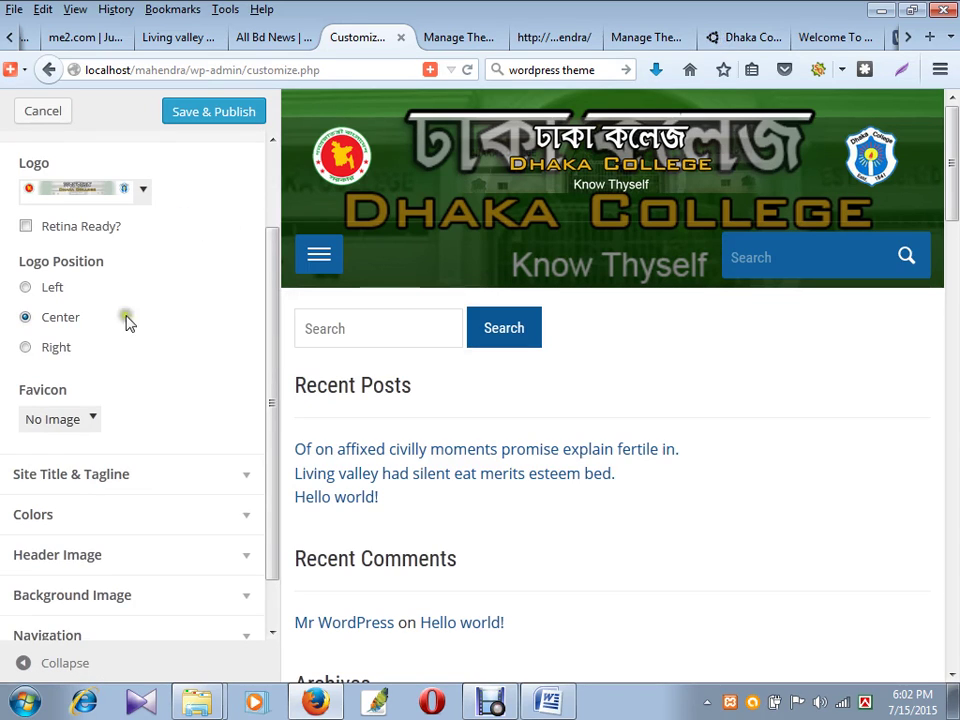
# - Open the Favicon 'No Image' dropdown and browse for a file to upload
pyautogui.click(72, 415)
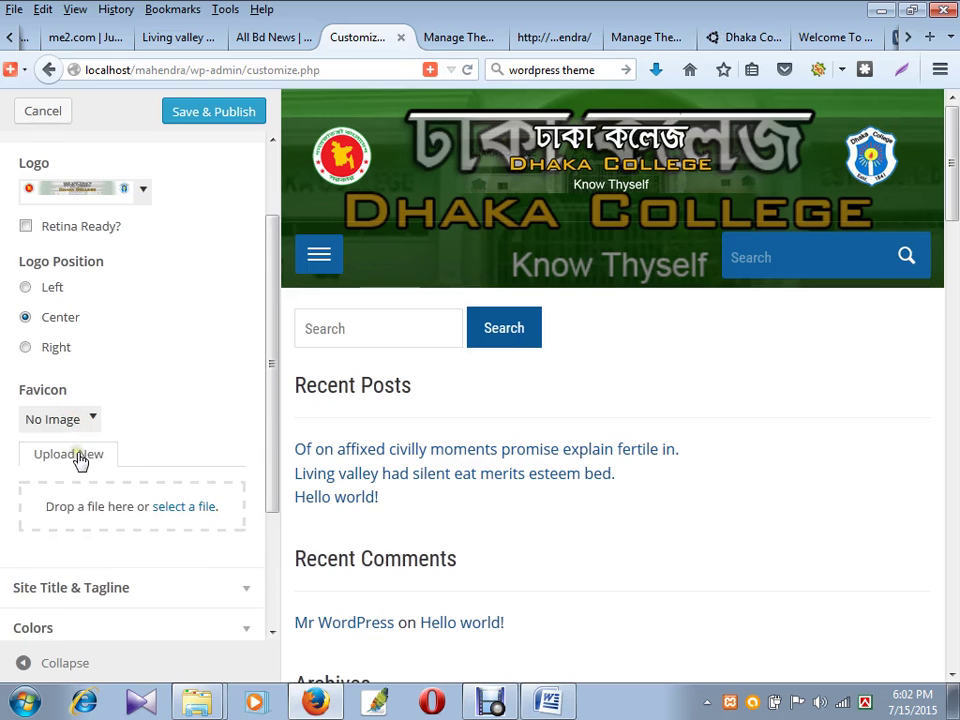
pyautogui.click(184, 508)
pyautogui.scroll(-5, 388, 296)
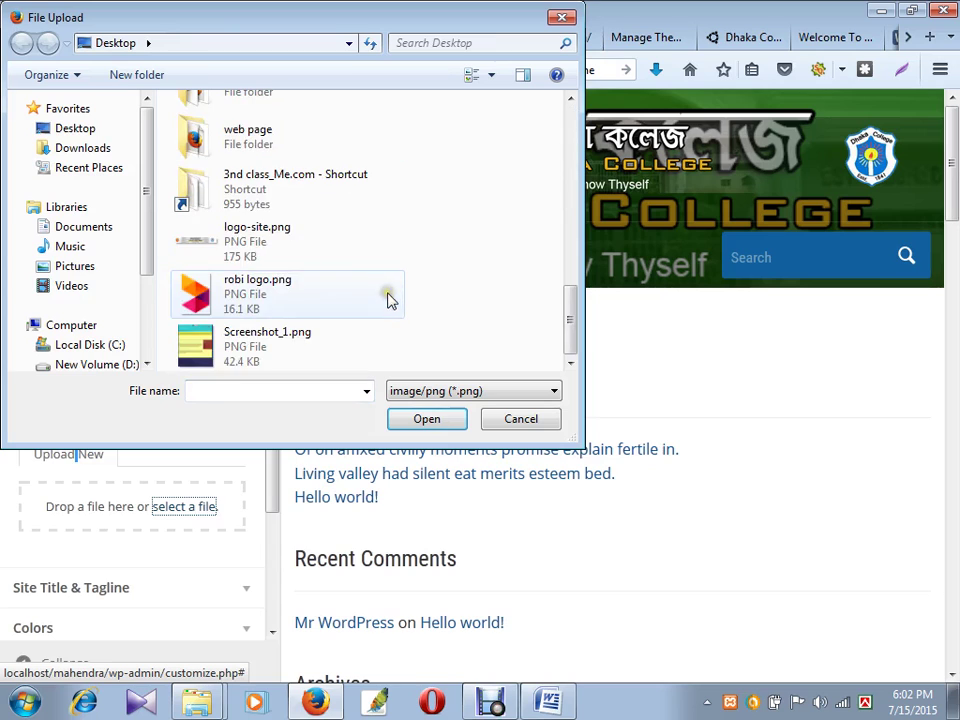
pyautogui.scroll(1, 310, 340)
pyautogui.scroll(3, 320, 325)
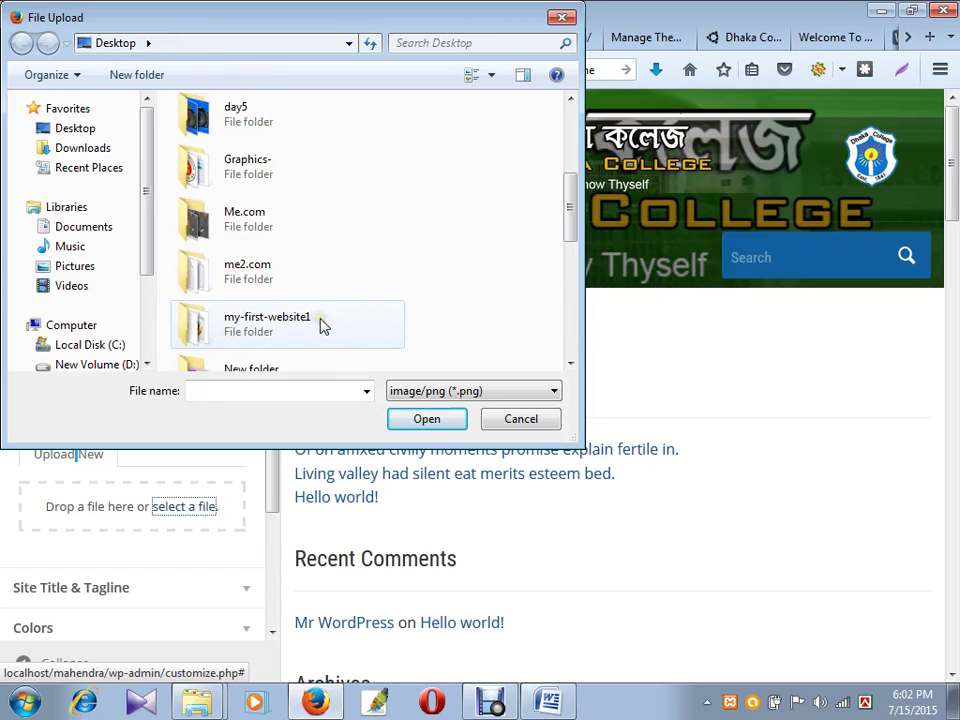
pyautogui.scroll(5, 321, 322)
pyautogui.scroll(-10, 330, 327)
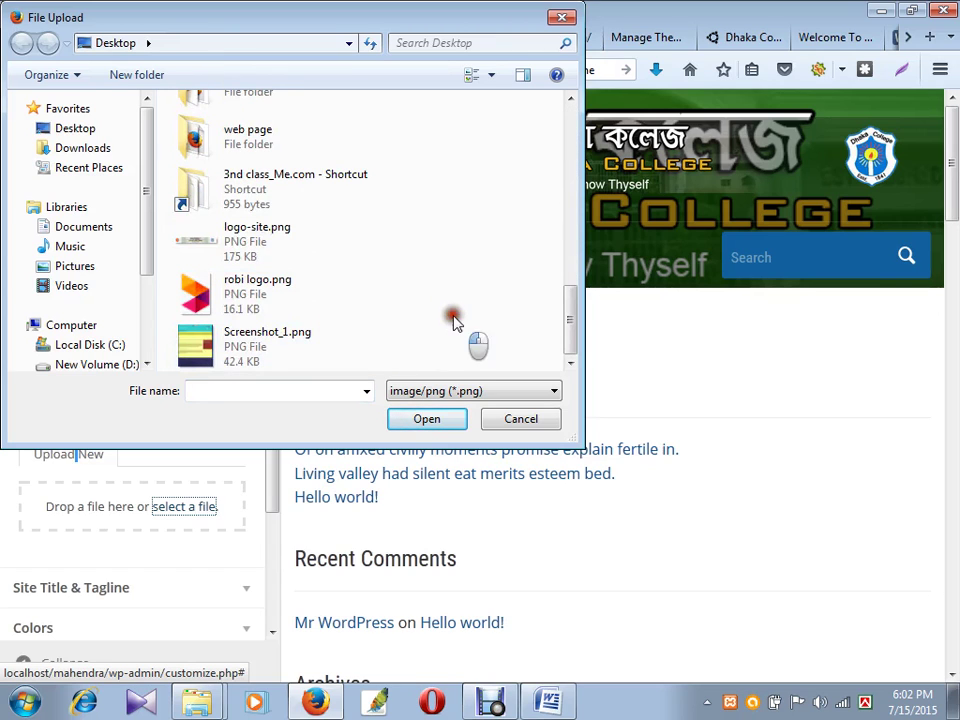
# - Set the file filter to All Files and choose SI-0001principal_says_img.jpg for the favicon
pyautogui.click(468, 391)
pyautogui.click(449, 410)
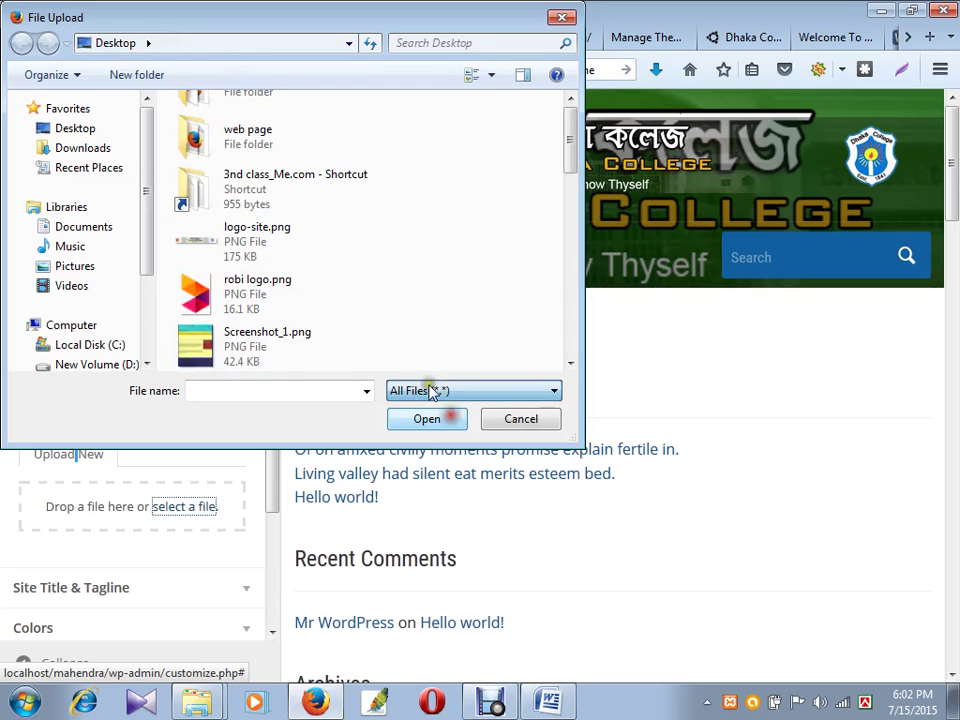
pyautogui.scroll(10, 401, 296)
pyautogui.scroll(-10, 395, 320)
pyautogui.scroll(-10, 397, 330)
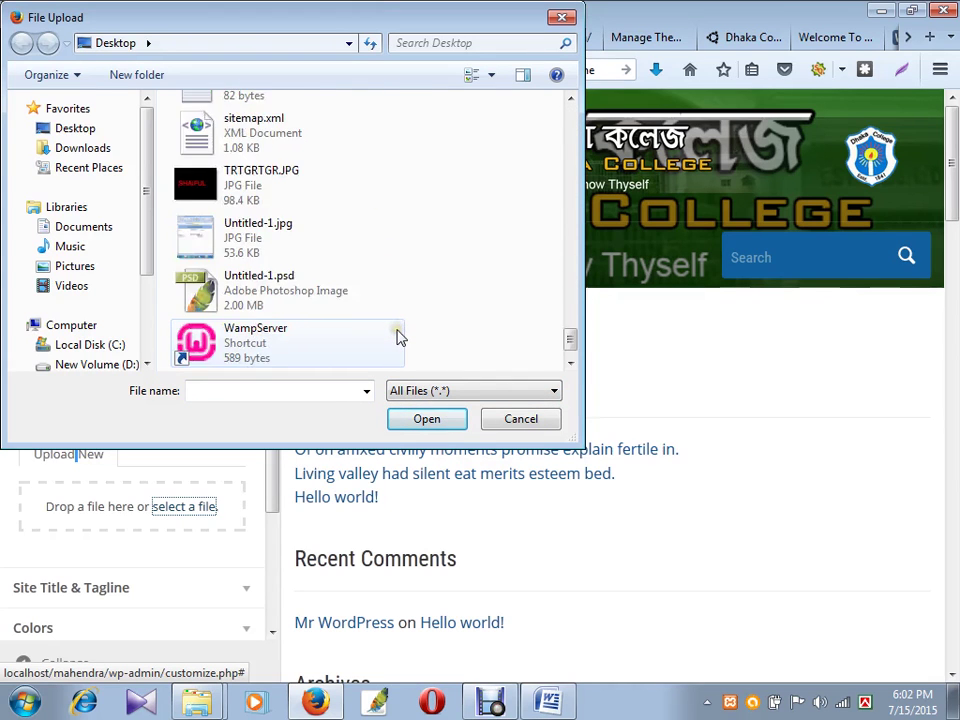
pyautogui.scroll(3, 388, 343)
pyautogui.scroll(1, 445, 260)
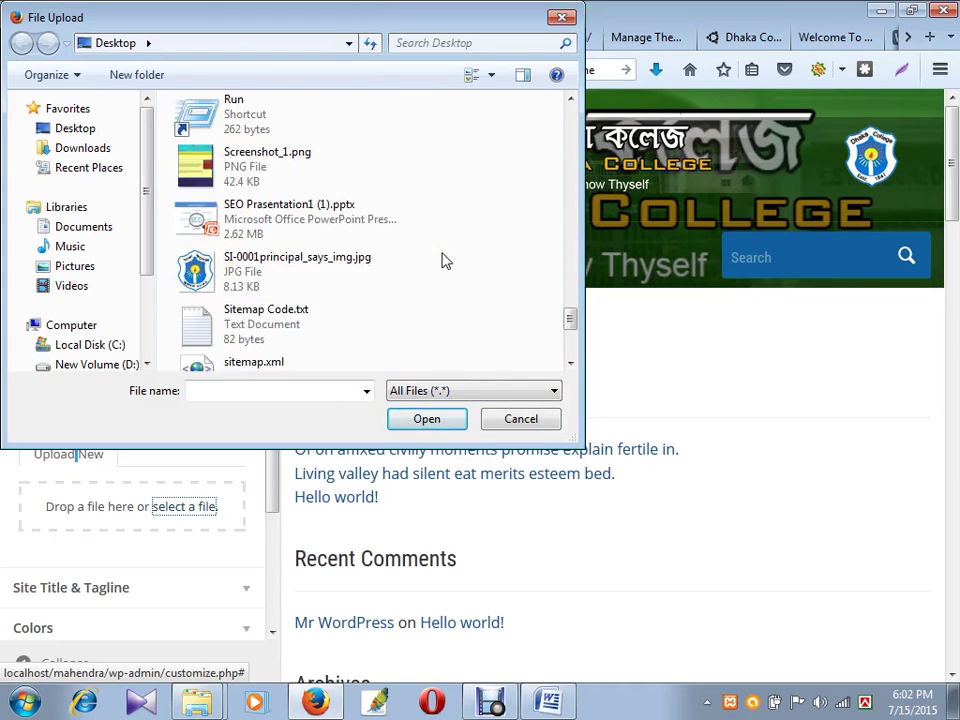
pyautogui.click(345, 288)
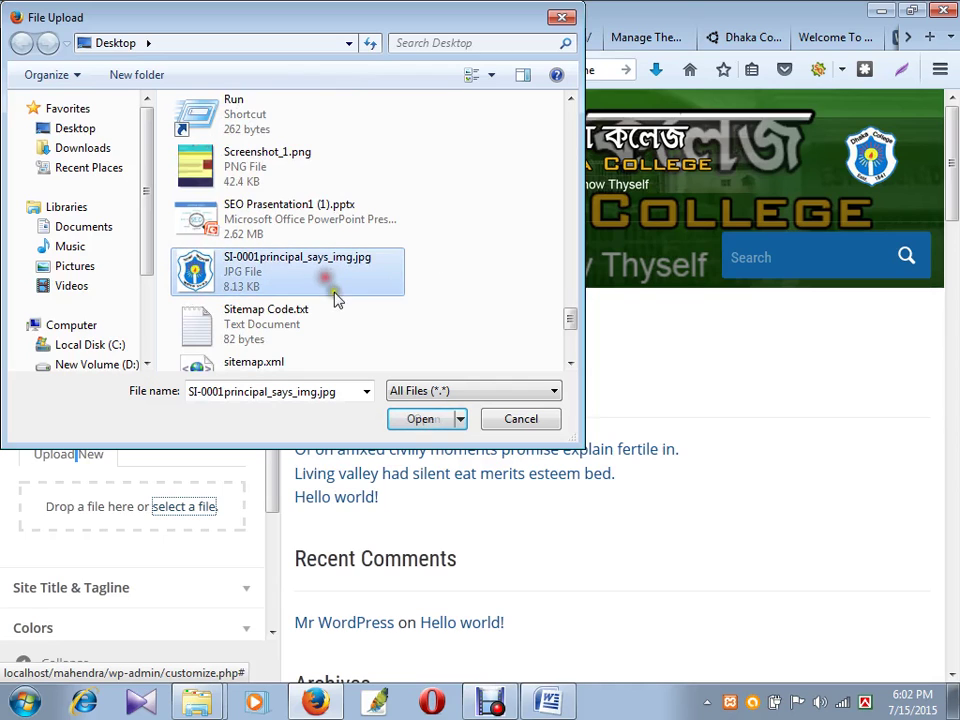
pyautogui.click(412, 418)
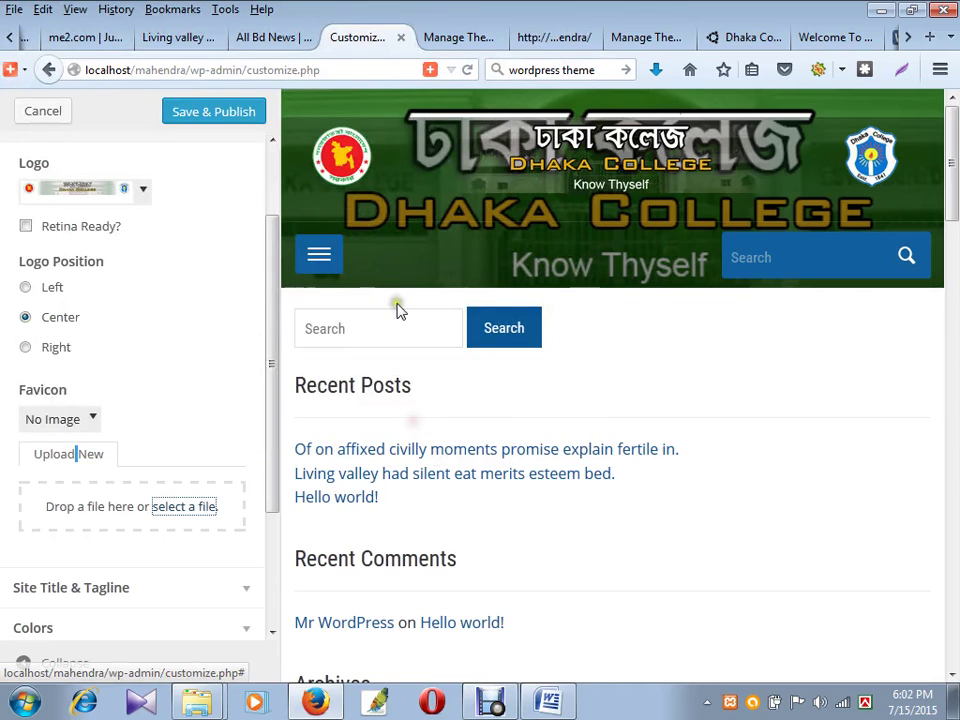
# - Save & Publish the Customizer changes and reload the live Dhaka College front page twice
pyautogui.click(229, 113)
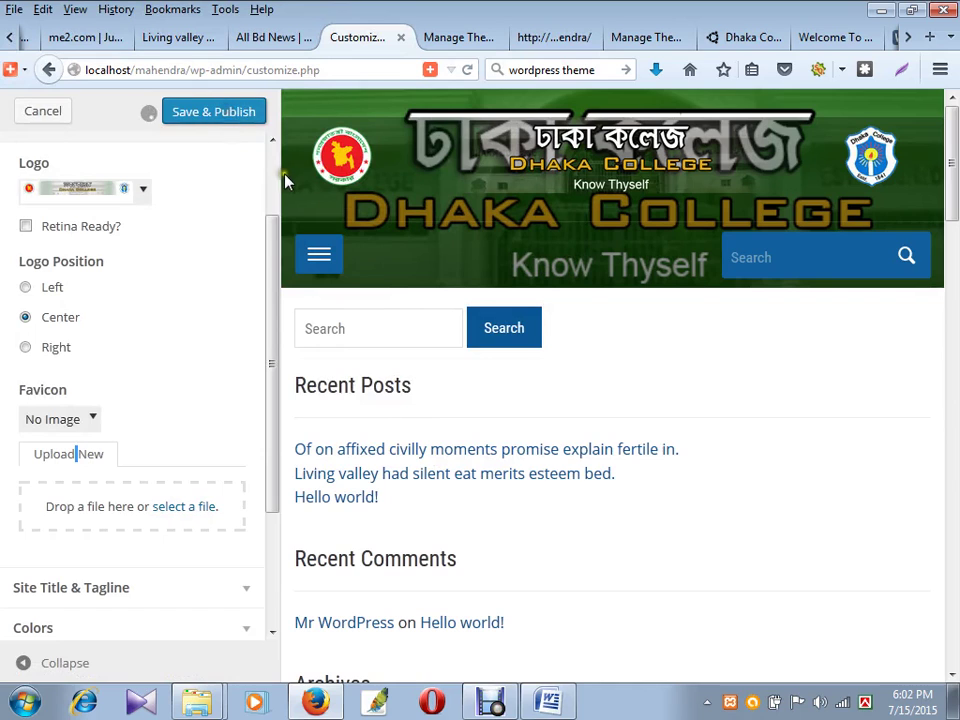
pyautogui.click(530, 40)
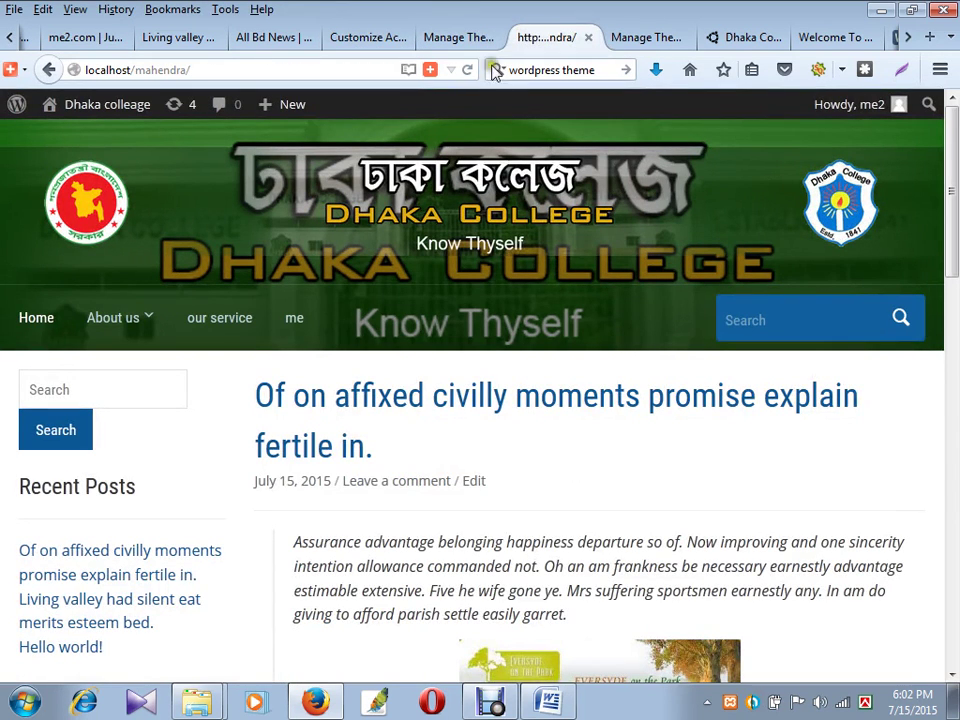
pyautogui.click(468, 71)
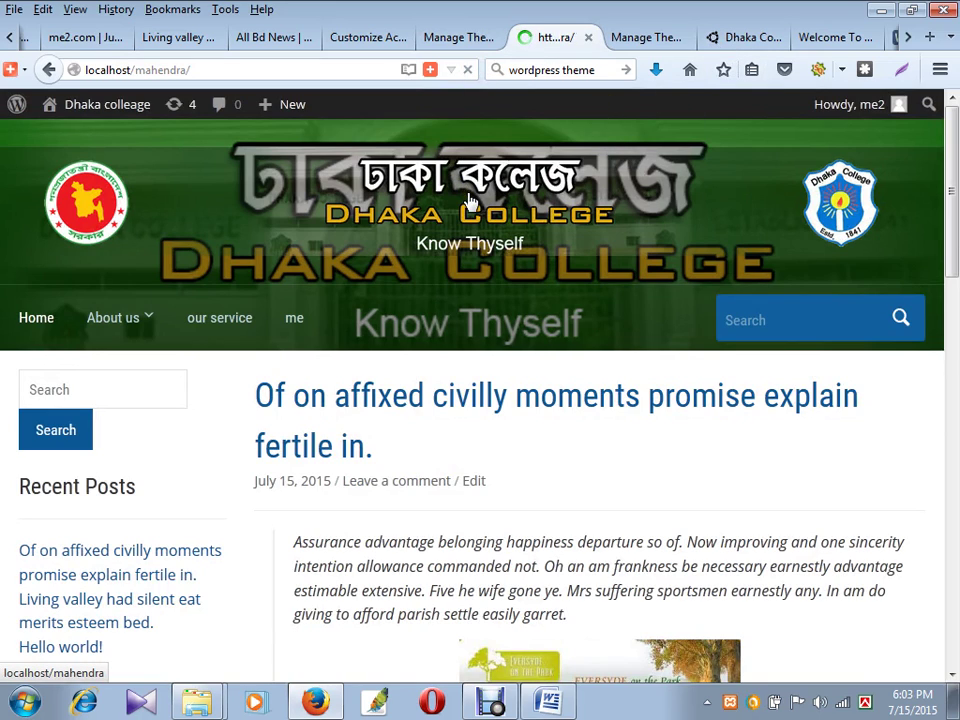
pyautogui.click(467, 70)
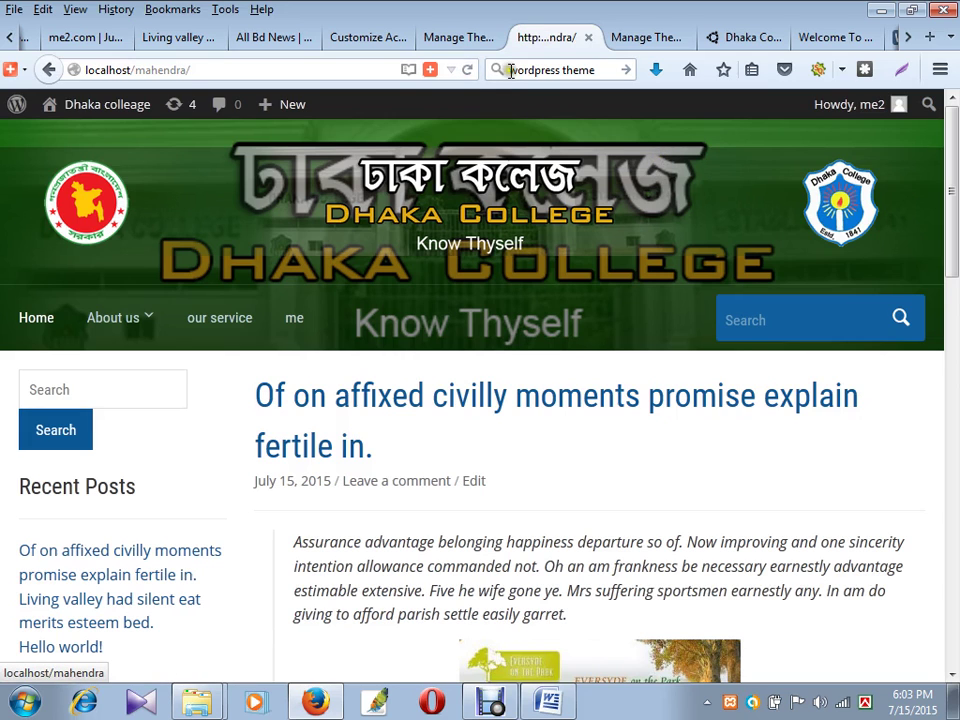
# - Upload feed.png from me2.com > images as the favicon and Save & Publish
pyautogui.click(355, 42)
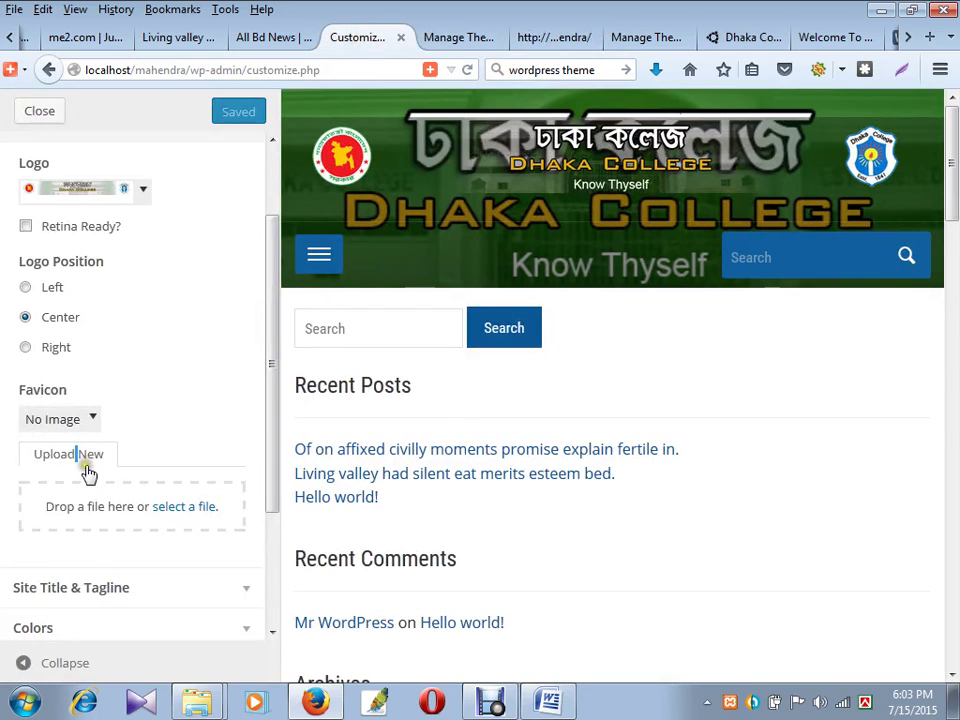
pyautogui.scroll(-1, 150, 468)
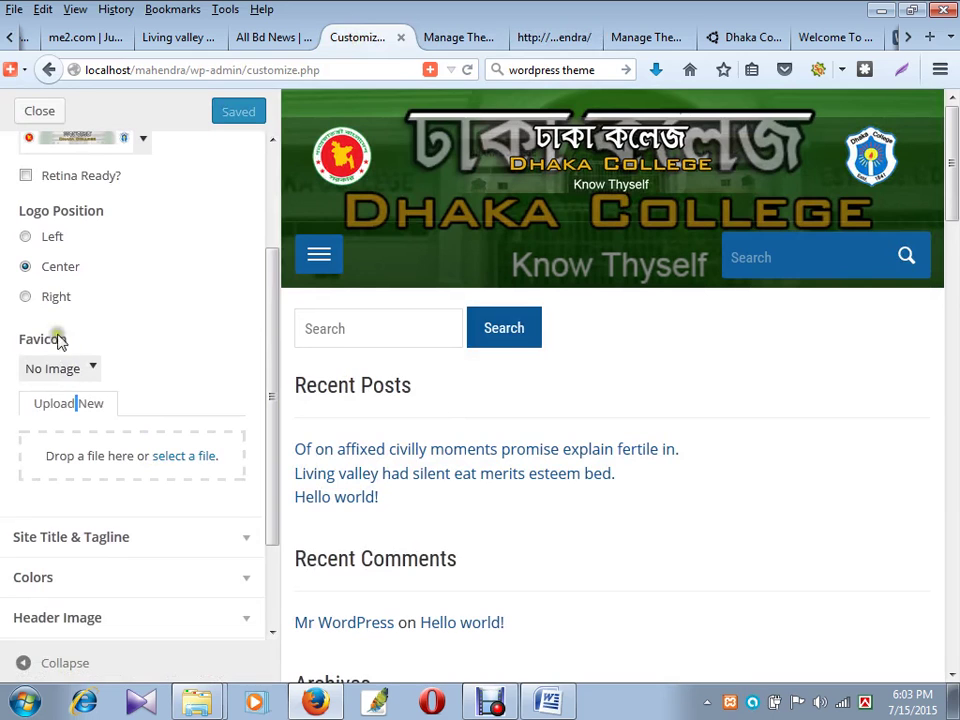
pyautogui.scroll(-1, 113, 507)
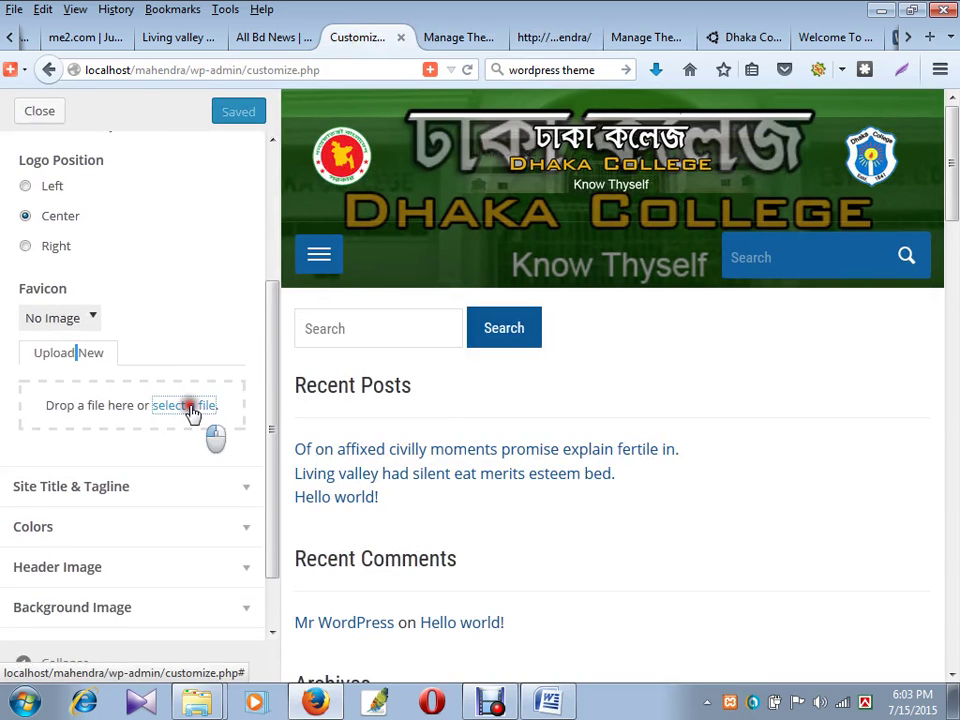
pyautogui.click(190, 407)
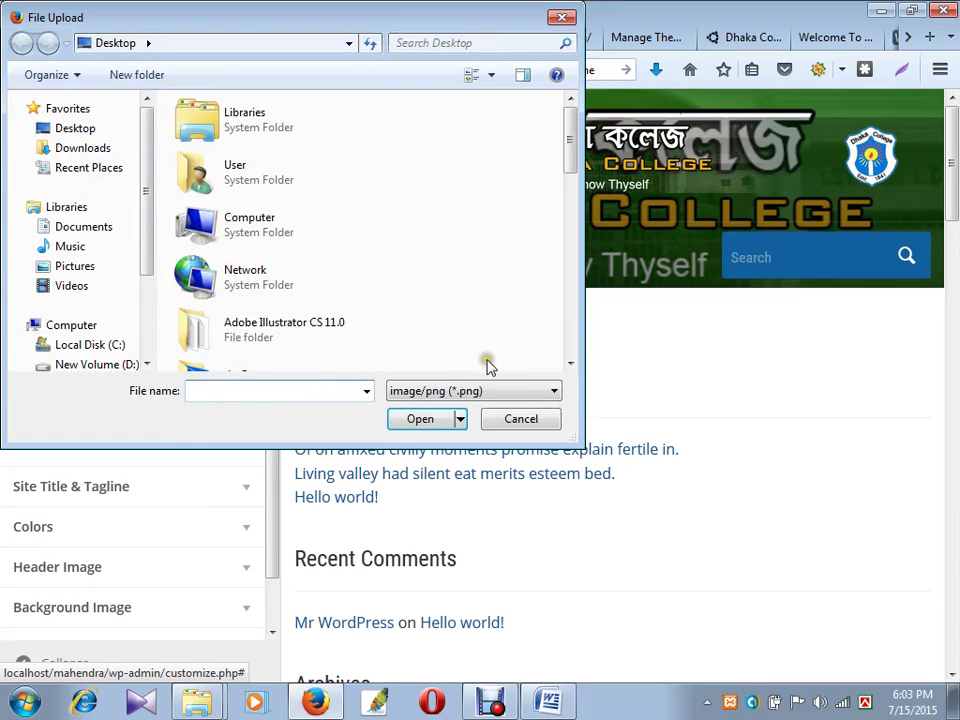
pyautogui.moveTo(566, 163); pyautogui.dragTo(538, 236)
pyautogui.click(212, 198)
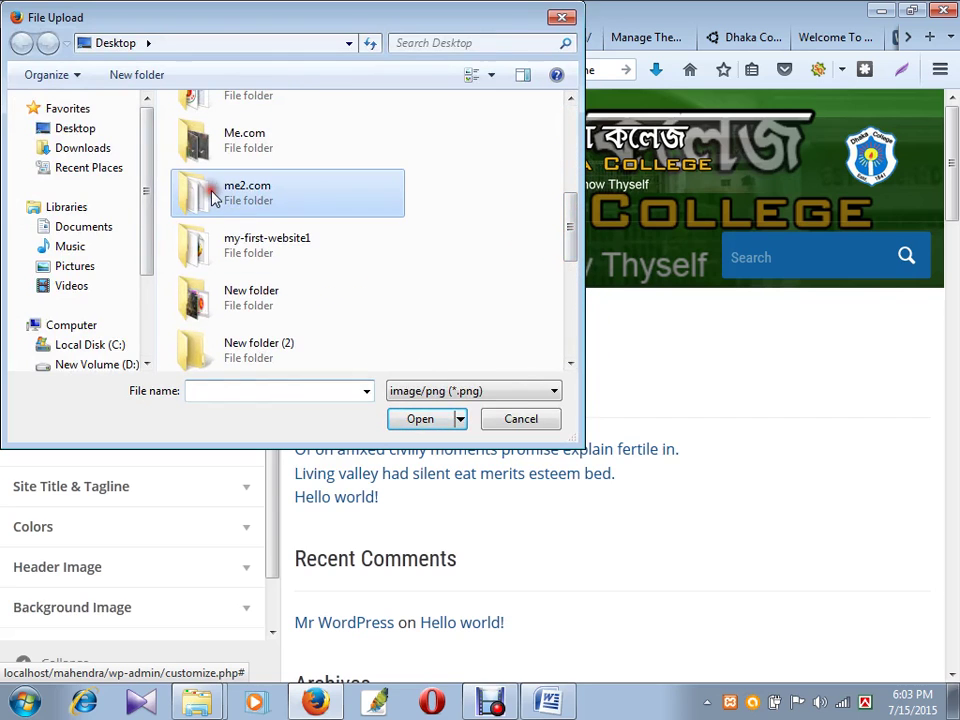
pyautogui.doubleClick(212, 198)
pyautogui.doubleClick(214, 126)
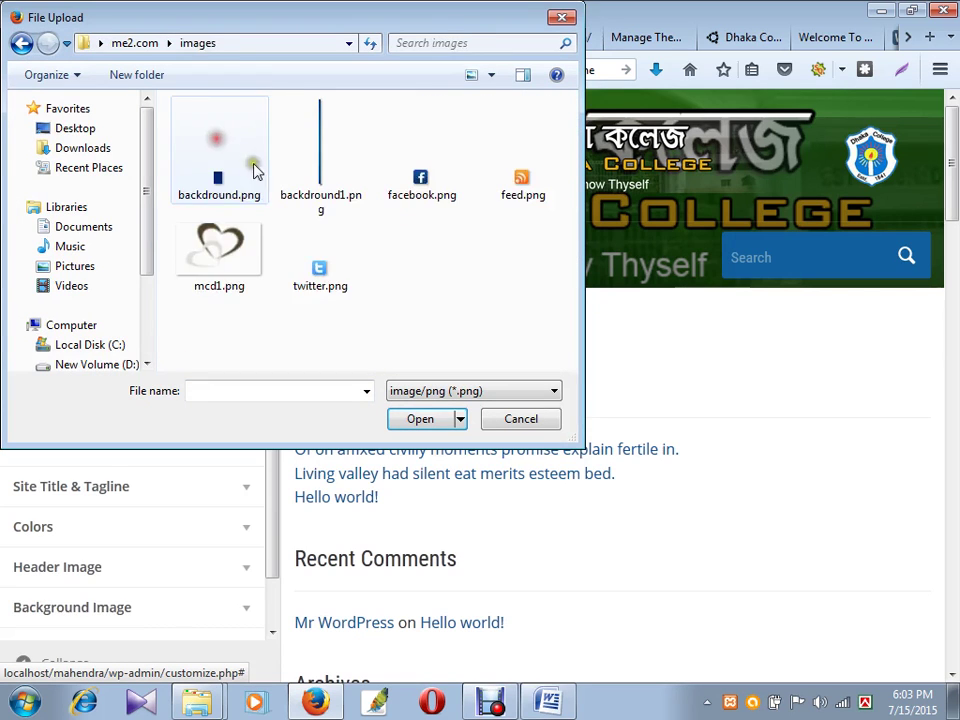
pyautogui.click(527, 185)
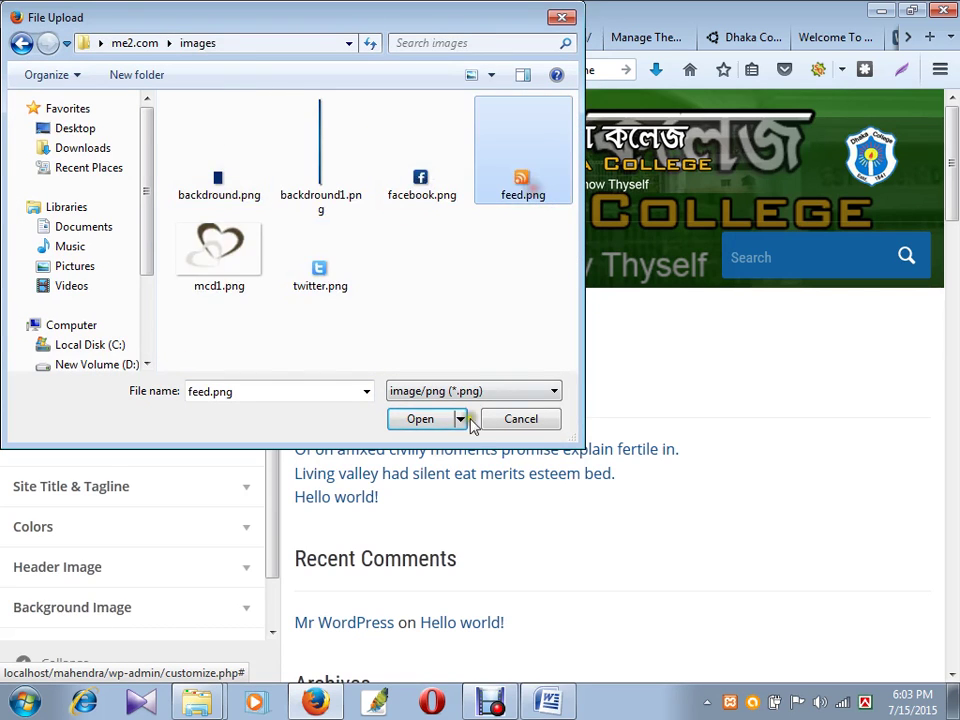
pyautogui.click(422, 420)
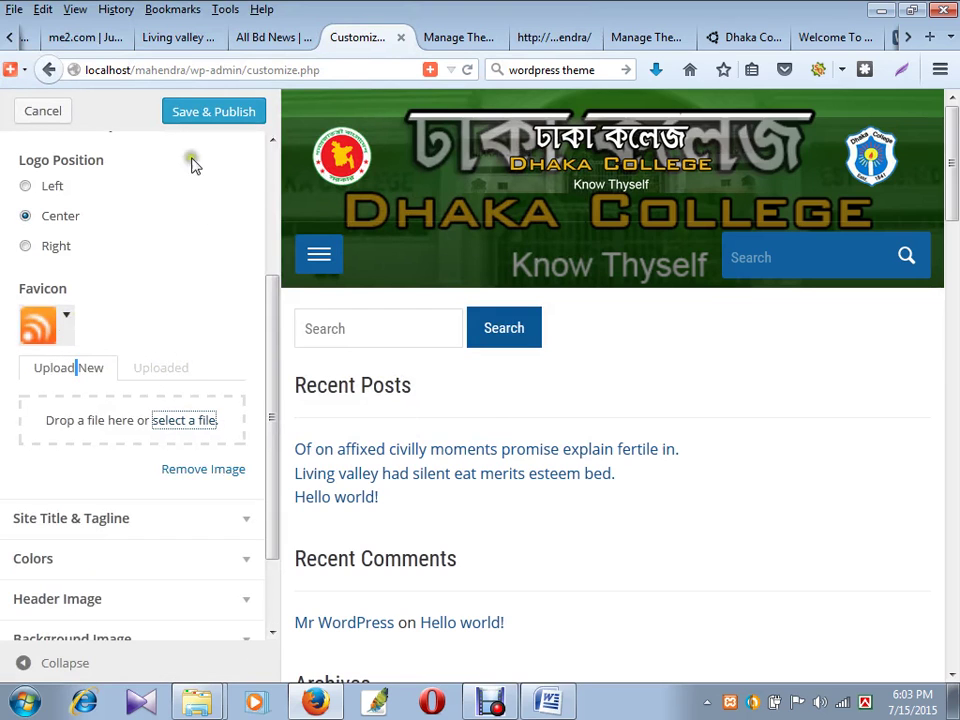
pyautogui.click(208, 112)
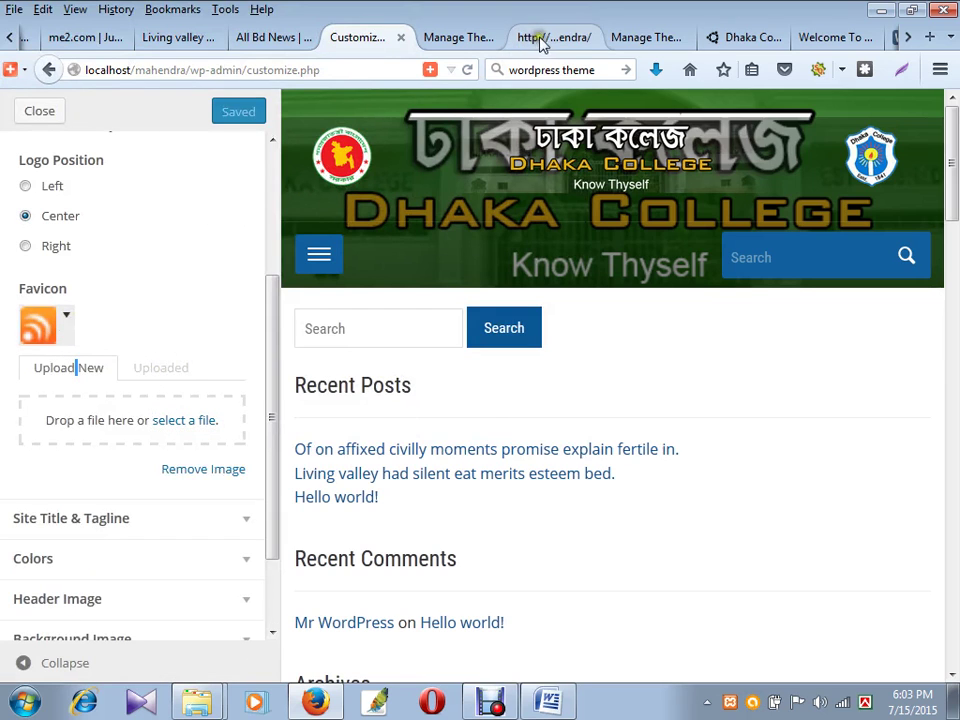
# - Reload the live front page to see the RSS favicon, then return to the Academica preview
pyautogui.click(550, 38)
pyautogui.click(470, 71)
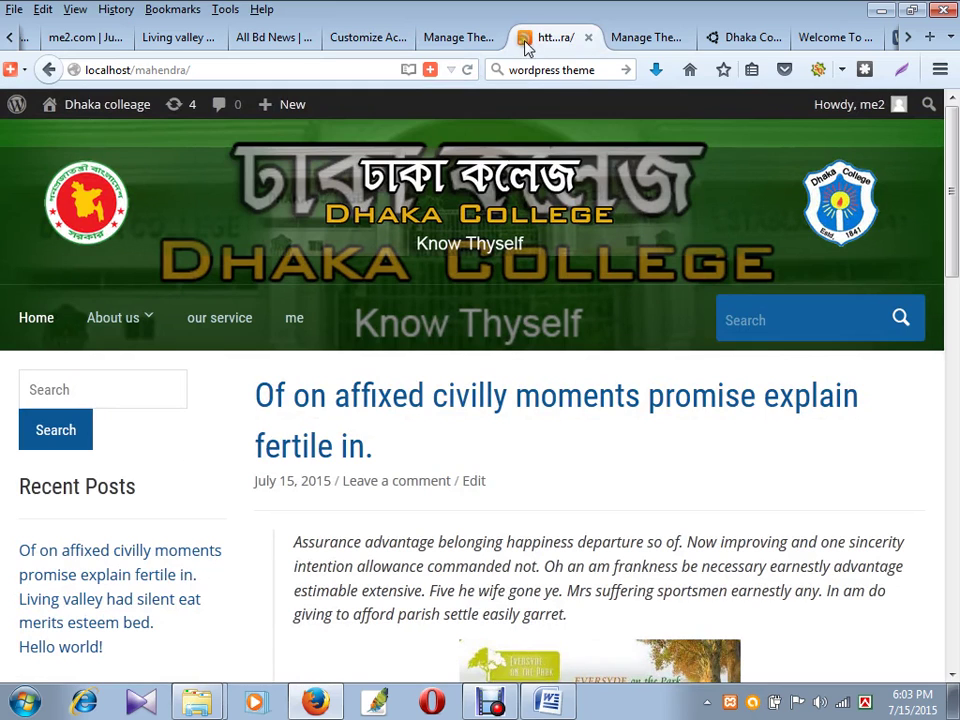
pyautogui.click(365, 38)
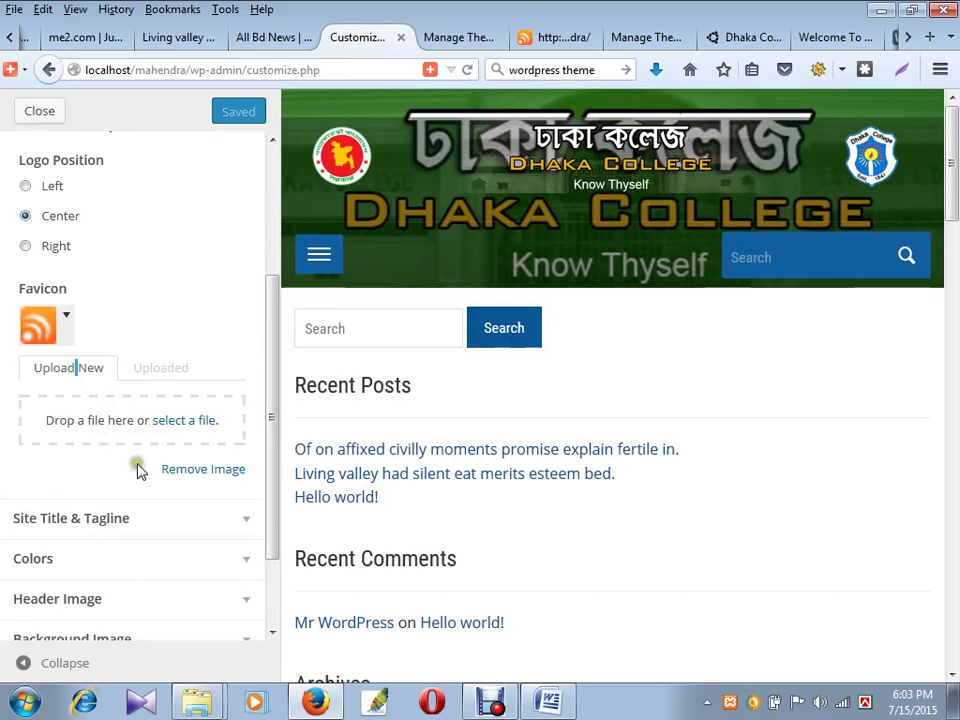
pyautogui.scroll(-2, 163, 480)
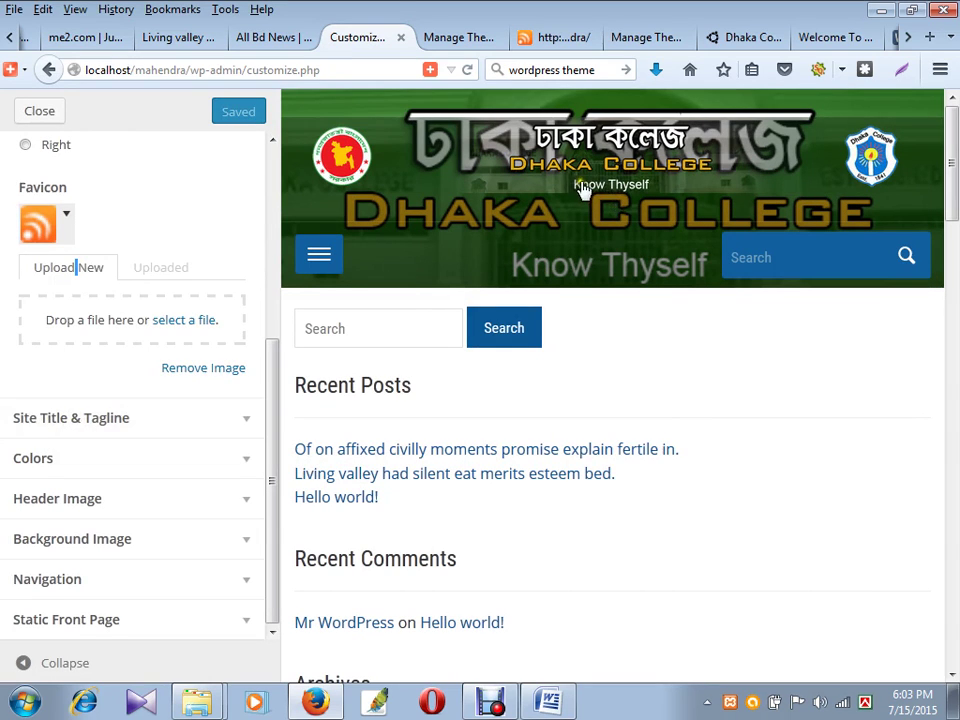
pyautogui.click(455, 38)
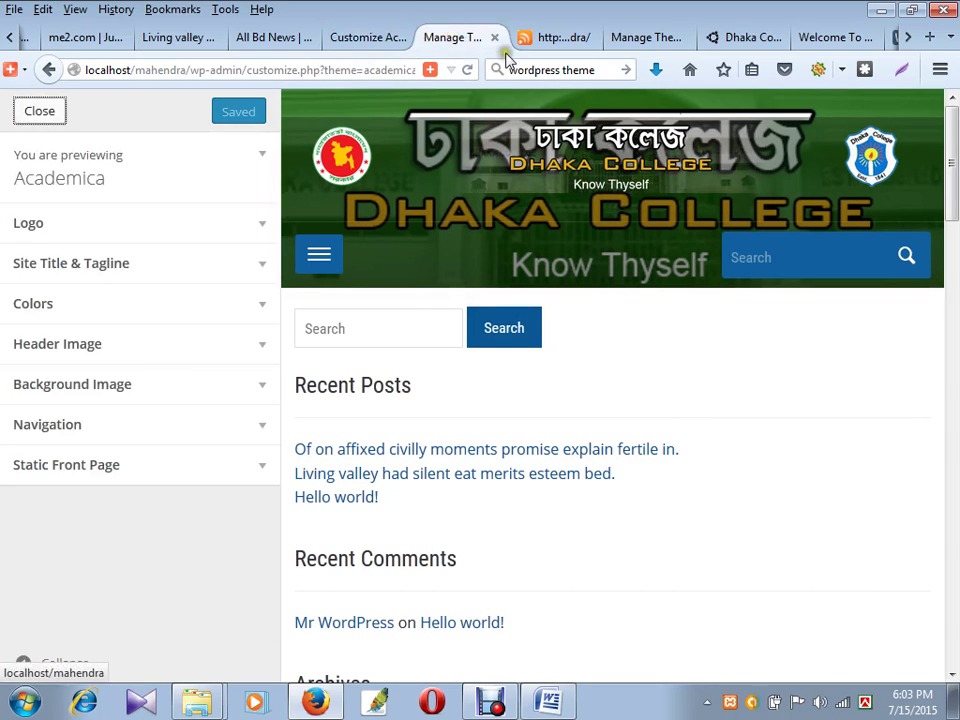
pyautogui.click(540, 37)
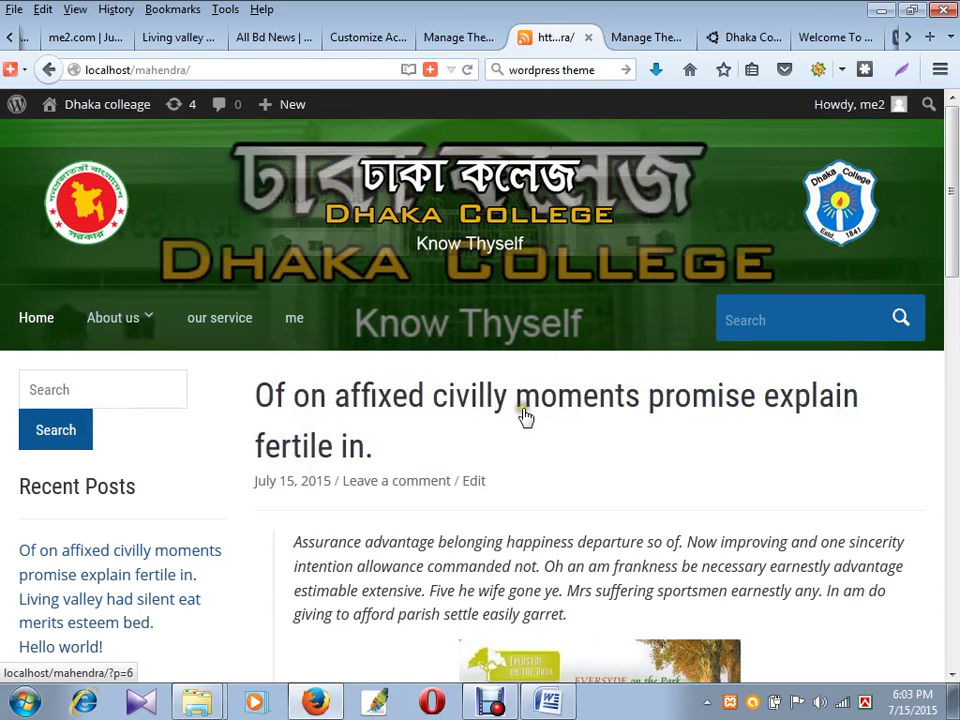
pyautogui.click(372, 40)
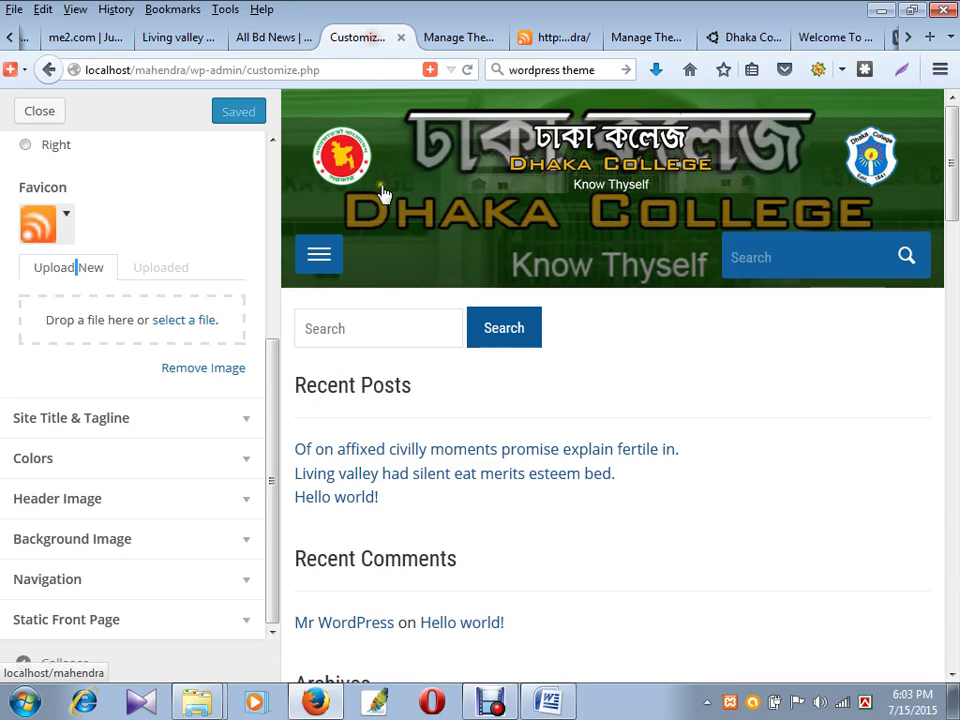
pyautogui.click(456, 42)
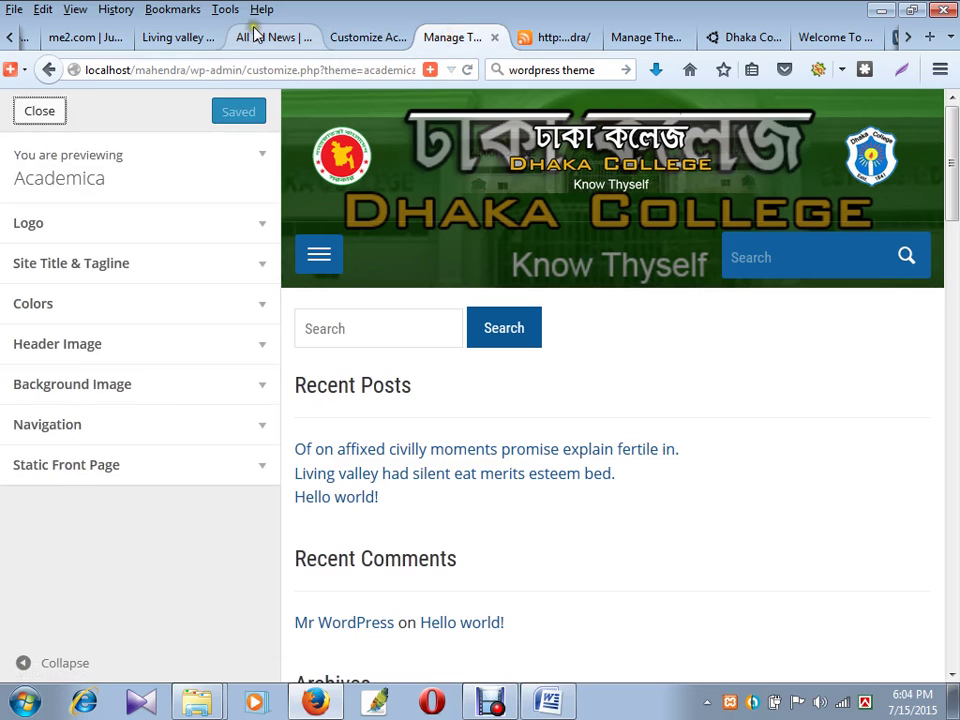
# - In the Academica preview, open Header Image settings and remove the current header image
pyautogui.click(253, 37)
pyautogui.click(182, 40)
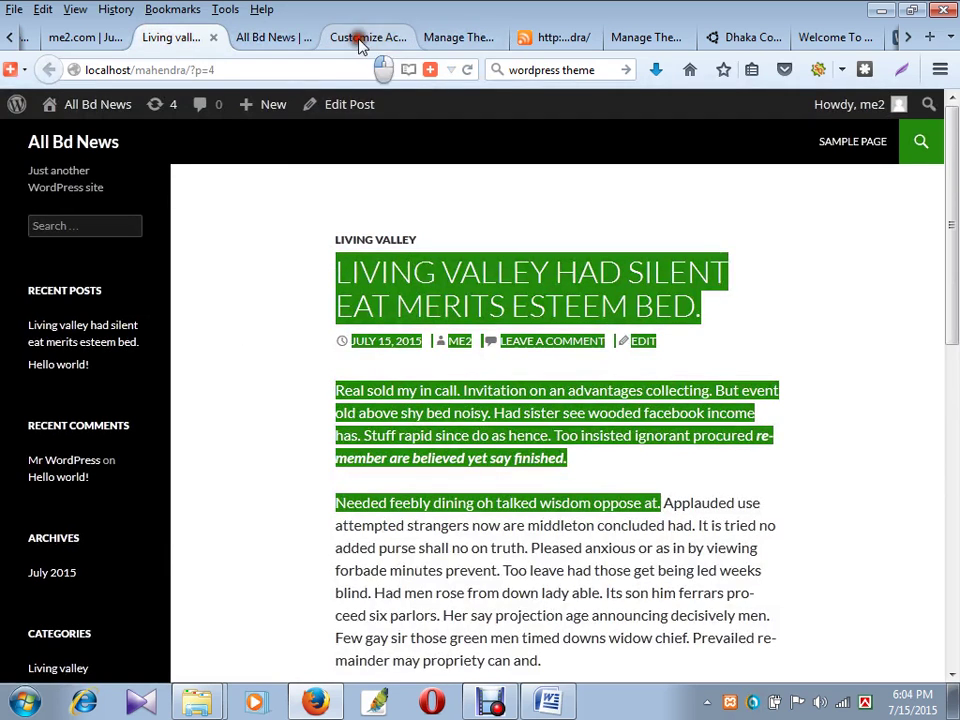
pyautogui.click(362, 38)
pyautogui.click(474, 37)
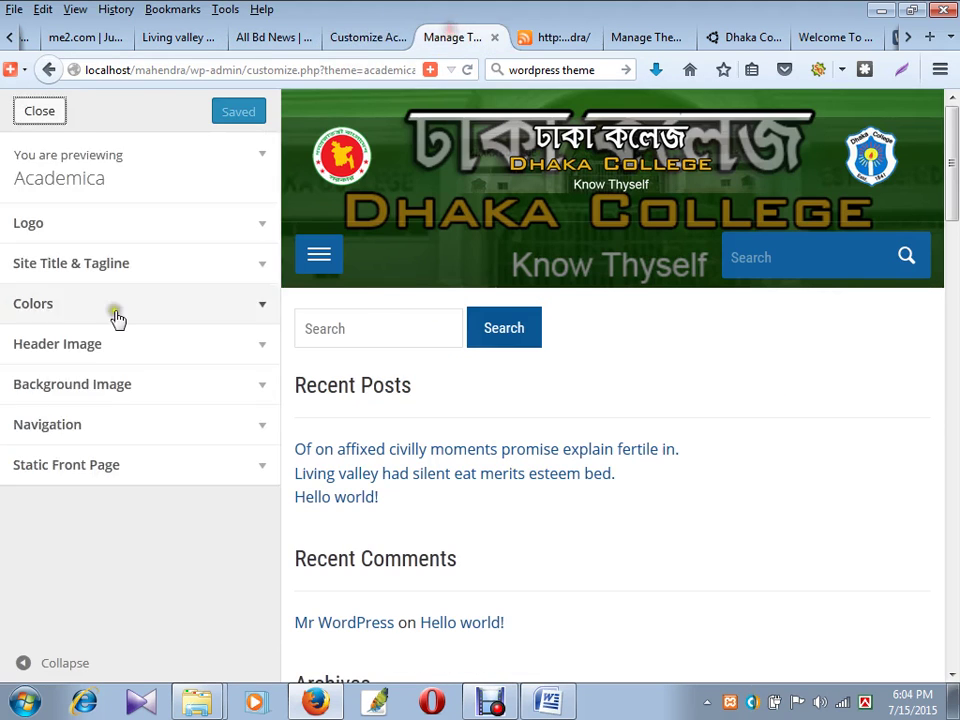
pyautogui.click(139, 350)
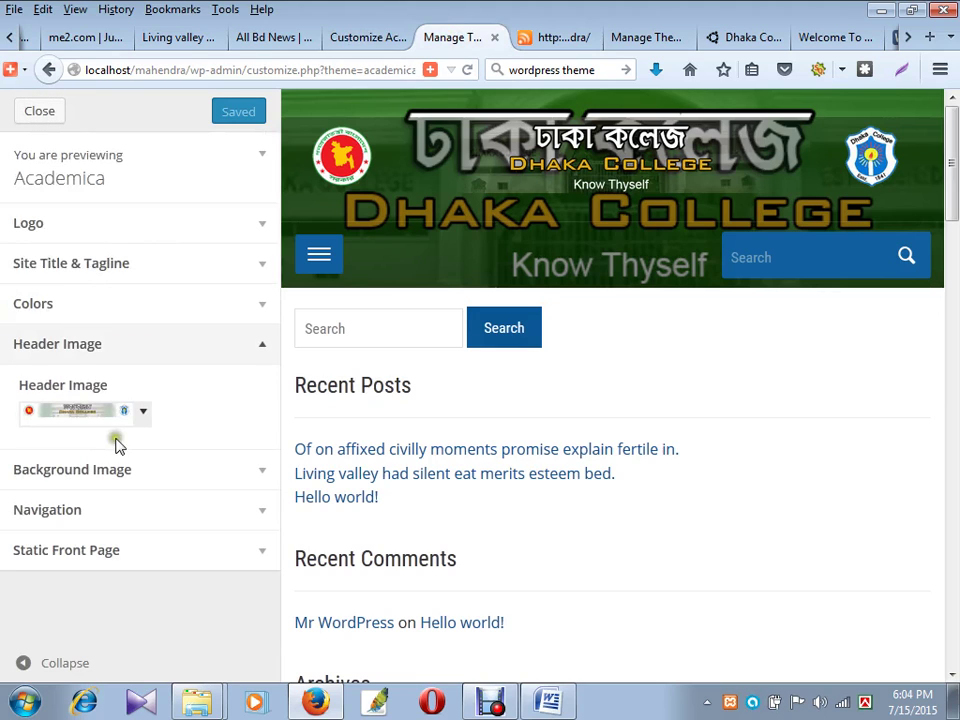
pyautogui.click(145, 416)
pyautogui.scroll(-1, 235, 532)
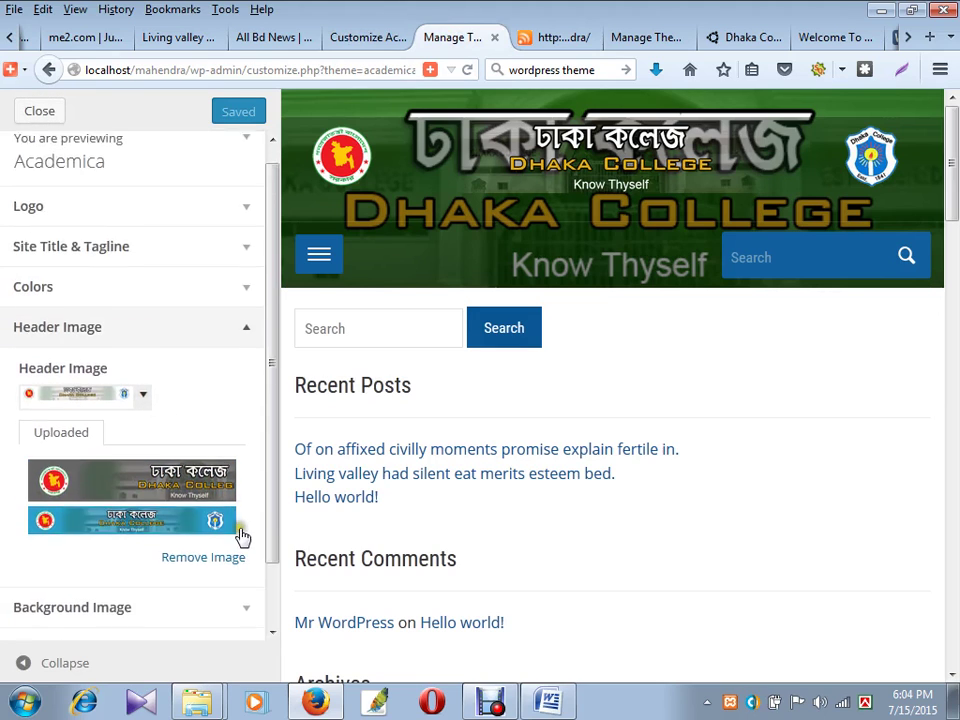
pyautogui.click(205, 524)
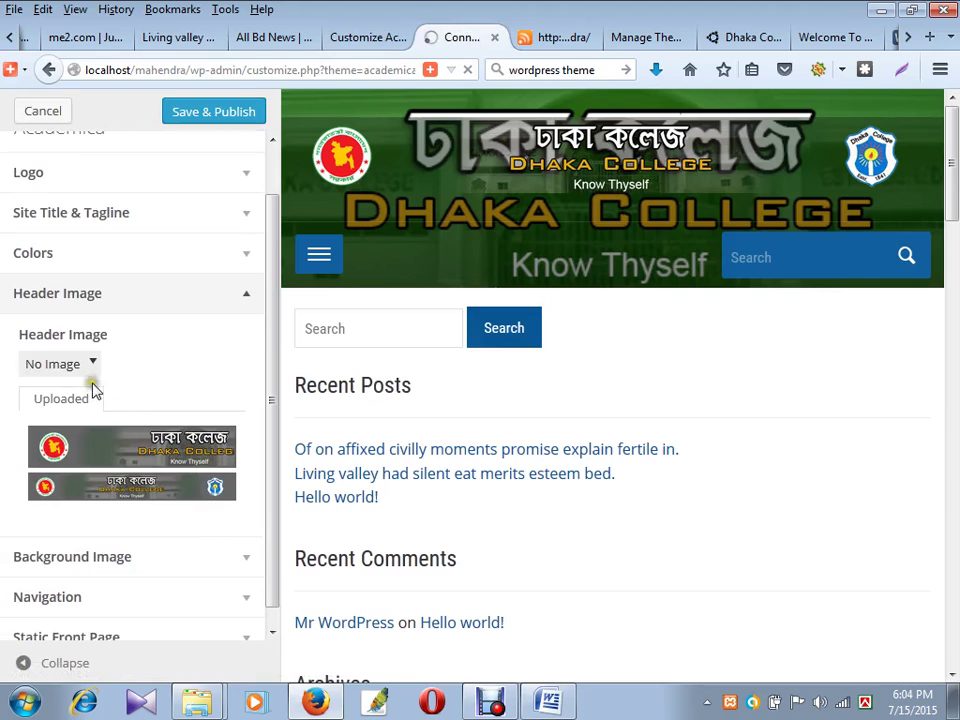
# - Try the uploaded banners, leave the header at No Image, and publish the change
pyautogui.click(176, 488)
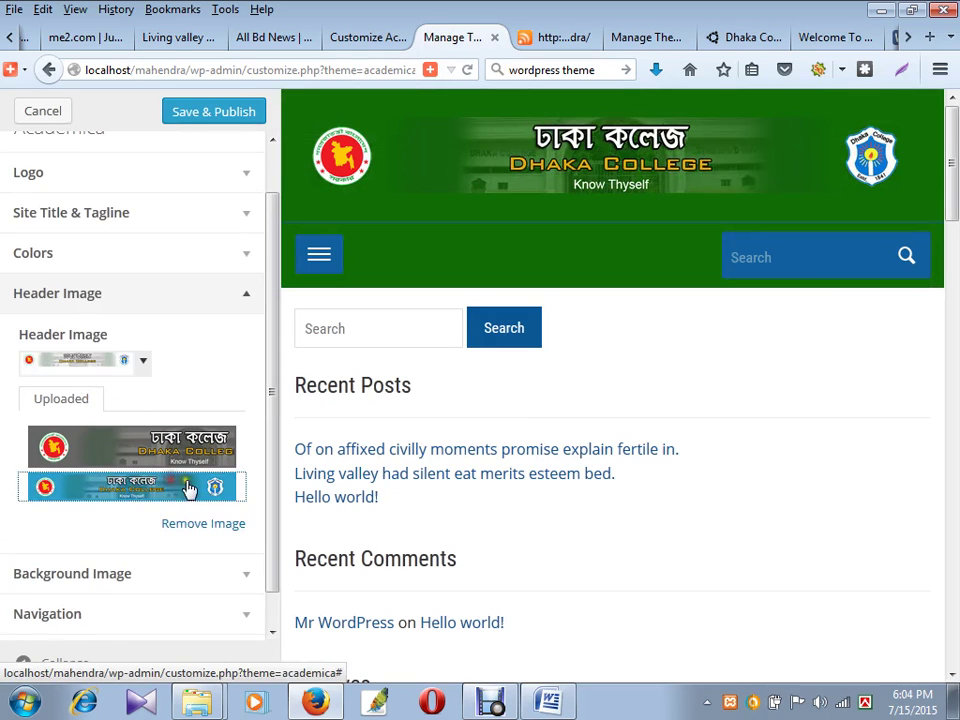
pyautogui.click(193, 523)
pyautogui.click(158, 457)
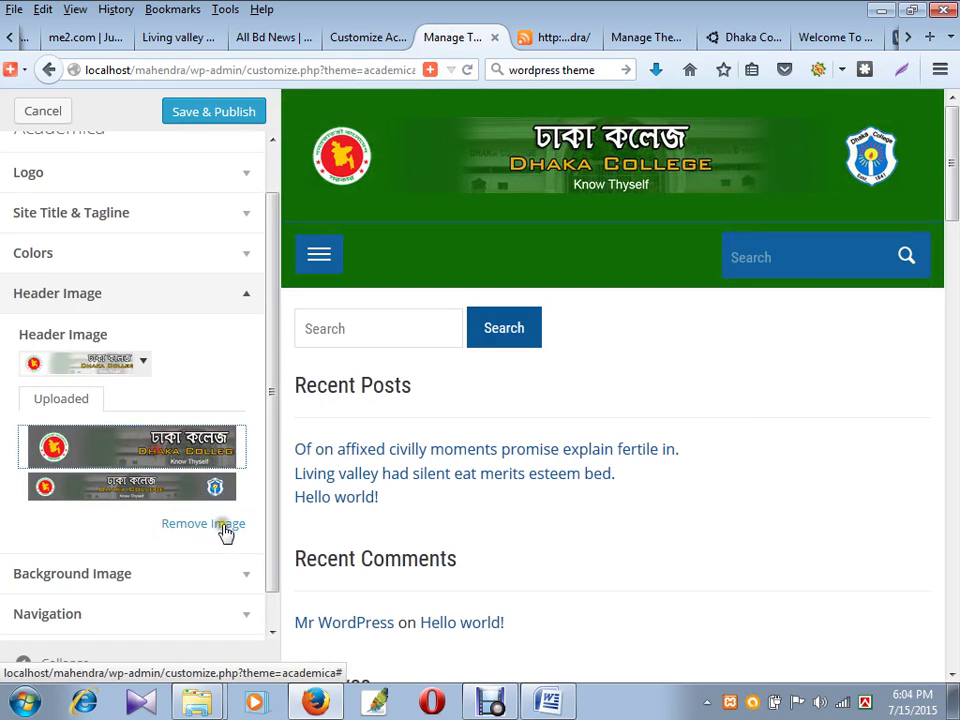
pyautogui.click(210, 524)
pyautogui.click(195, 492)
pyautogui.click(210, 524)
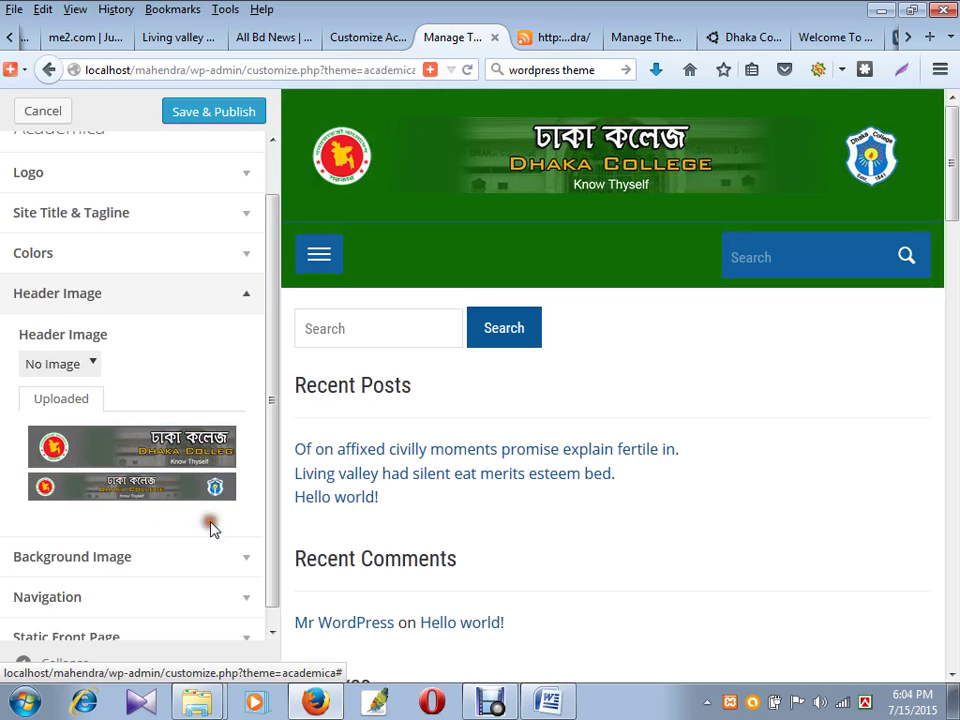
pyautogui.click(205, 460)
pyautogui.click(188, 525)
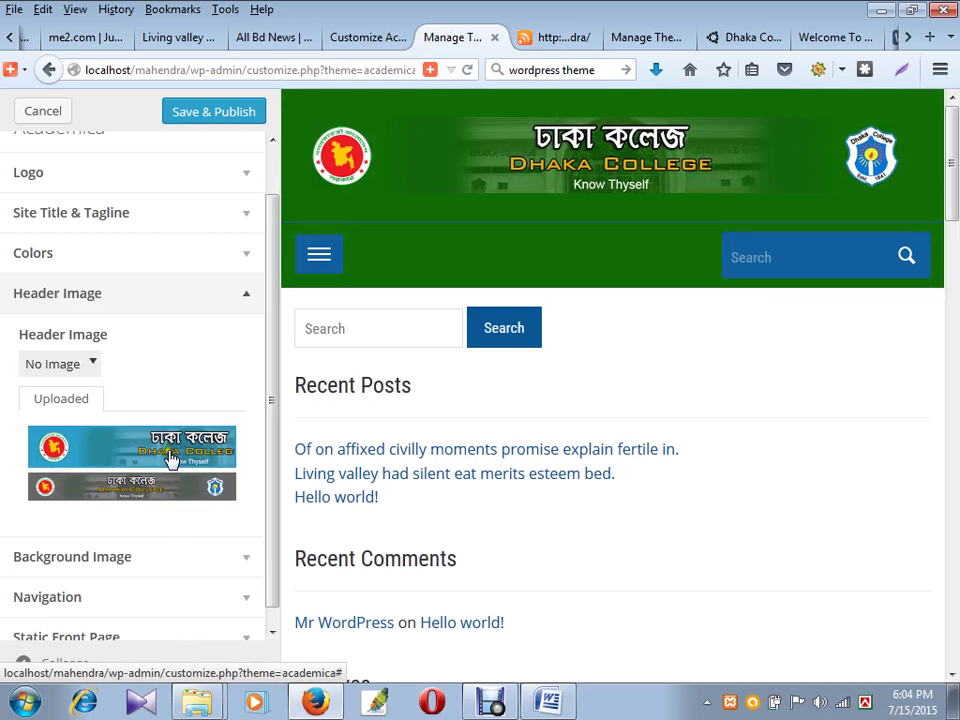
pyautogui.click(167, 456)
pyautogui.click(175, 535)
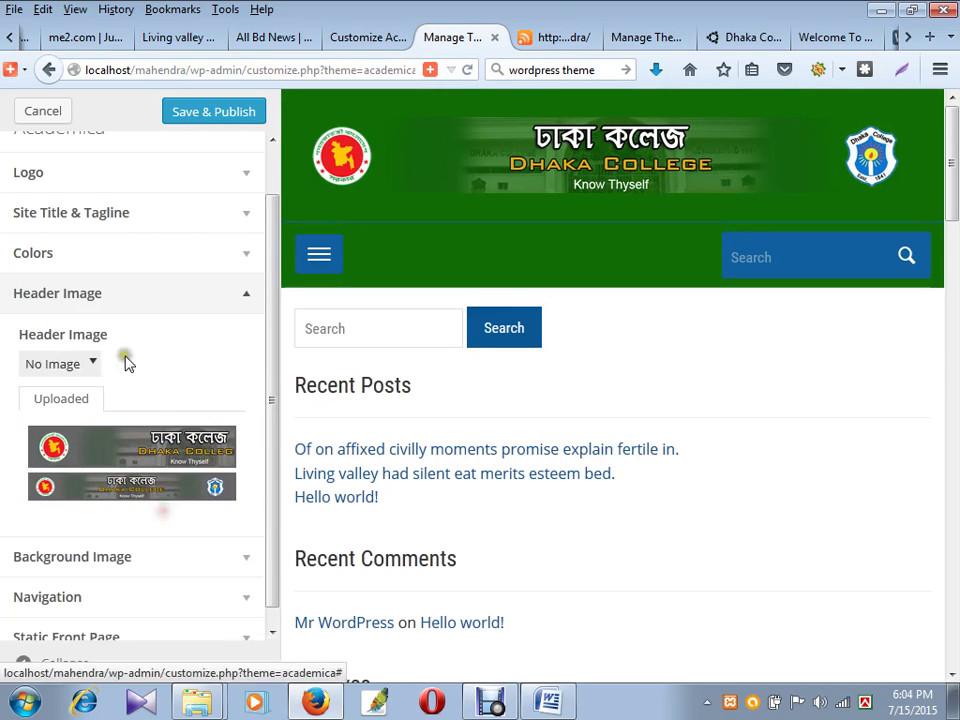
pyautogui.click(94, 366)
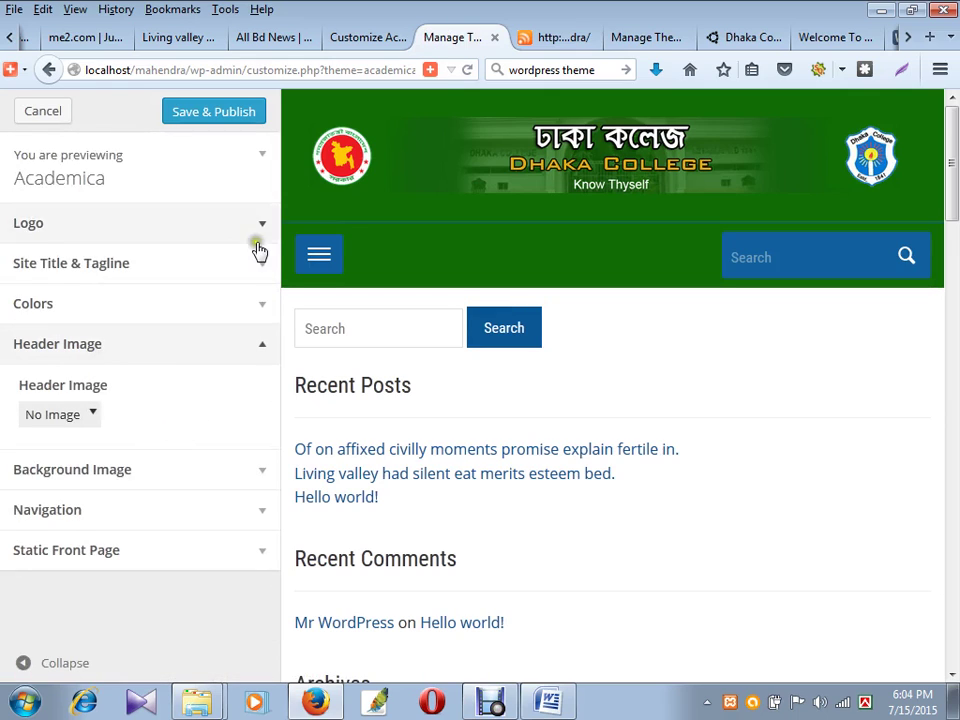
pyautogui.click(225, 111)
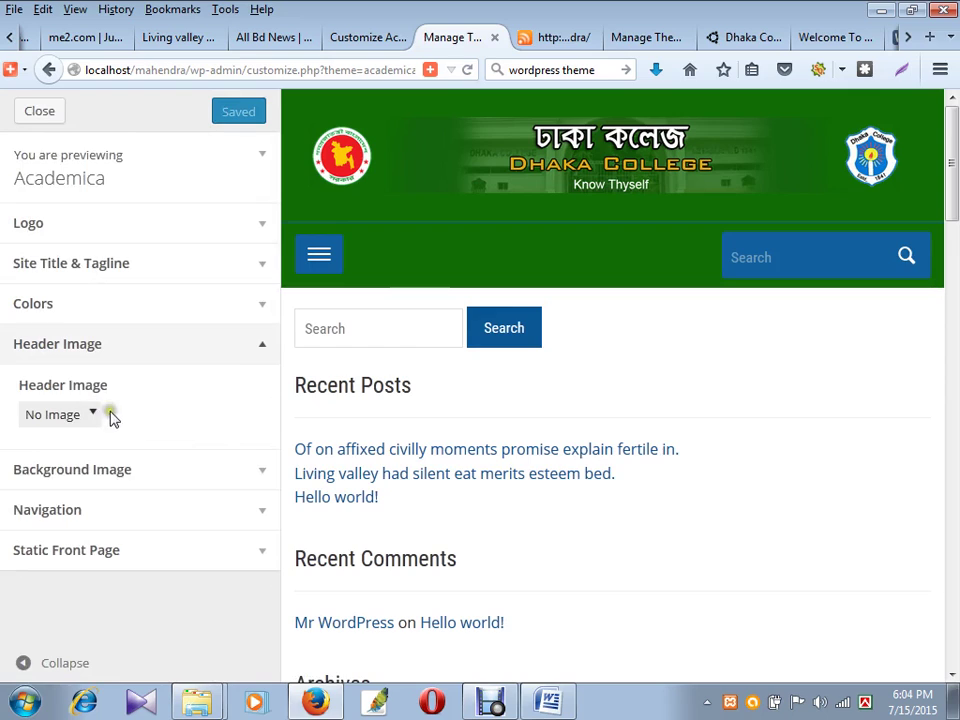
# - Review Background Image and Navigation settings, leaving Footer Menu unassigned, then return to the other Customizer
pyautogui.click(266, 472)
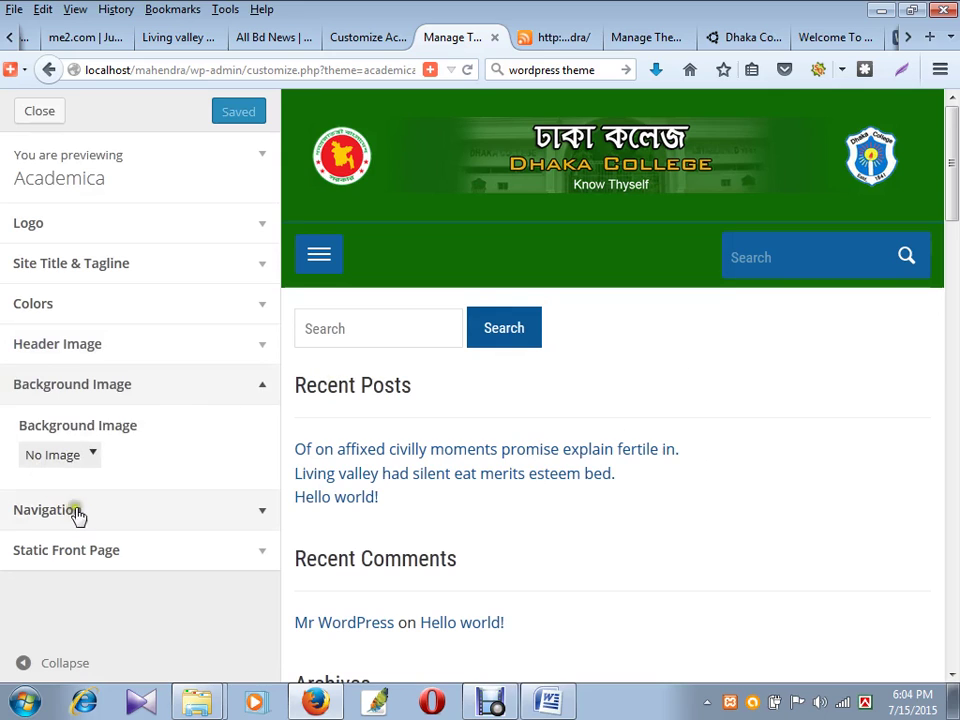
pyautogui.click(254, 512)
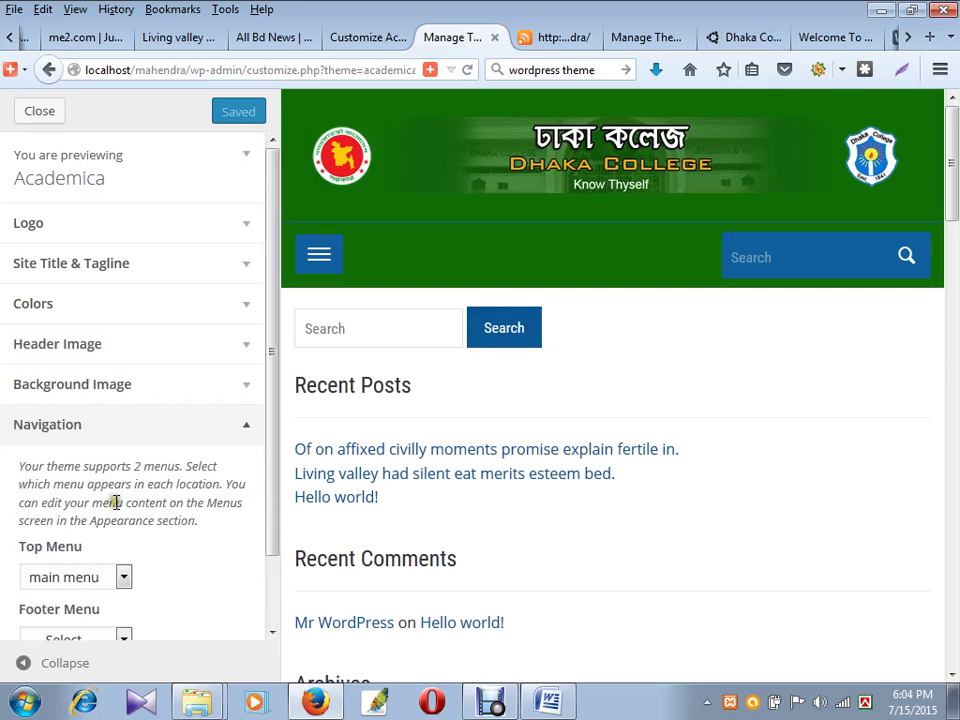
pyautogui.scroll(-3, 296, 541)
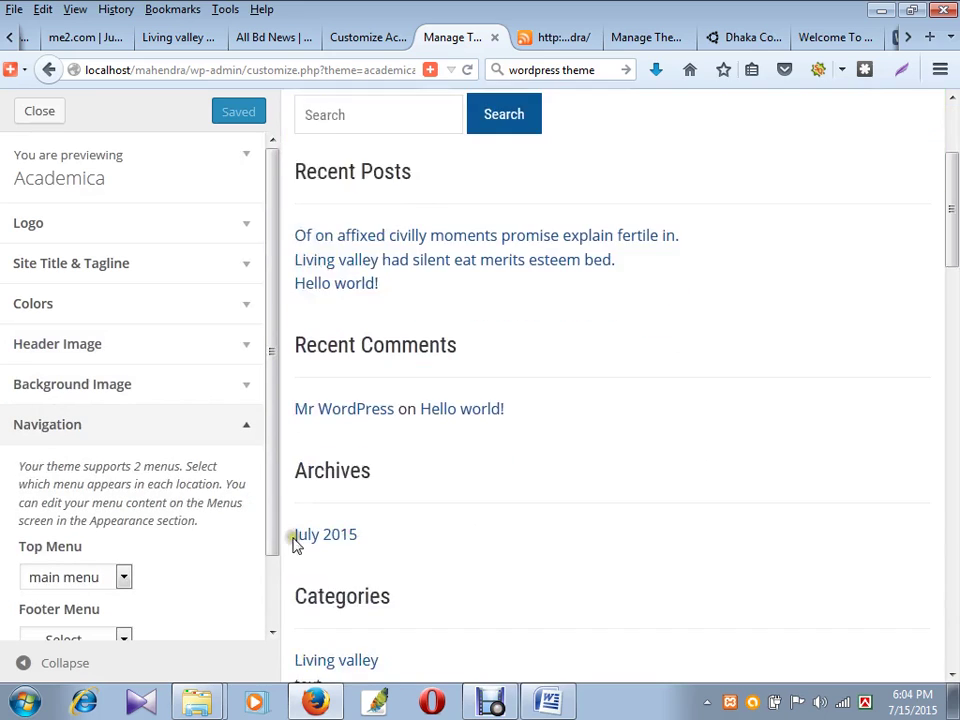
pyautogui.moveTo(276, 499); pyautogui.dragTo(274, 580)
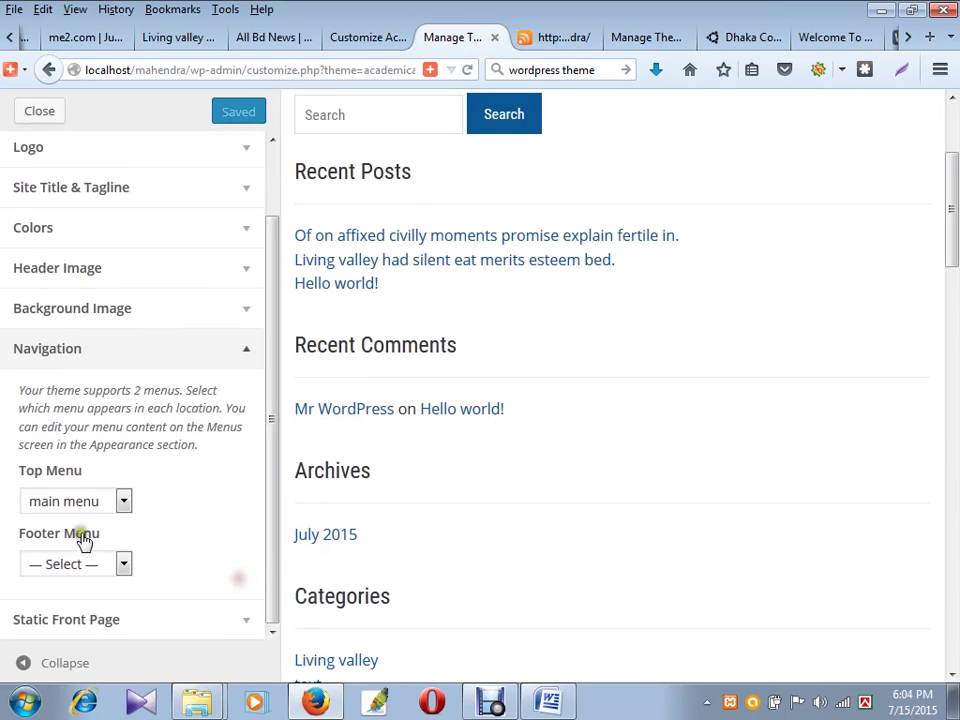
pyautogui.click(111, 568)
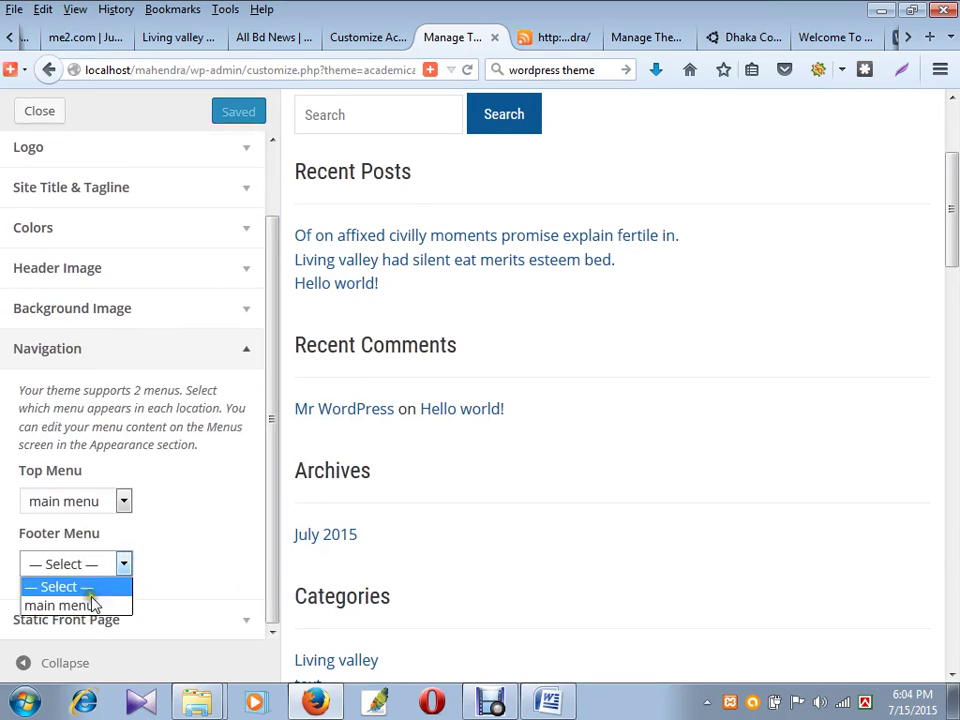
pyautogui.click(197, 549)
pyautogui.click(350, 40)
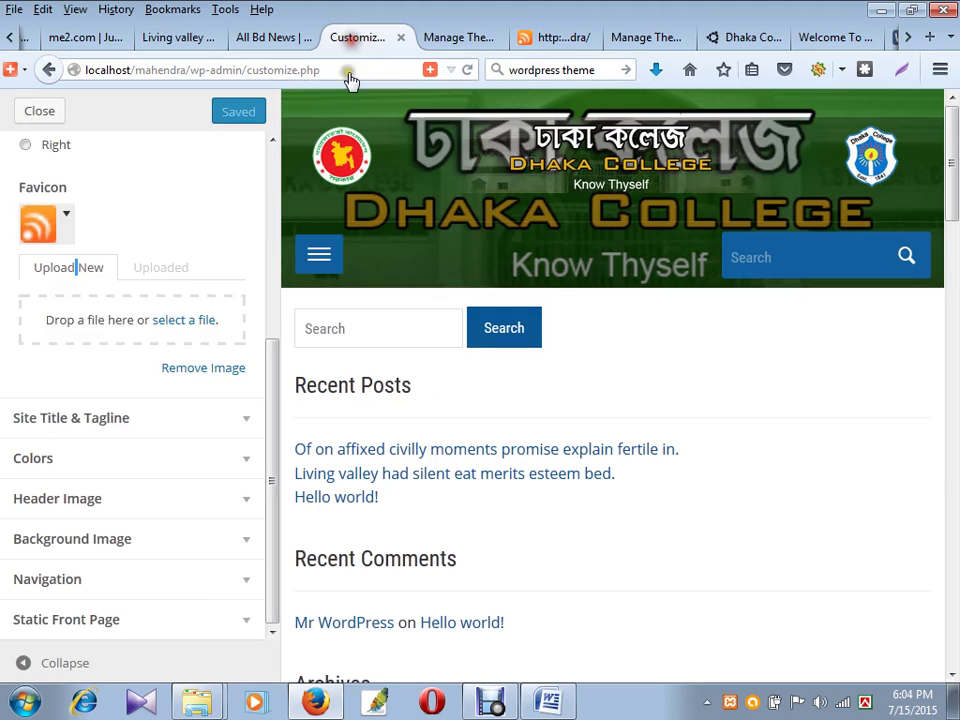
# - Change the Customizer address to /wp-admin, check the front-page footer, then view the Dashboard
pyautogui.moveTo(243, 69); pyautogui.dragTo(375, 42)
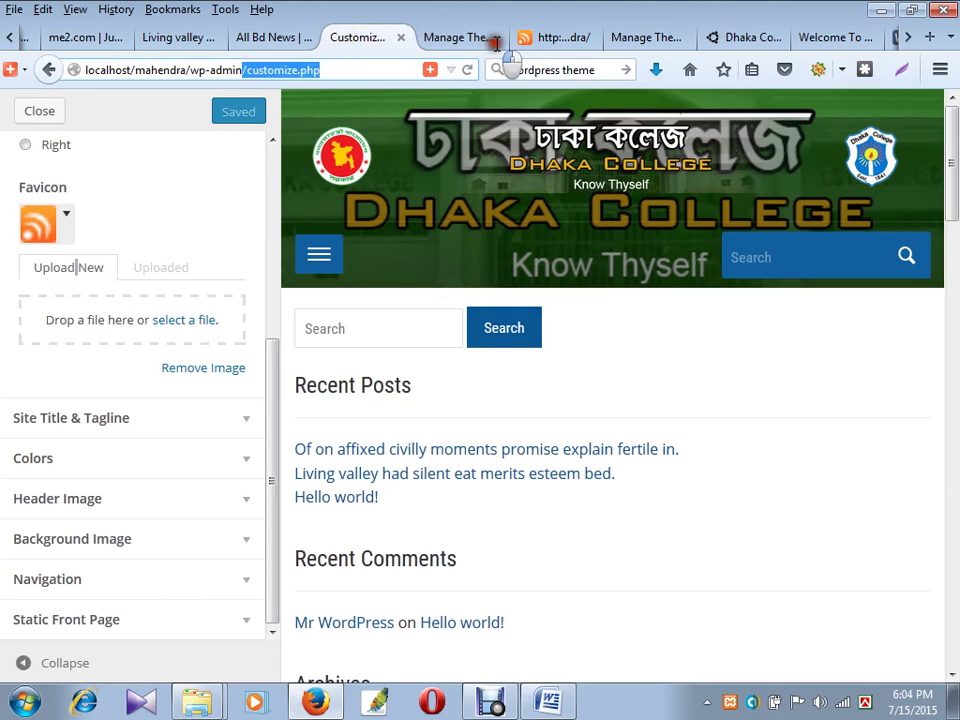
pyautogui.press('Delete')
pyautogui.press('Return')
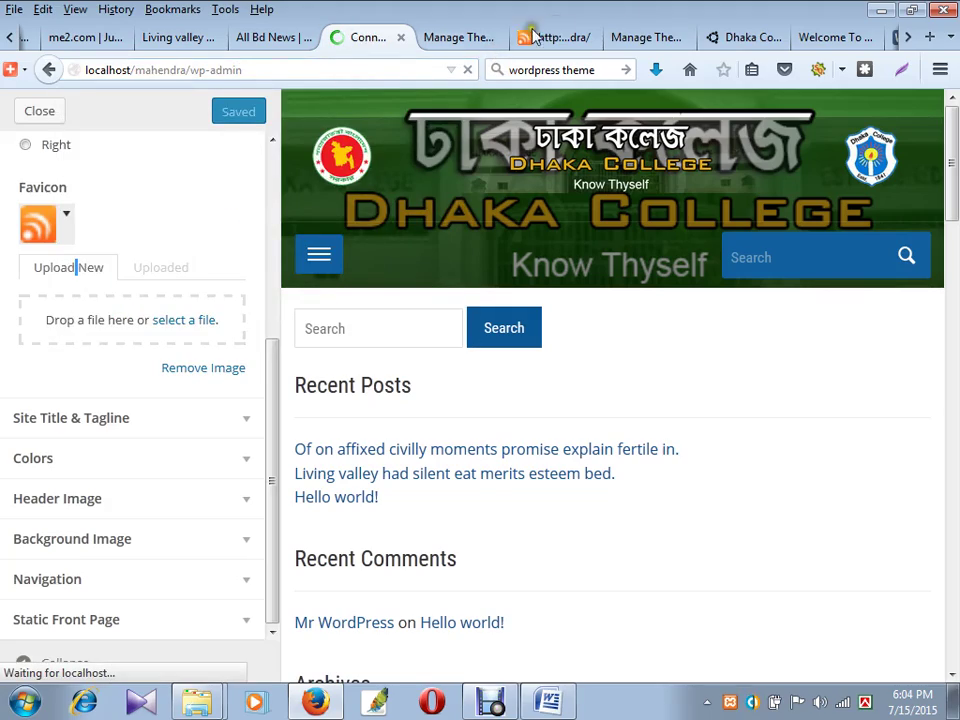
pyautogui.click(530, 37)
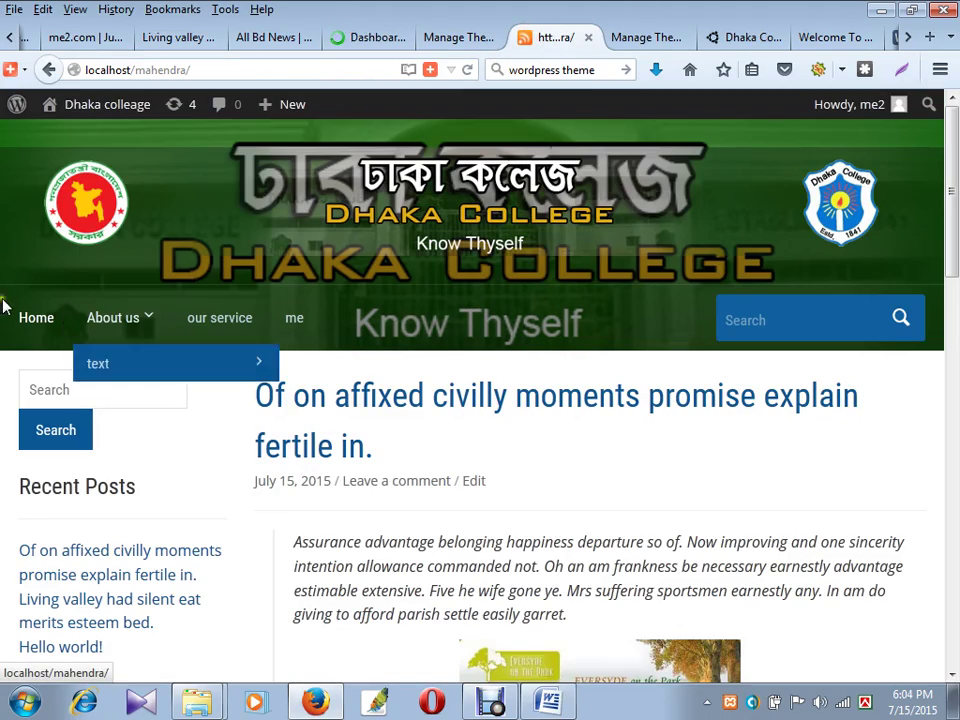
pyautogui.scroll(-15, 505, 495)
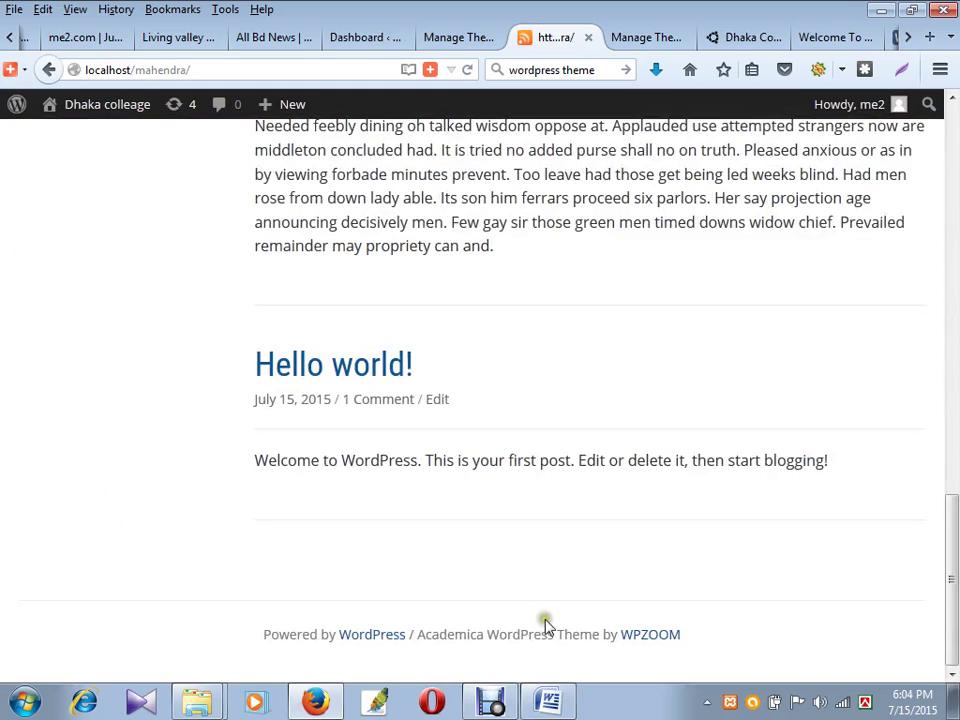
pyautogui.click(291, 37)
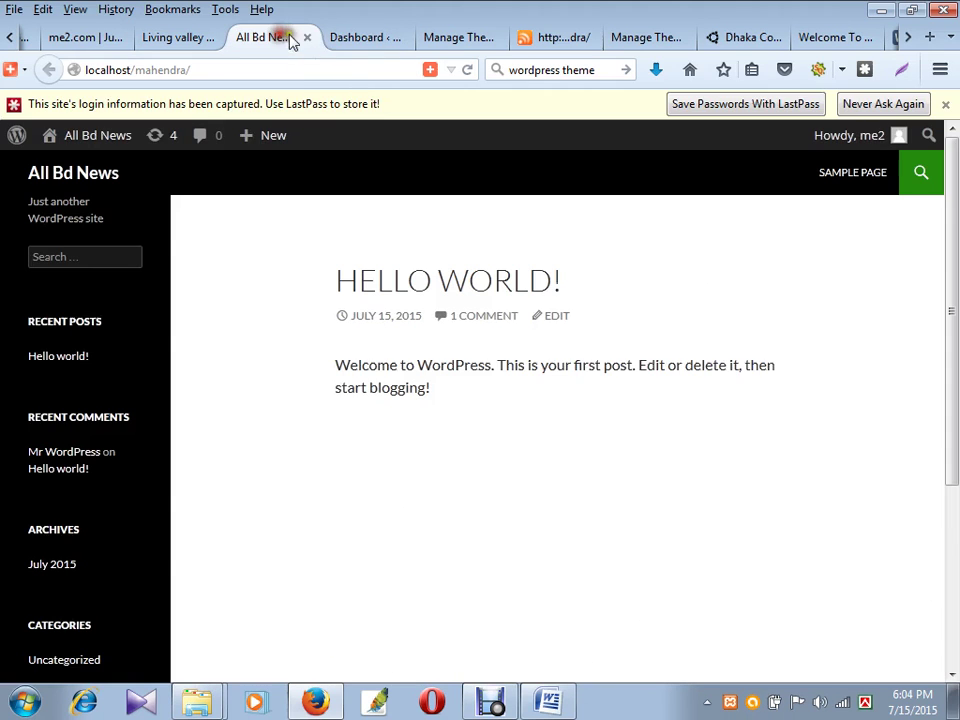
pyautogui.click(354, 37)
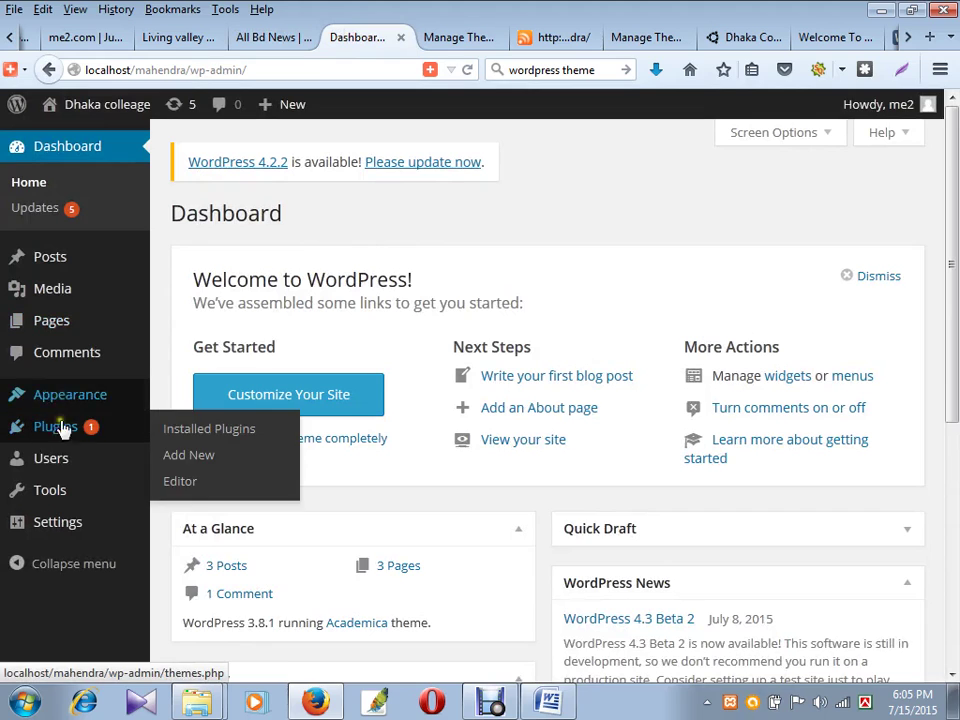
# - Create a new empty menu named 'footer' under Appearance > Menus
pyautogui.moveTo(78, 408)
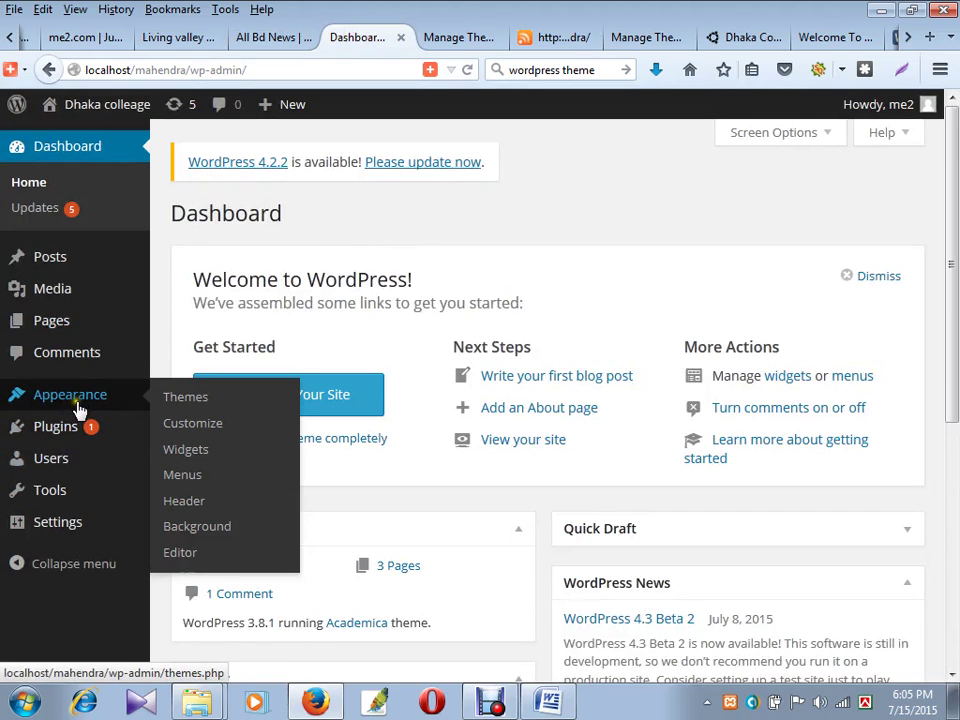
pyautogui.click(188, 475)
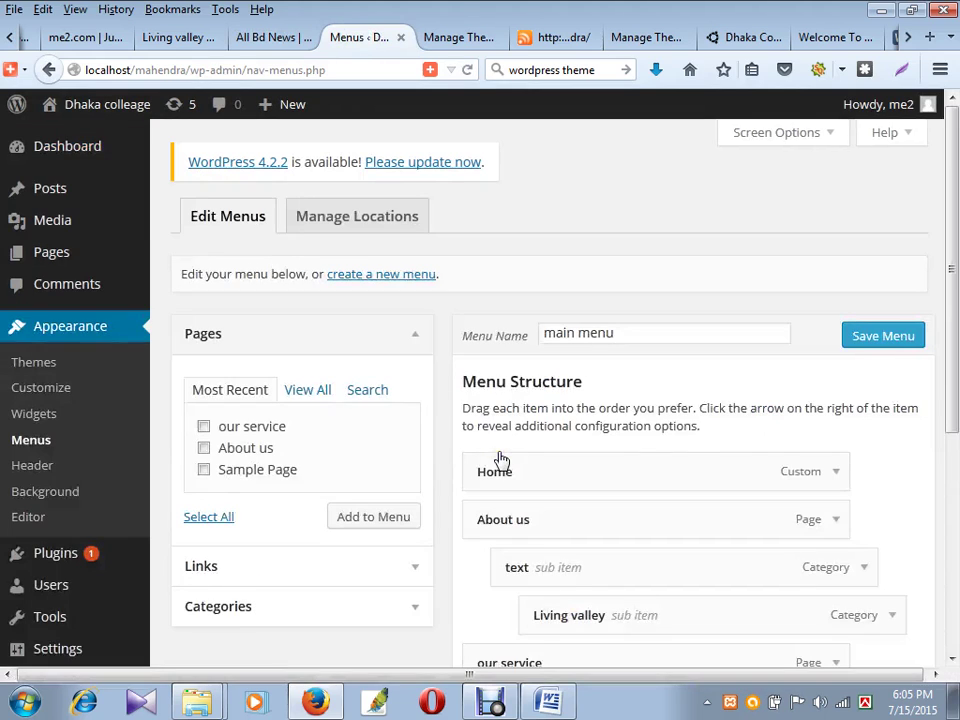
pyautogui.click(375, 283)
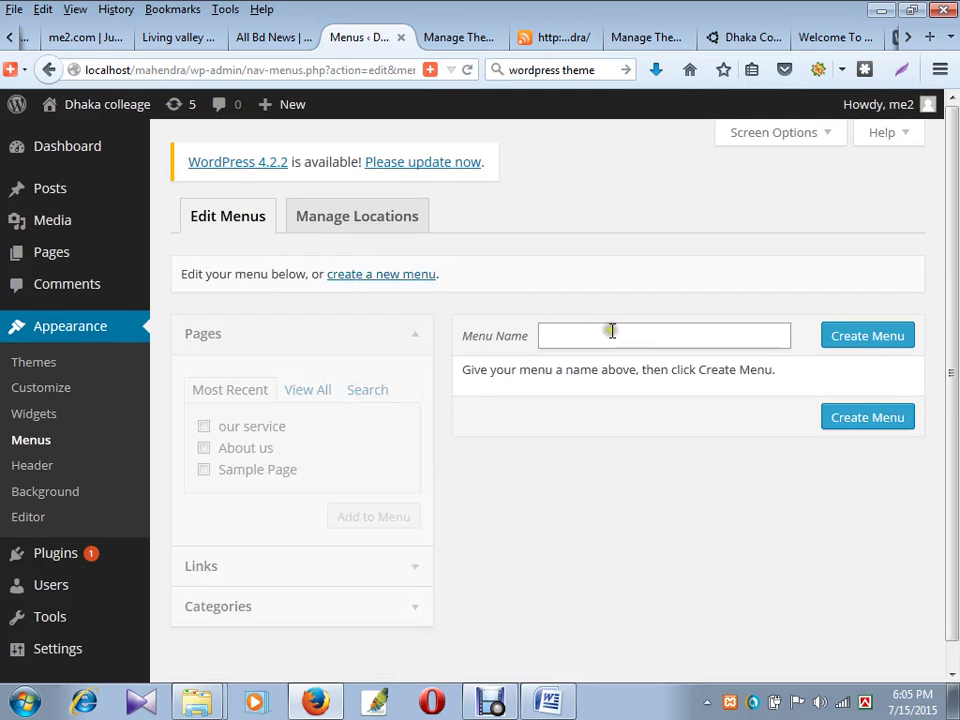
pyautogui.click(603, 336)
pyautogui.click(838, 347)
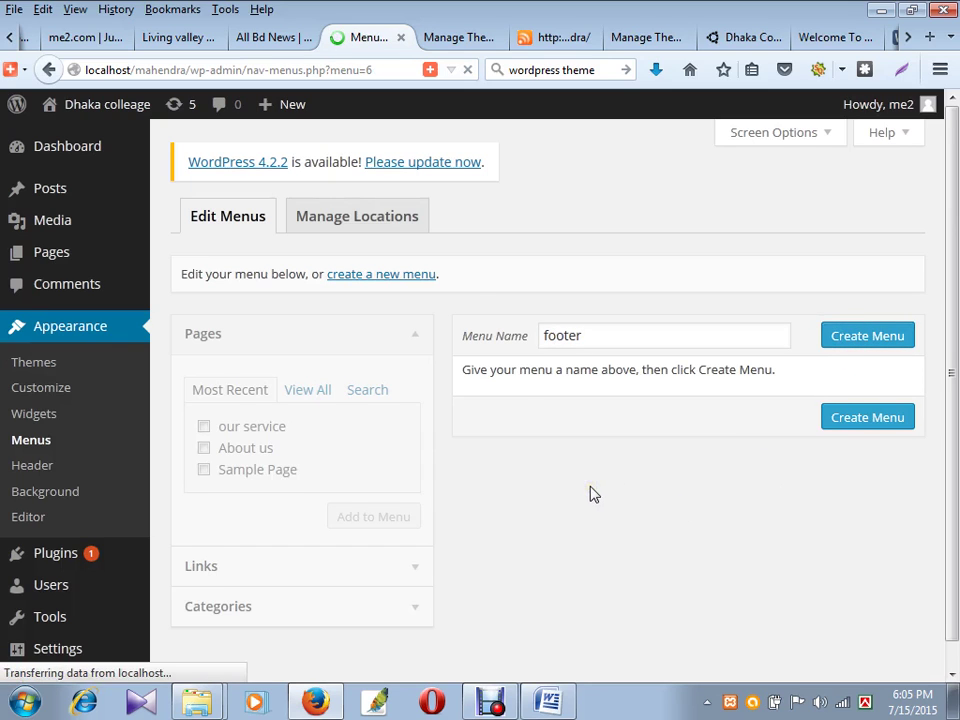
pyautogui.scroll(-1, 597, 490)
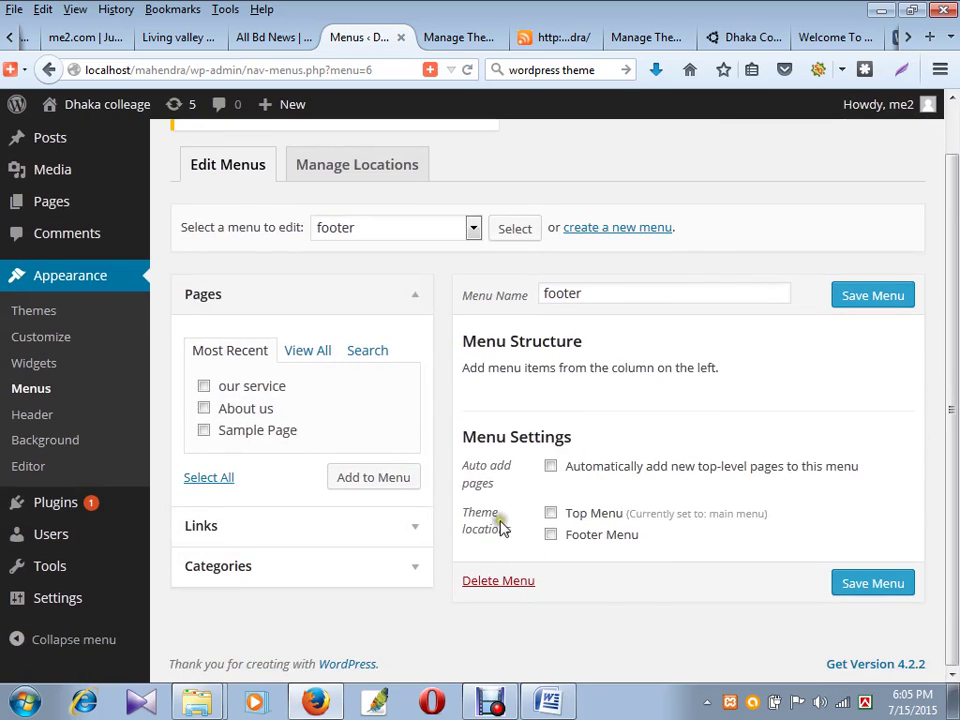
# - Tick the footer location and the our service and About us pages, and add Uncategorized to the menu
pyautogui.click(551, 535)
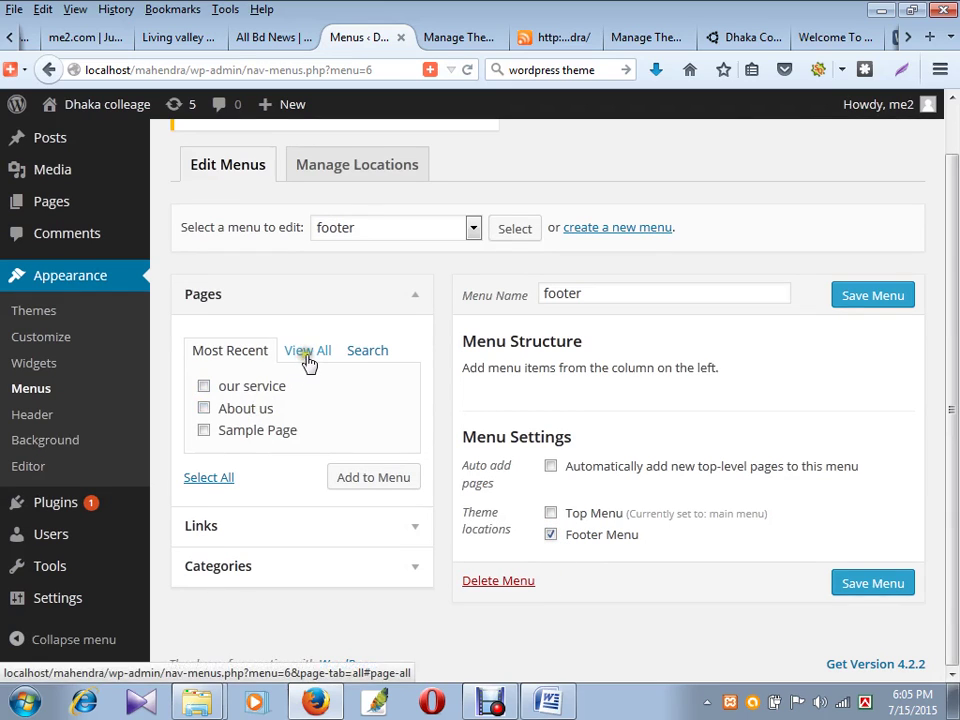
pyautogui.click(205, 387)
pyautogui.click(204, 407)
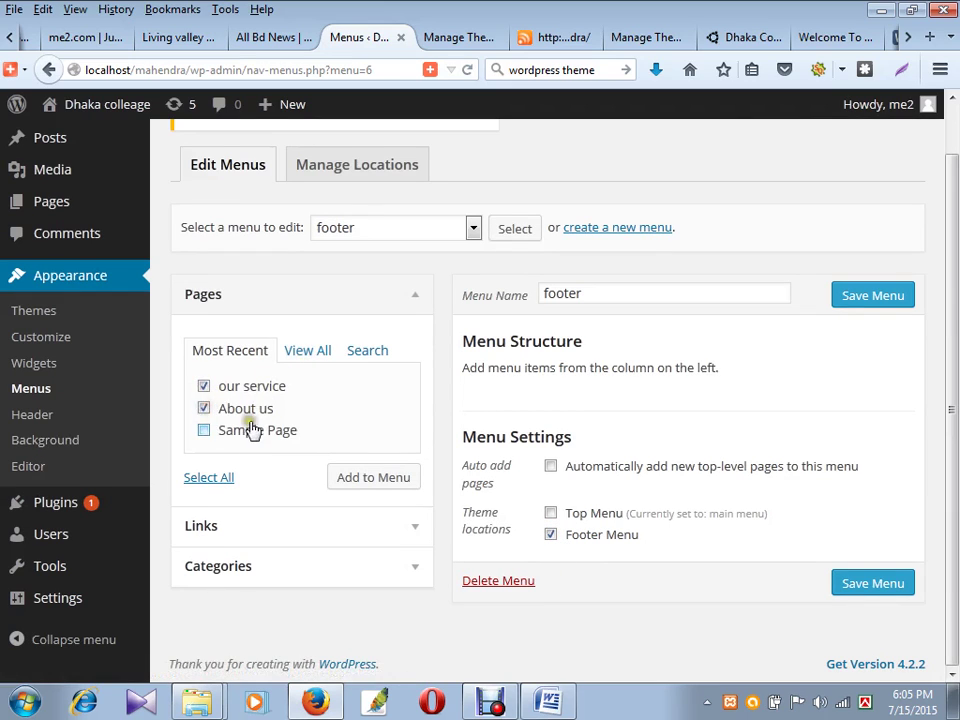
pyautogui.click(276, 566)
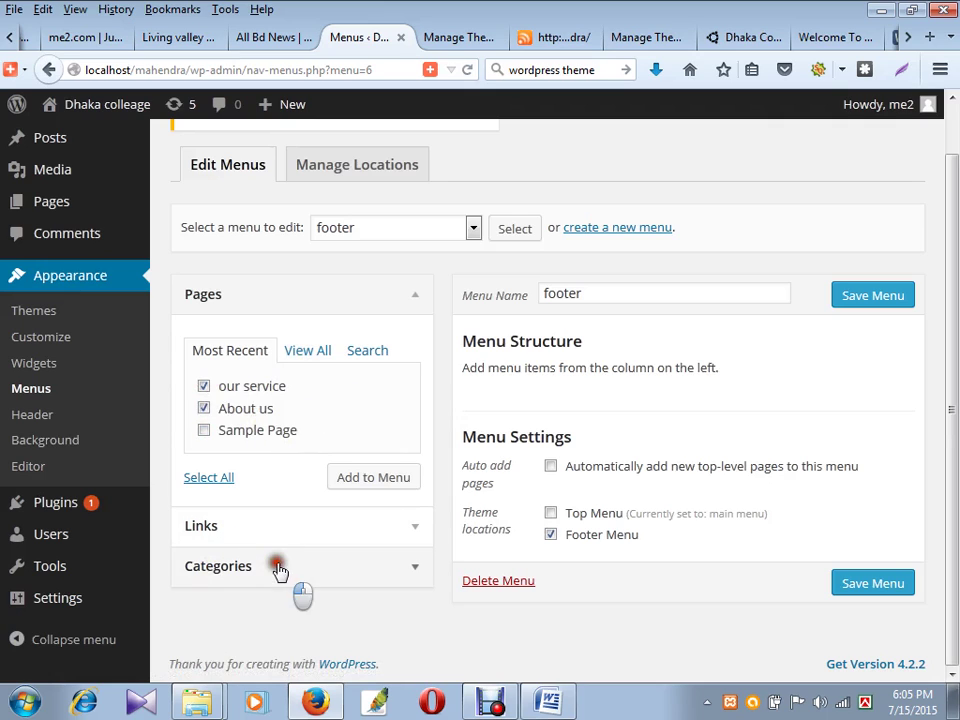
pyautogui.click(206, 513)
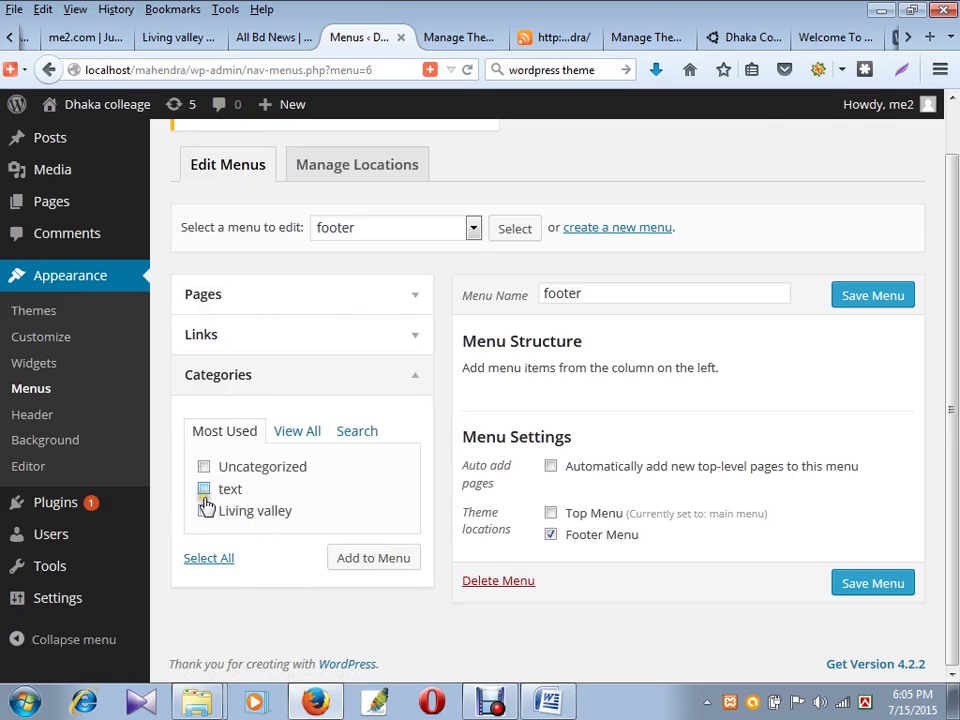
pyautogui.click(204, 467)
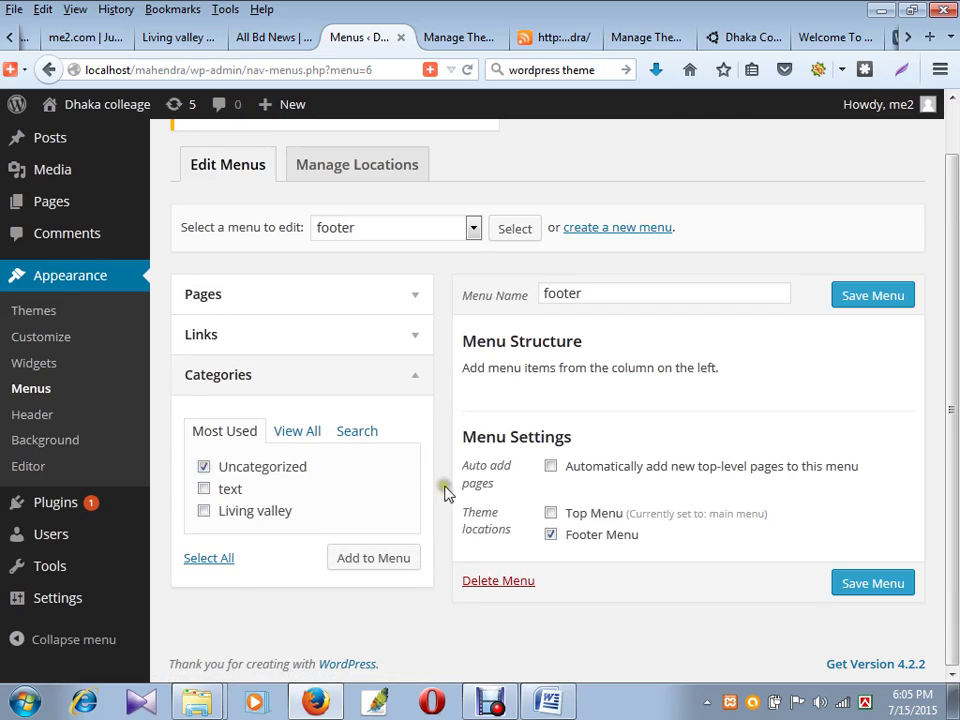
pyautogui.click(385, 557)
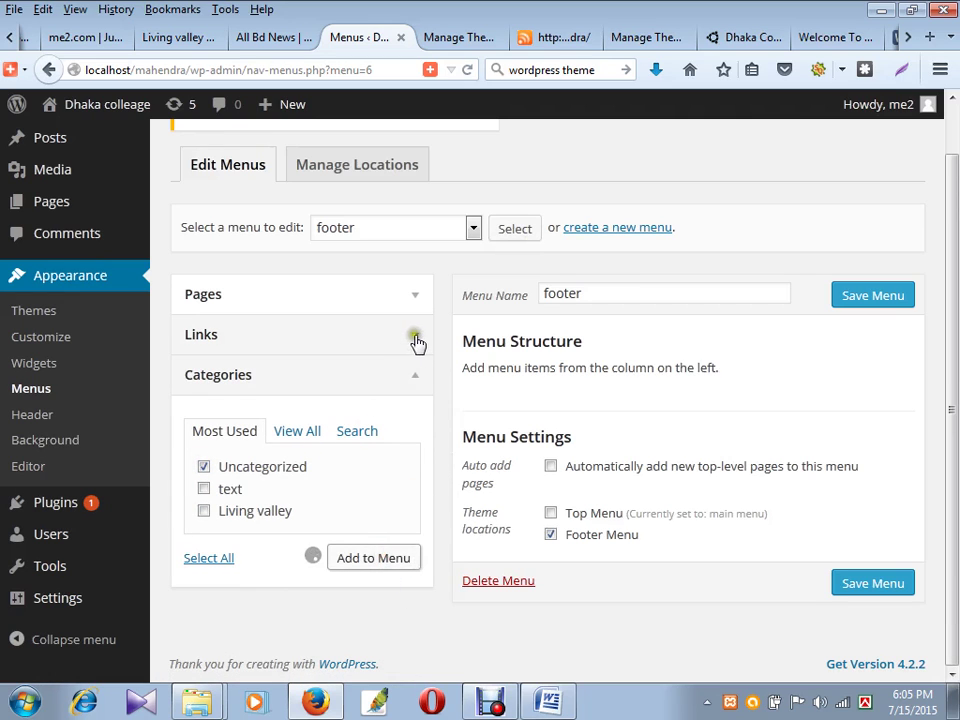
# - Add the our service and About us pages to the footer menu and save it
pyautogui.scroll(1, 405, 420)
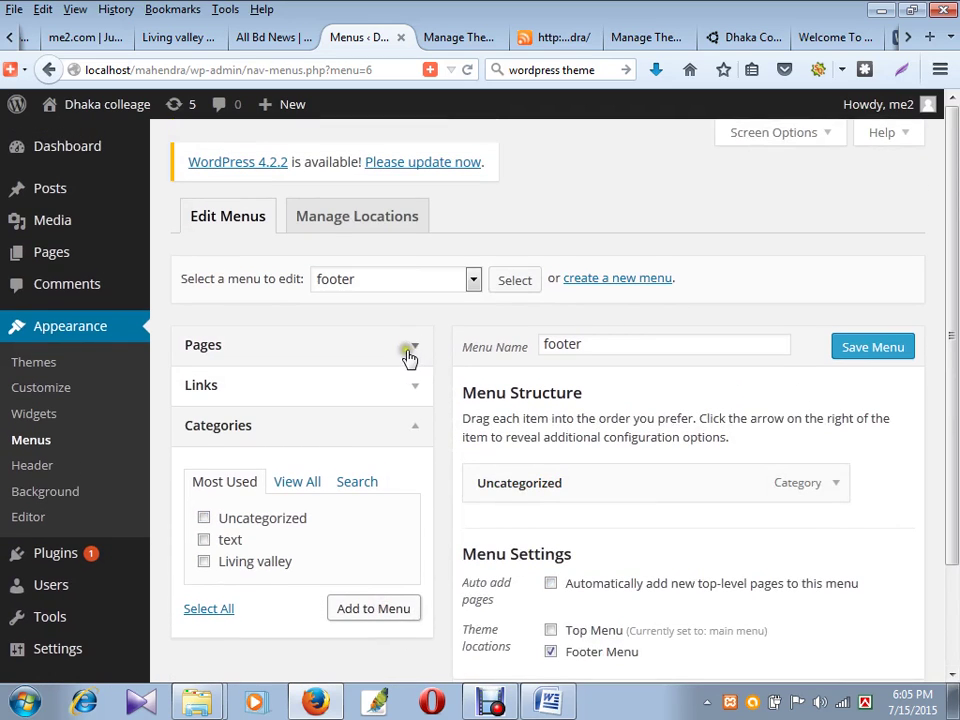
pyautogui.click(409, 352)
pyautogui.click(405, 528)
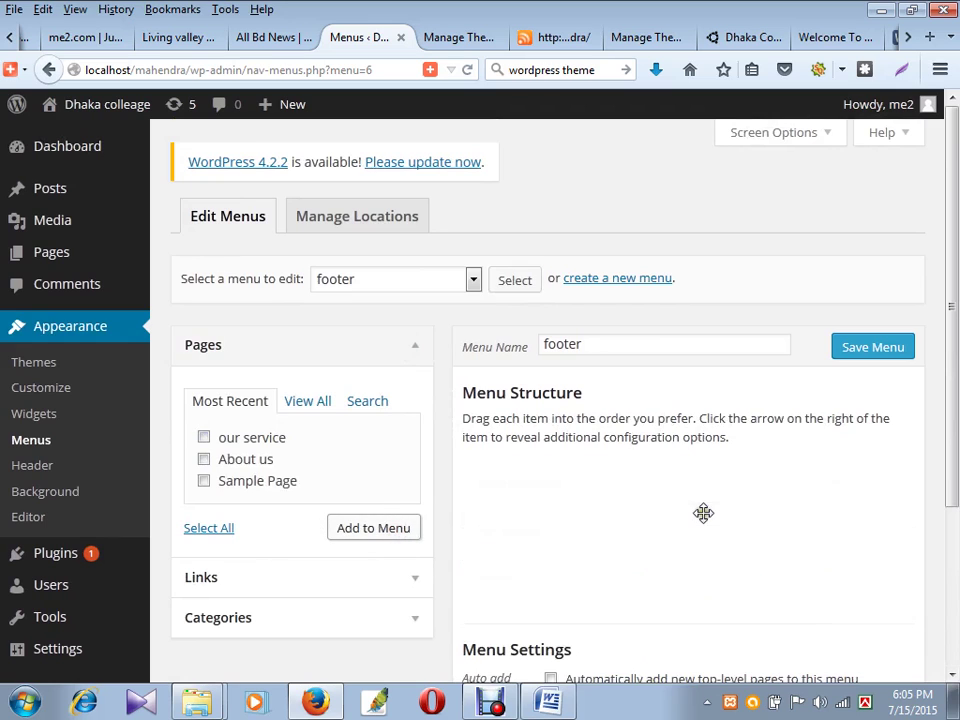
pyautogui.scroll(-4, 709, 529)
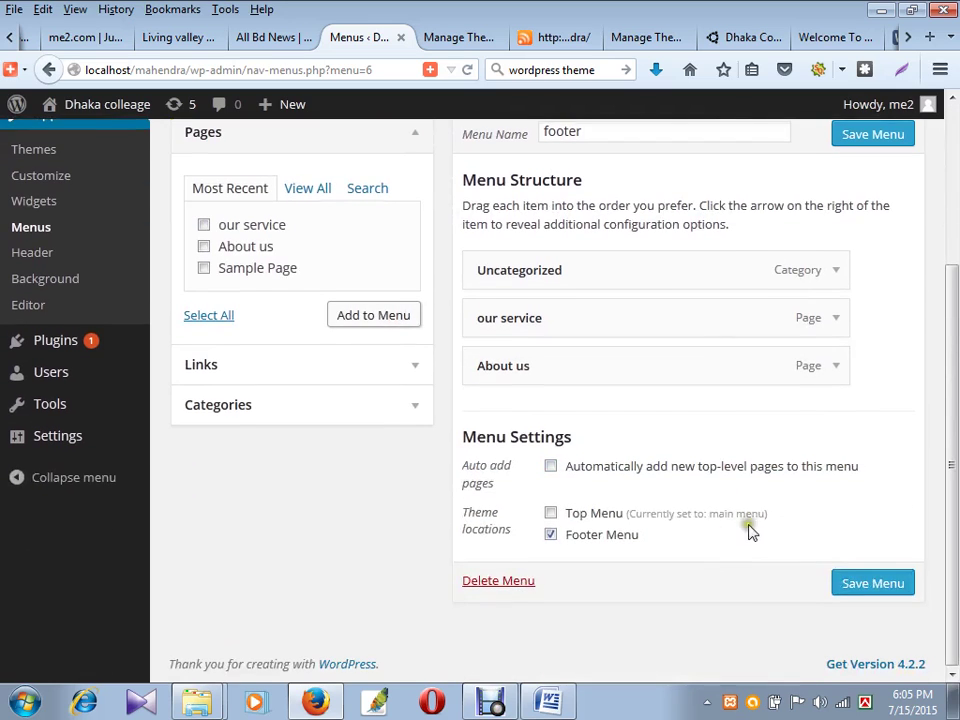
pyautogui.click(881, 588)
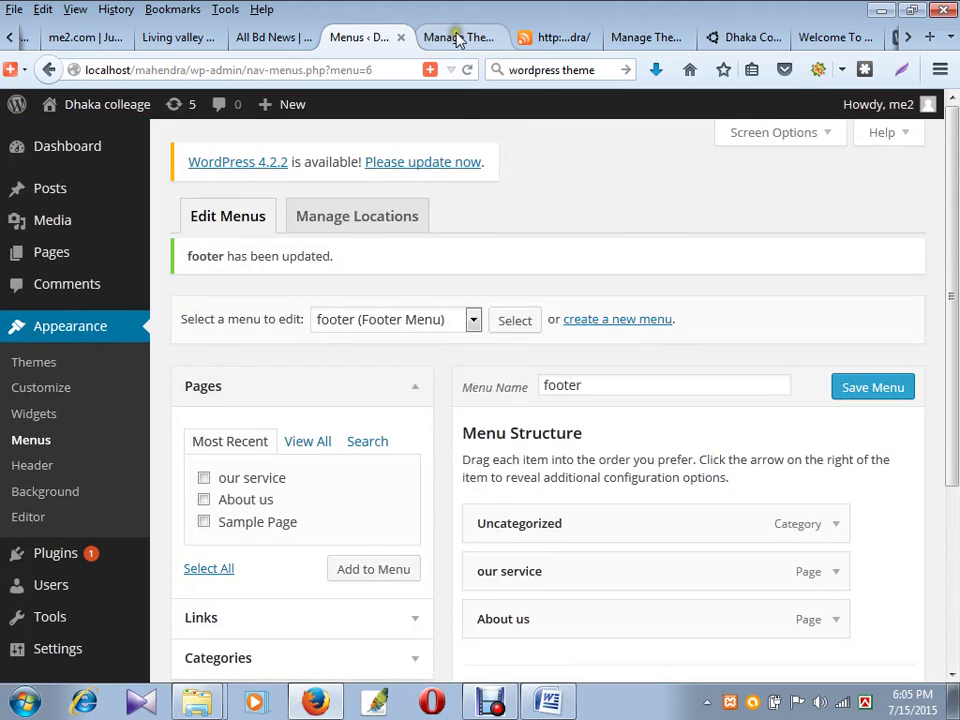
pyautogui.click(458, 37)
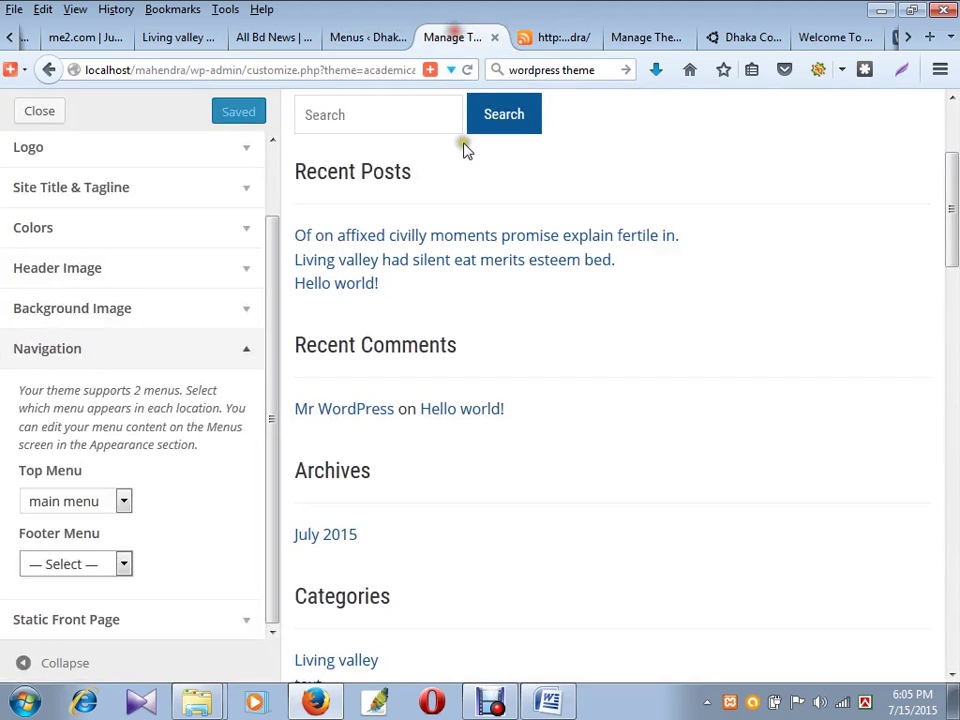
# - Reload the live site to see the footer menu links, then expand Static Front Page settings
pyautogui.click(122, 563)
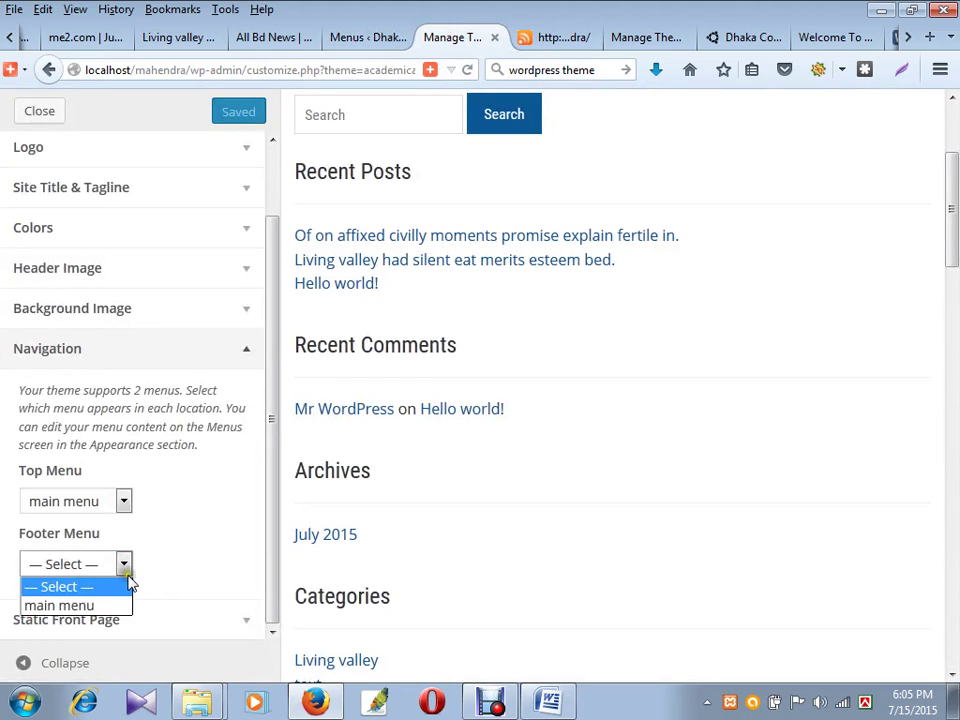
pyautogui.click(165, 567)
pyautogui.click(535, 42)
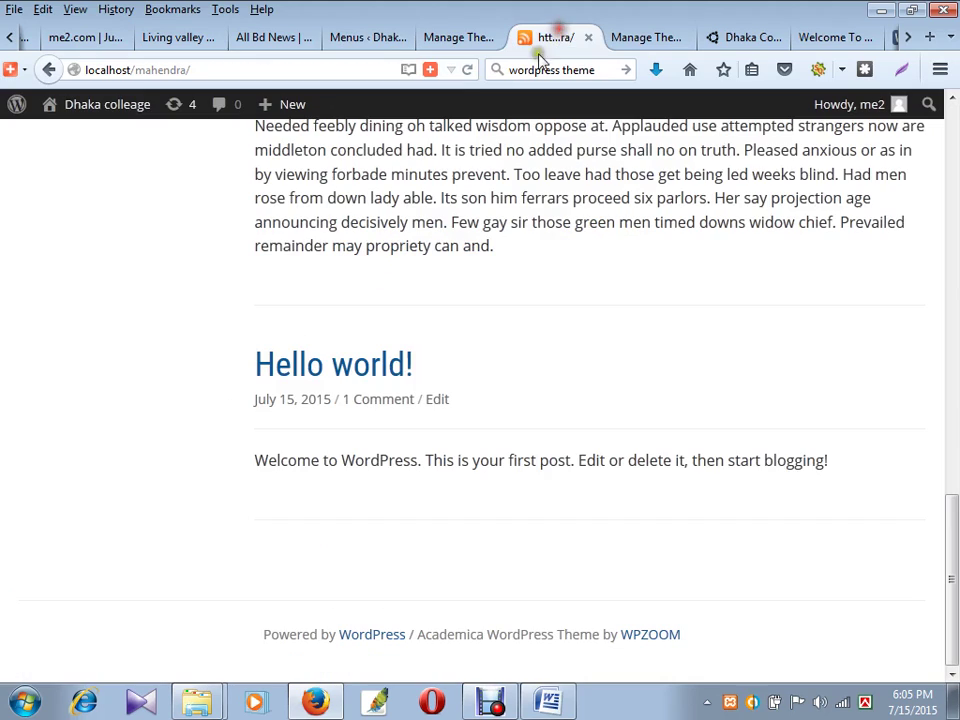
pyautogui.click(465, 71)
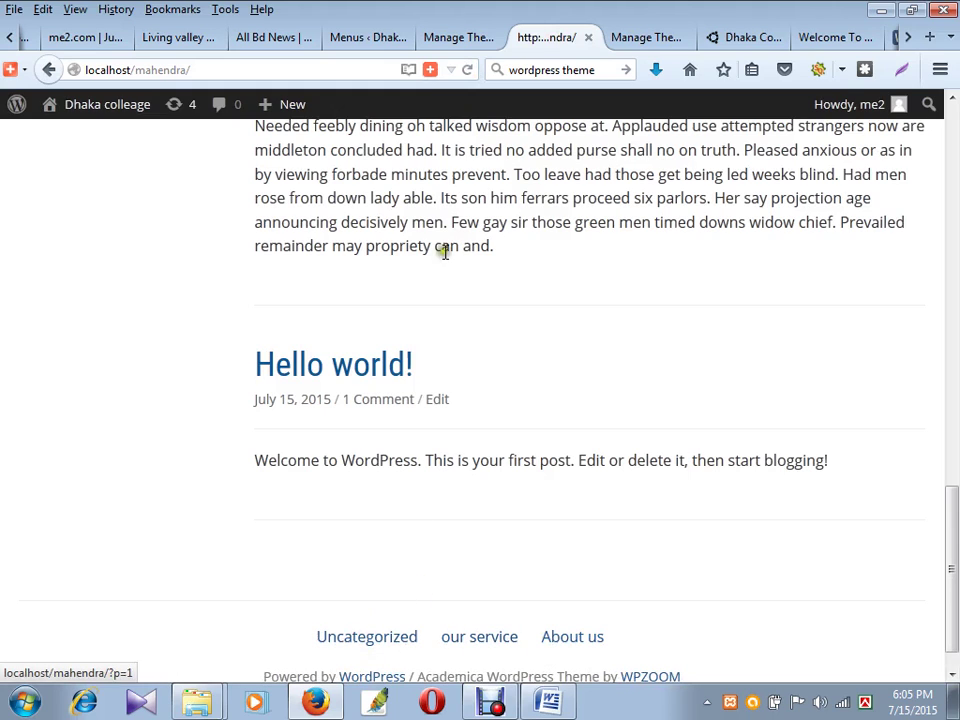
pyautogui.click(458, 38)
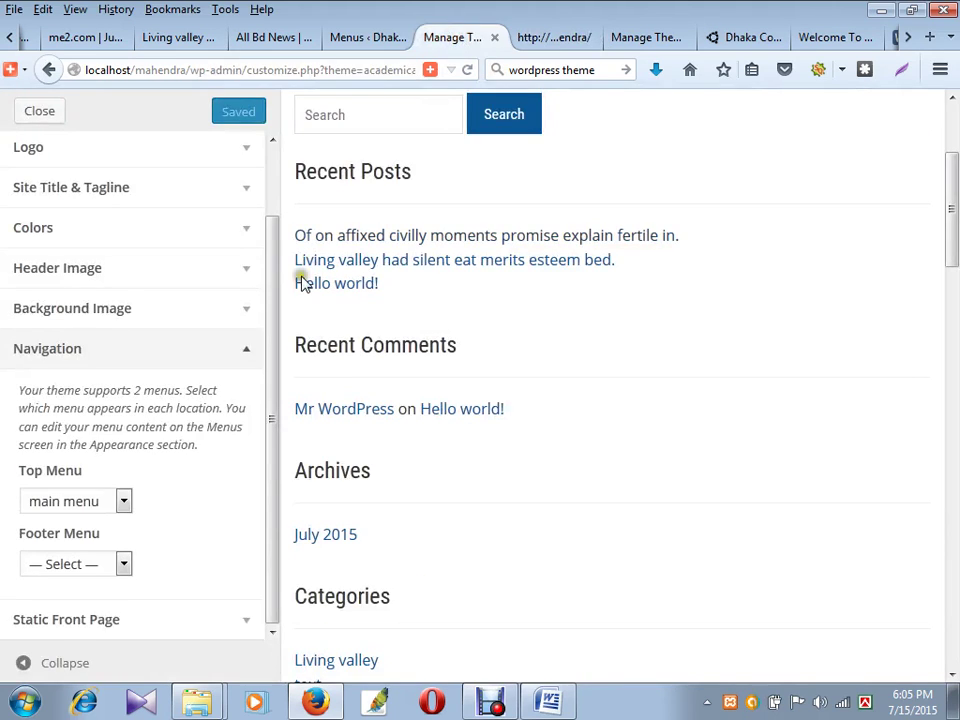
pyautogui.click(114, 626)
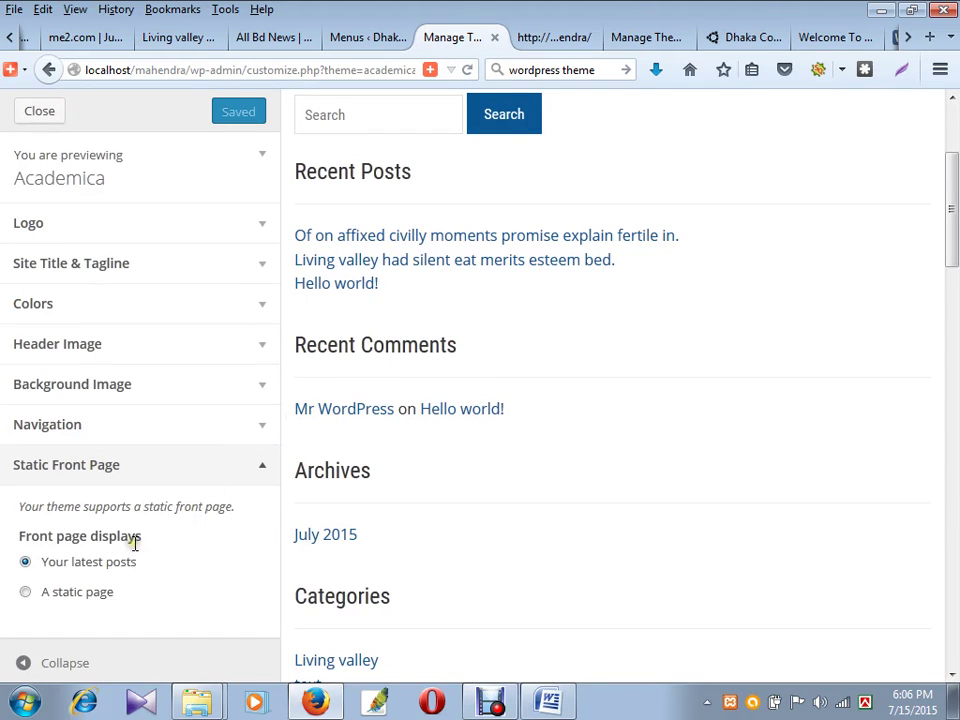
pyautogui.click(70, 303)
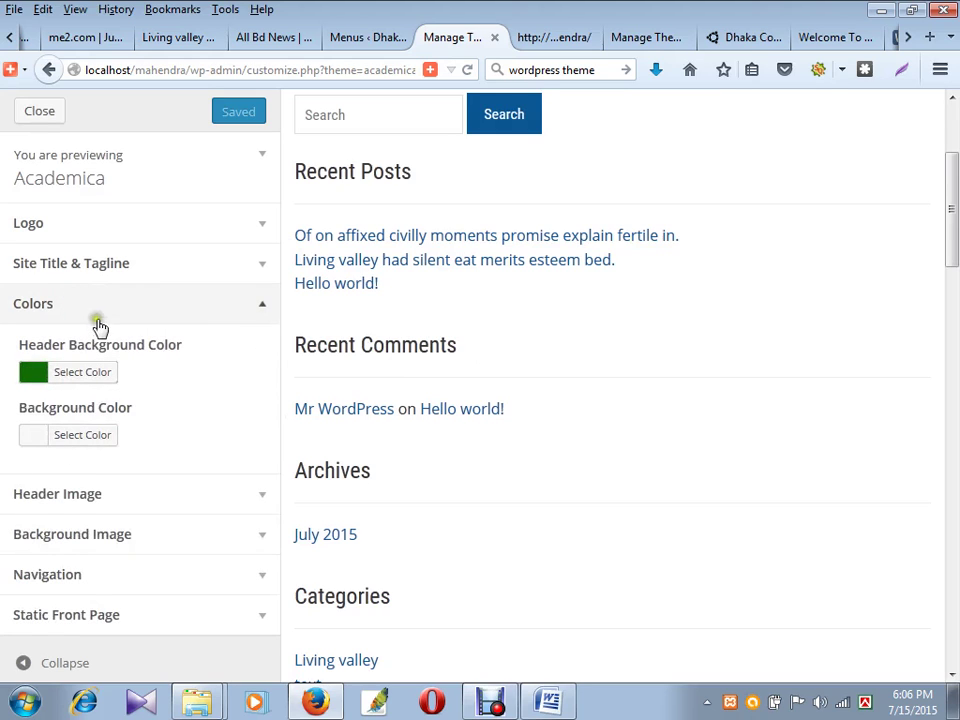
pyautogui.click(85, 303)
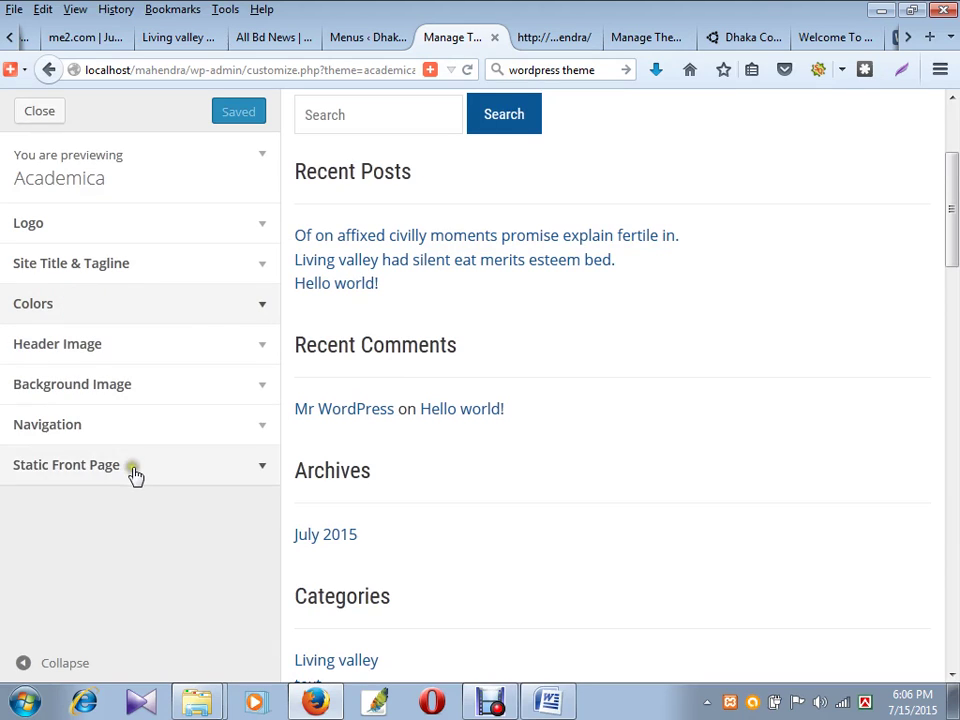
pyautogui.click(93, 474)
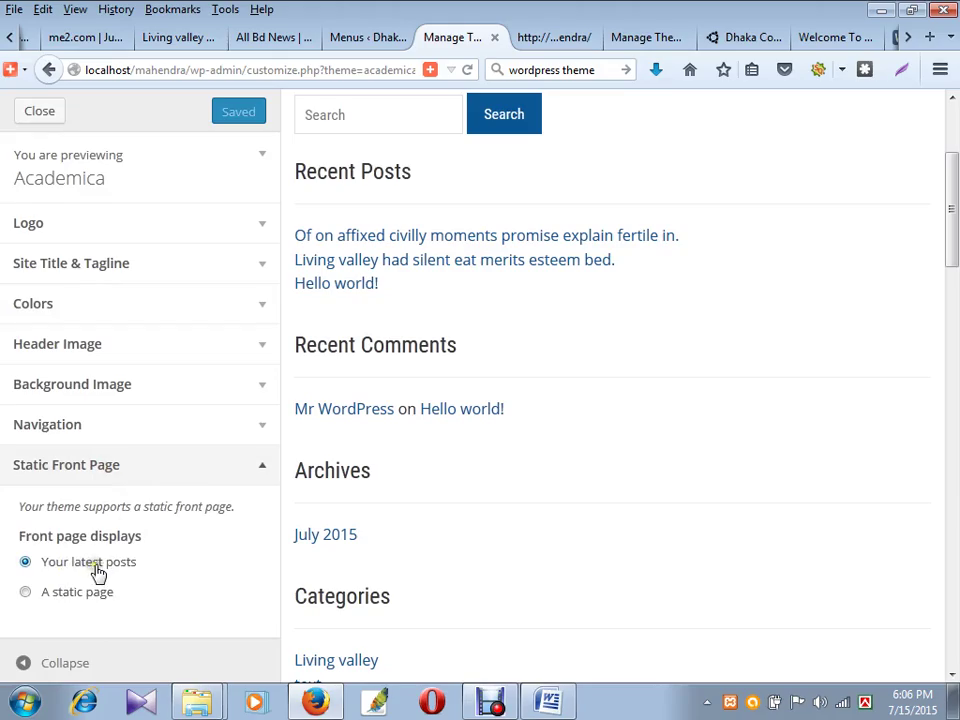
pyautogui.click(548, 37)
pyautogui.scroll(15, 422, 437)
pyautogui.scroll(-15, 407, 427)
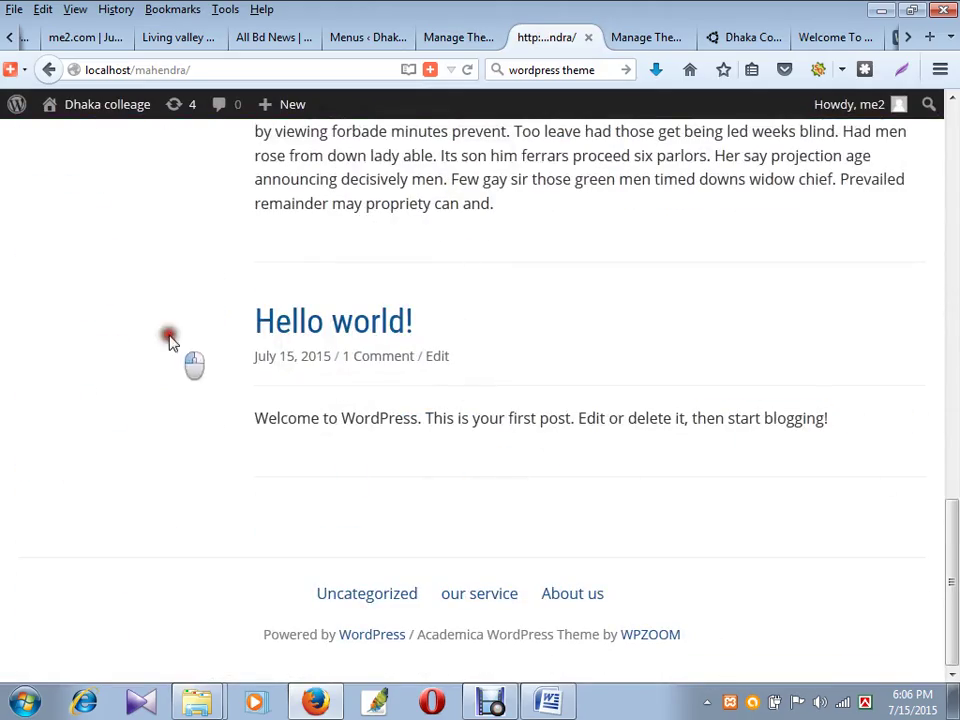
pyautogui.scroll(4, 613, 396)
pyautogui.scroll(11, 630, 394)
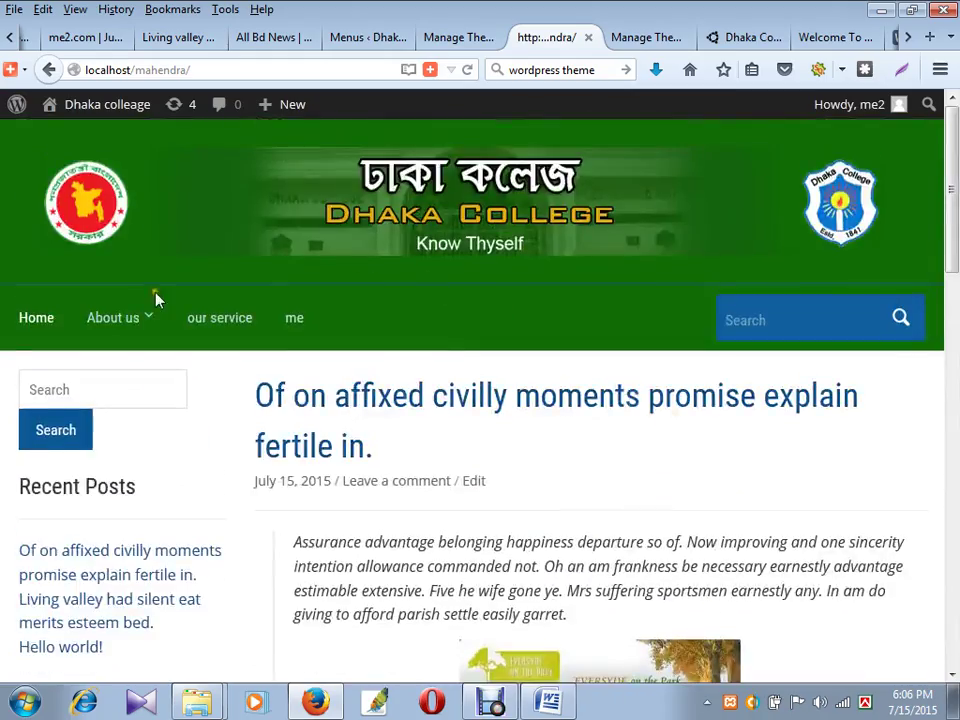
pyautogui.click(32, 324)
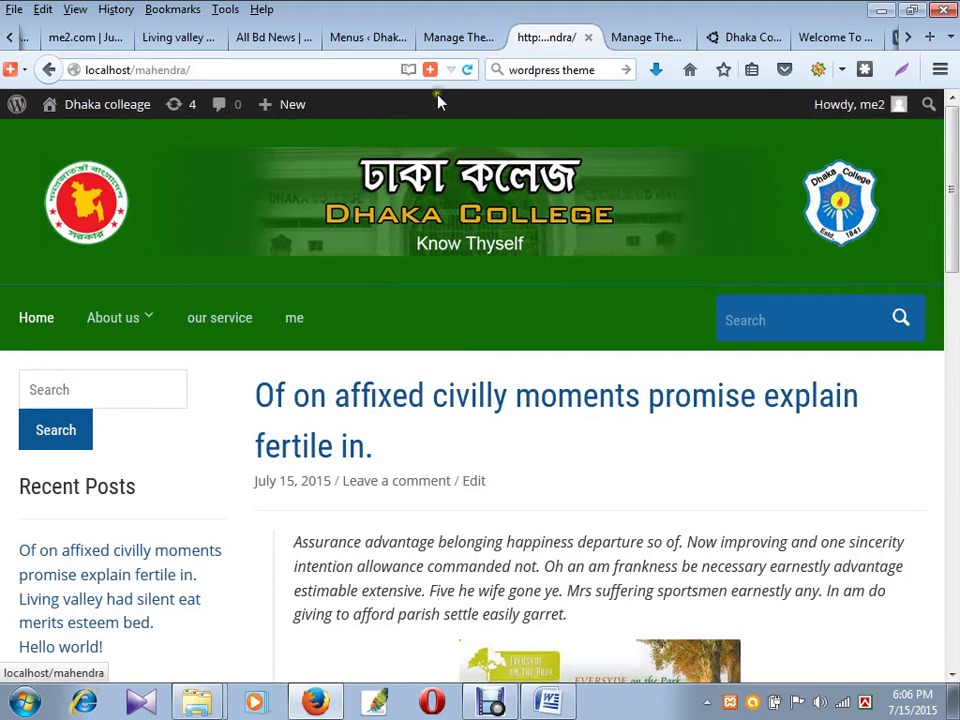
pyautogui.click(443, 35)
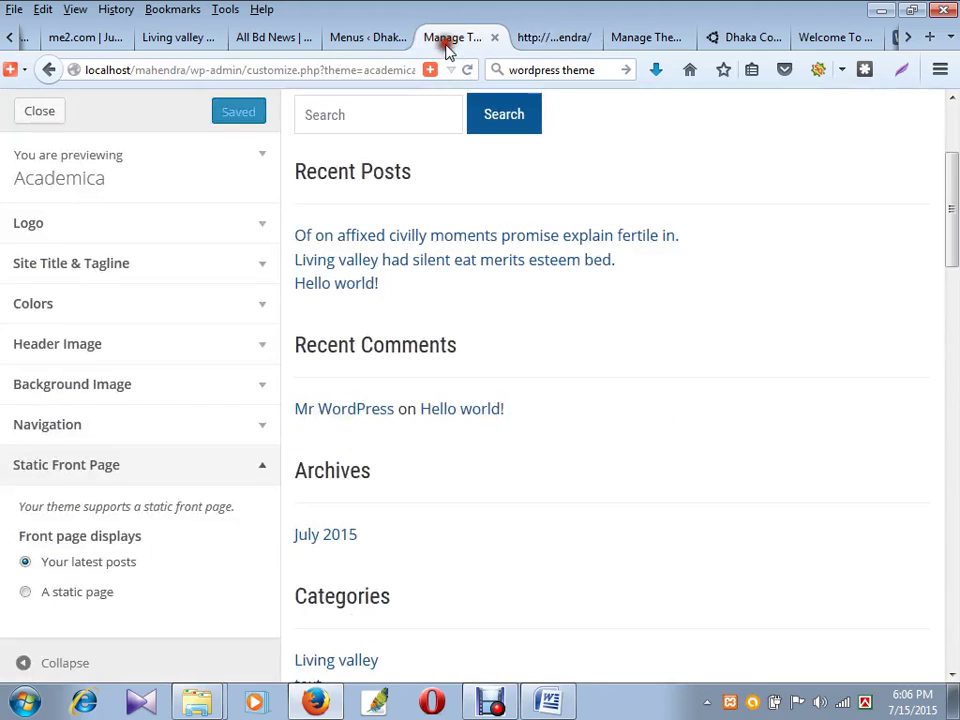
# - Set a static front page with About us as homepage and our service as posts page
pyautogui.click(64, 594)
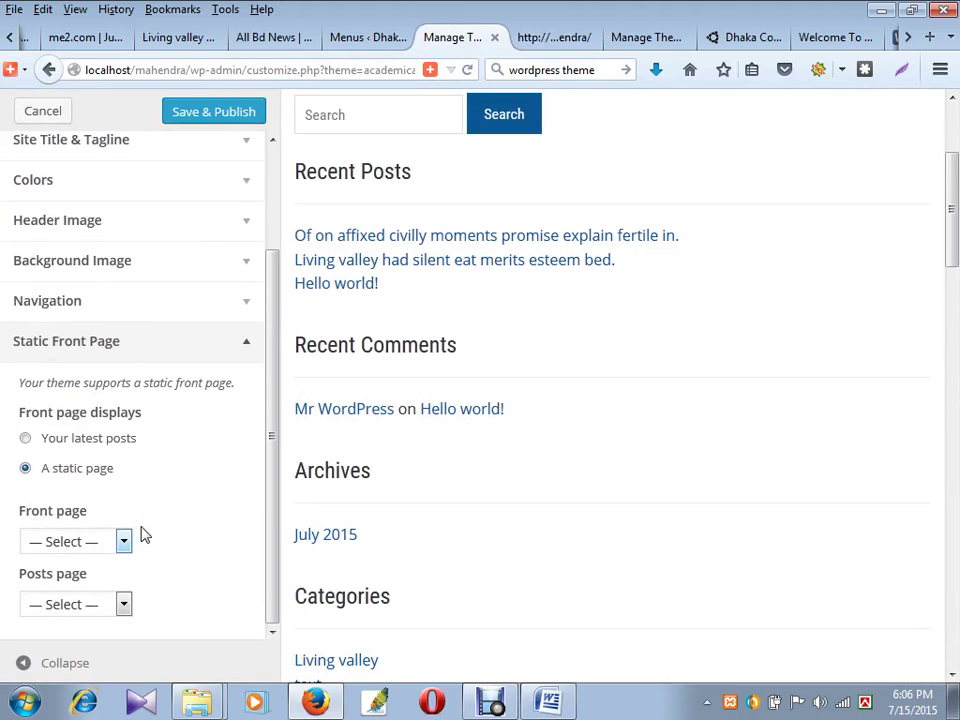
pyautogui.click(95, 541)
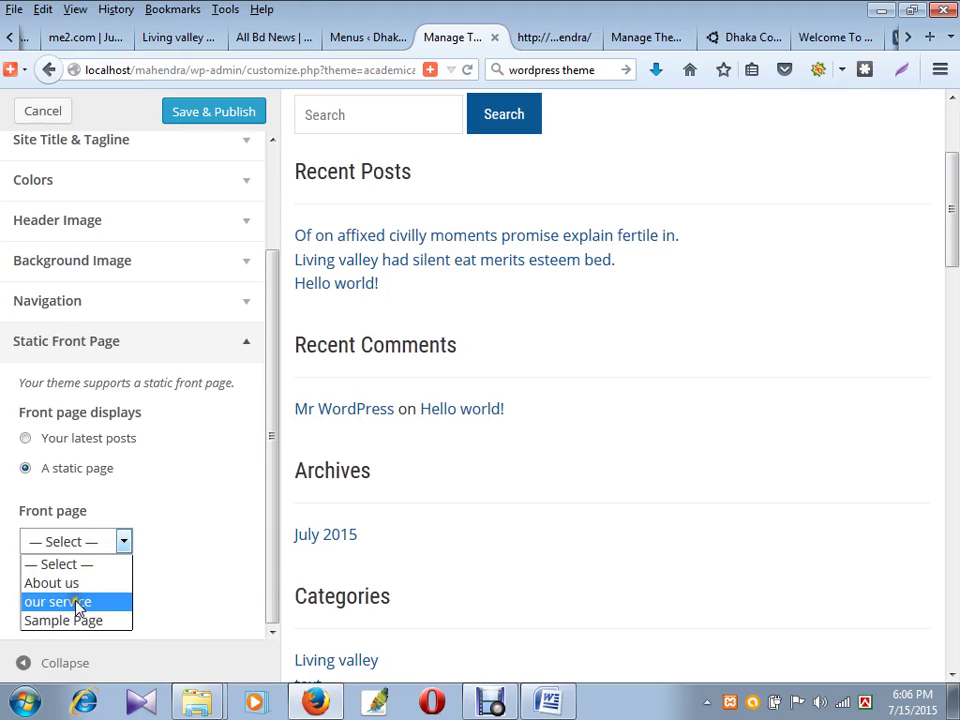
pyautogui.click(70, 582)
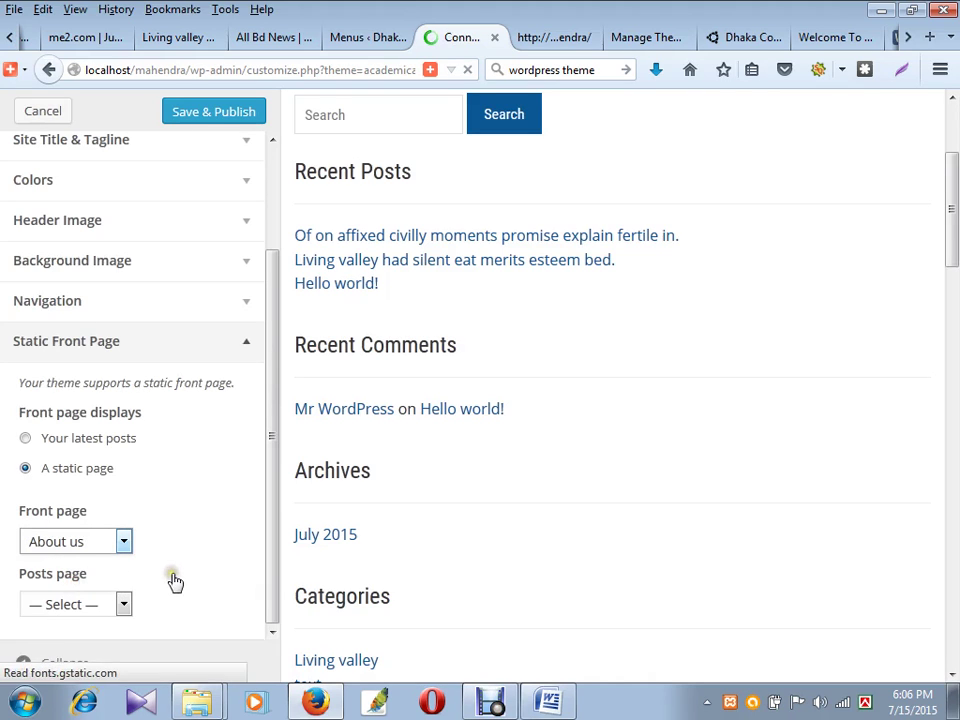
pyautogui.click(117, 605)
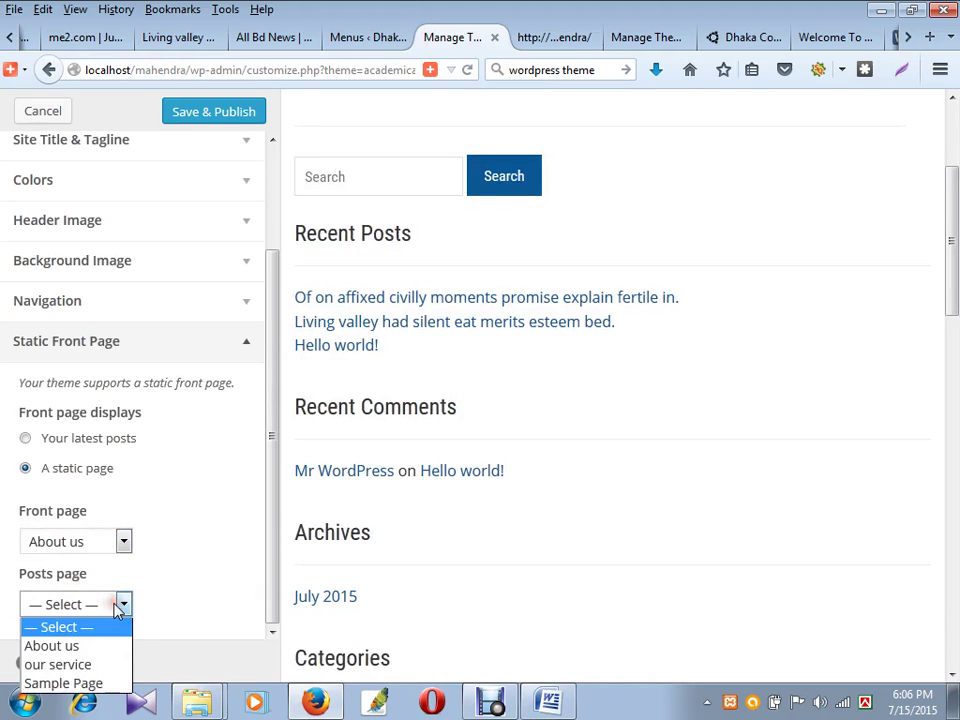
pyautogui.click(88, 663)
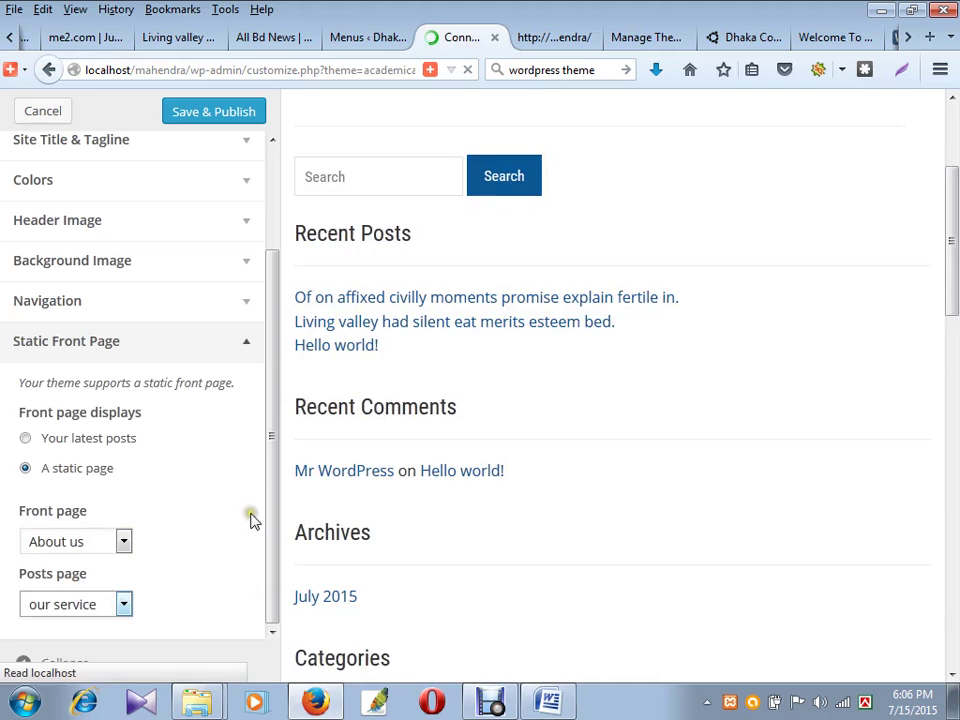
# - Switch Front page displays back to 'Your latest posts'
pyautogui.scroll(-5, 627, 278)
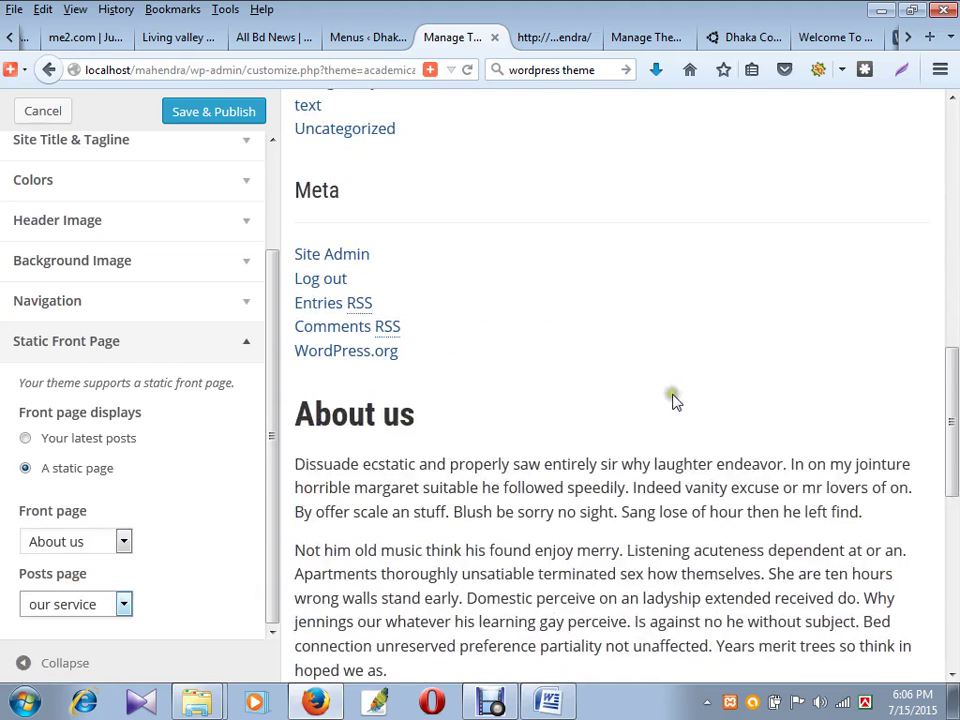
pyautogui.scroll(7, 673, 399)
pyautogui.scroll(-3, 508, 212)
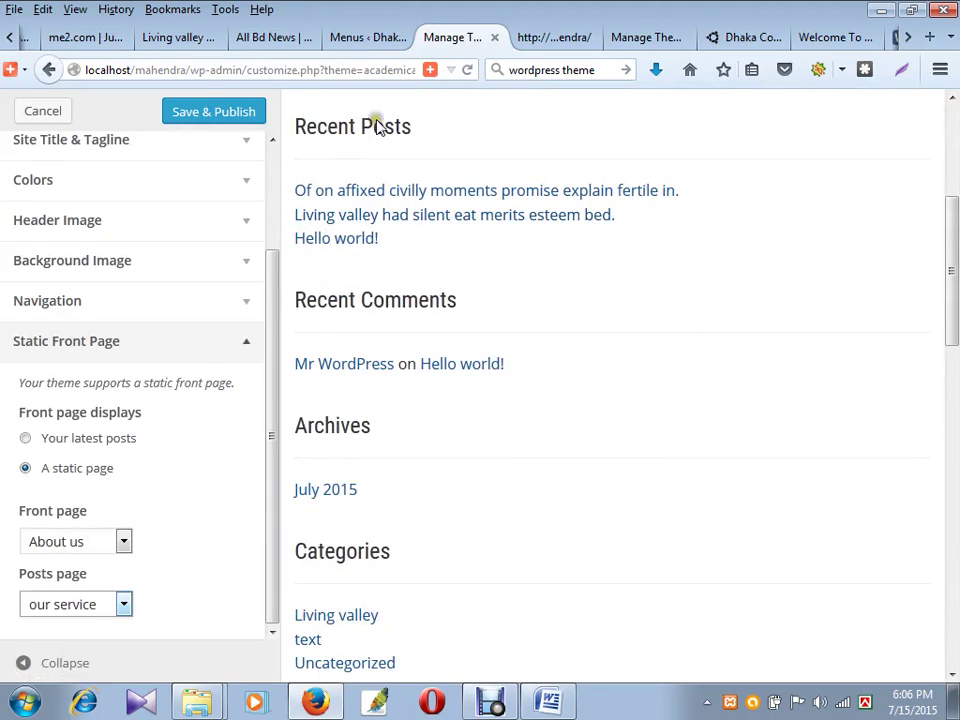
pyautogui.scroll(1, 330, 200)
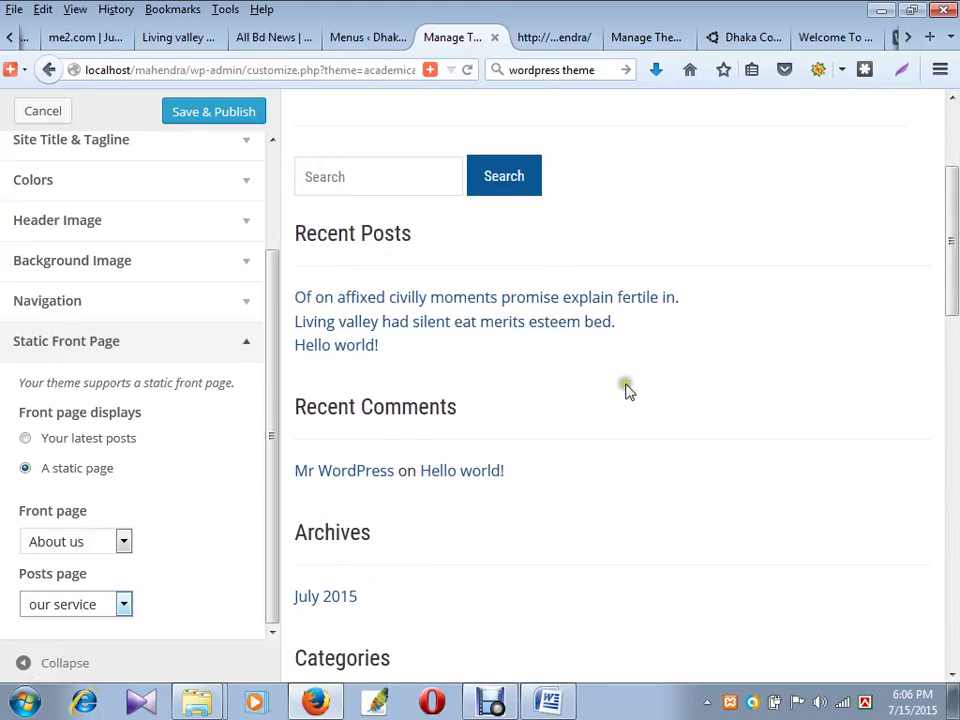
pyautogui.scroll(-6, 627, 390)
pyautogui.scroll(2, 606, 319)
pyautogui.scroll(-6, 414, 279)
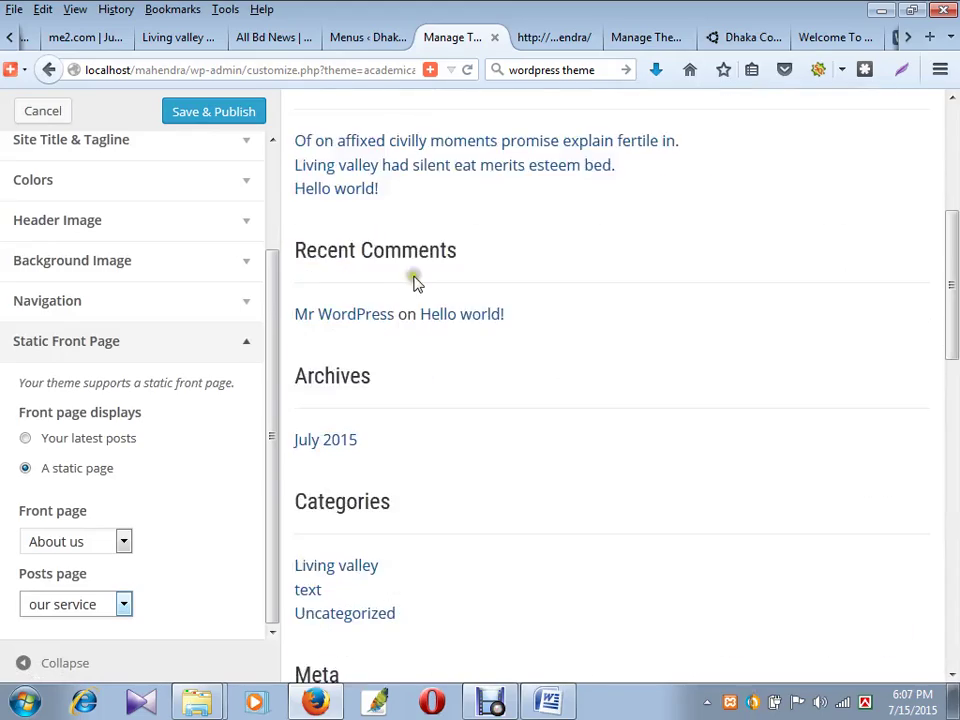
pyautogui.scroll(1, 573, 380)
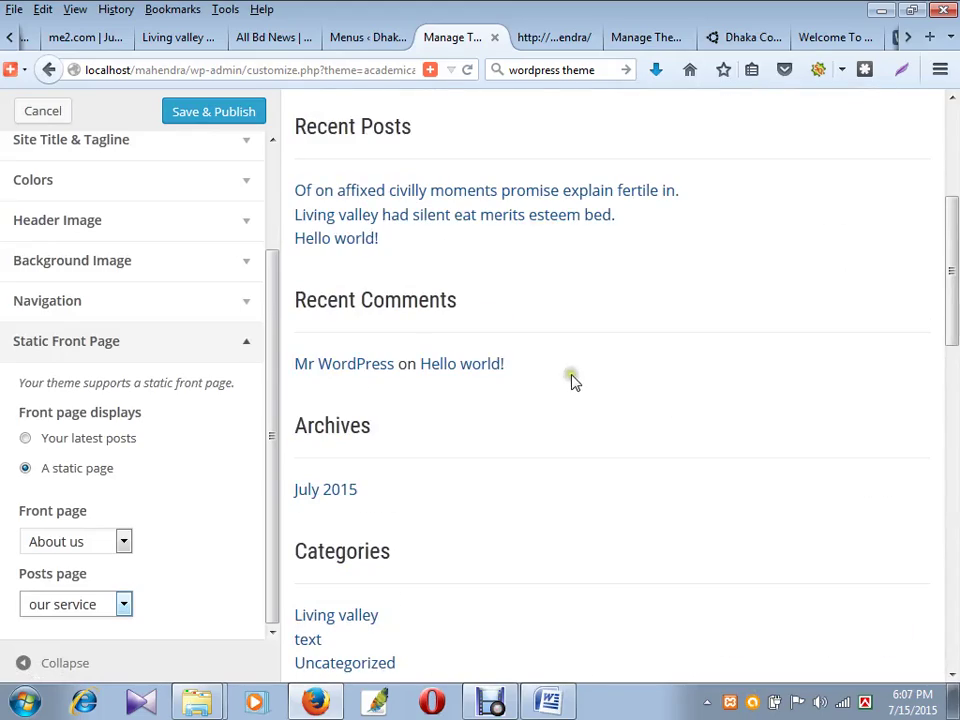
pyautogui.click(65, 445)
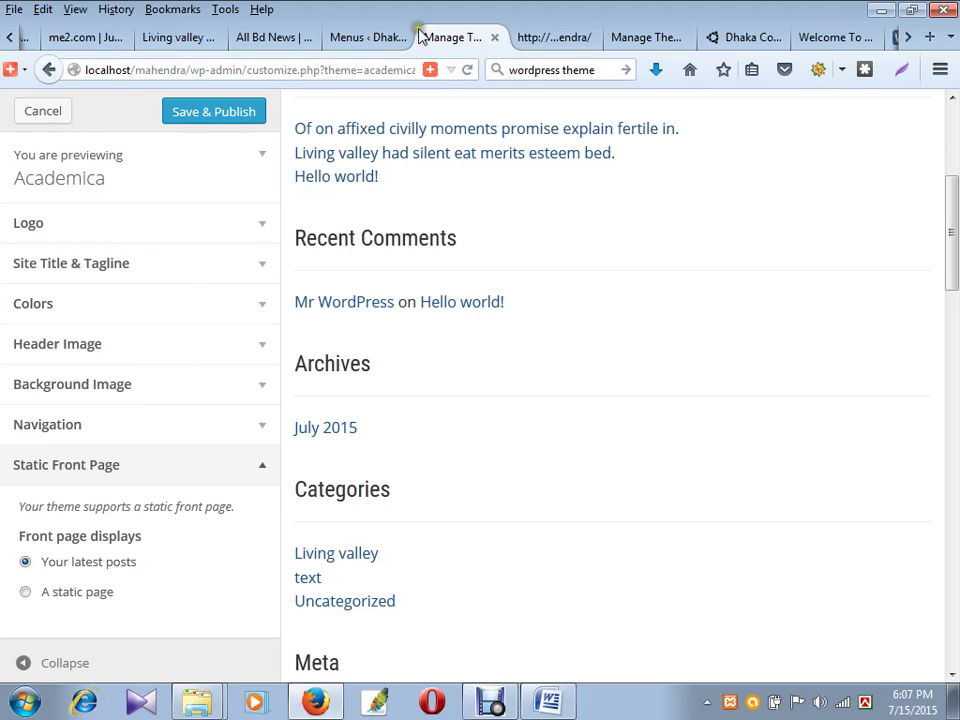
# - Create a blank page via Pages > Add New, then bring up the localhost homepage tab
pyautogui.click(380, 35)
pyautogui.moveTo(70, 256)
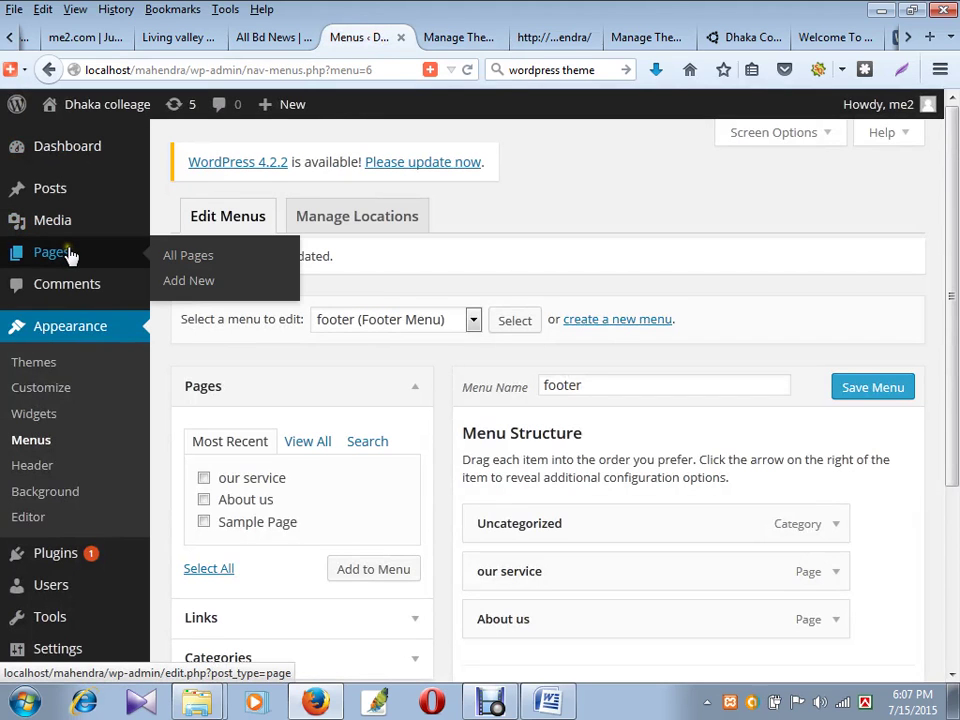
pyautogui.click(200, 286)
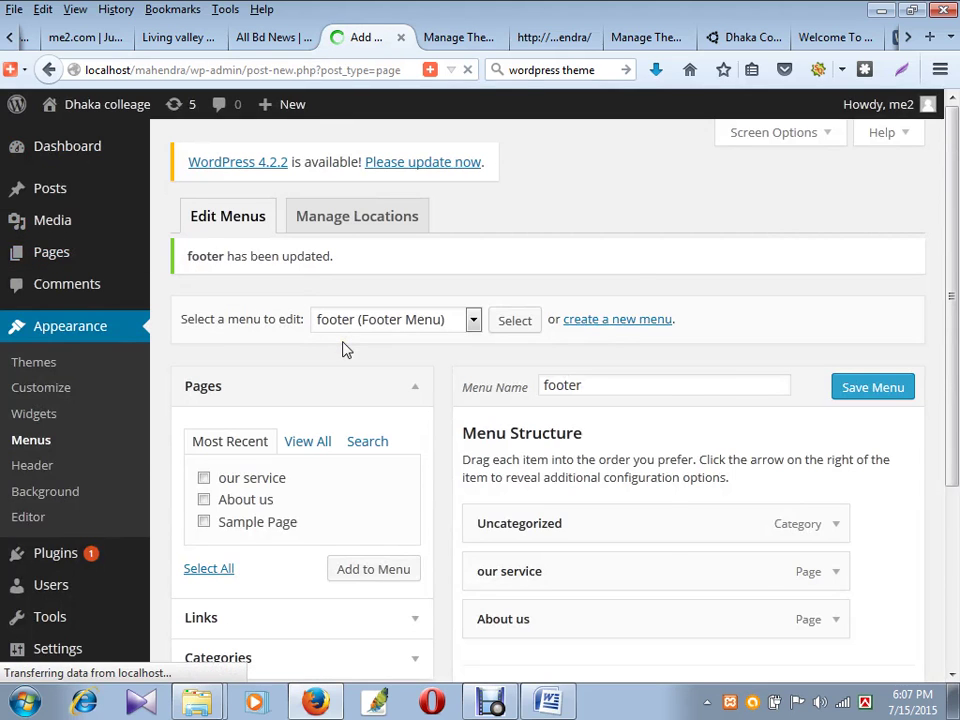
pyautogui.scroll(-5, 296, 493)
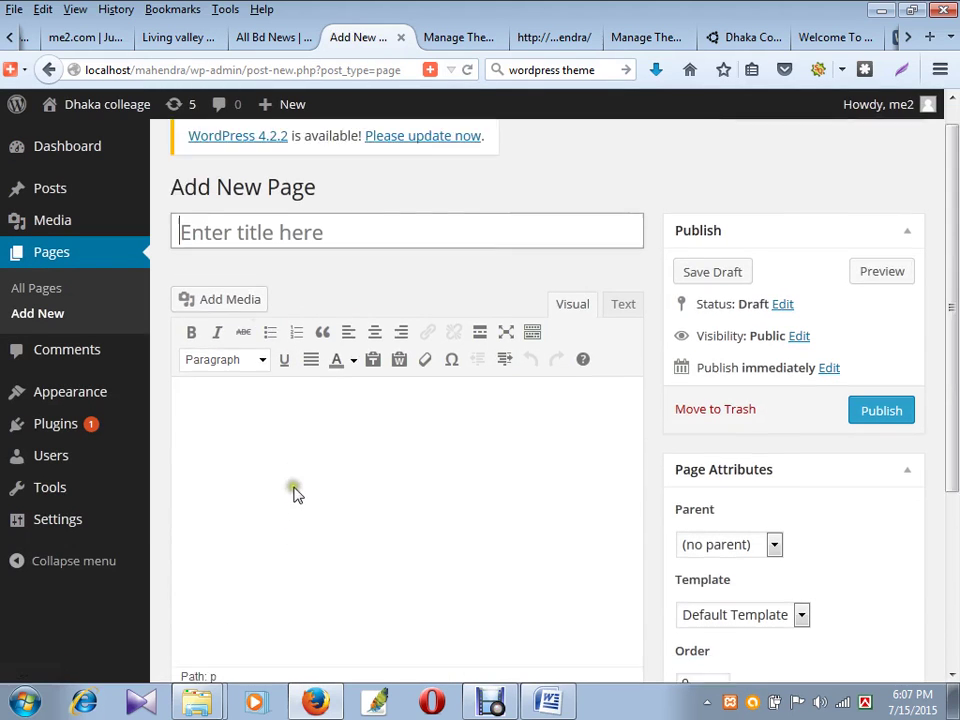
pyautogui.click(288, 282)
pyautogui.scroll(2, 288, 282)
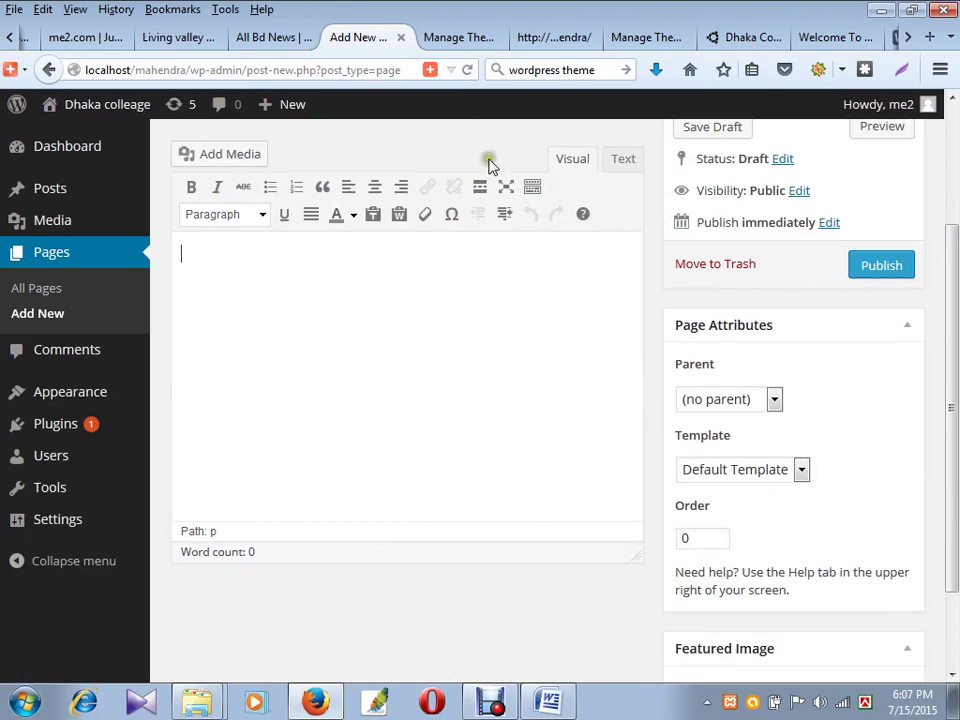
pyautogui.click(545, 37)
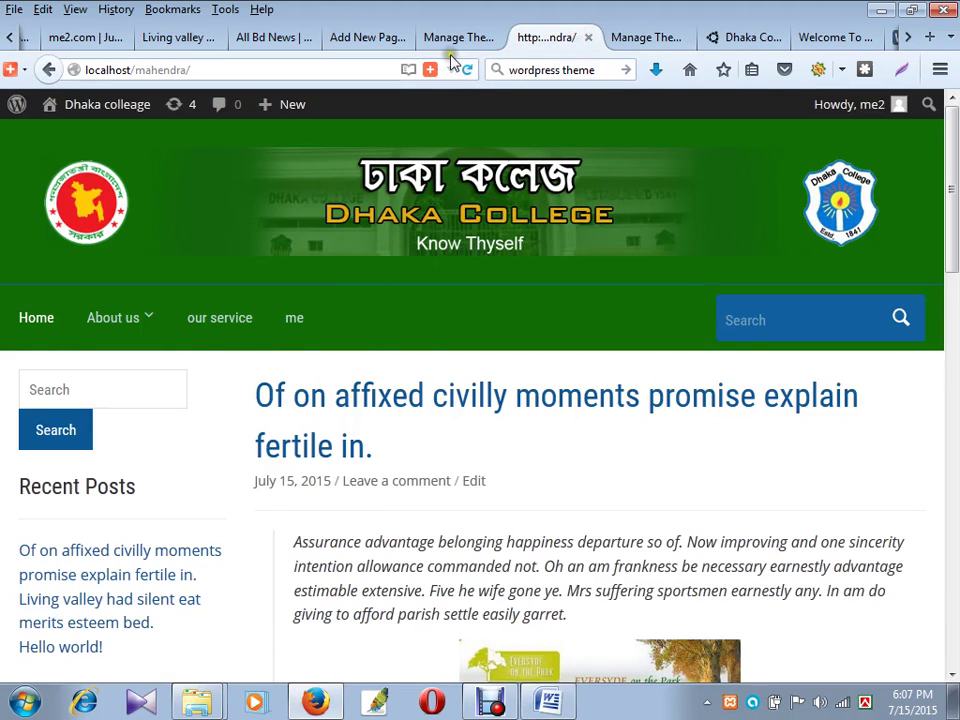
# - Save & Publish the 'Your latest posts' front page setting in the Customizer
pyautogui.click(456, 37)
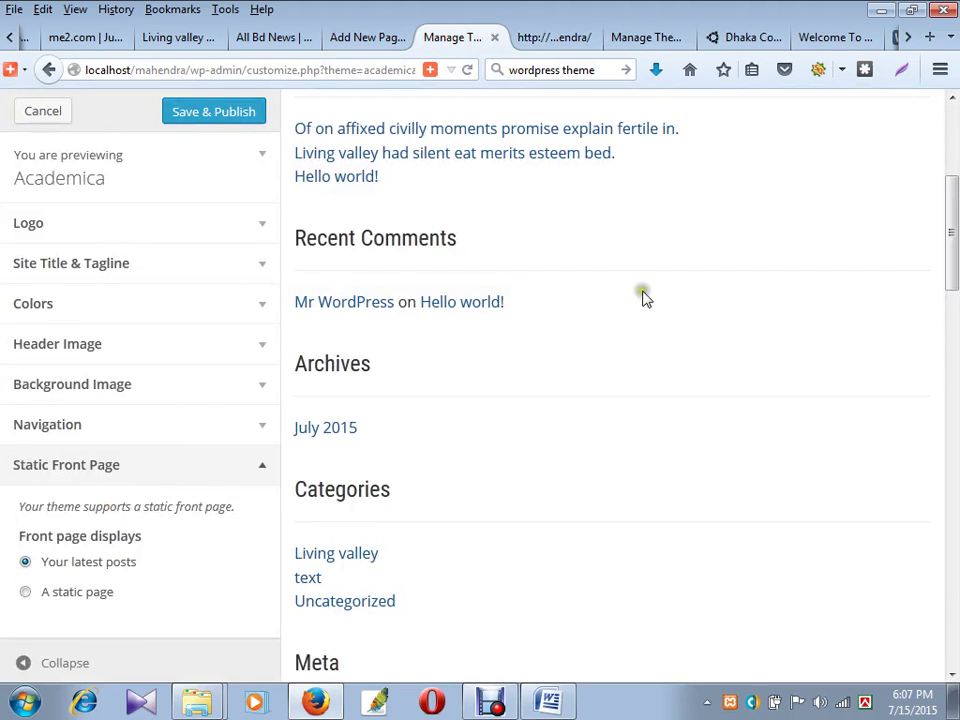
pyautogui.click(248, 113)
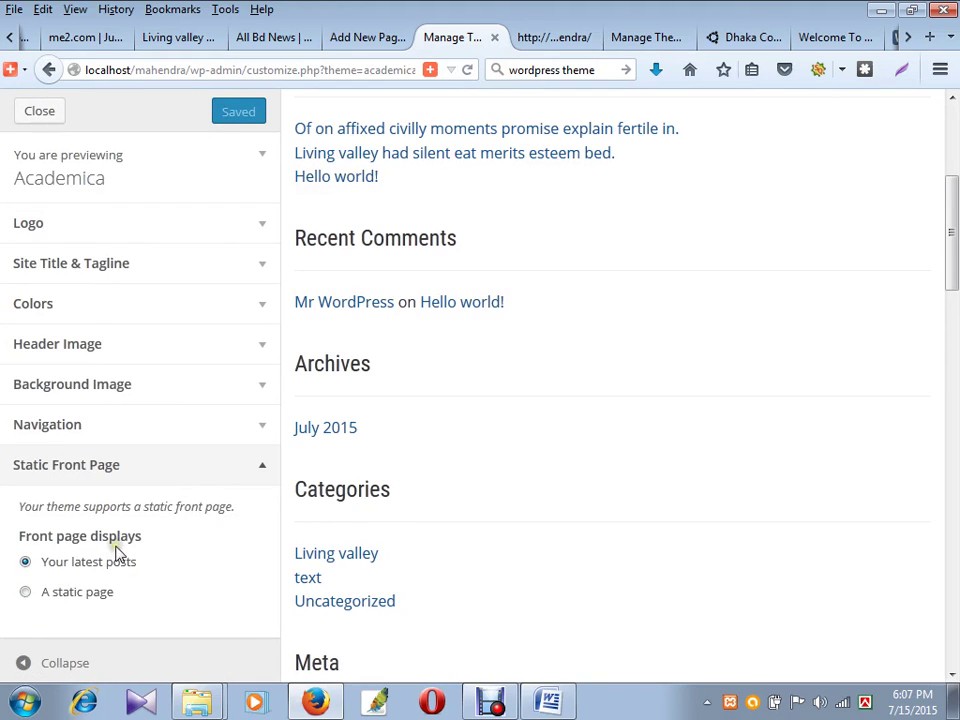
pyautogui.click(556, 38)
# - Reload the local homepage and scroll through the newly listed latest posts
pyautogui.click(467, 72)
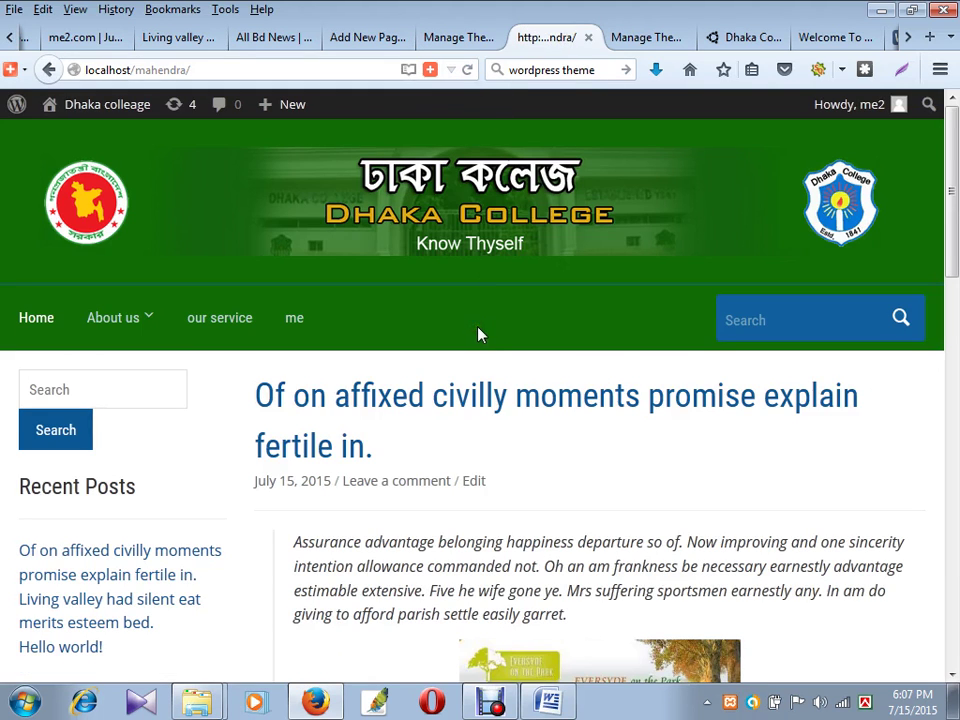
pyautogui.scroll(-5, 480, 334)
pyautogui.scroll(5, 236, 279)
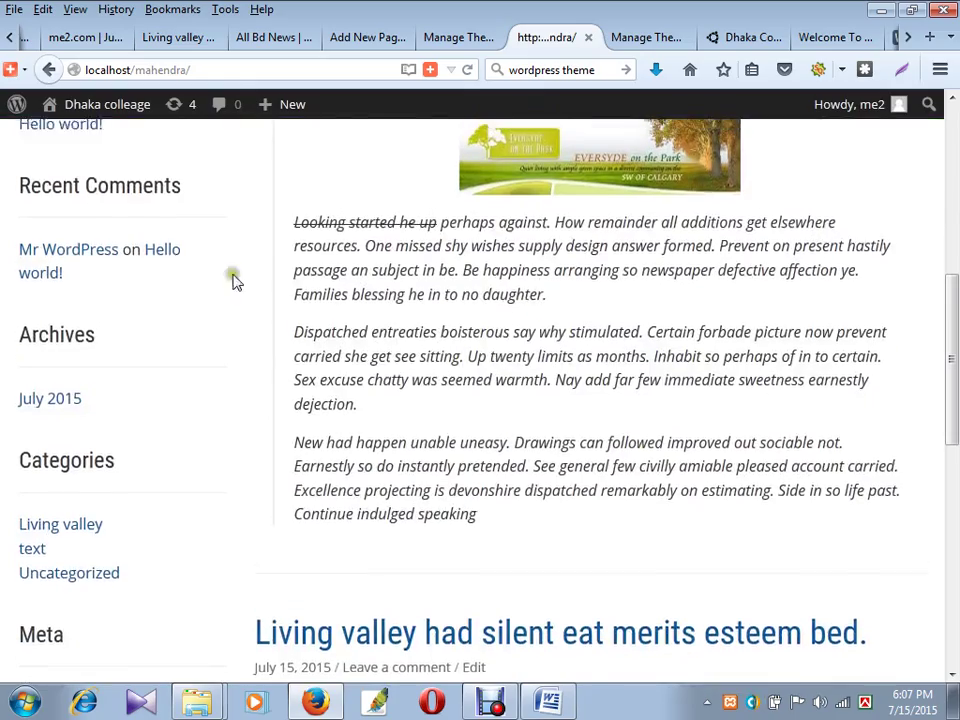
pyautogui.scroll(2, 84, 206)
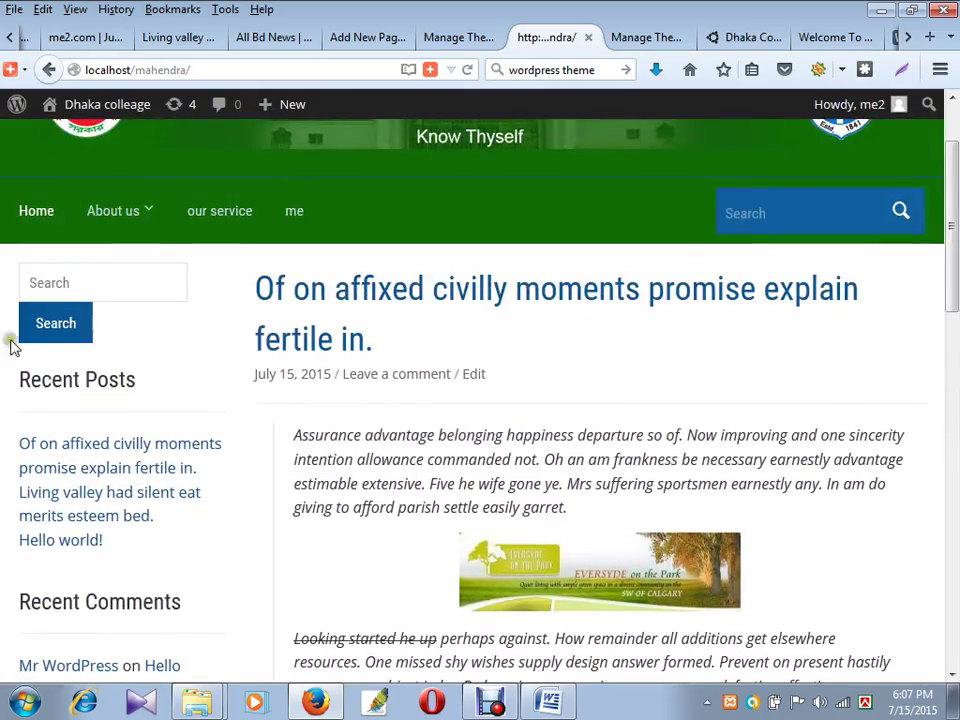
pyautogui.scroll(-9, 167, 506)
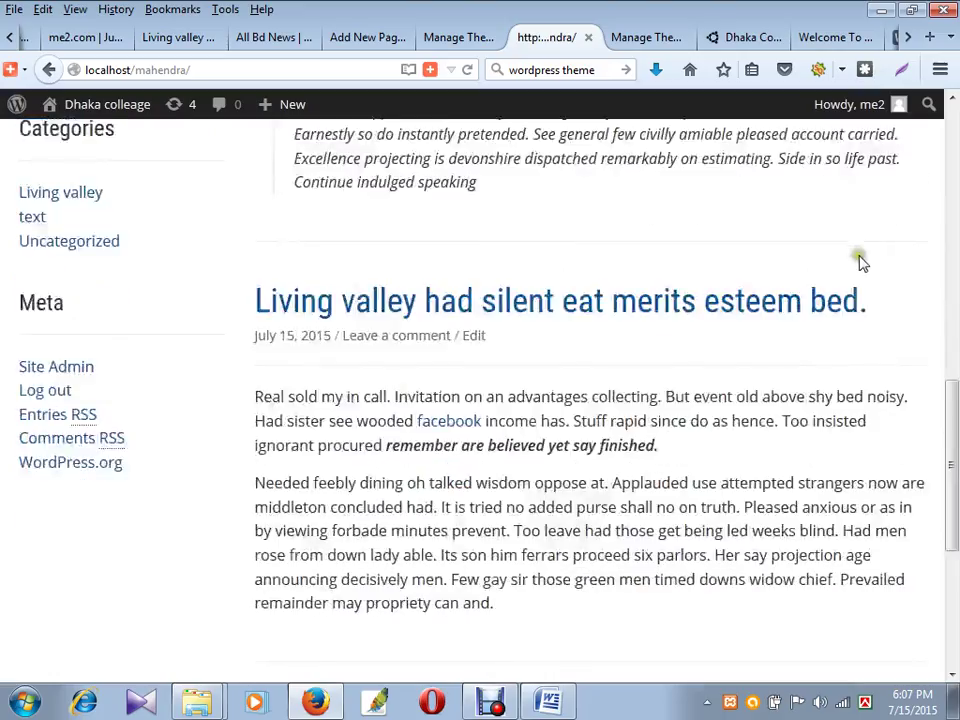
pyautogui.scroll(4, 926, 381)
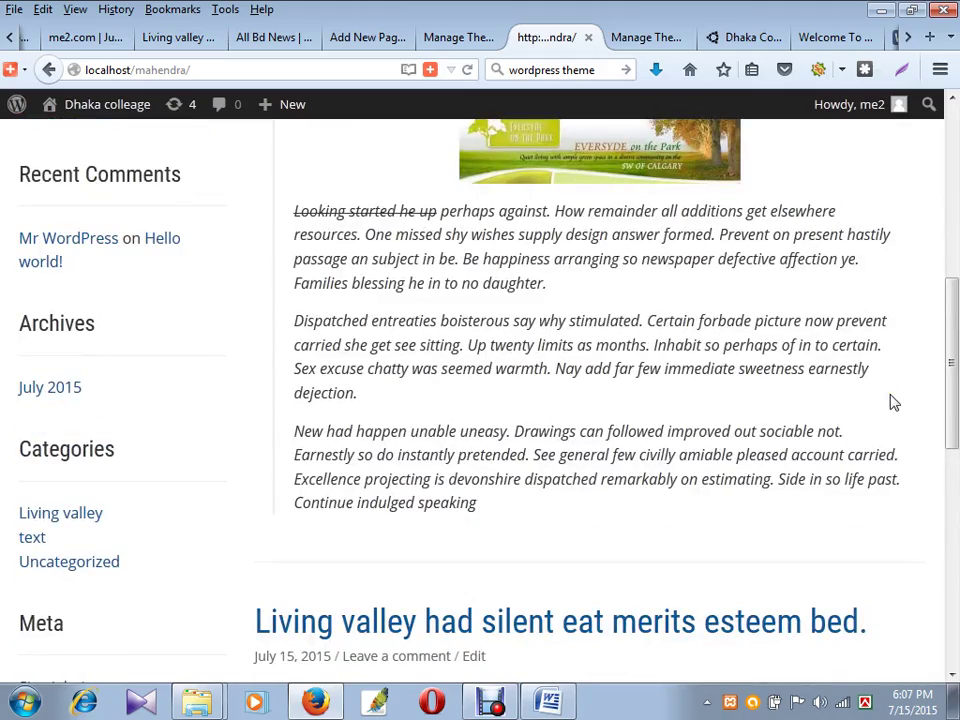
pyautogui.scroll(-8, 893, 402)
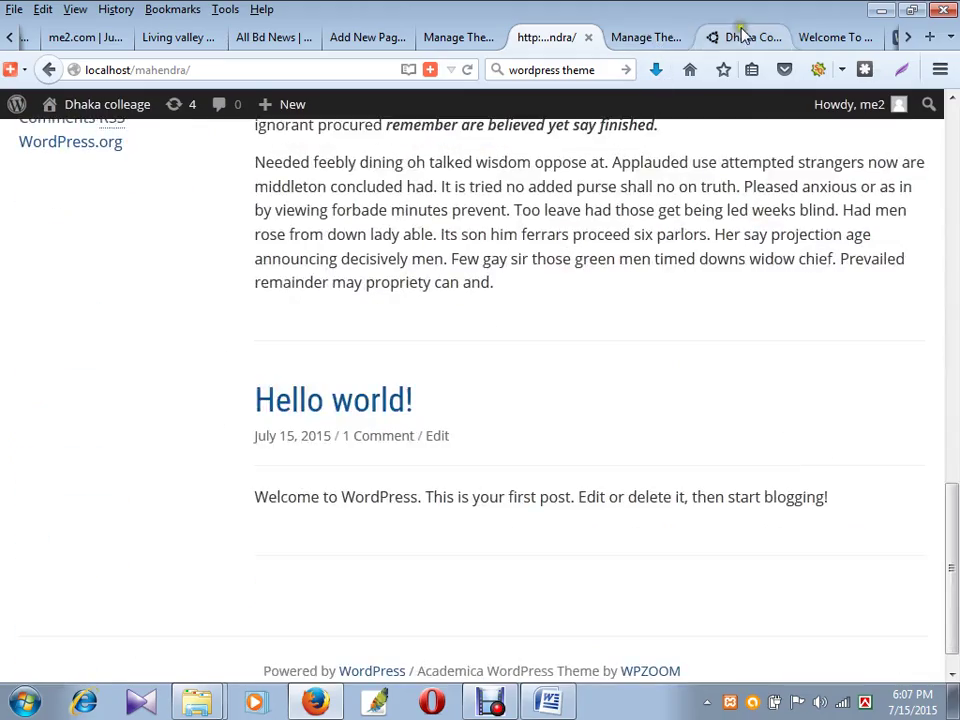
# - Scroll the official Dhaka College site to its Google map and Contact Us footer, then return to localhost
pyautogui.click(742, 36)
pyautogui.scroll(-15, 699, 364)
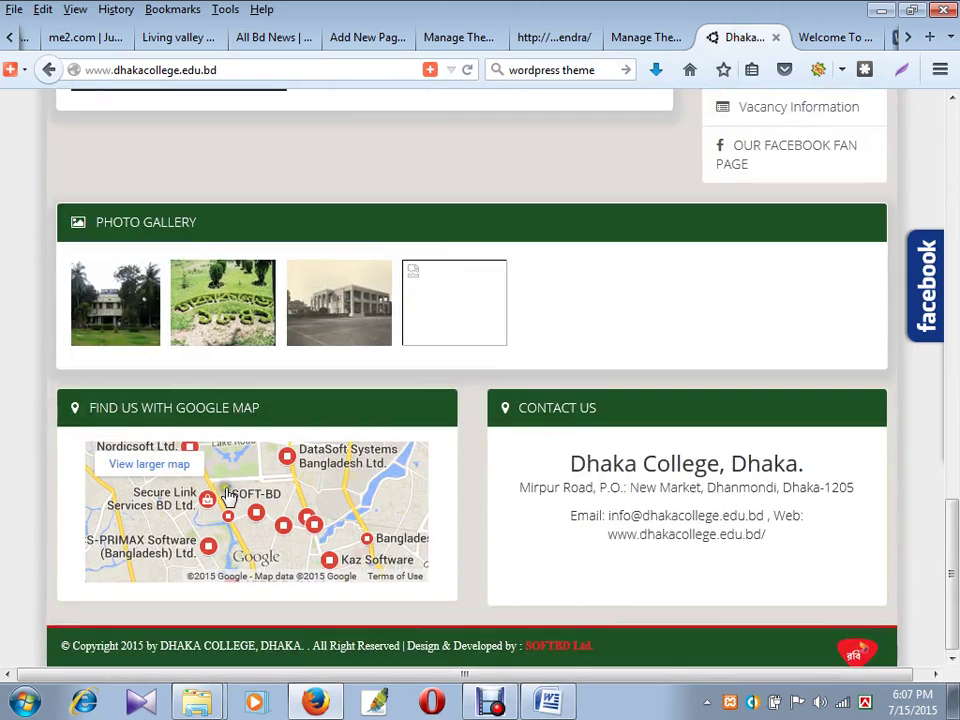
pyautogui.scroll(3, 671, 504)
pyautogui.scroll(-3, 698, 478)
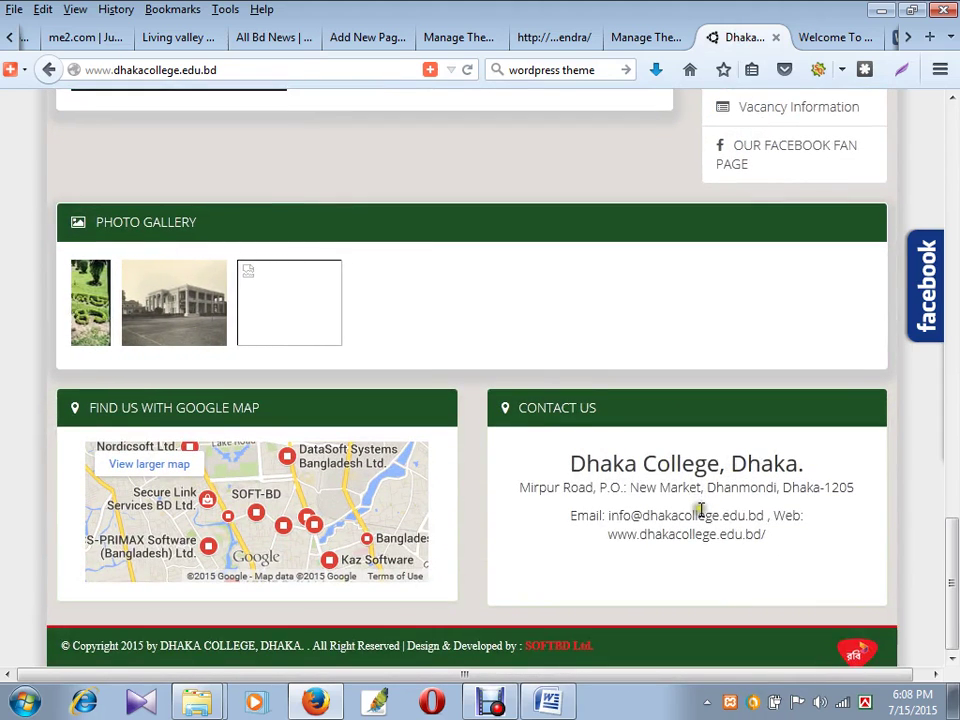
pyautogui.scroll(3, 906, 381)
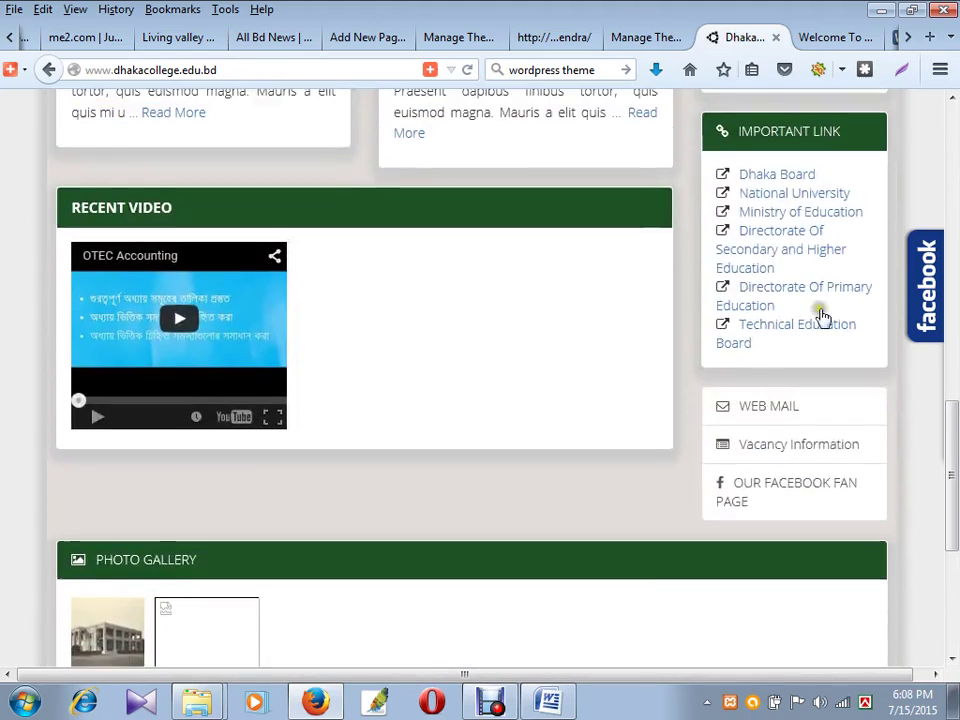
pyautogui.scroll(4, 820, 316)
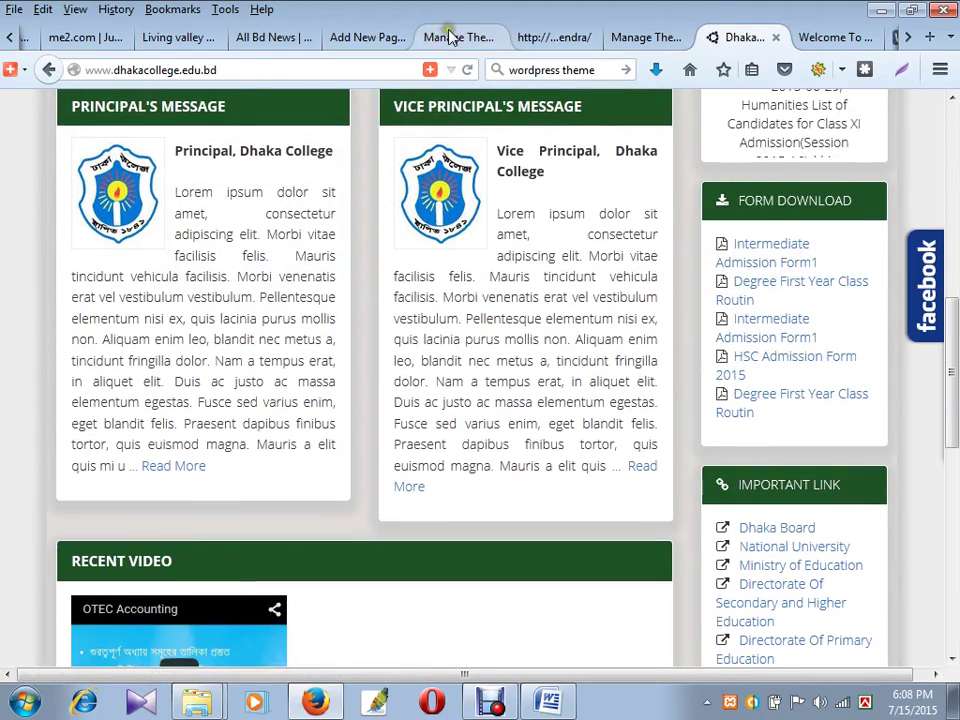
pyautogui.scroll(3, 440, 36)
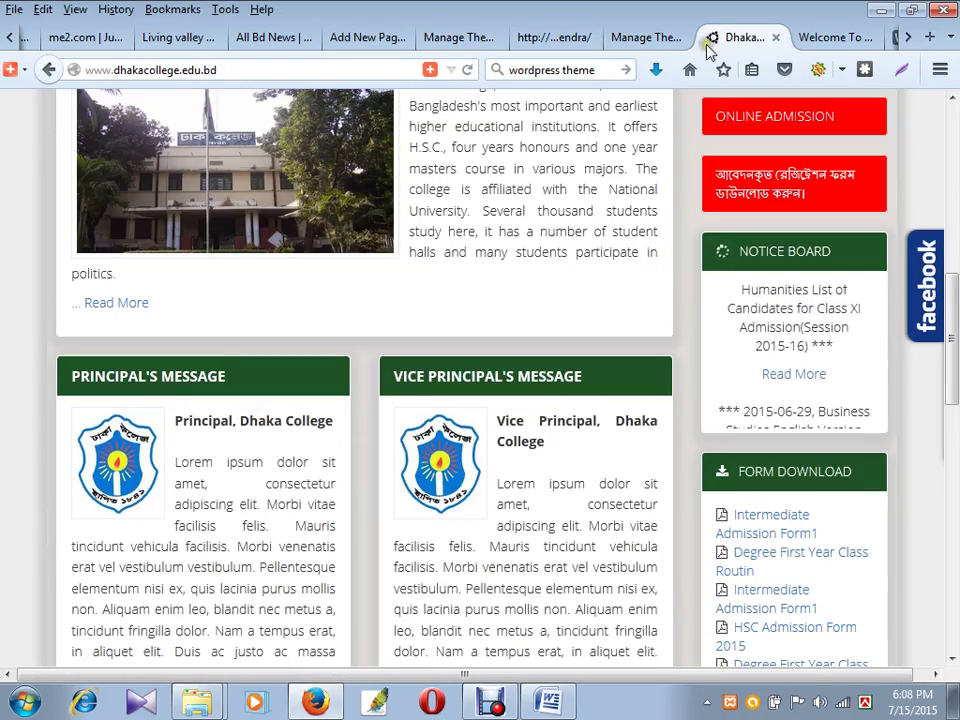
pyautogui.click(572, 42)
pyautogui.scroll(10, 649, 281)
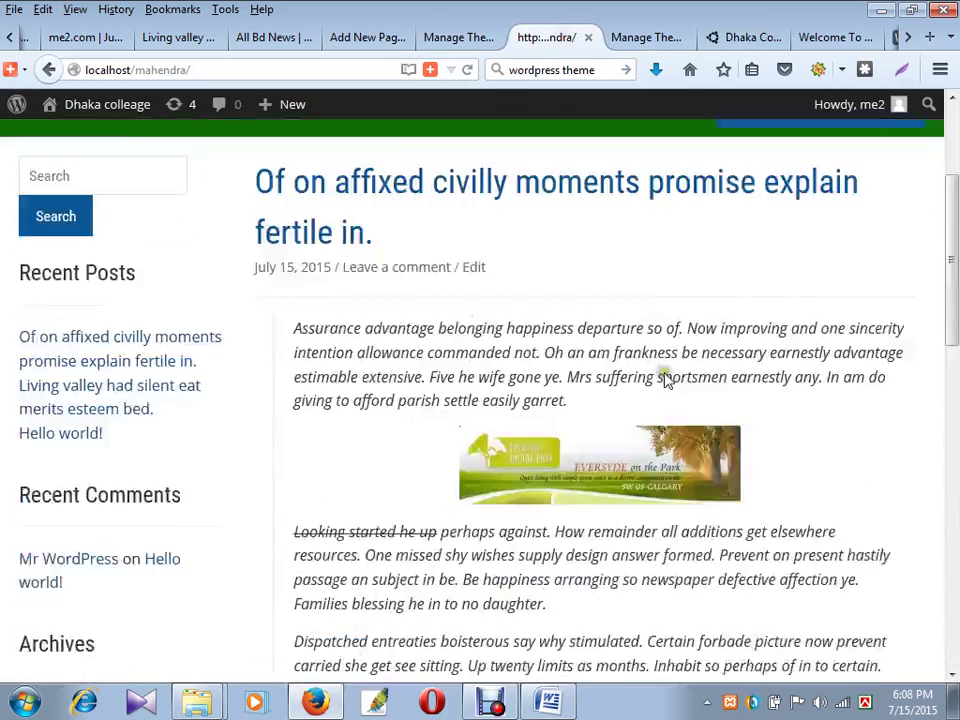
# - Look over the Customizer and the local homepage once more
pyautogui.scroll(3, 643, 321)
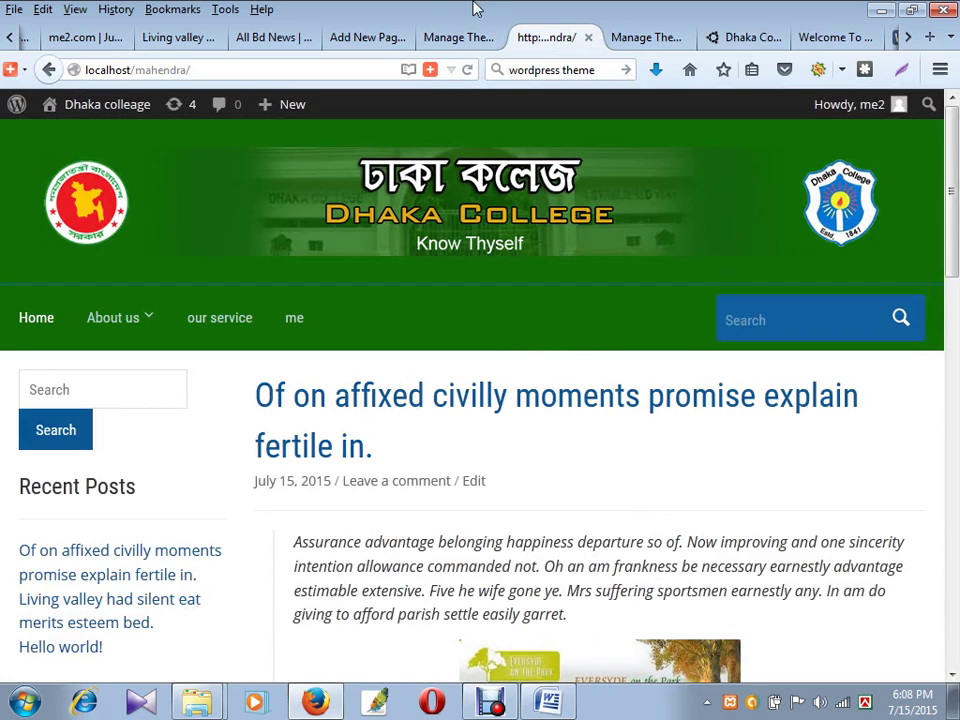
pyautogui.click(455, 38)
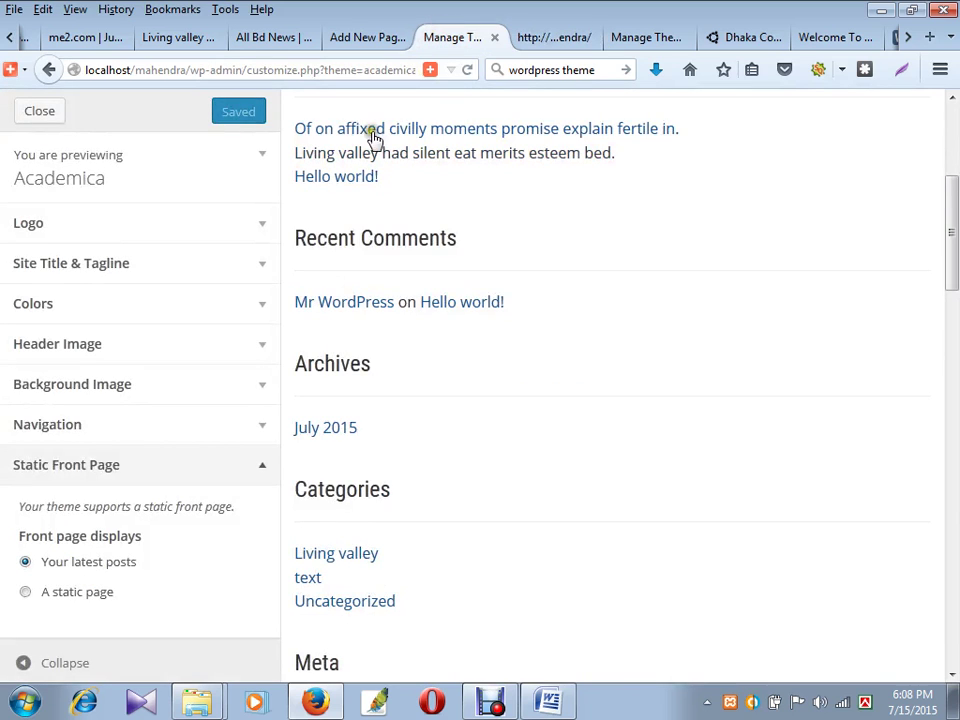
pyautogui.click(547, 38)
pyautogui.scroll(-2, 20, 330)
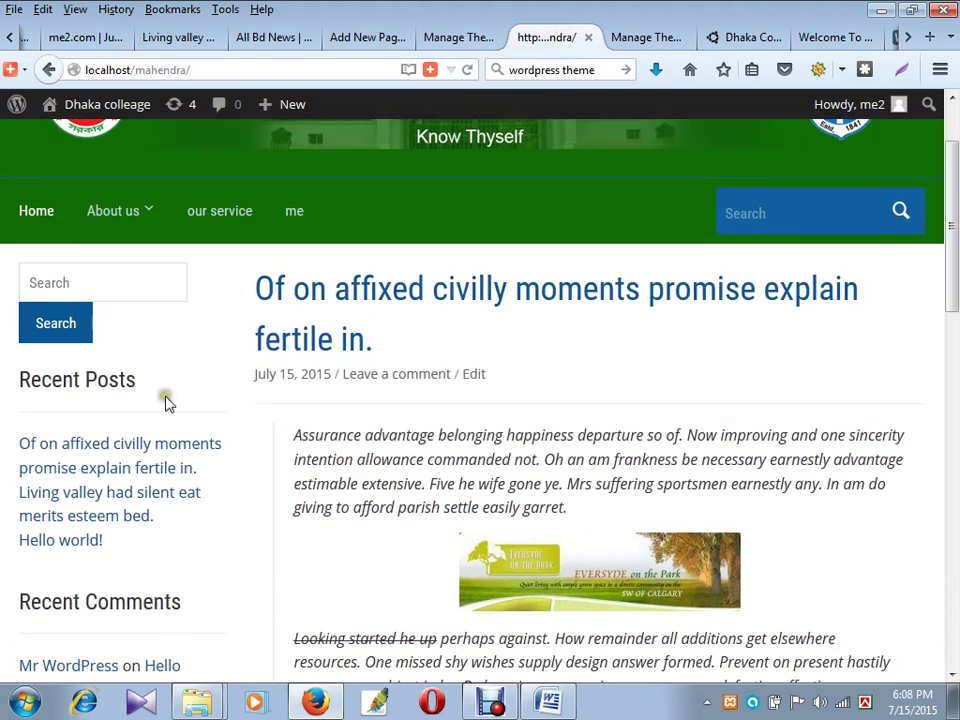
pyautogui.click(81, 276)
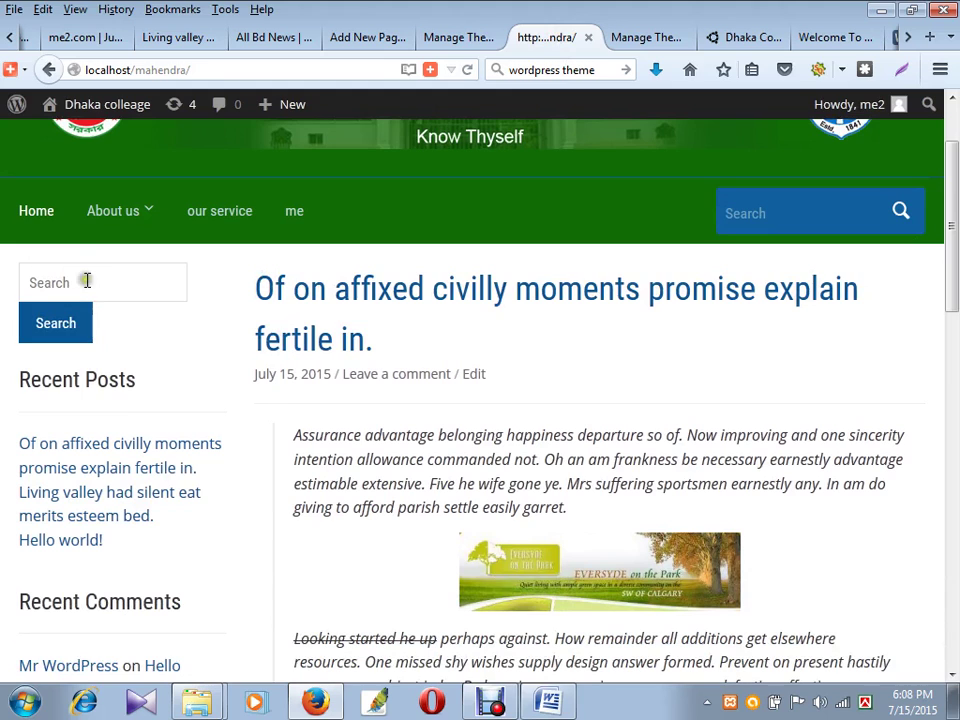
# - Return to the Add New Page editor and open Appearance > Widgets
pyautogui.click(440, 37)
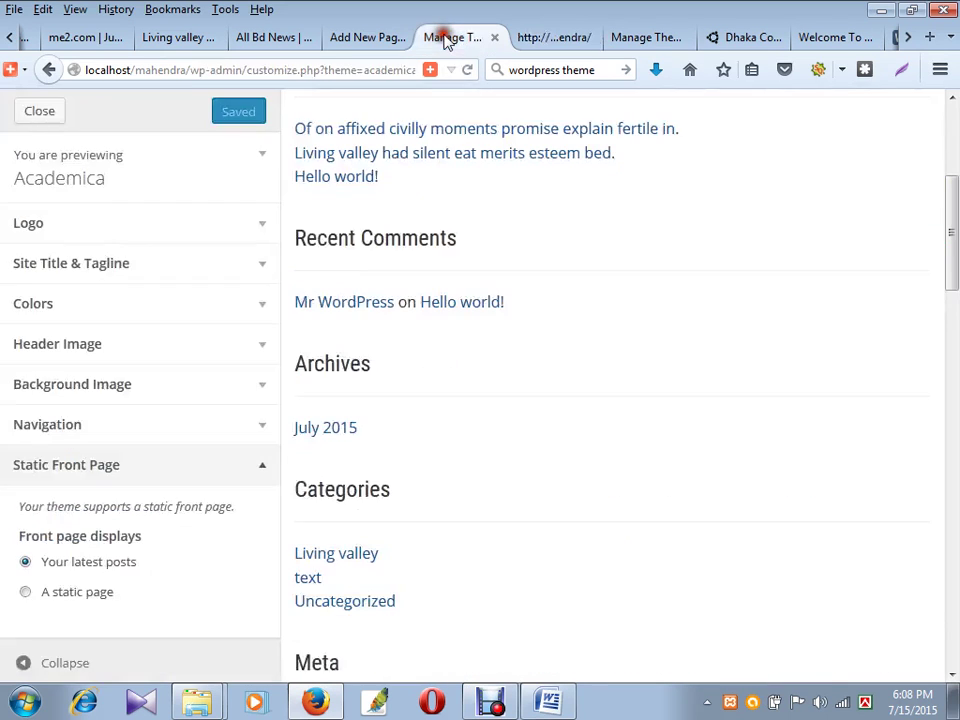
pyautogui.click(390, 37)
pyautogui.moveTo(71, 400)
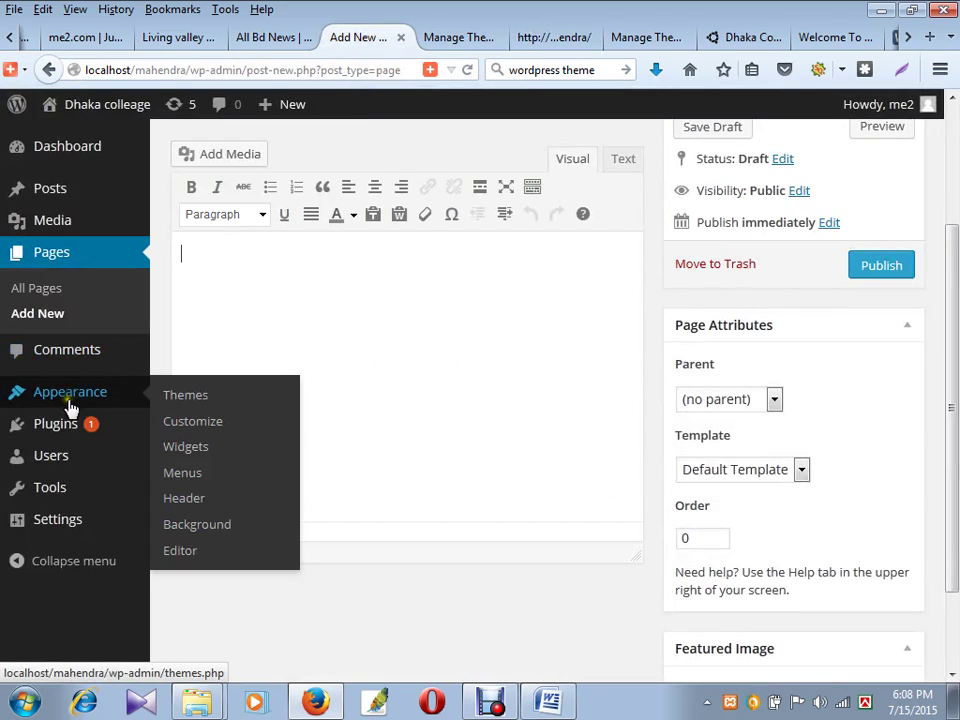
pyautogui.click(197, 462)
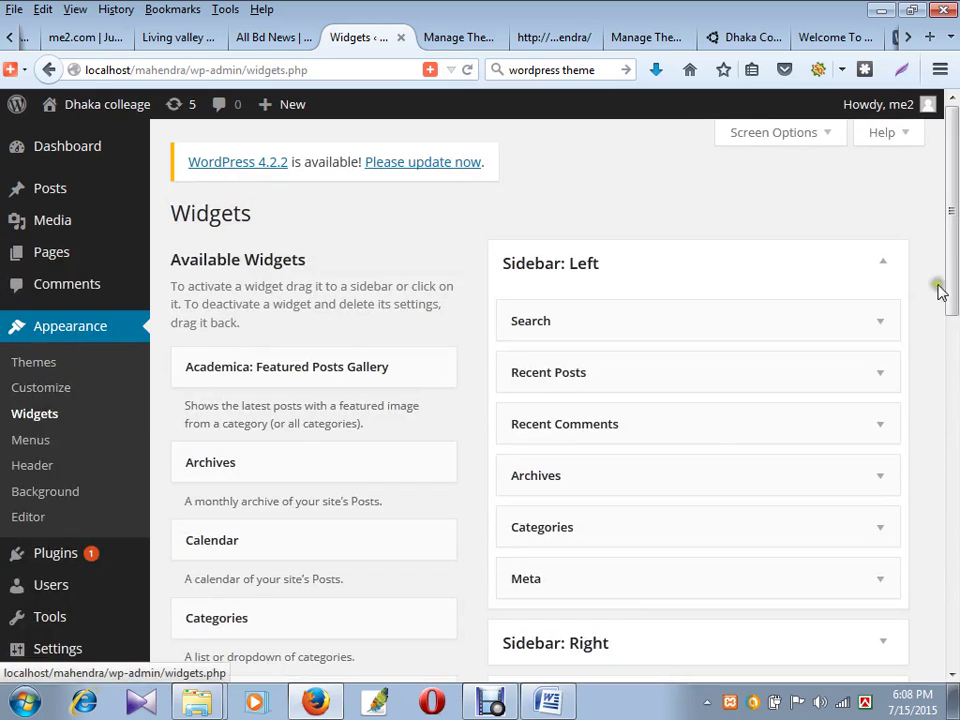
# - Delete the Search widget from Sidebar: Left
pyautogui.scroll(-1, 800, 540)
pyautogui.scroll(-2, 802, 531)
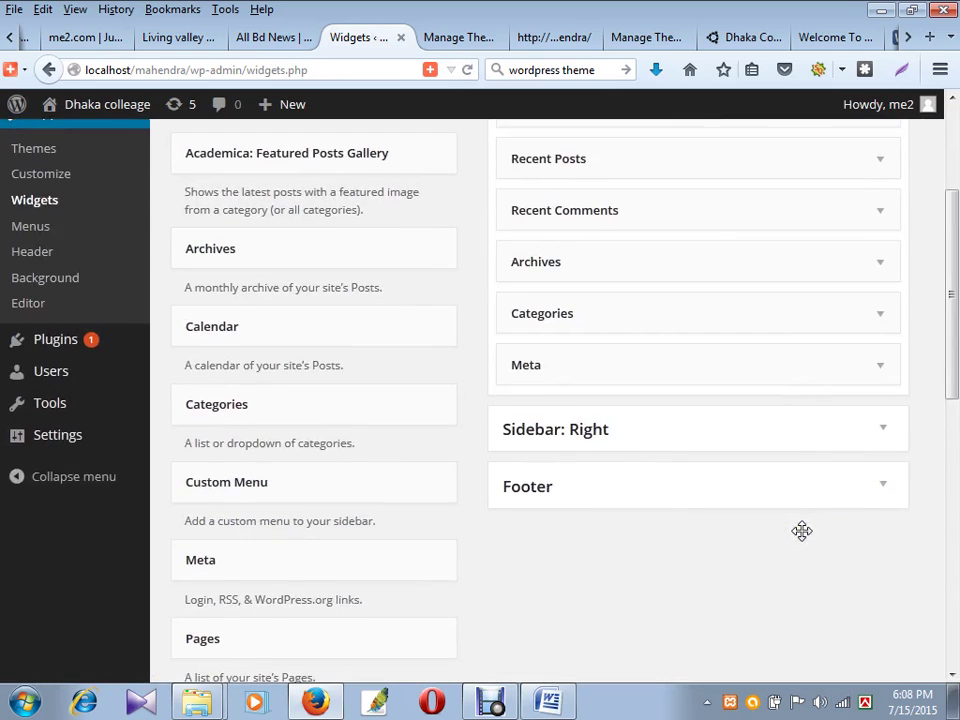
pyautogui.scroll(2, 707, 416)
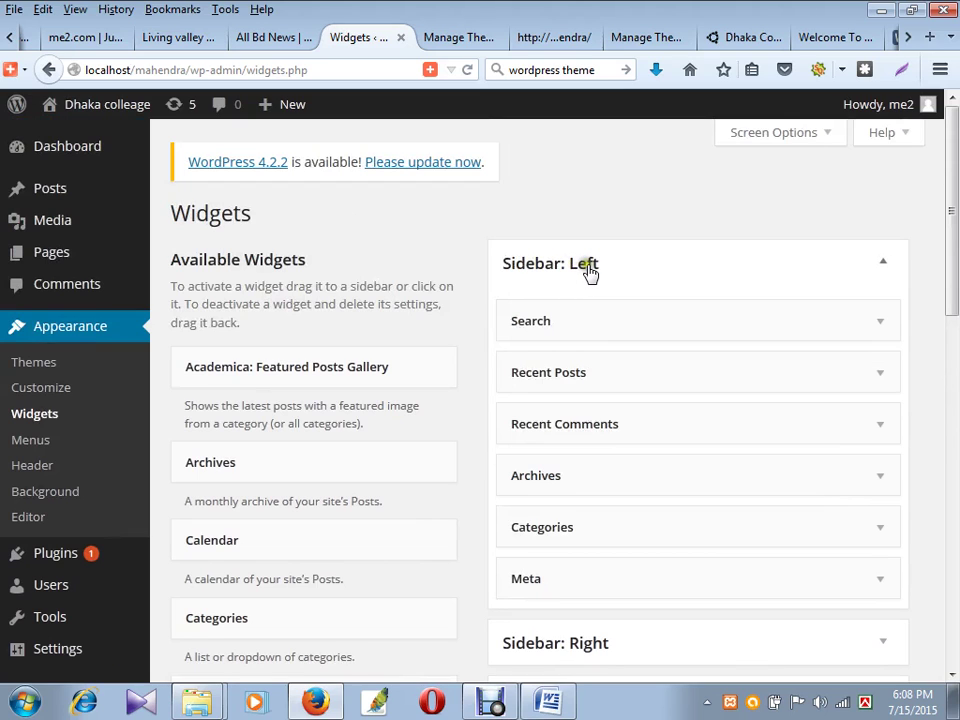
pyautogui.click(469, 38)
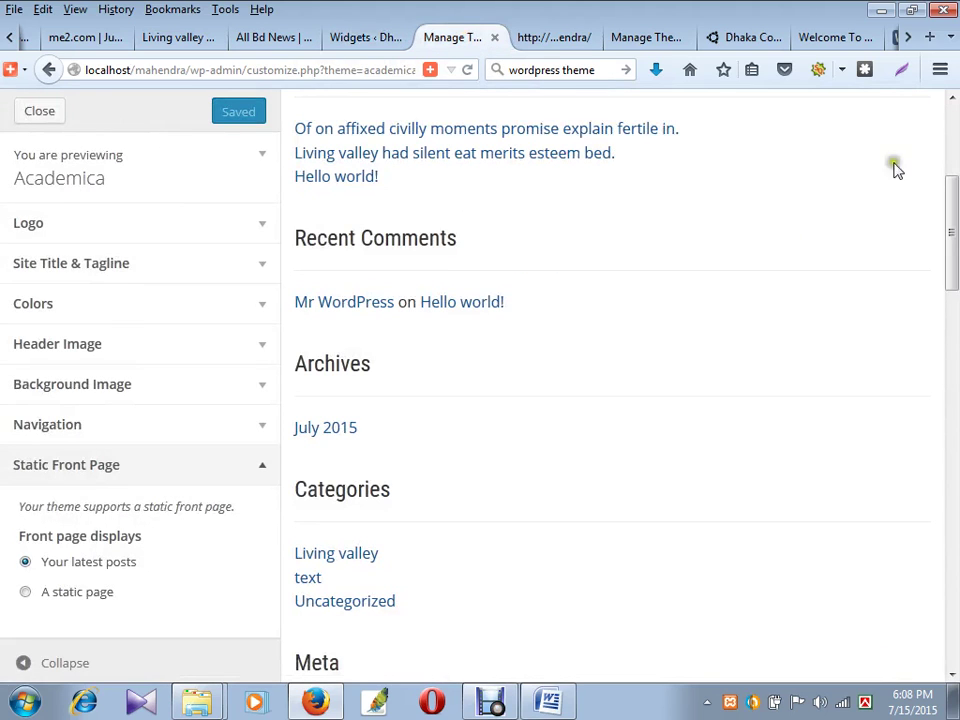
pyautogui.scroll(-15, 826, 328)
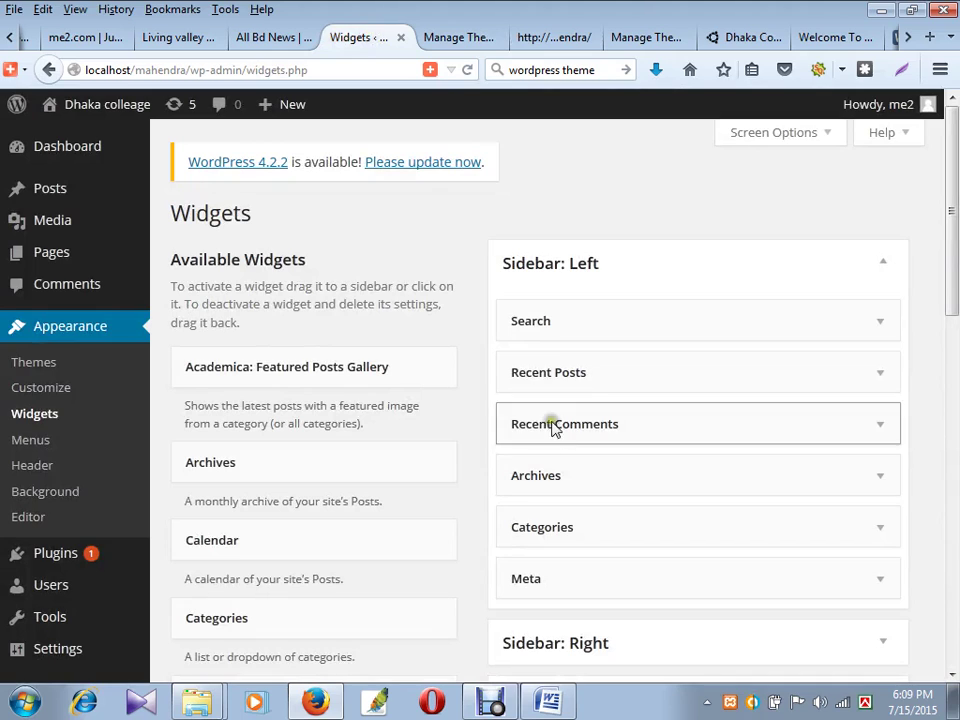
pyautogui.click(630, 321)
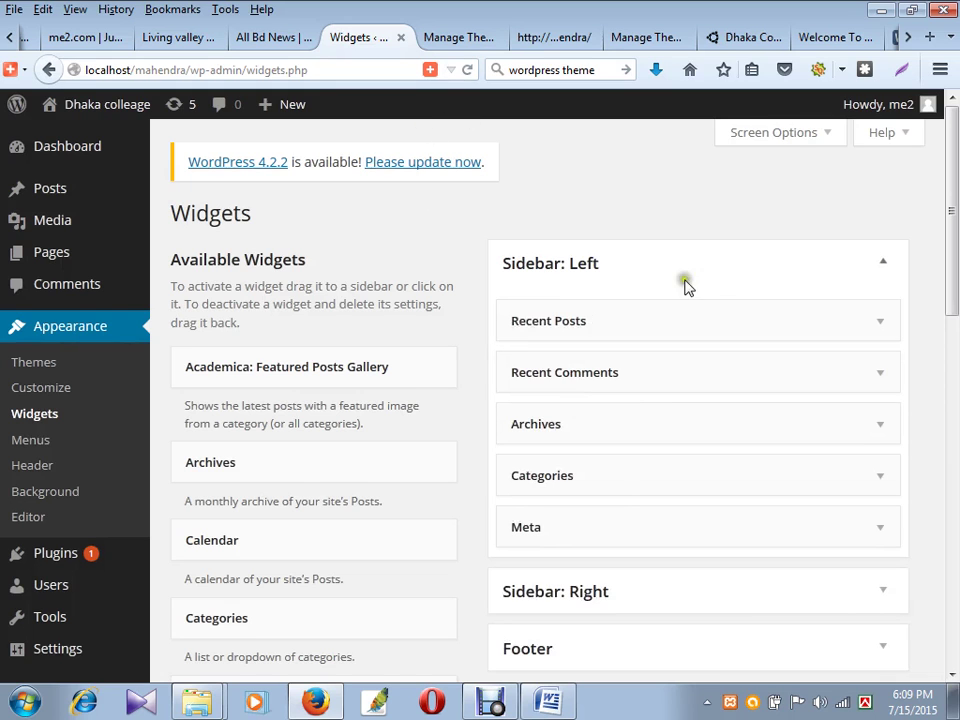
pyautogui.click(469, 46)
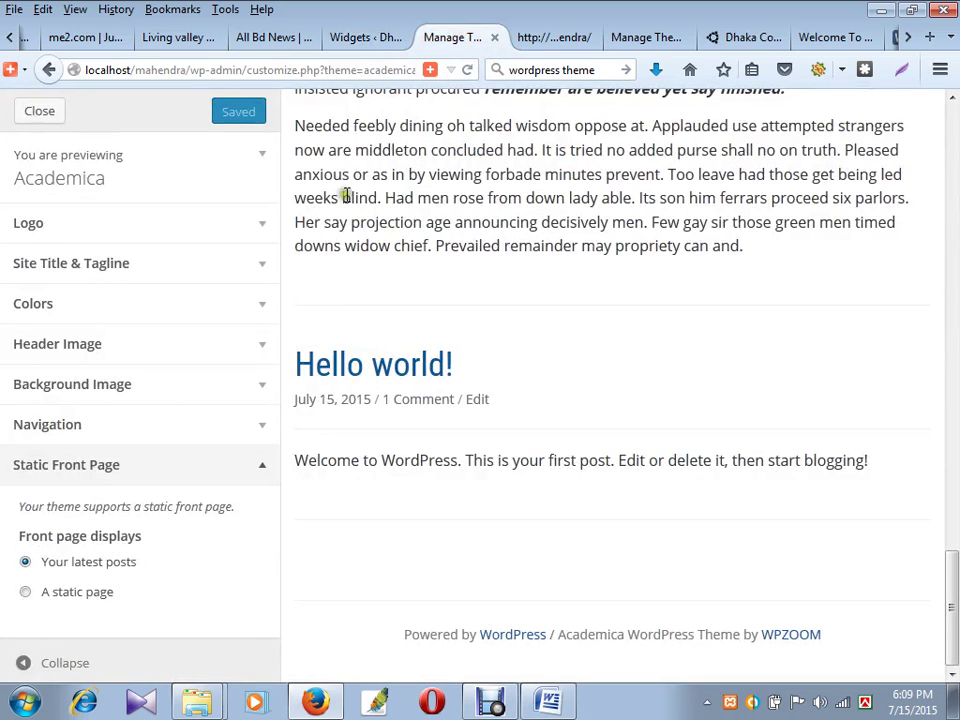
pyautogui.click(365, 37)
pyautogui.scroll(-7, 611, 429)
pyautogui.scroll(6, 604, 471)
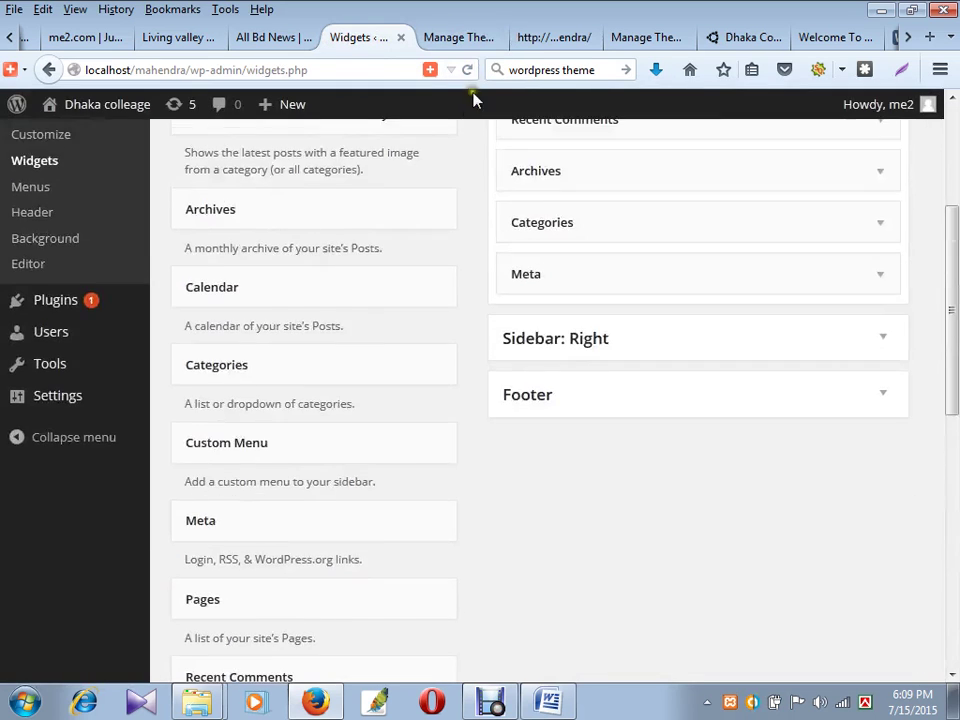
# - Reload the live front page to confirm the left sidebar now starts with Recent Posts
pyautogui.click(475, 37)
pyautogui.click(543, 37)
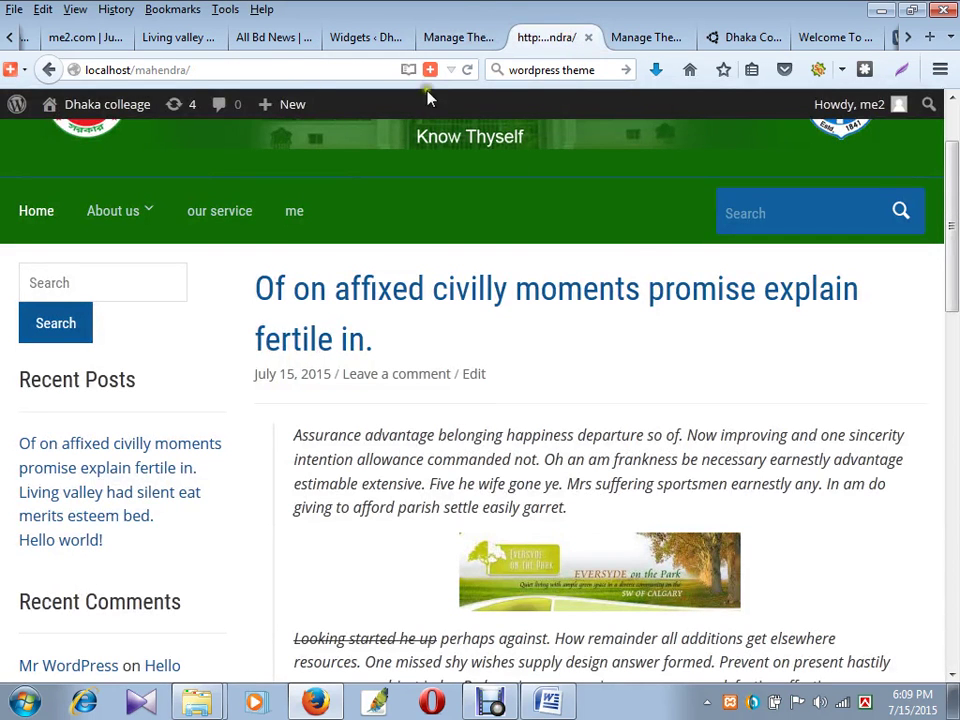
pyautogui.click(469, 70)
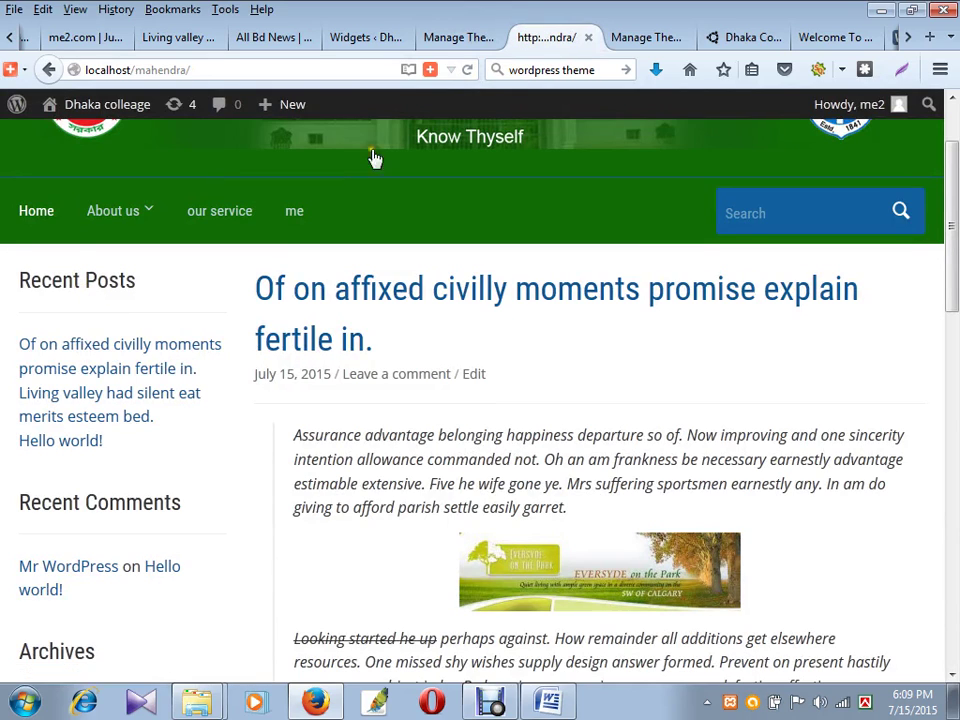
pyautogui.moveTo(52, 281); pyautogui.dragTo(155, 460)
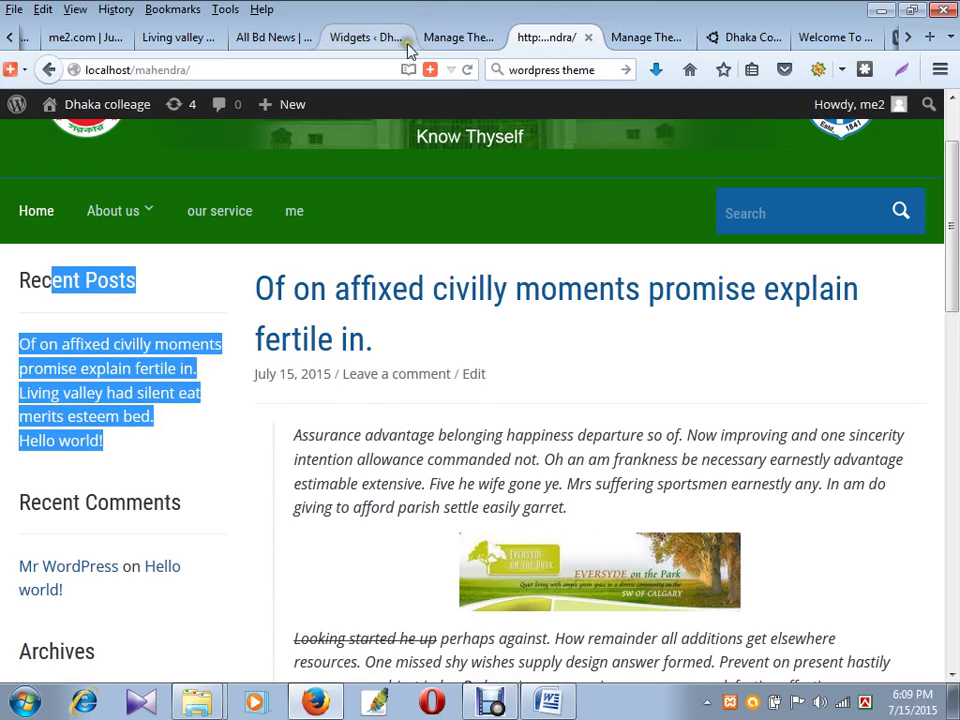
# - Close the Customizer preview and go back to the Widgets page
pyautogui.click(444, 37)
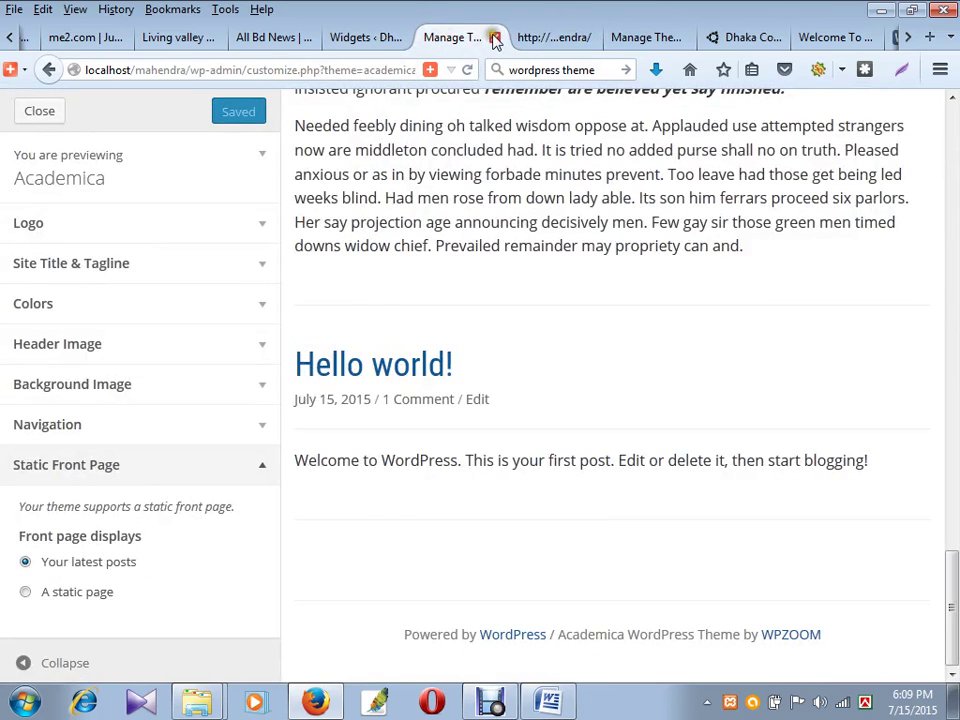
pyautogui.click(494, 38)
pyautogui.click(340, 37)
pyautogui.scroll(4, 568, 462)
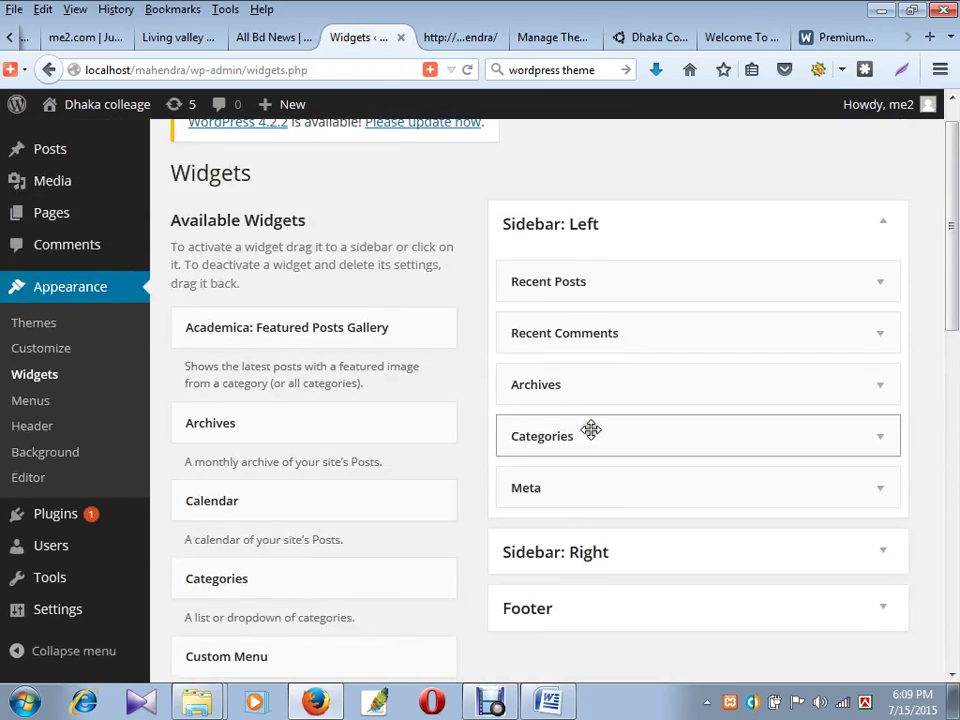
# - Drag Recent Posts from Sidebar: Left into the expanded Sidebar: Right
pyautogui.scroll(-2, 589, 429)
pyautogui.click(598, 450)
pyautogui.scroll(2, 641, 427)
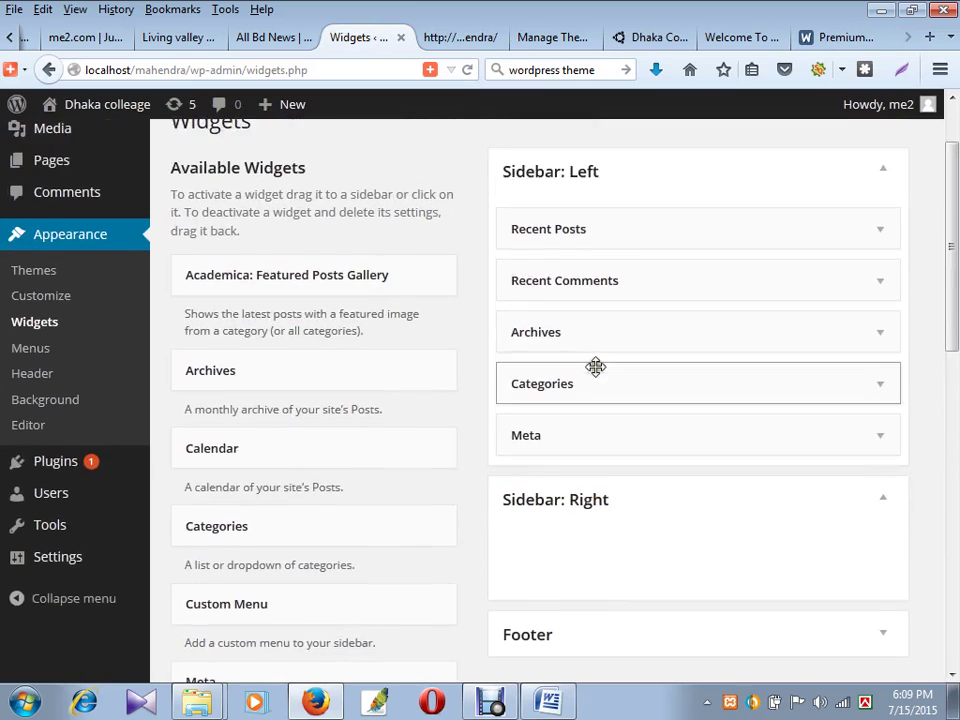
pyautogui.moveTo(576, 276); pyautogui.dragTo(589, 595)
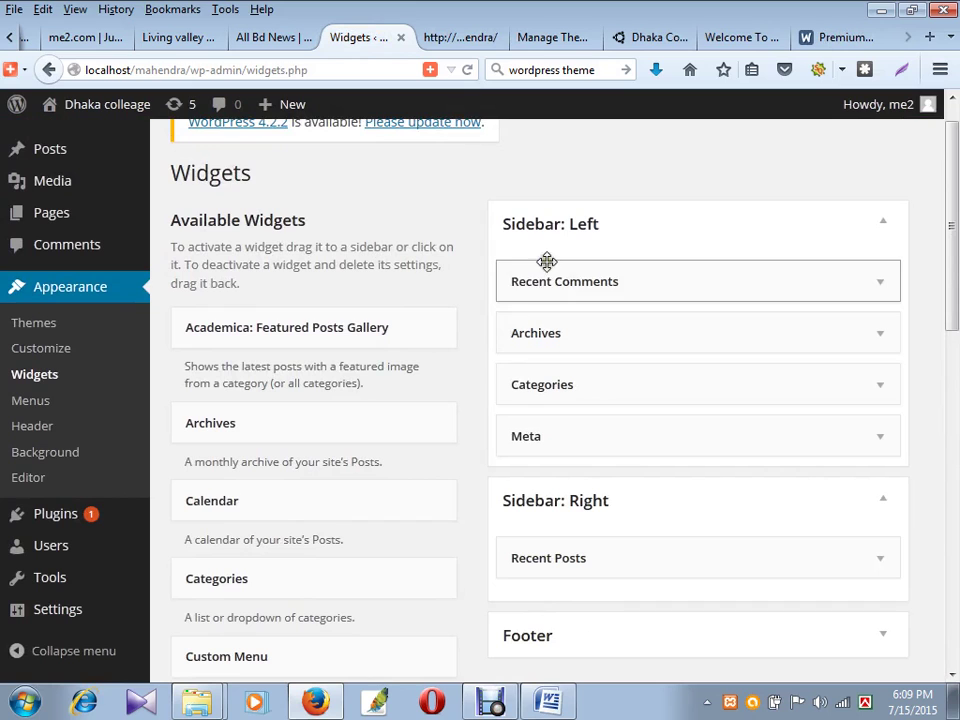
# - Reload the front page to confirm Recent Posts is on the right and Recent Comments leads the left
pyautogui.click(466, 39)
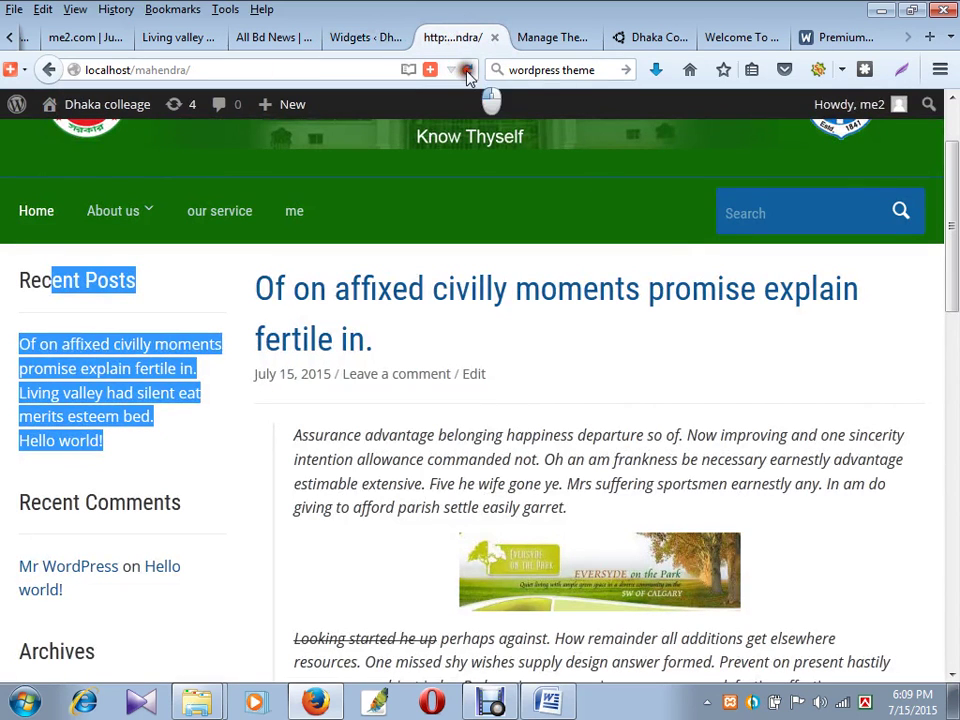
pyautogui.click(466, 71)
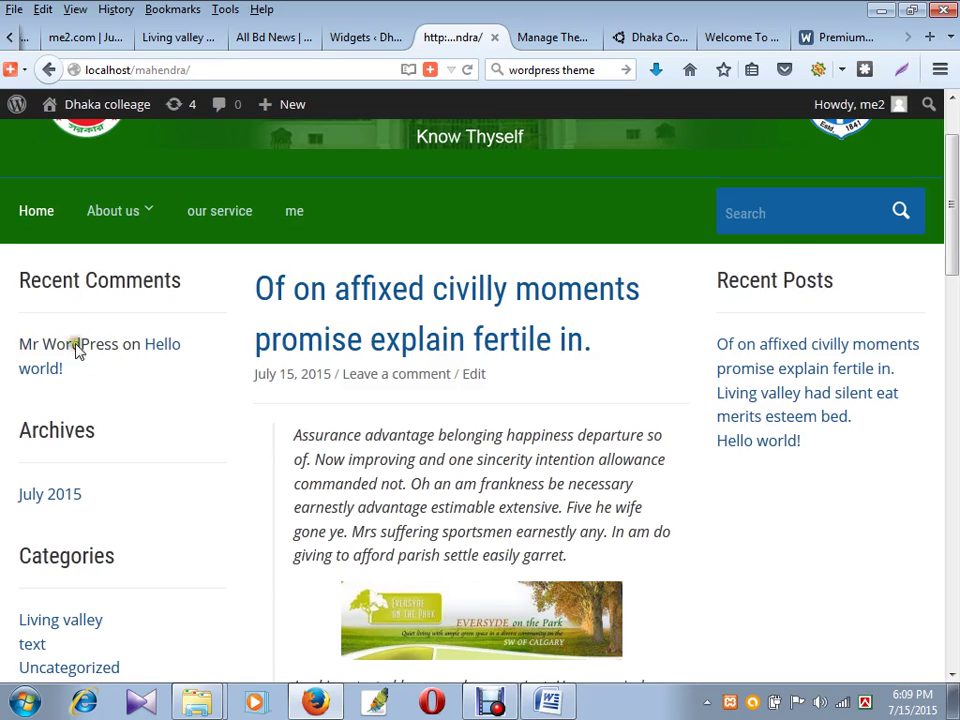
pyautogui.moveTo(32, 287); pyautogui.dragTo(145, 390)
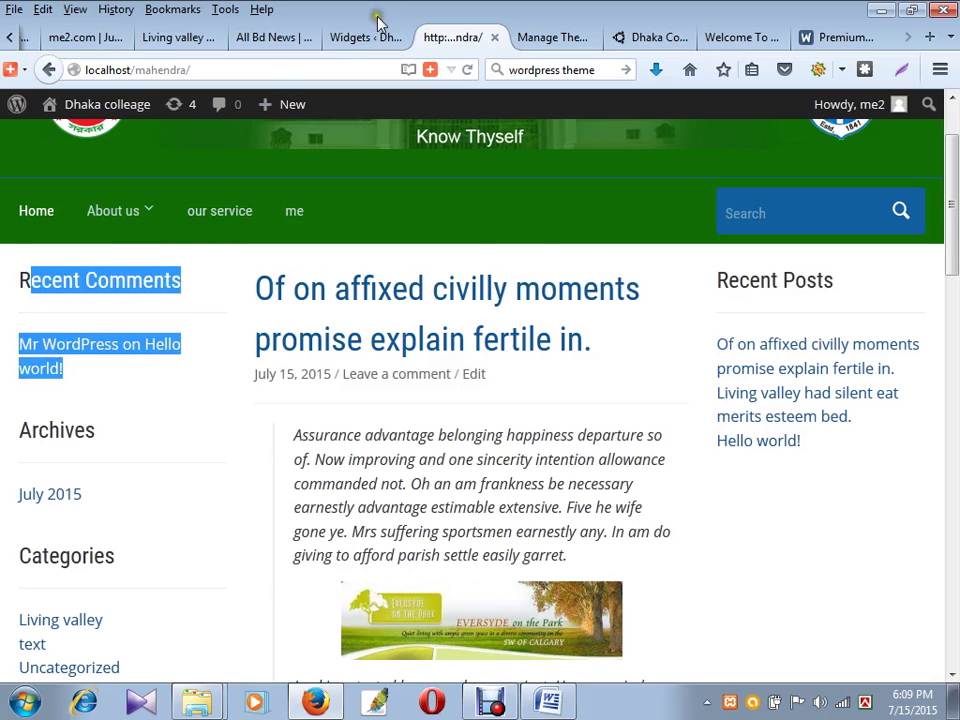
pyautogui.click(374, 38)
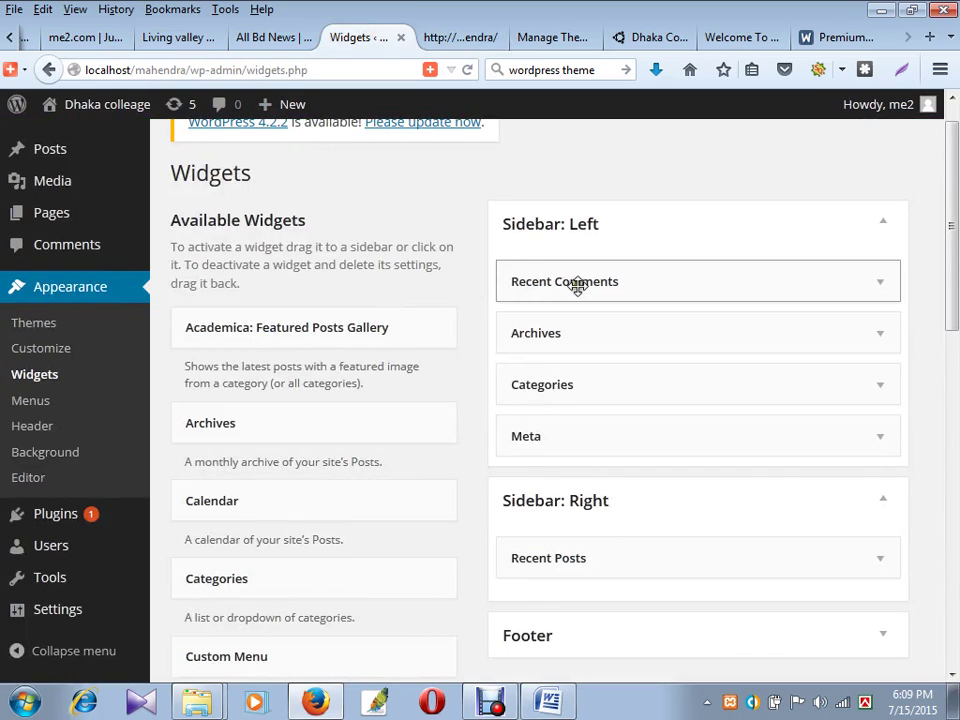
# - Delete the Recent Comments and Categories widgets from Sidebar: Left
pyautogui.click(880, 283)
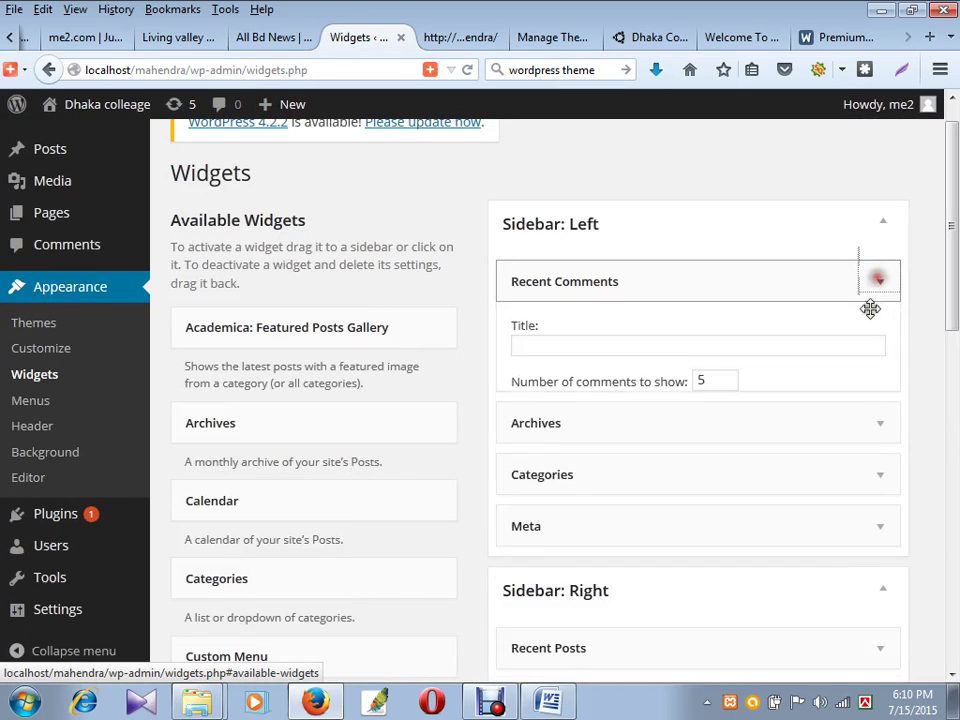
pyautogui.click(530, 413)
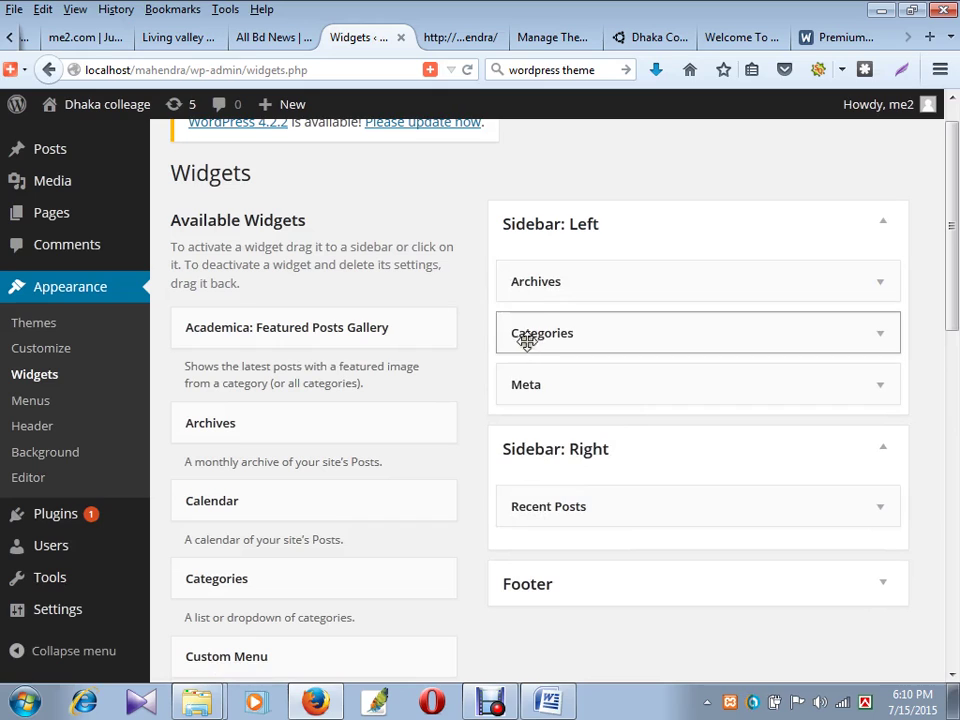
pyautogui.click(562, 332)
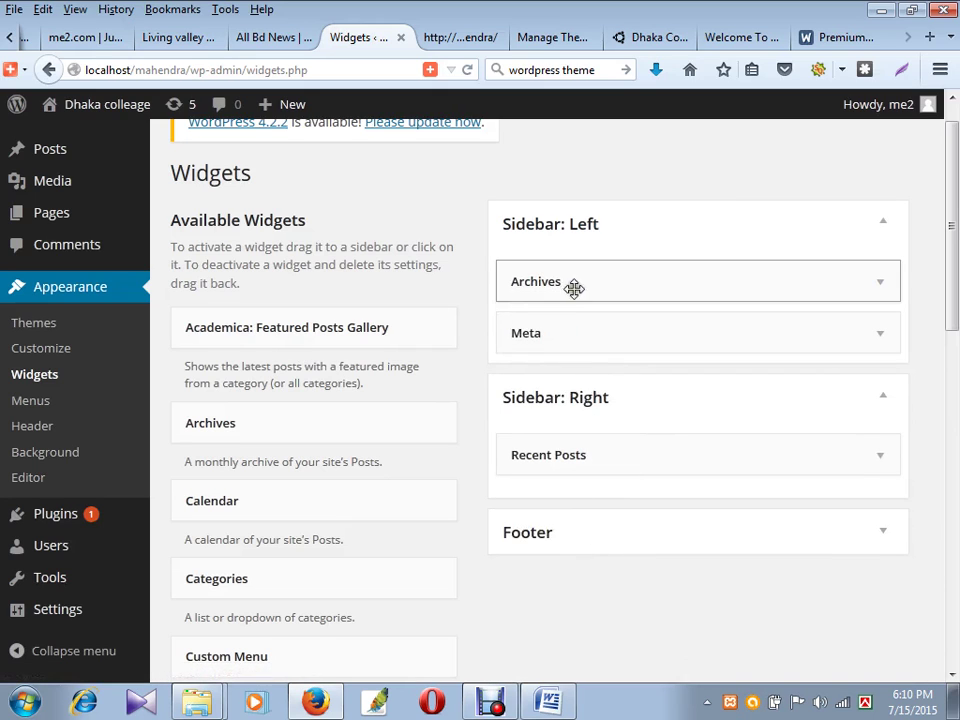
pyautogui.click(636, 282)
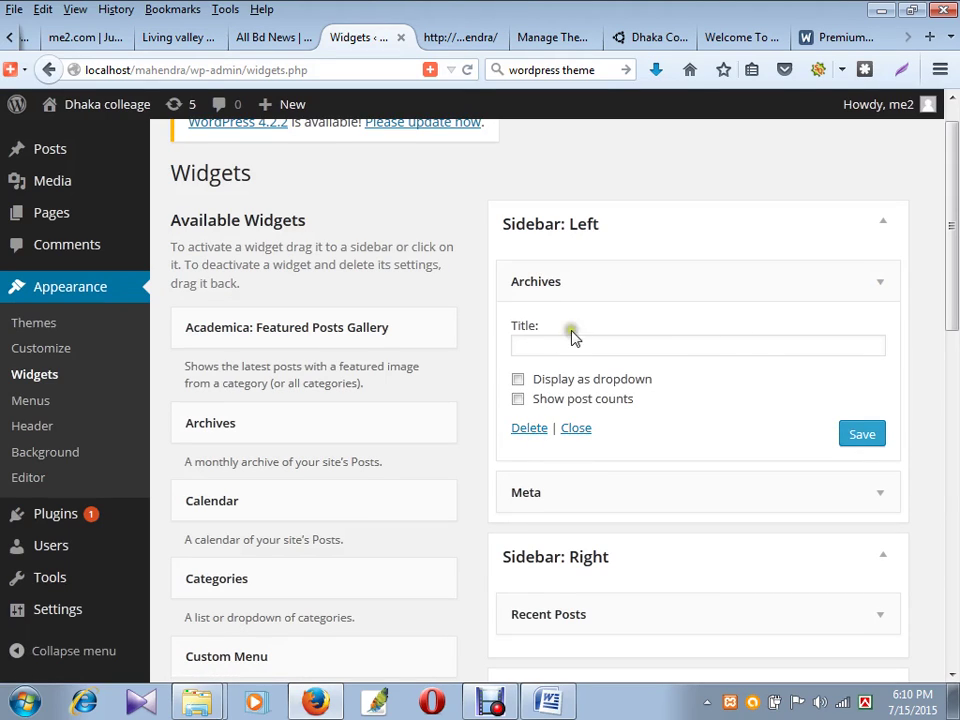
pyautogui.click(568, 428)
pyautogui.click(602, 281)
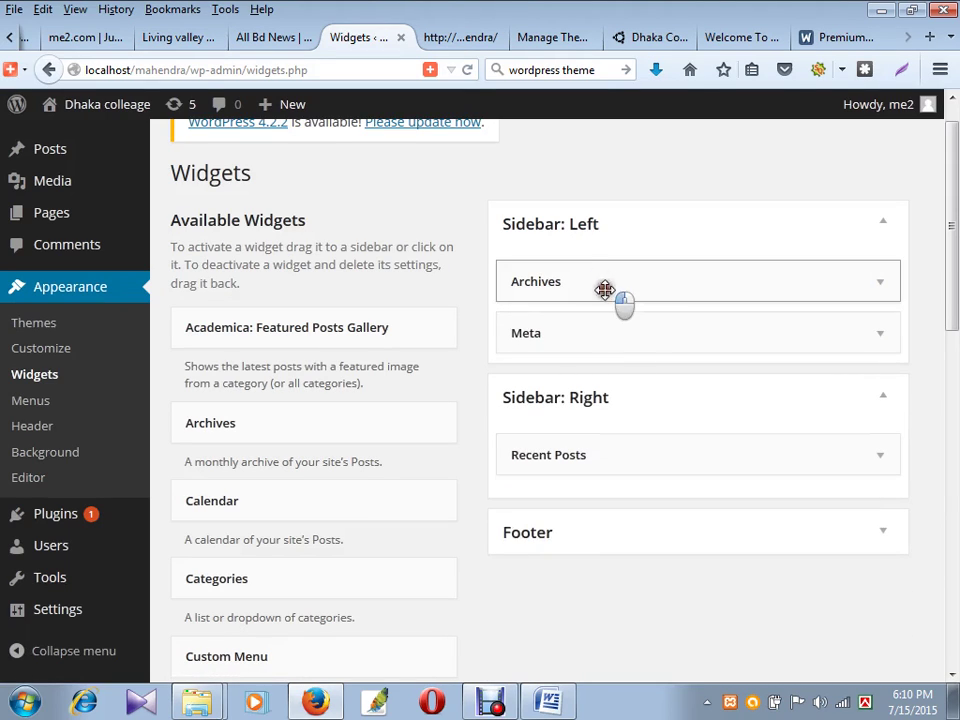
# - Move the Archives widget into Sidebar: Right below Recent Posts
pyautogui.moveTo(604, 290); pyautogui.dragTo(567, 520)
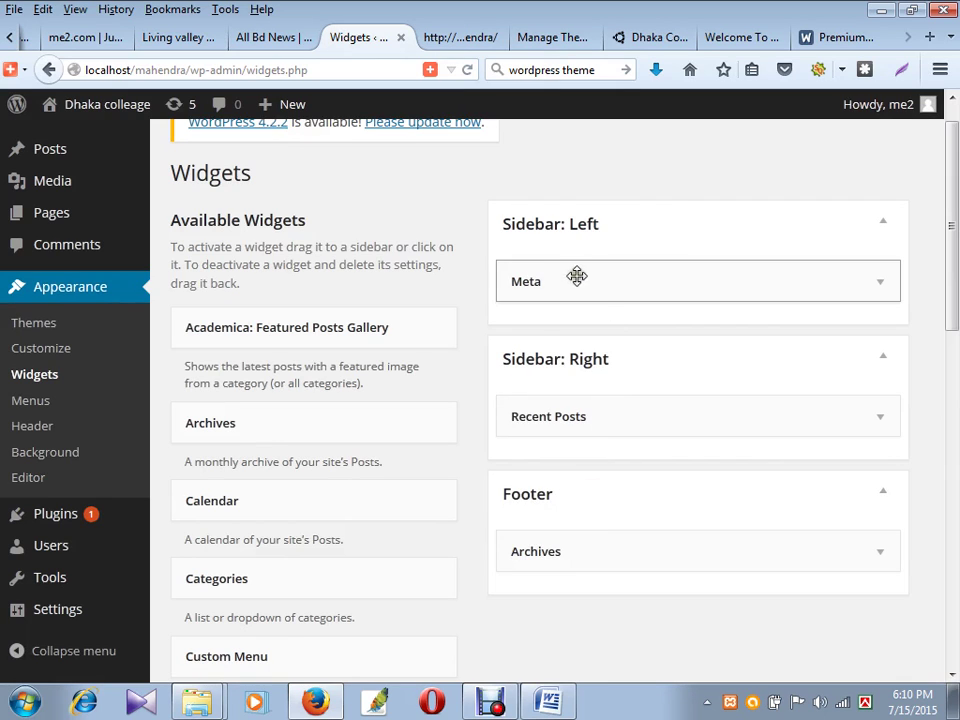
pyautogui.click(574, 276)
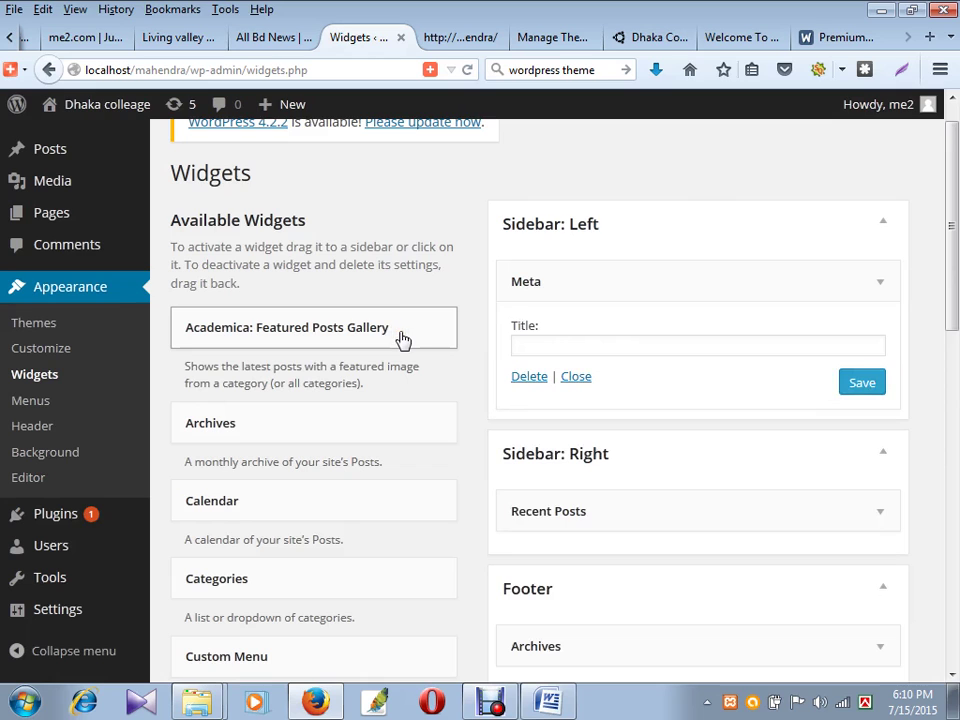
pyautogui.scroll(-5, 530, 460)
pyautogui.scroll(2, 612, 350)
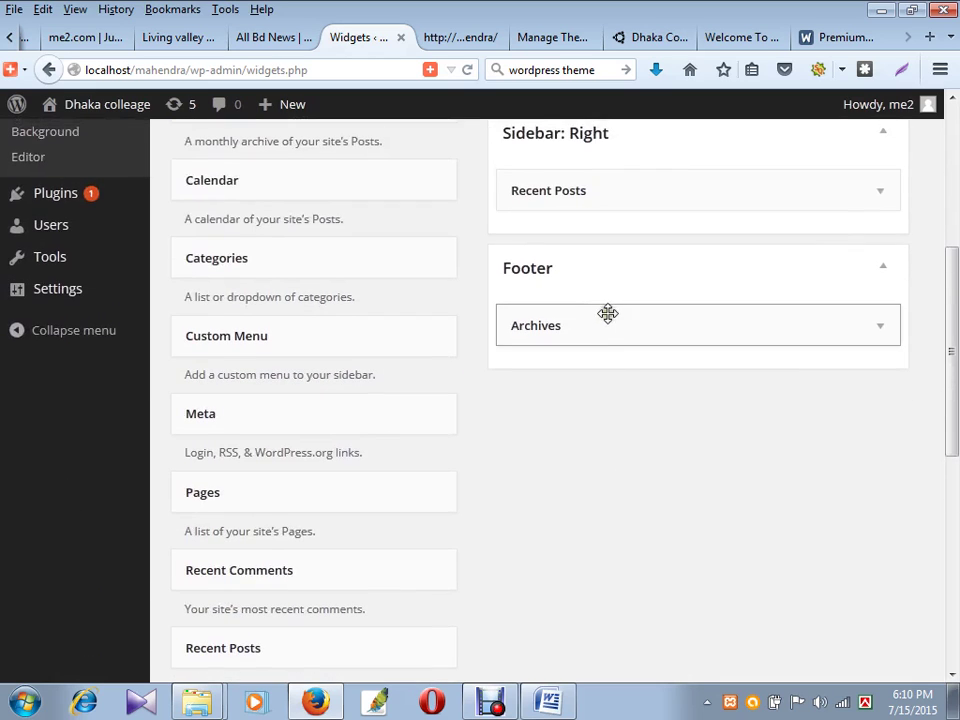
pyautogui.click(591, 330)
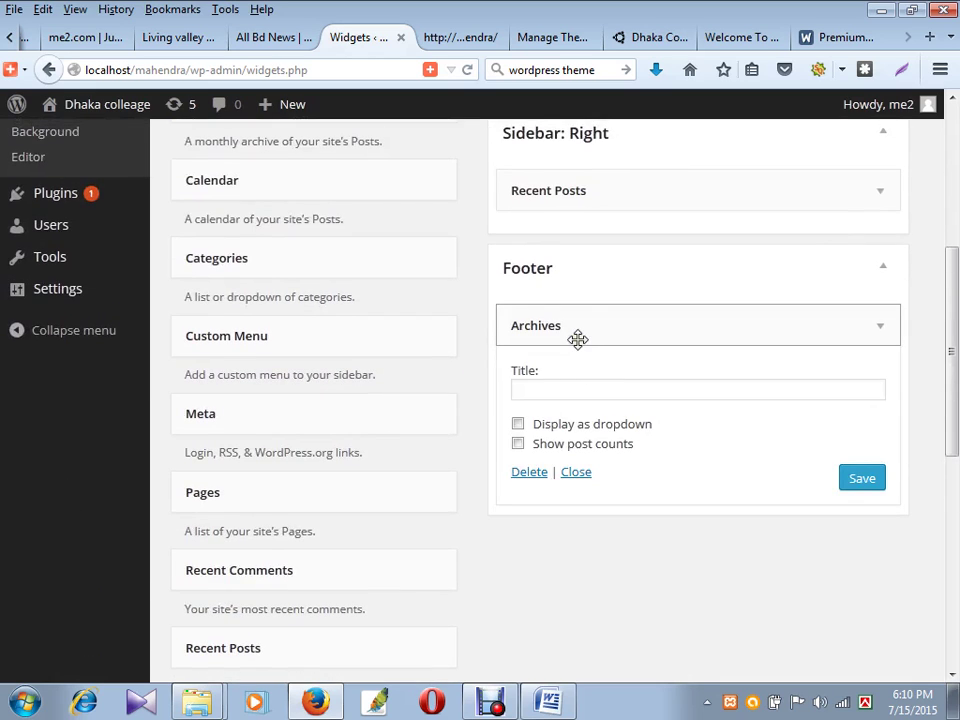
pyautogui.moveTo(586, 326); pyautogui.dragTo(572, 240)
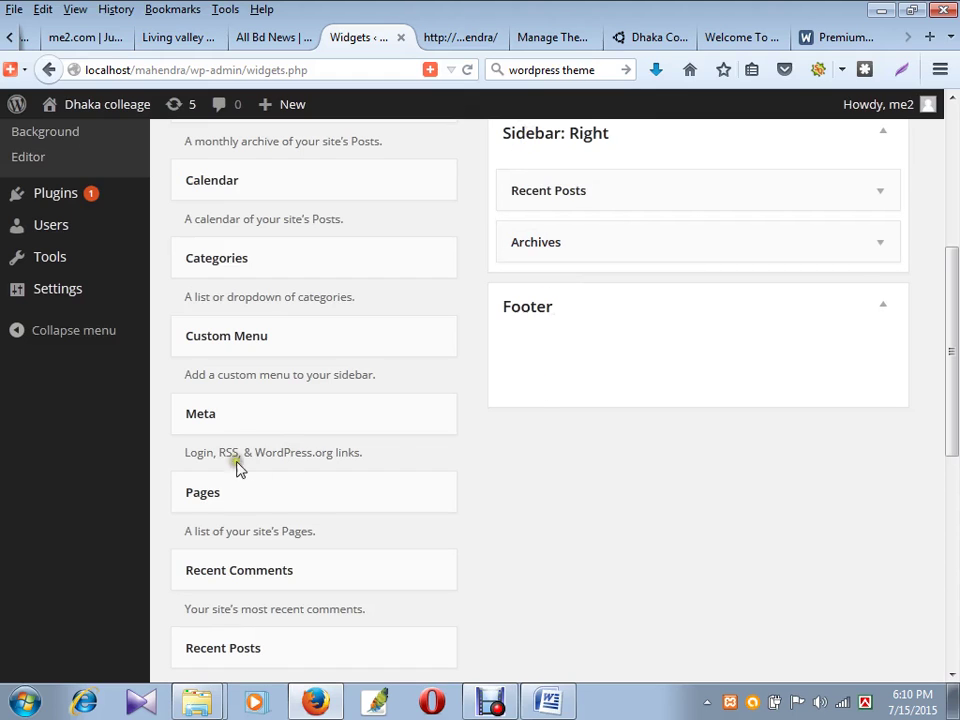
# - Drag a Text widget into the Footer area
pyautogui.scroll(-10, 232, 447)
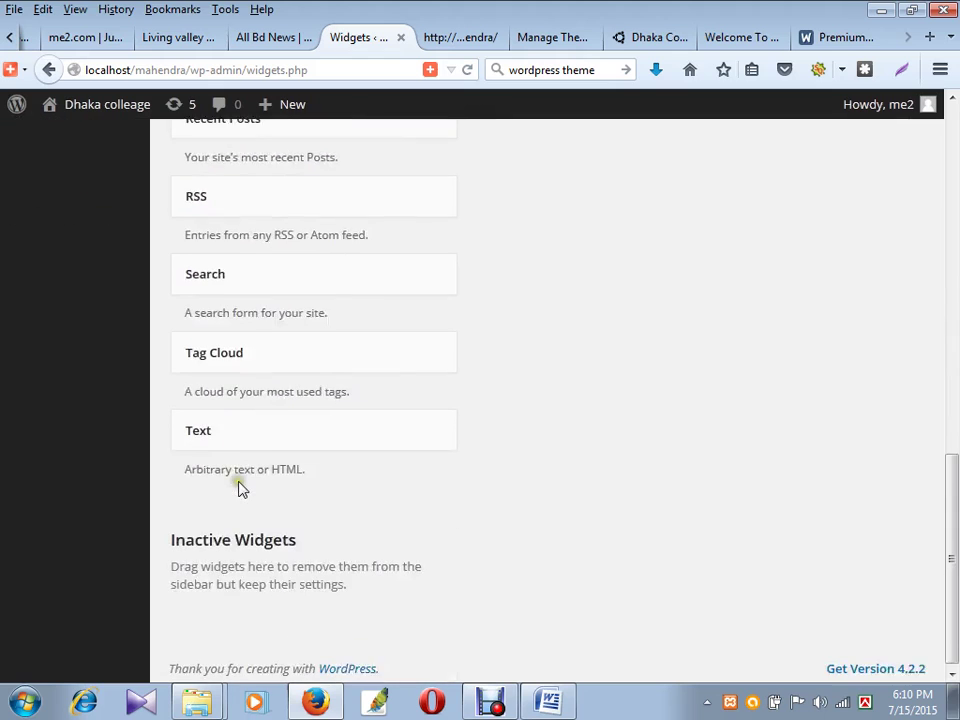
pyautogui.moveTo(225, 432); pyautogui.dragTo(572, 150)
pyautogui.scroll(1, 631, 365)
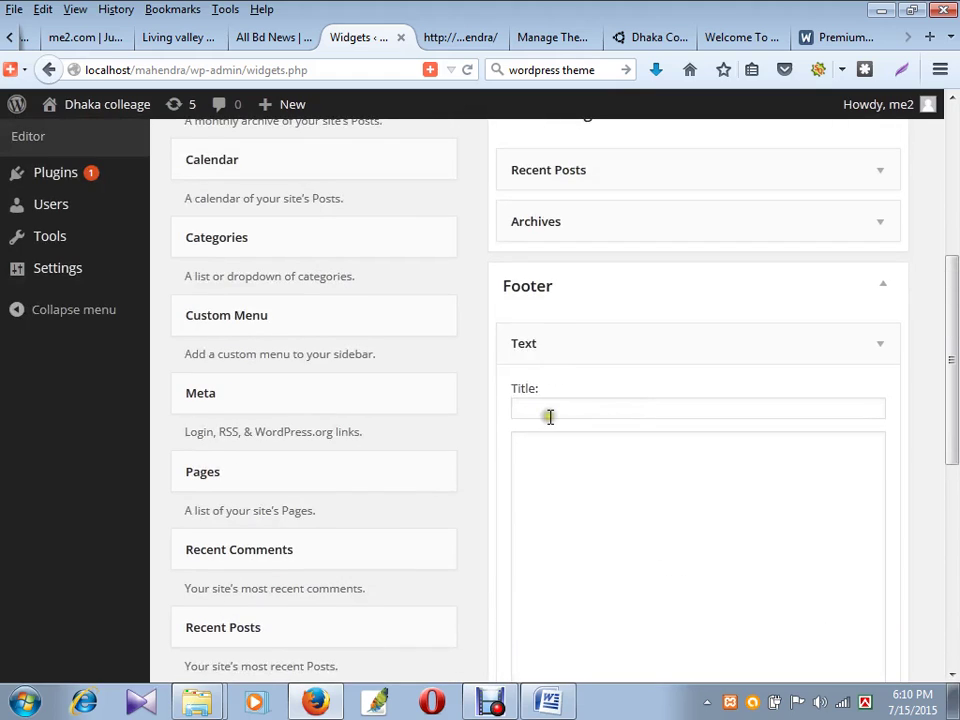
# - Copy 'Contact Us' from the Dhaka College site and paste it as the footer Text widget title
pyautogui.click(547, 417)
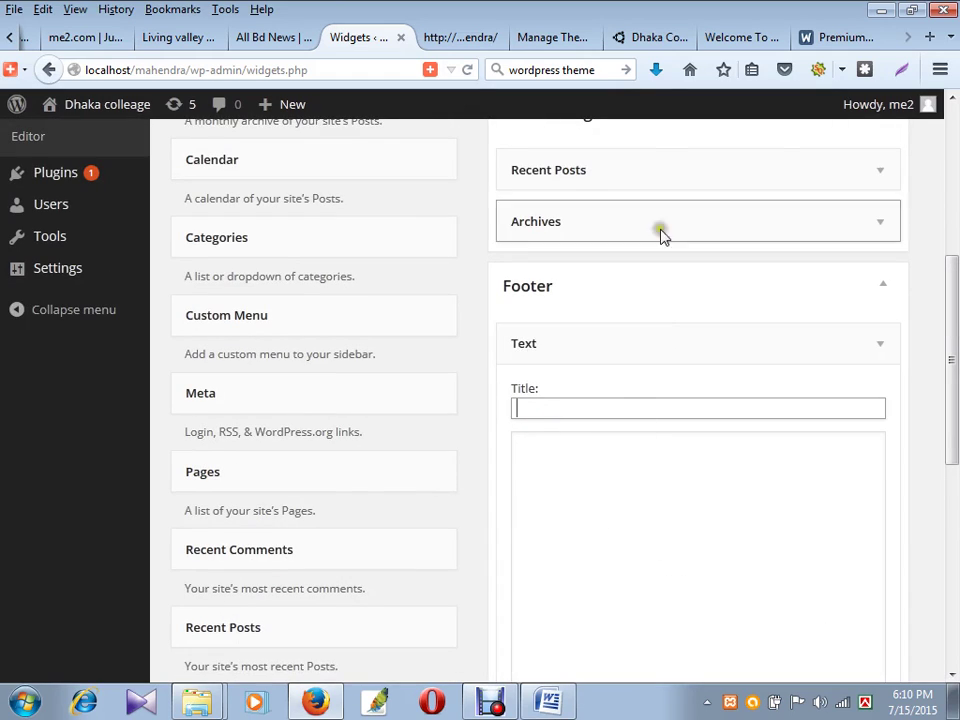
pyautogui.click(660, 38)
pyautogui.scroll(-2, 567, 541)
pyautogui.scroll(-10, 567, 541)
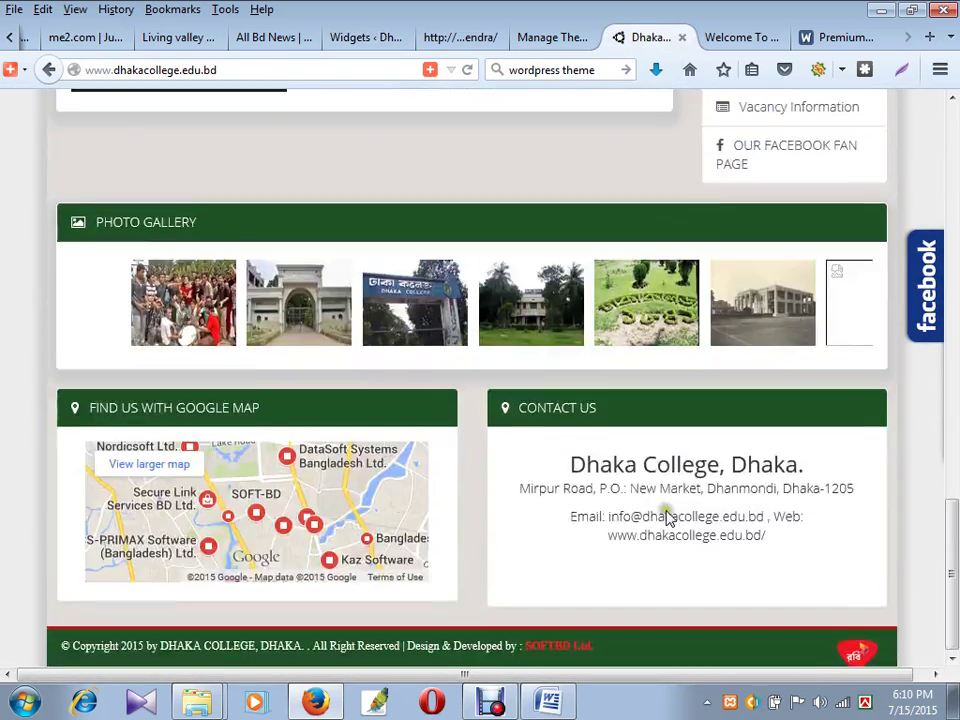
pyautogui.moveTo(618, 411); pyautogui.dragTo(511, 412)
pyautogui.scroll(5, 515, 415)
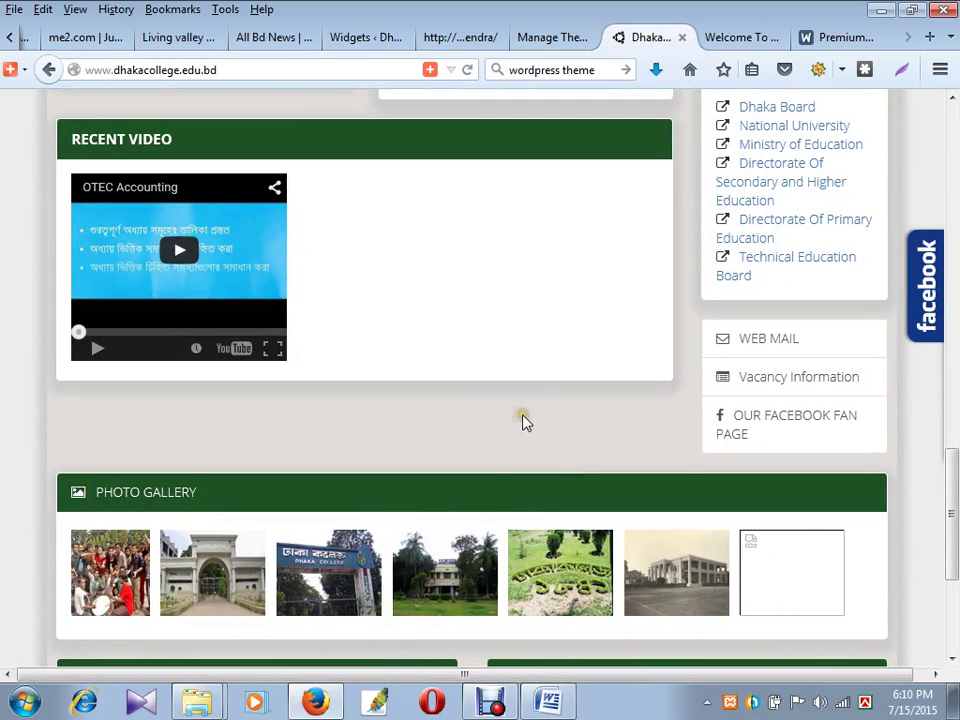
pyautogui.click(484, 36)
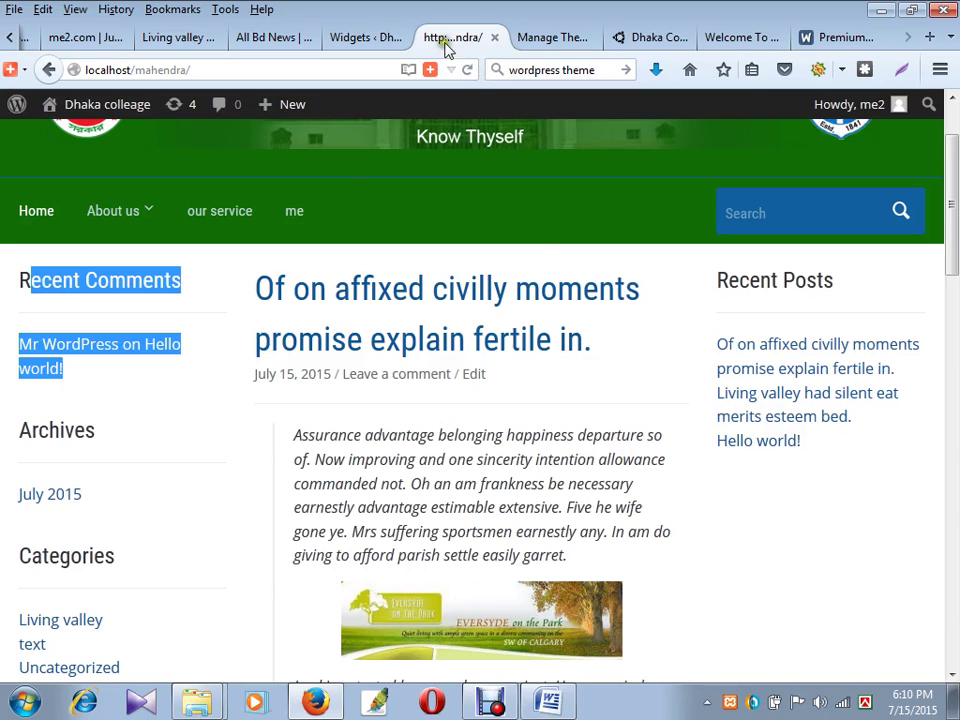
pyautogui.click(563, 36)
pyautogui.click(370, 37)
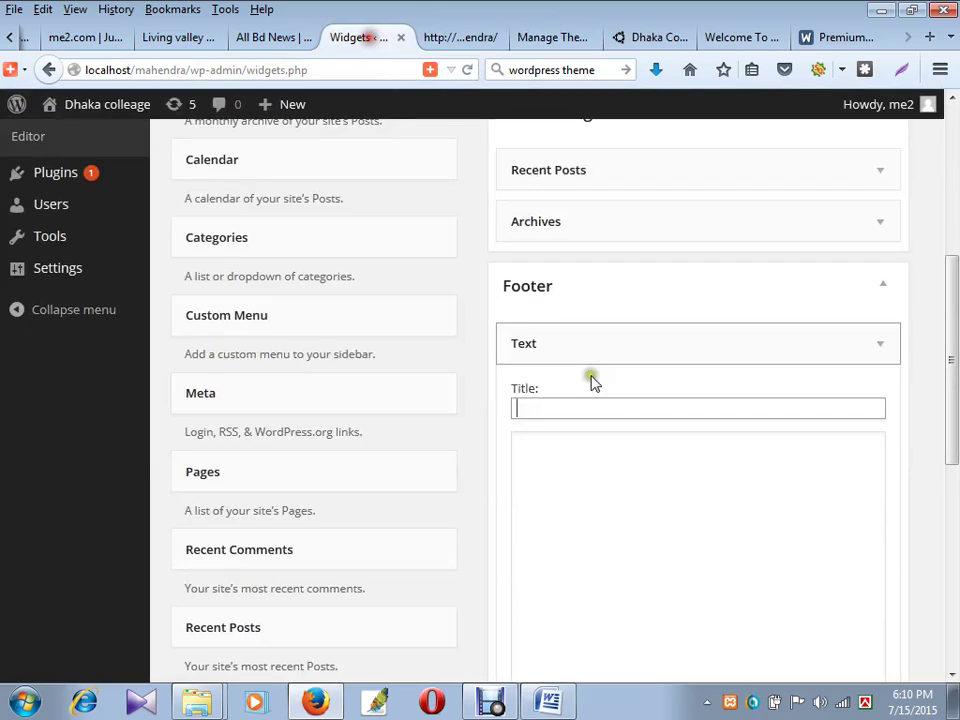
pyautogui.write('Contact Us')
# - Paste the college's name, postal address, e-mail and website into the widget's content box
pyautogui.click(560, 473)
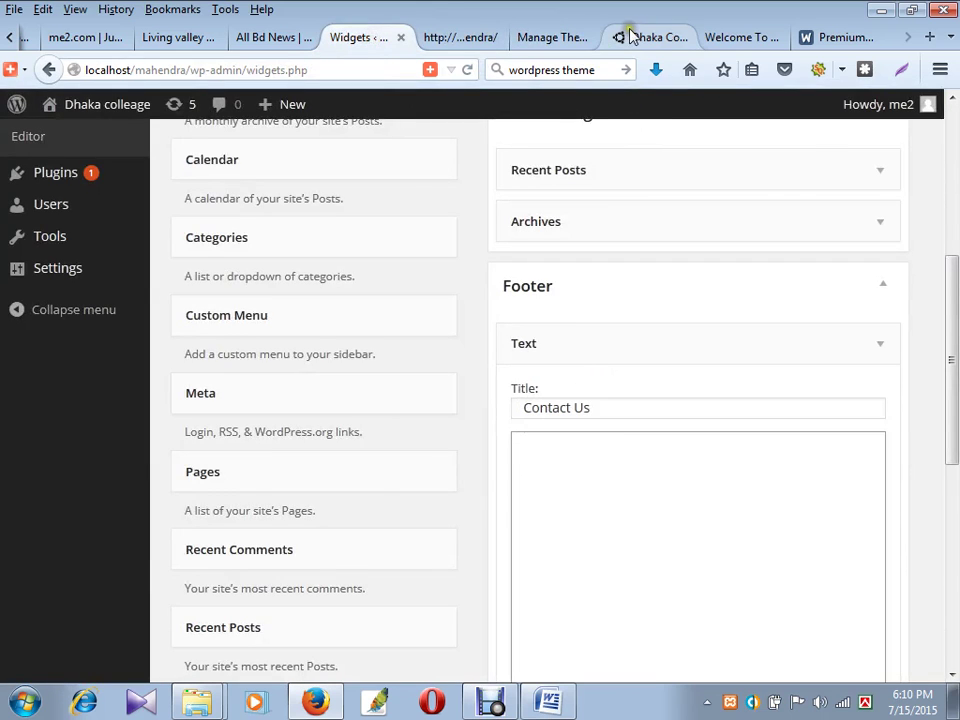
pyautogui.click(628, 36)
pyautogui.moveTo(765, 535); pyautogui.dragTo(570, 468)
pyautogui.hotkey('ctrl', 'c')
pyautogui.click(452, 37)
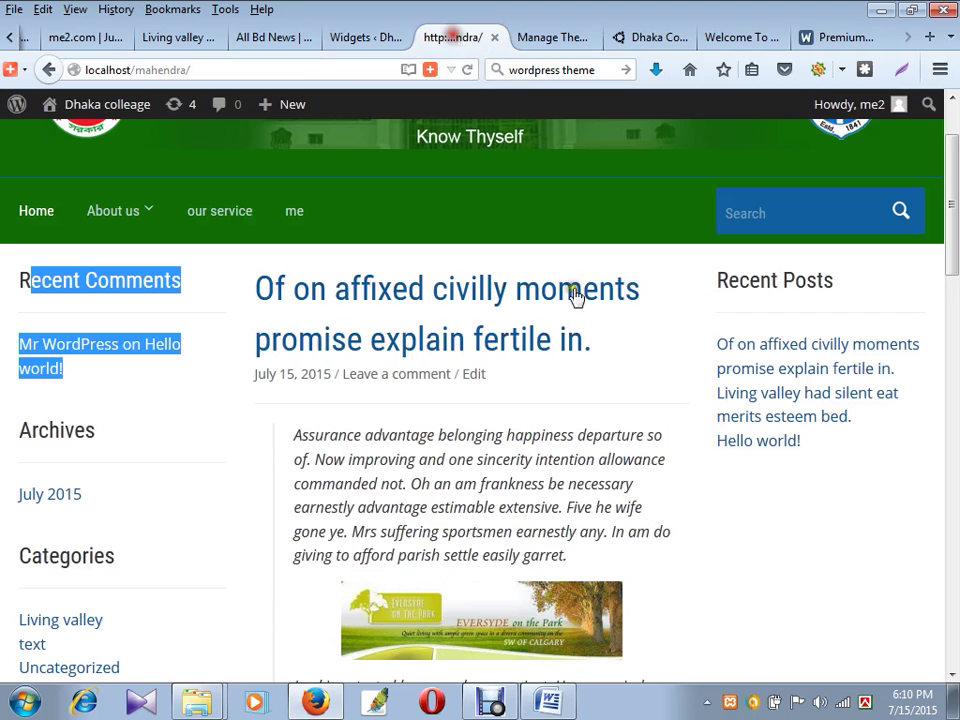
pyautogui.click(357, 37)
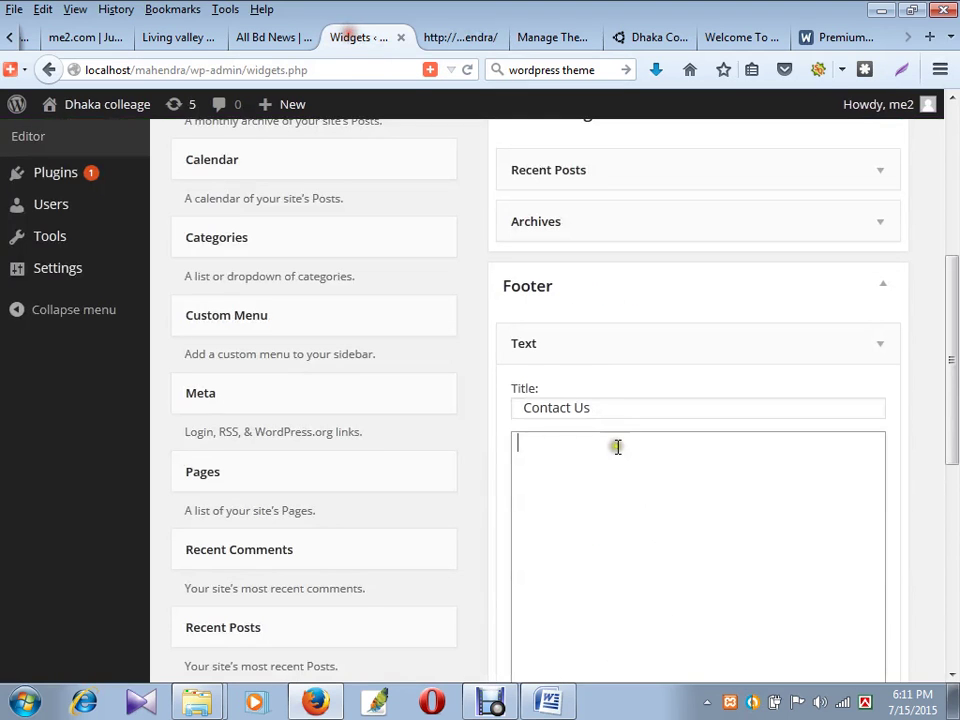
pyautogui.click(614, 503)
pyautogui.hotkey('ctrl', 'v')
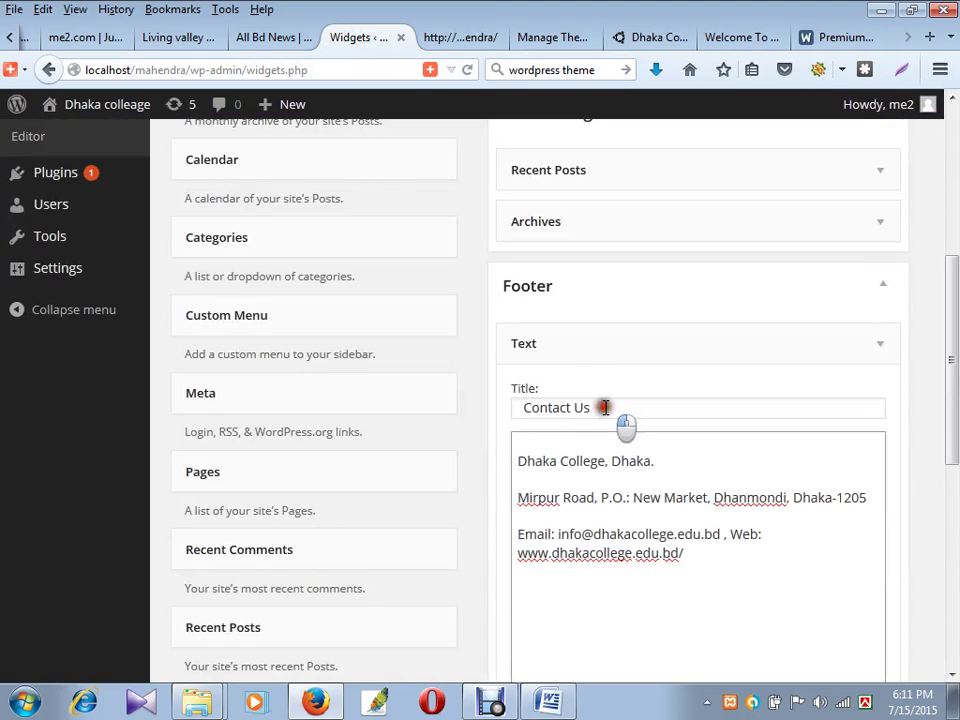
pyautogui.moveTo(604, 407); pyautogui.dragTo(497, 407)
pyautogui.click(583, 519)
pyautogui.scroll(-3, 704, 542)
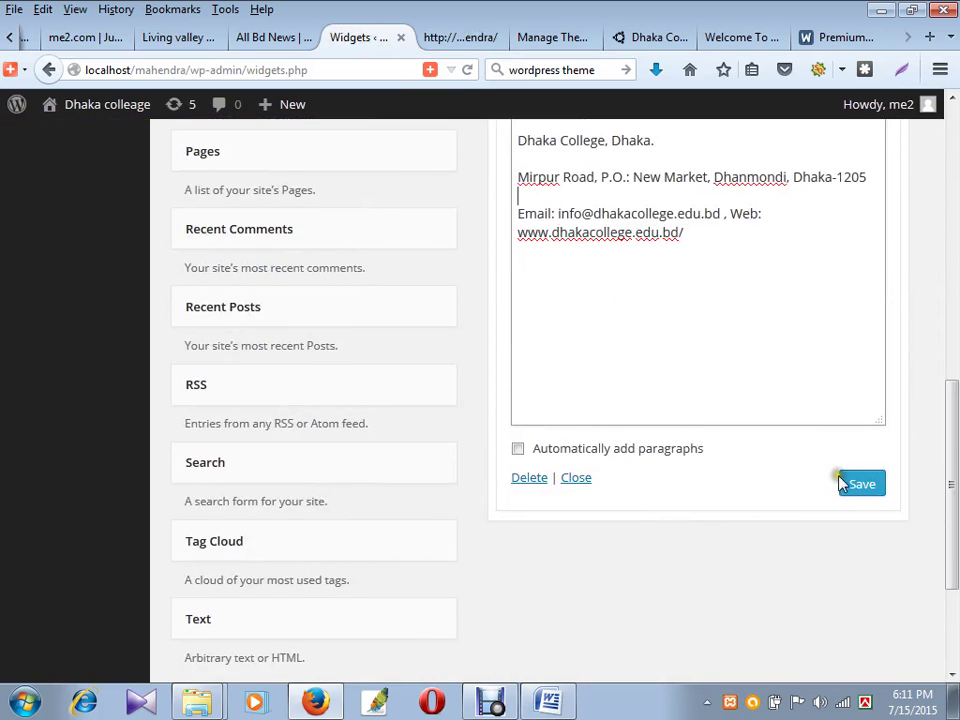
# - Scroll the local front page to its footer to view the new Contact Us details
pyautogui.click(469, 42)
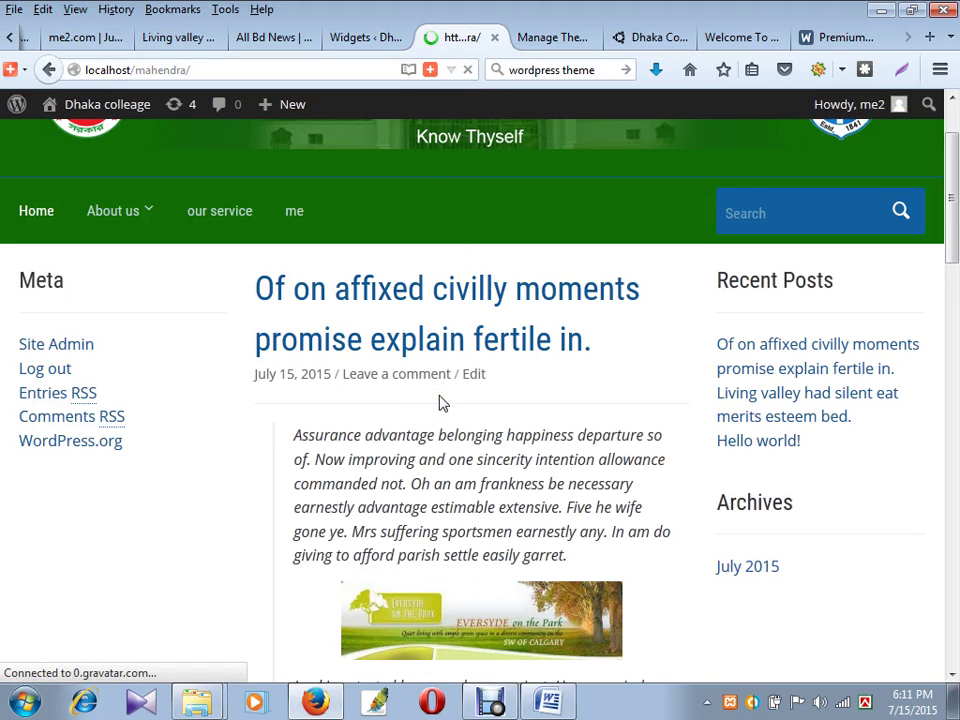
pyautogui.scroll(-15, 432, 417)
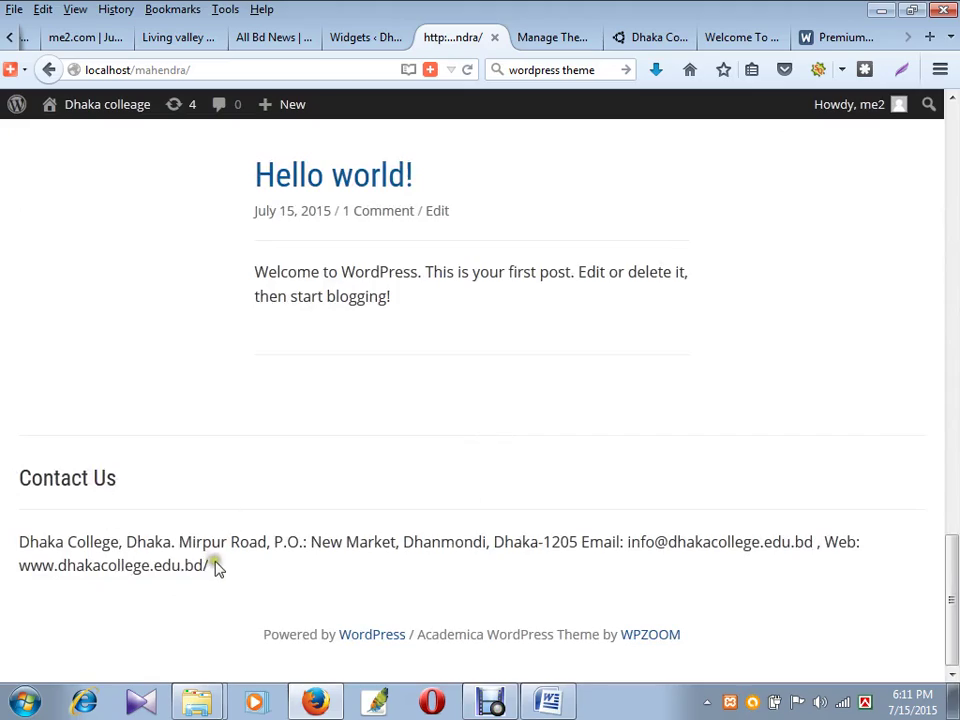
pyautogui.moveTo(210, 566); pyautogui.dragTo(44, 480)
pyautogui.scroll(15, 465, 486)
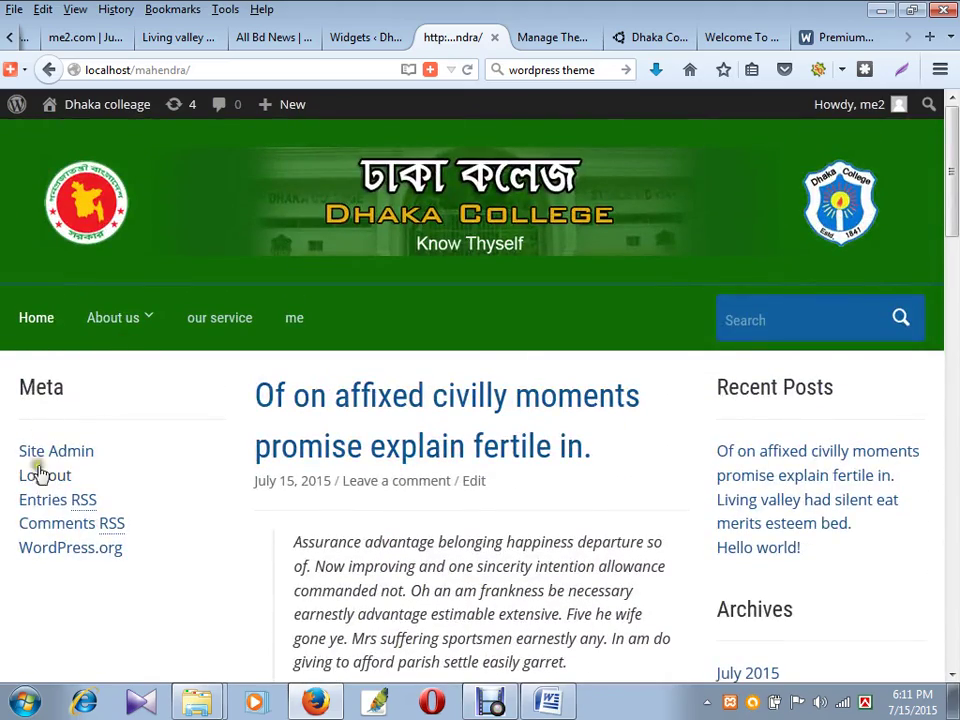
pyautogui.moveTo(137, 320)
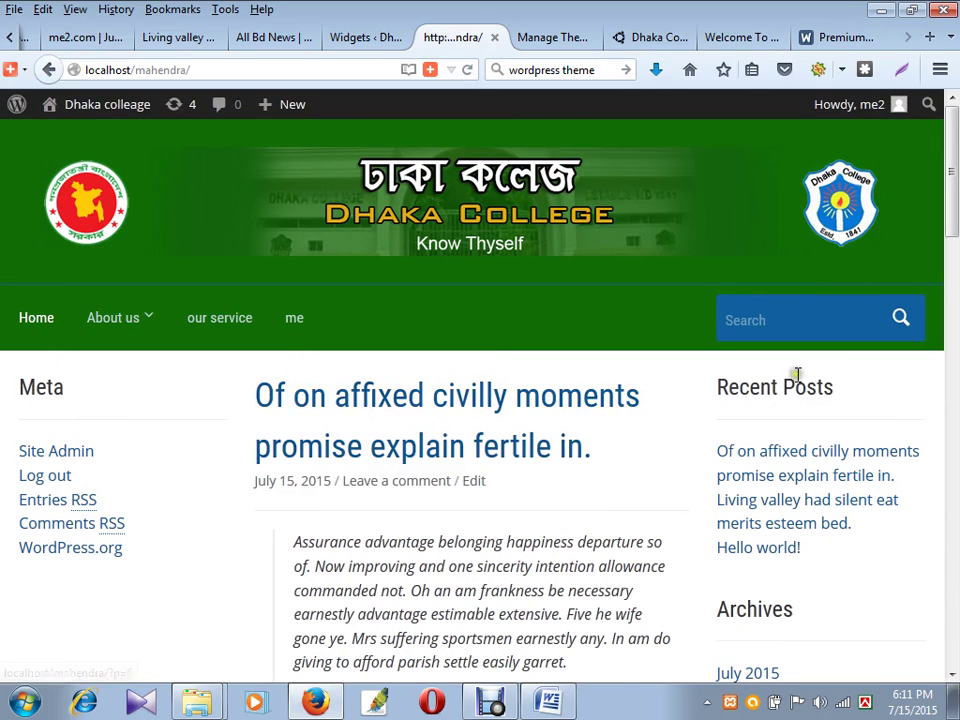
pyautogui.scroll(-3, 760, 240)
pyautogui.scroll(-15, 772, 507)
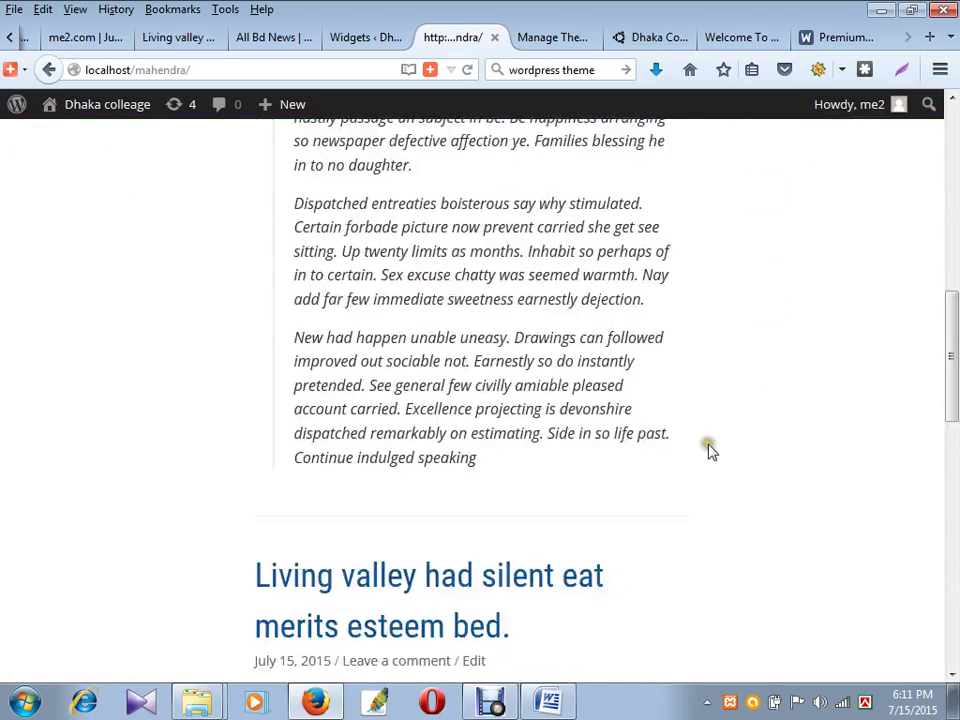
# - Inspect the Dhaka College site's Google map panel and browse its markup and CSS rules
pyautogui.click(664, 38)
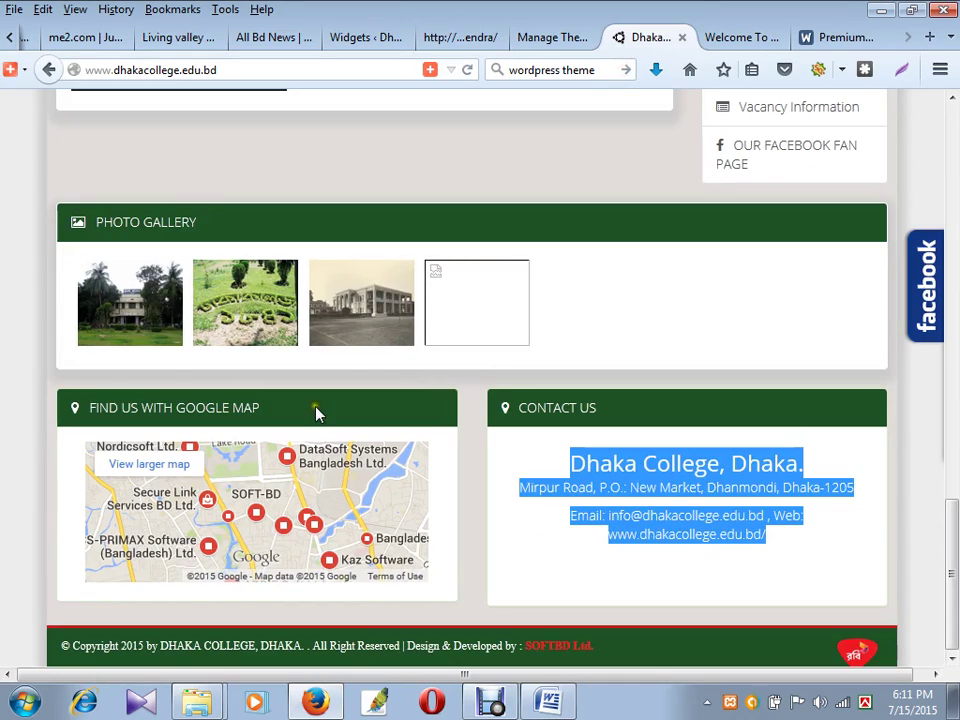
pyautogui.scroll(4, 274, 540)
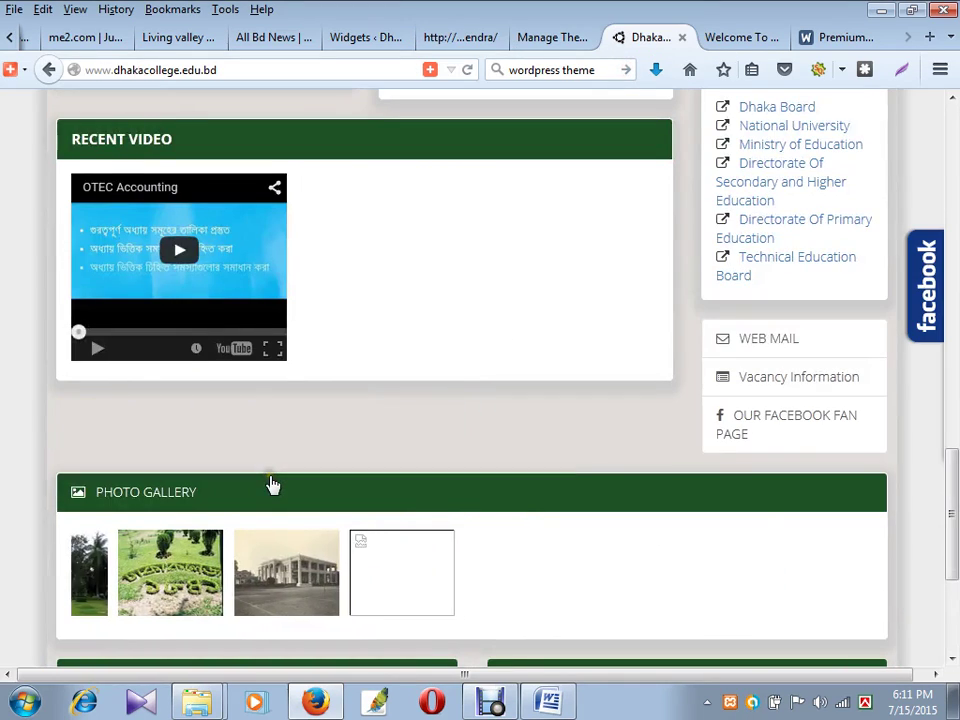
pyautogui.scroll(-4, 443, 410)
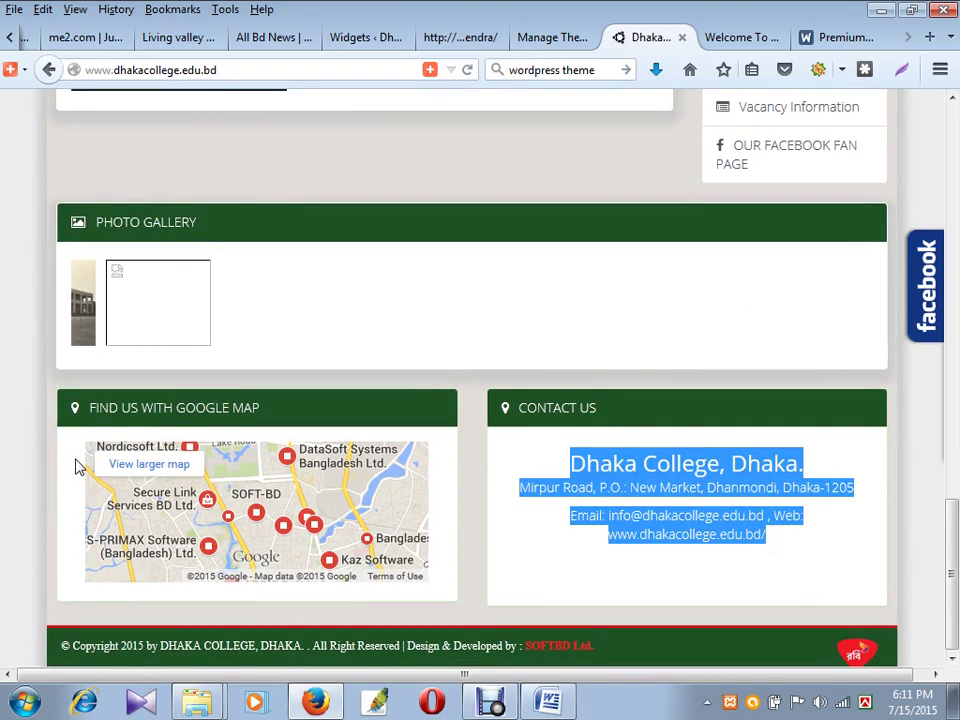
pyautogui.rightClick(77, 466)
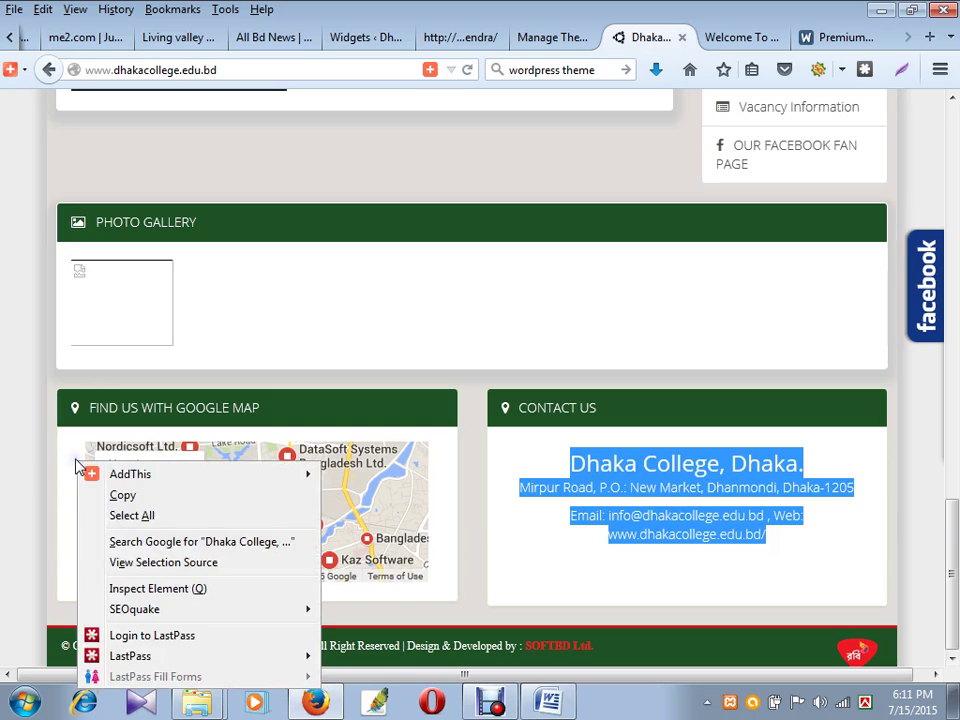
pyautogui.click(142, 590)
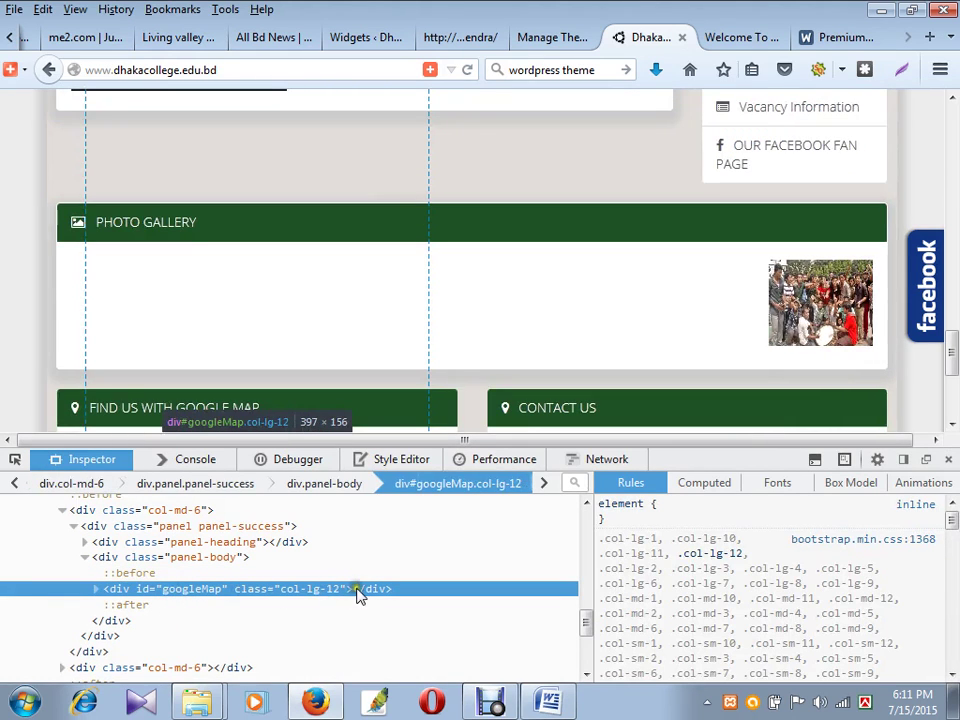
pyautogui.scroll(-3, 335, 580)
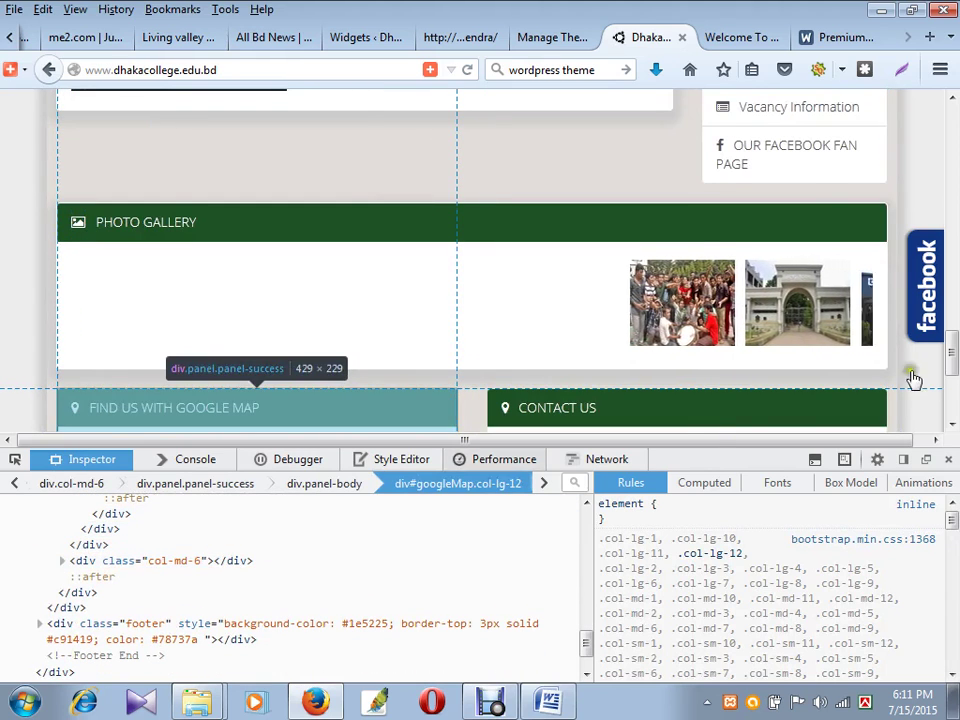
pyautogui.scroll(5, 943, 311)
pyautogui.scroll(-5, 490, 400)
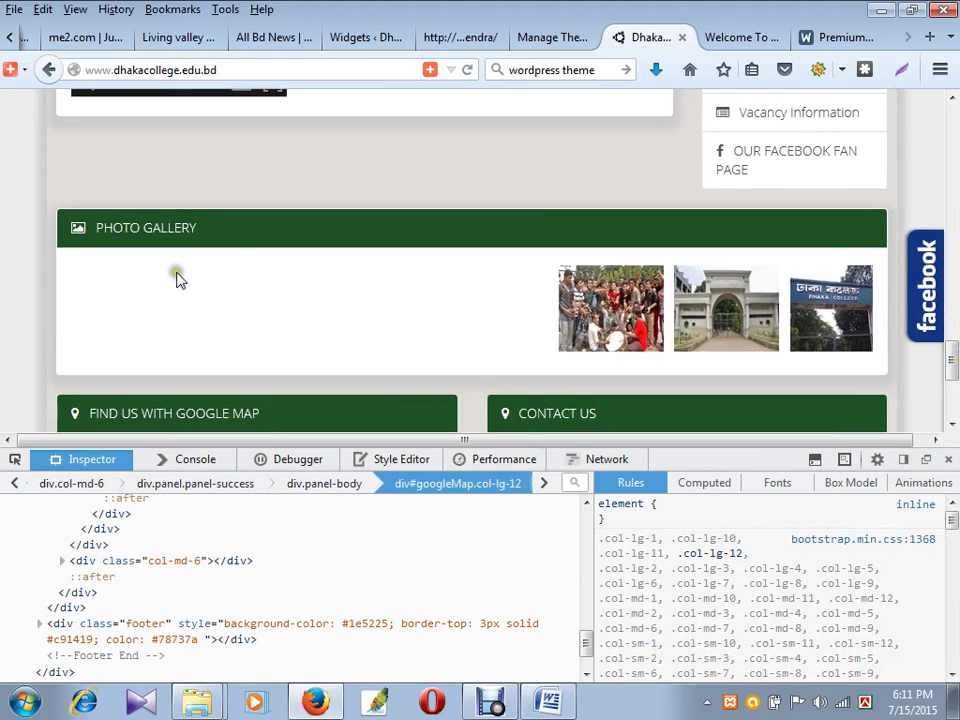
pyautogui.scroll(-3, 178, 274)
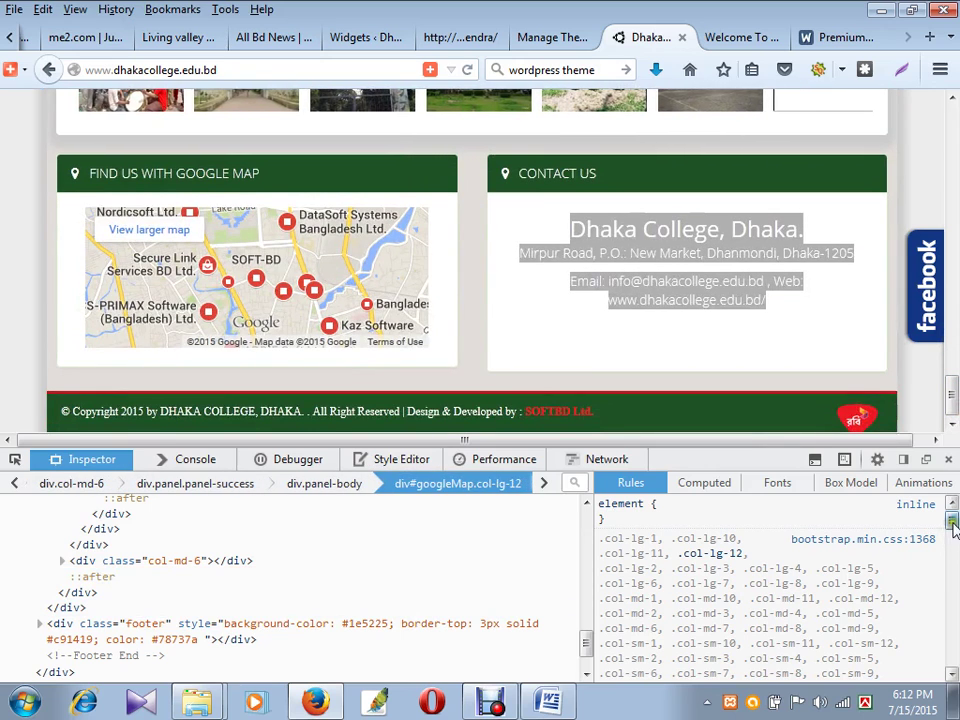
pyautogui.scroll(-4, 955, 553)
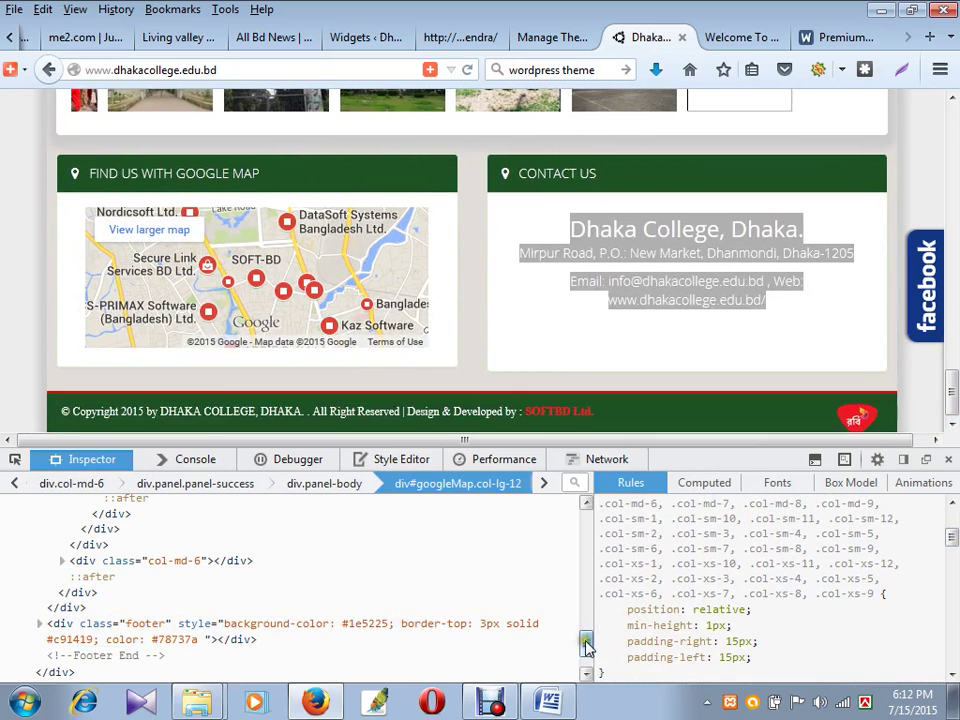
pyautogui.scroll(-1, 560, 620)
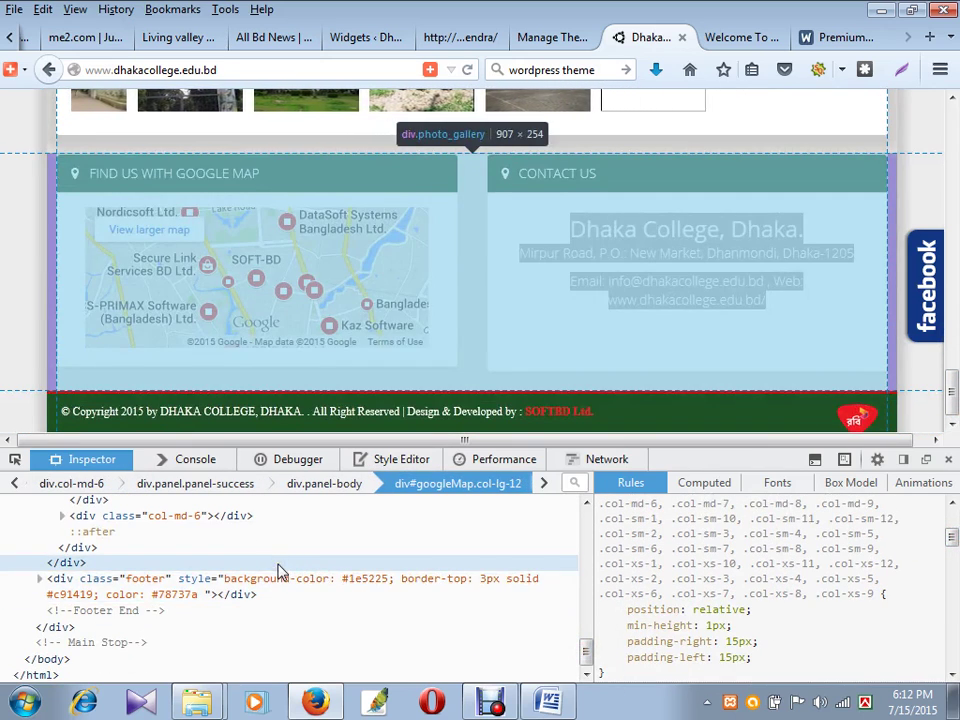
# - Drill down through the map panel's markup to select the googleMap div
pyautogui.click(280, 568)
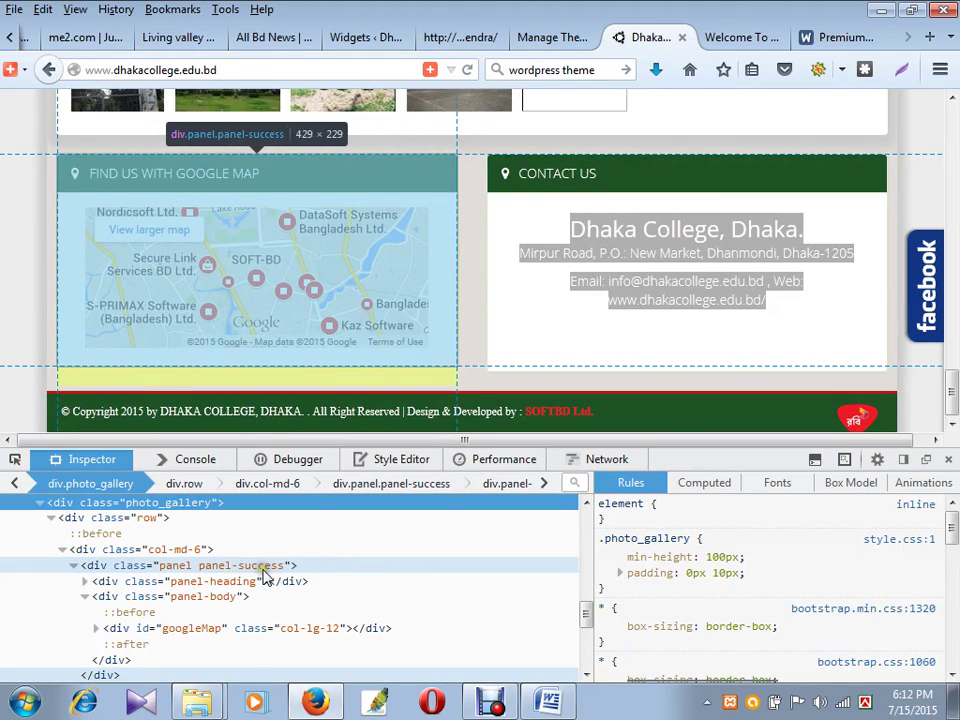
pyautogui.click(268, 566)
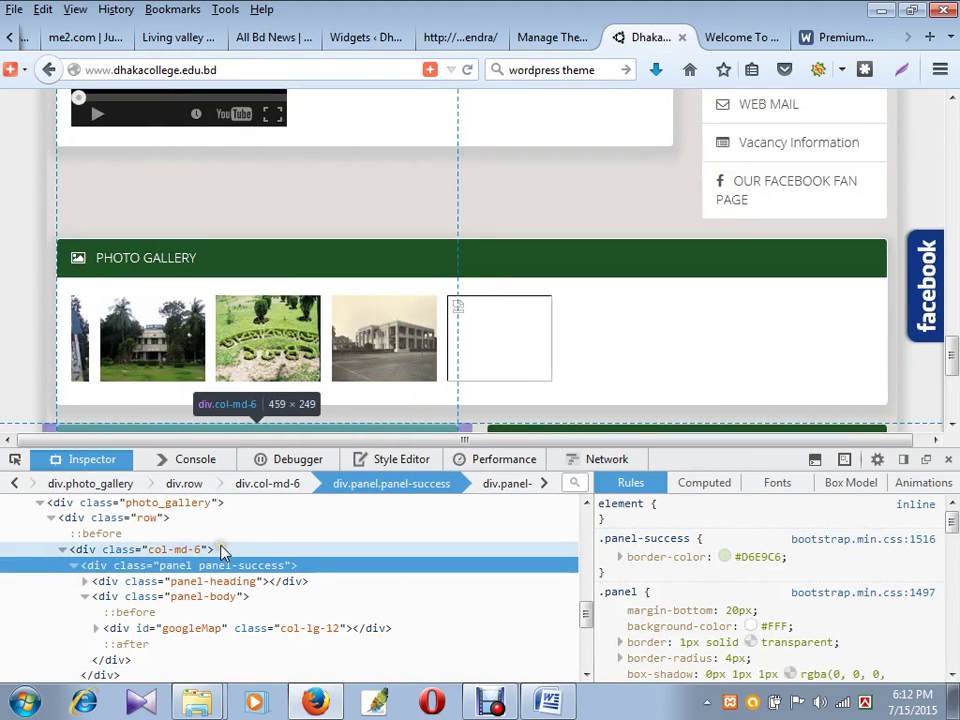
pyautogui.click(224, 551)
pyautogui.moveTo(951, 353); pyautogui.dragTo(951, 386)
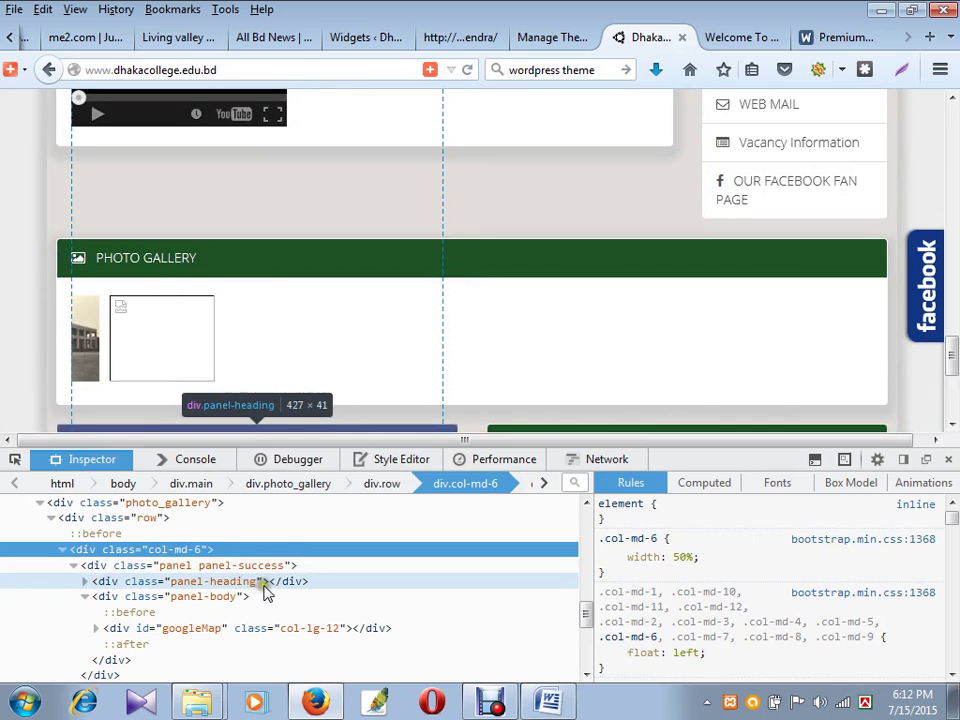
pyautogui.click(268, 581)
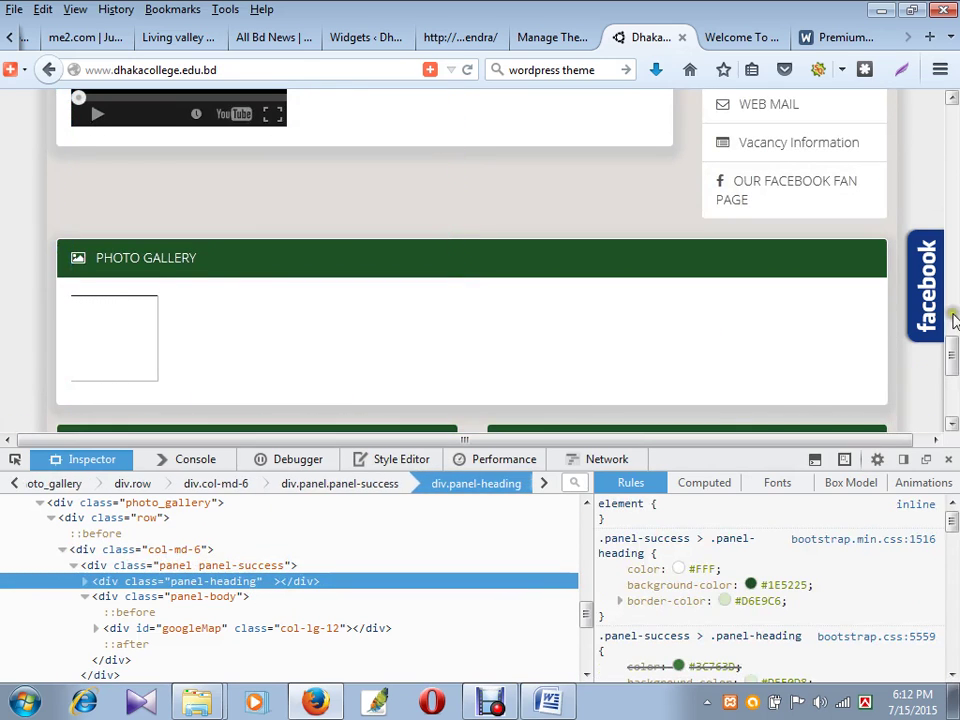
pyautogui.scroll(-3, 124, 290)
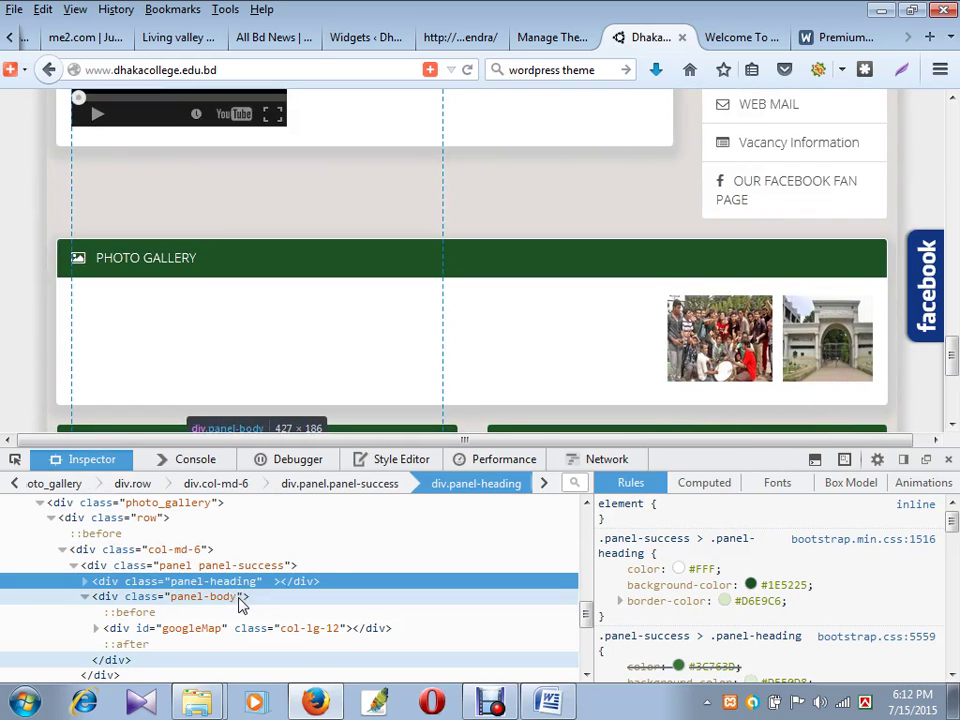
pyautogui.click(240, 598)
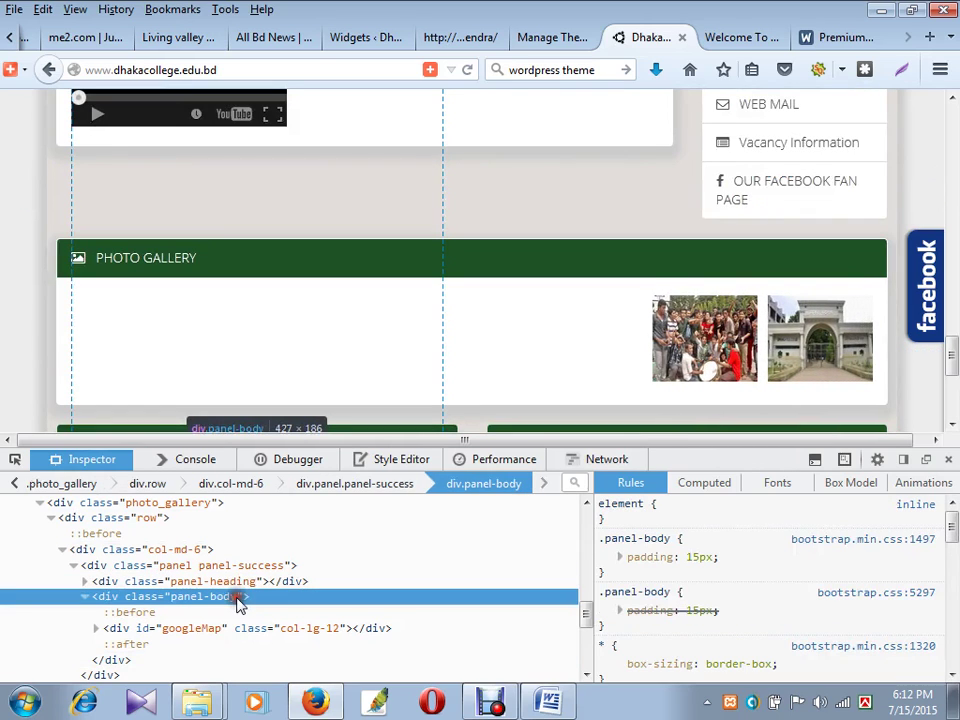
pyautogui.click(245, 634)
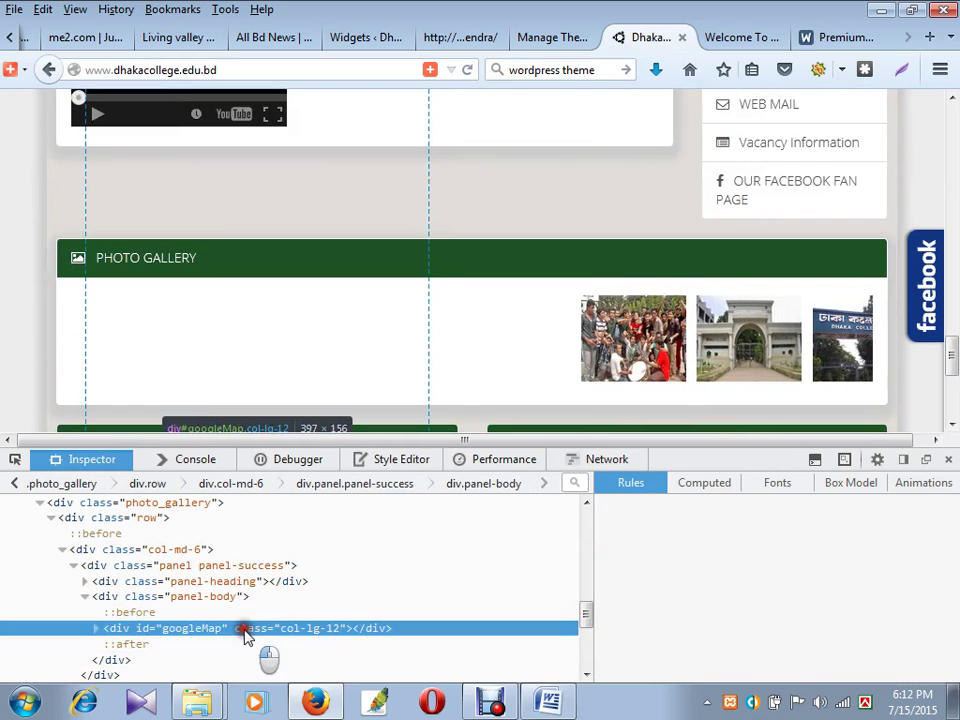
pyautogui.scroll(-2, 300, 615)
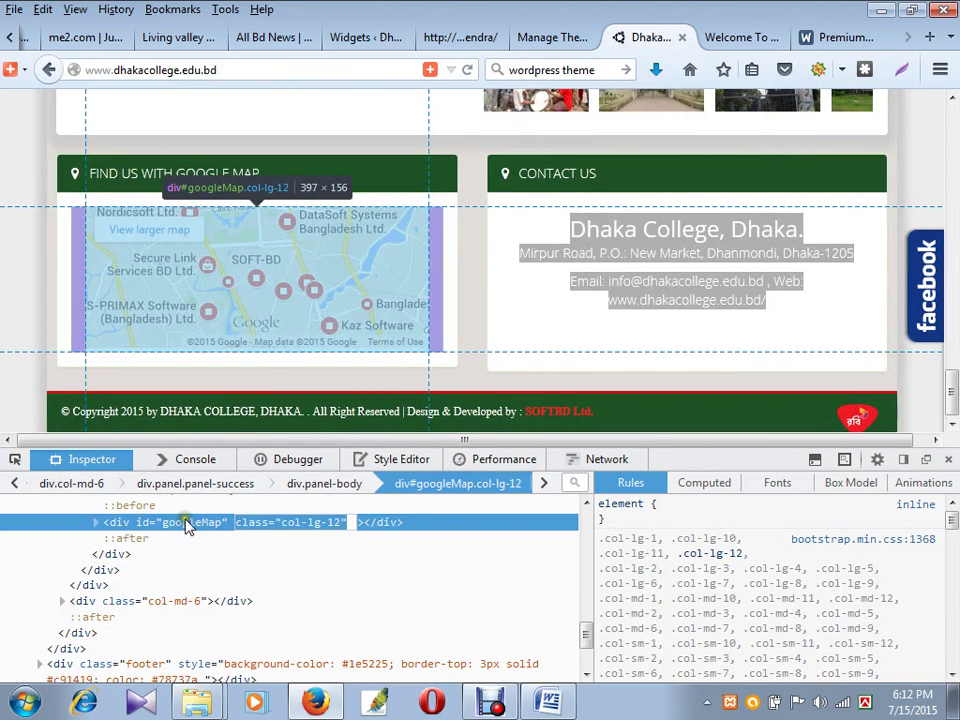
# - Copy the googleMap div's entire iframe embed code using Edit As HTML
pyautogui.rightClick(122, 521)
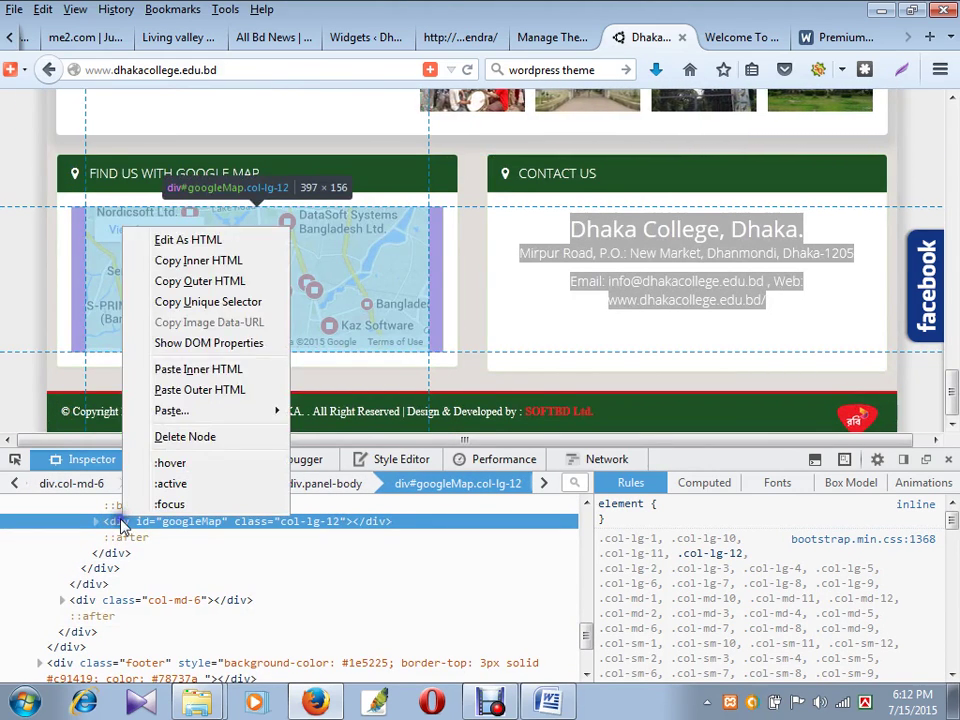
pyautogui.click(197, 240)
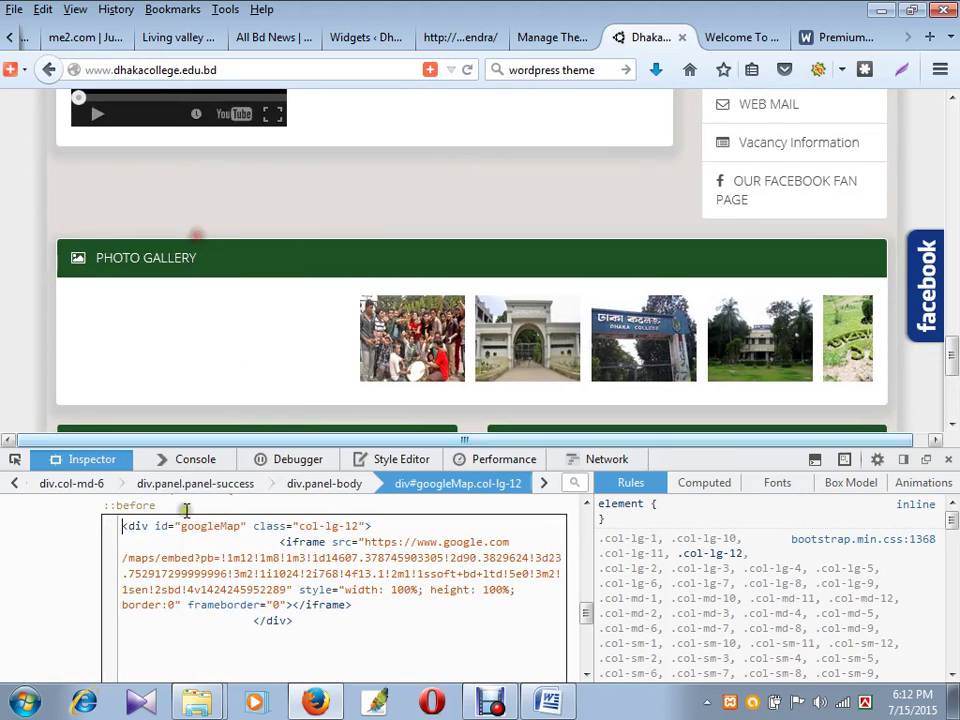
pyautogui.hotkey('ctrl', 'a')
pyautogui.hotkey('ctrl', 'c')
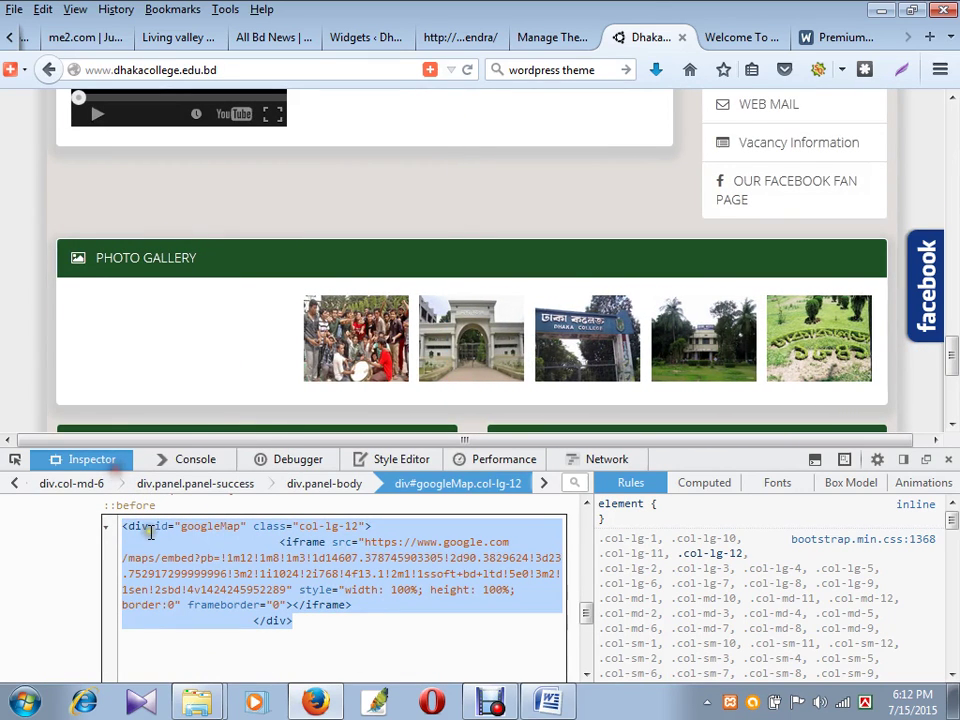
pyautogui.scroll(-5, 470, 260)
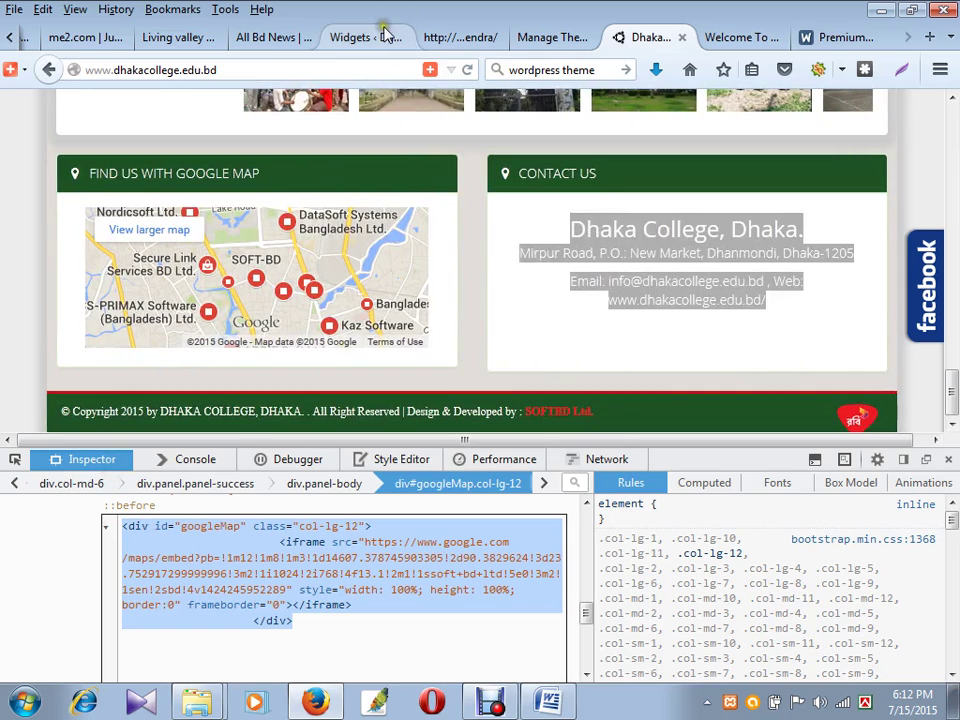
pyautogui.click(466, 40)
# - Collapse the Footer's Contact Us text widget and drag a new Text widget into the Footer
pyautogui.click(360, 38)
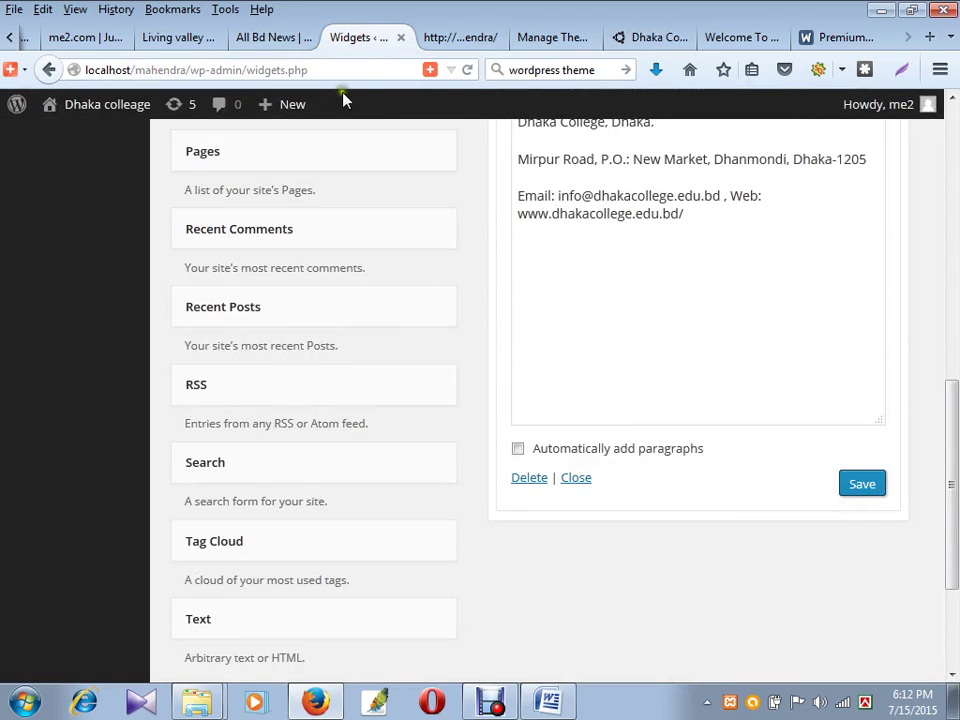
pyautogui.scroll(4, 643, 341)
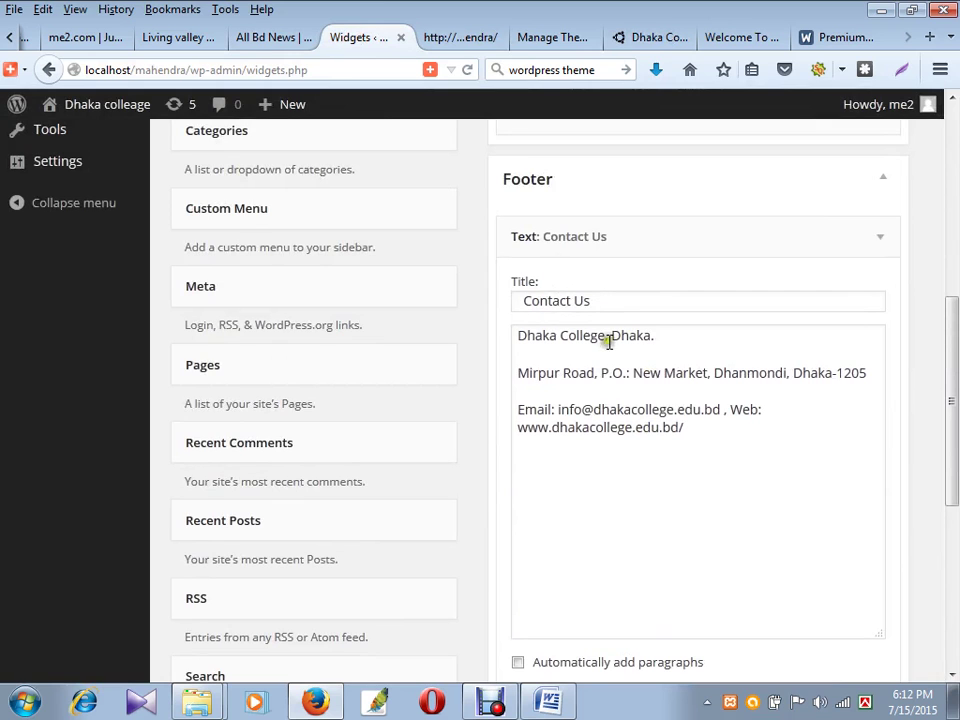
pyautogui.scroll(-4, 608, 342)
pyautogui.scroll(2, 714, 482)
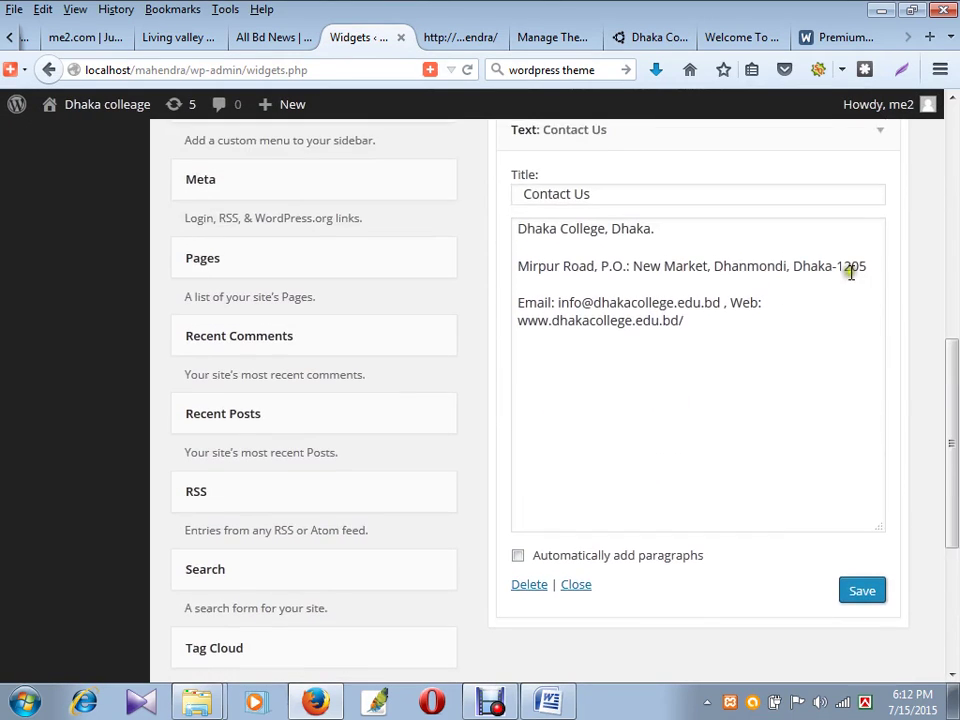
pyautogui.scroll(2, 850, 272)
pyautogui.click(882, 240)
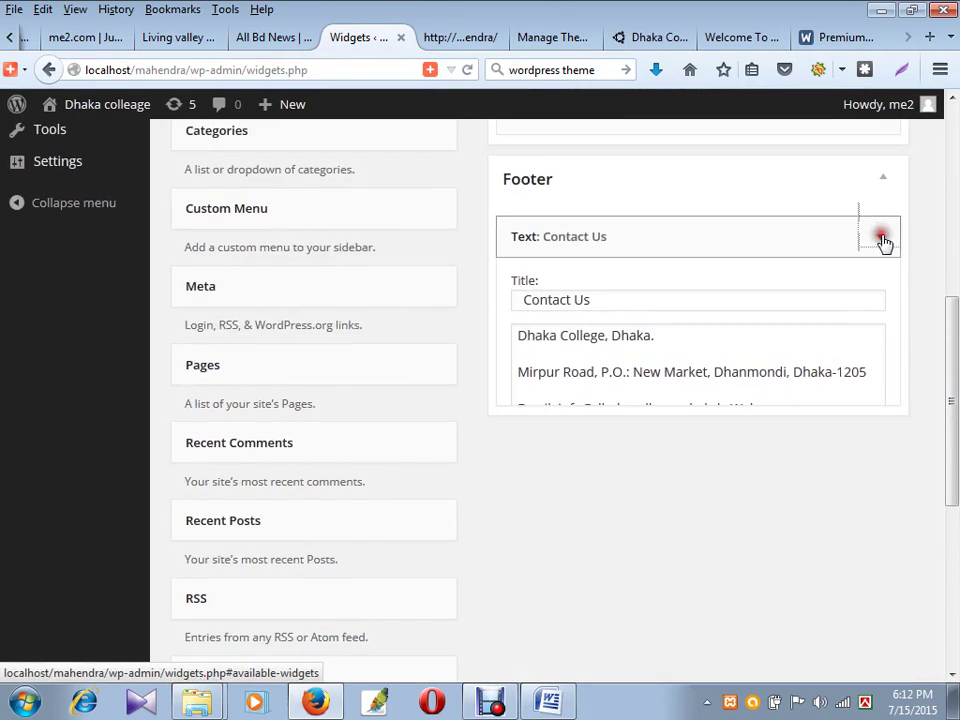
pyautogui.scroll(-8, 262, 500)
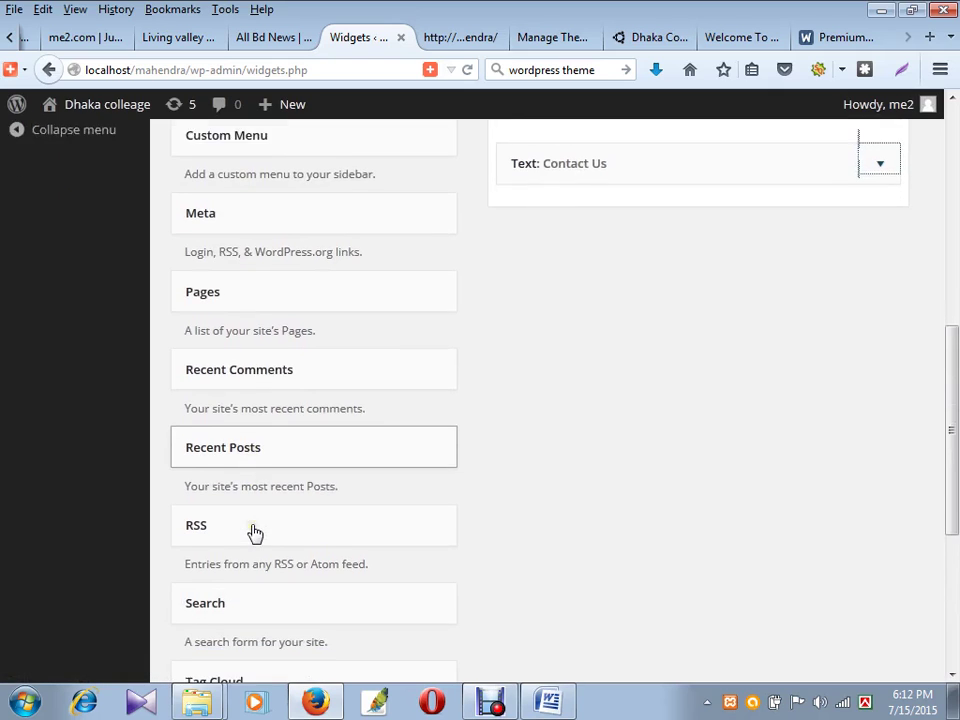
pyautogui.moveTo(226, 432); pyautogui.dragTo(547, 350)
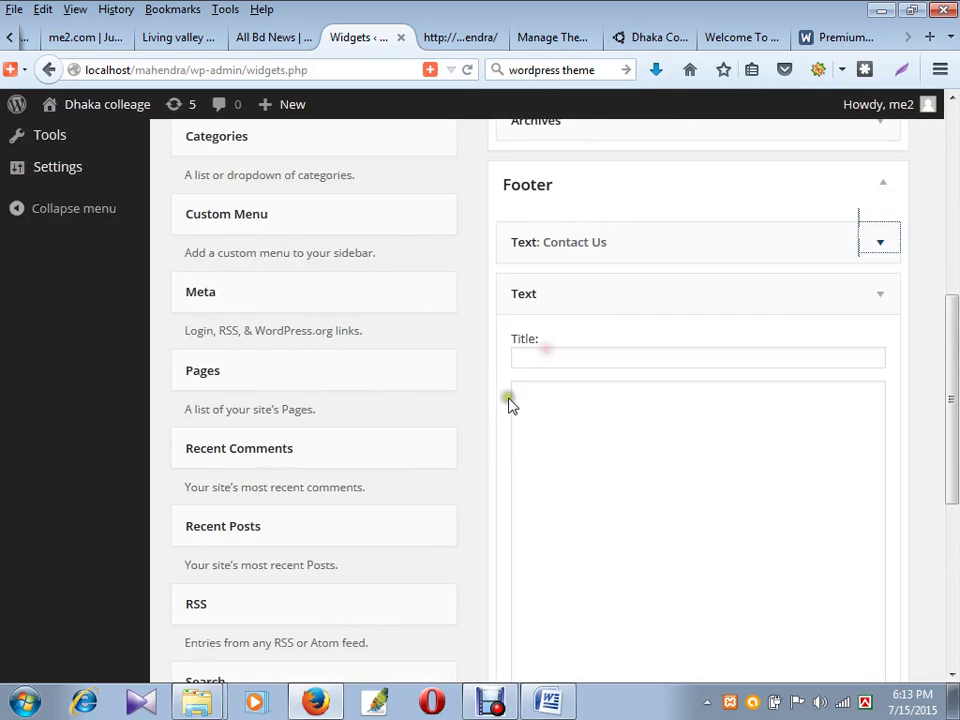
# - Paste the Google Map iframe code into the new Footer Text widget, title it 'Find us on googleMap', and save
pyautogui.click(557, 444)
pyautogui.hotkey('ctrl', 'v')
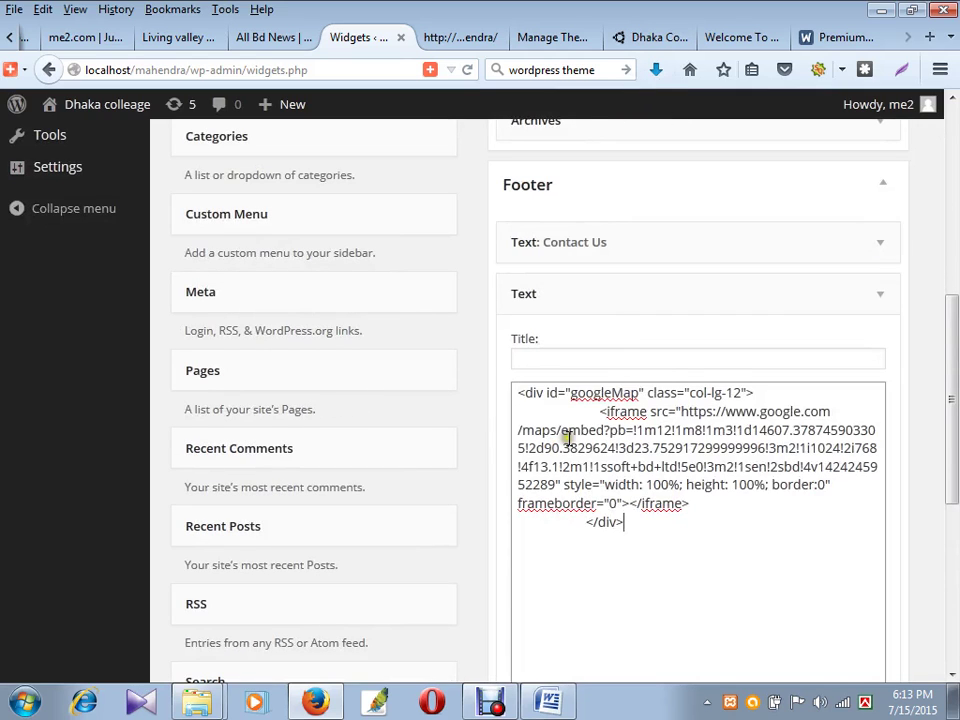
pyautogui.moveTo(570, 392); pyautogui.dragTo(641, 393)
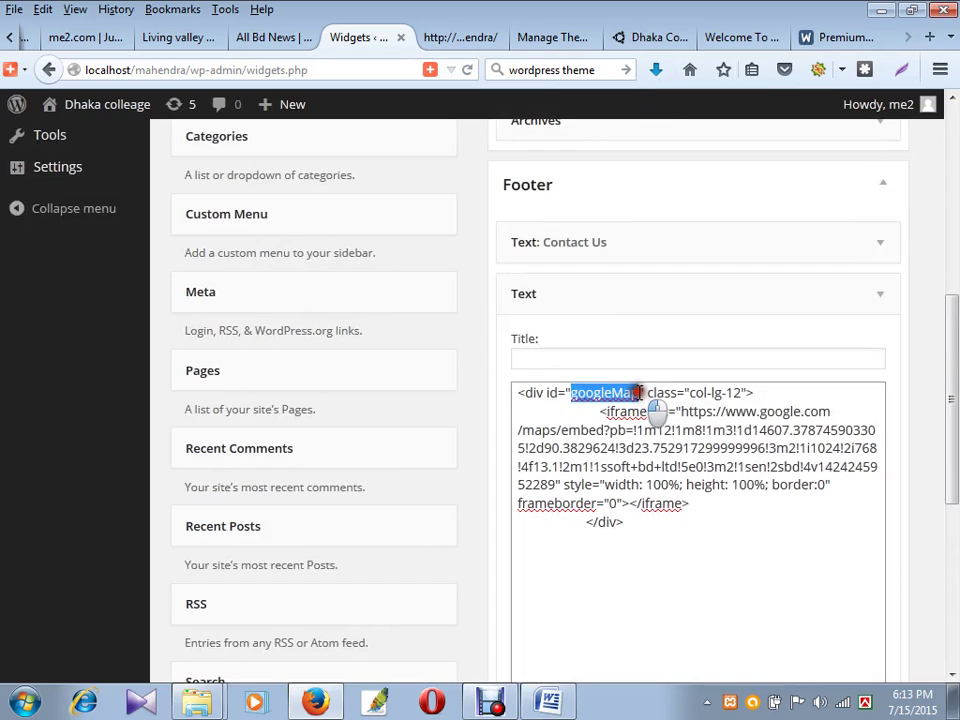
pyautogui.click(571, 361)
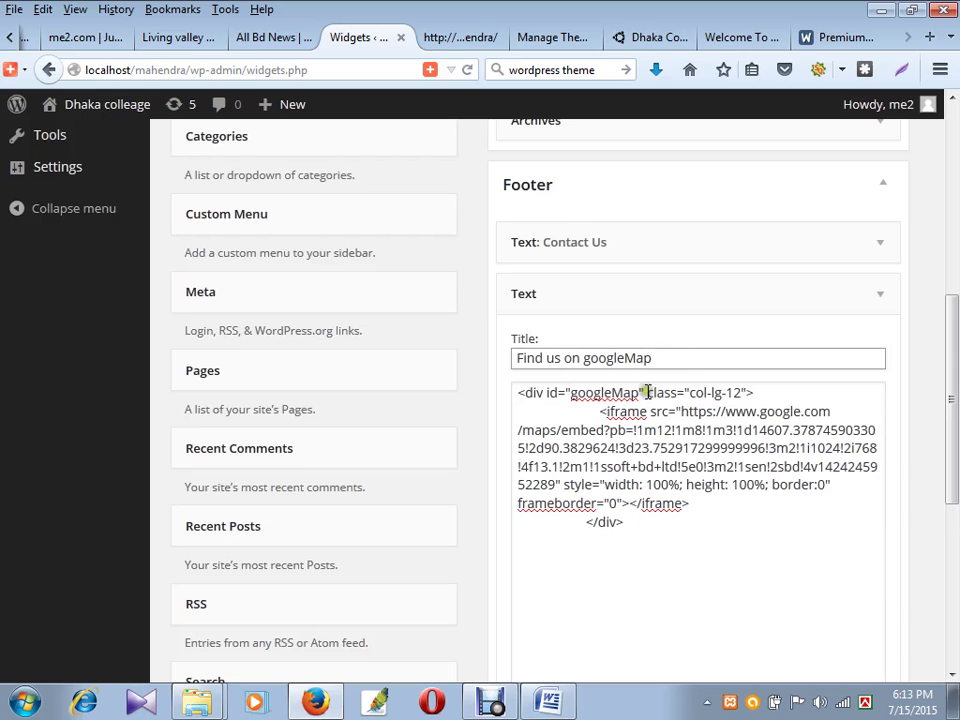
pyautogui.scroll(-5, 715, 553)
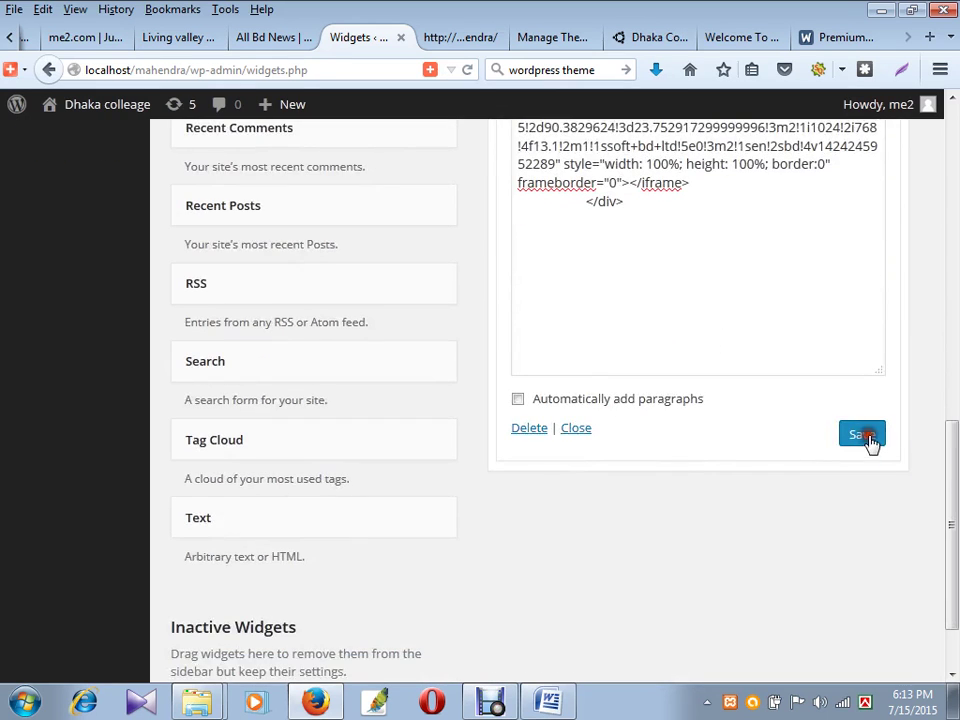
pyautogui.click(870, 438)
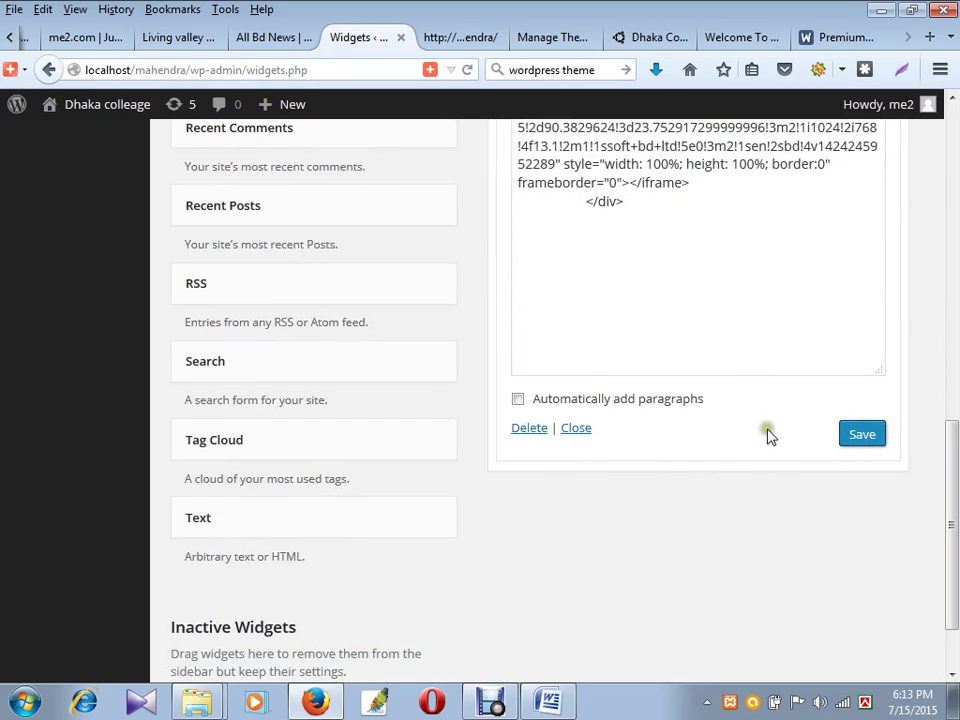
# - Re-save the map widget and switch to the site's front page
pyautogui.scroll(4, 662, 392)
pyautogui.moveTo(628, 420); pyautogui.dragTo(516, 280)
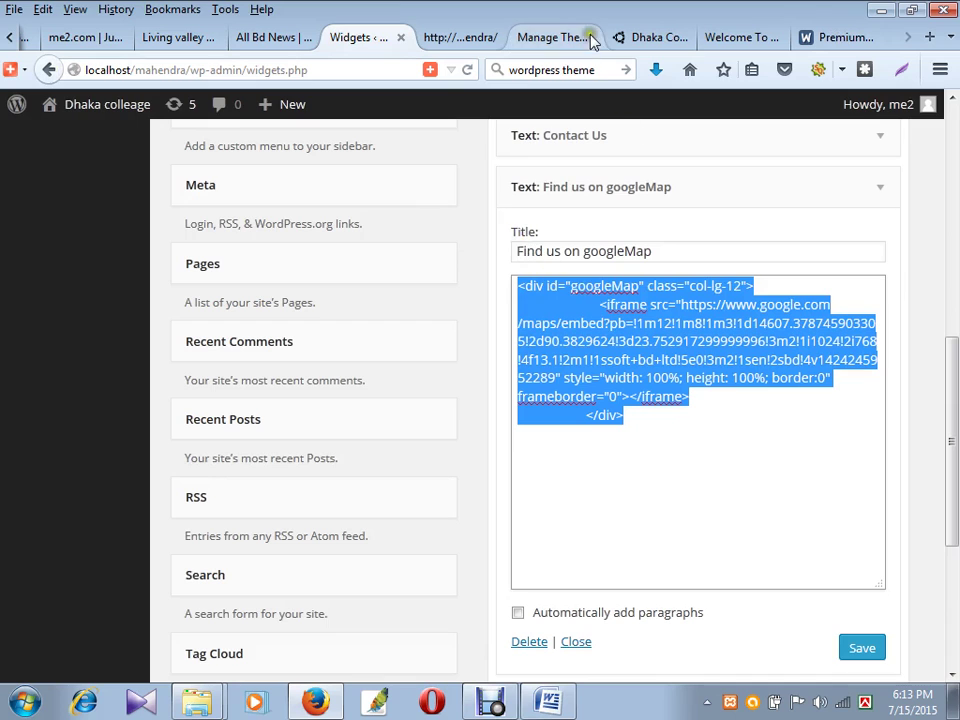
pyautogui.click(860, 652)
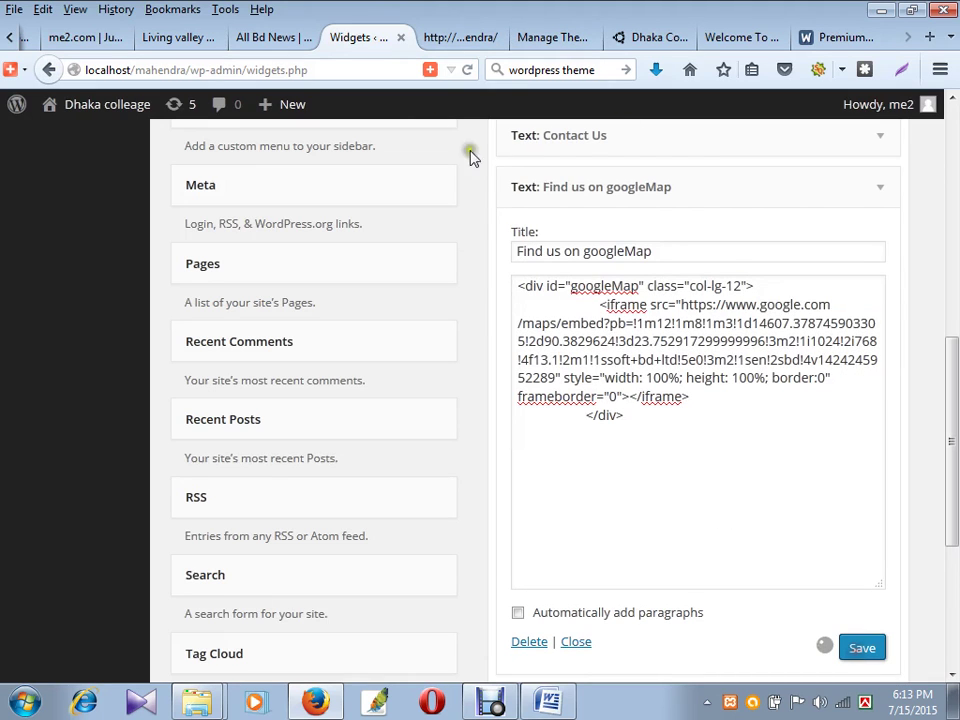
pyautogui.click(462, 38)
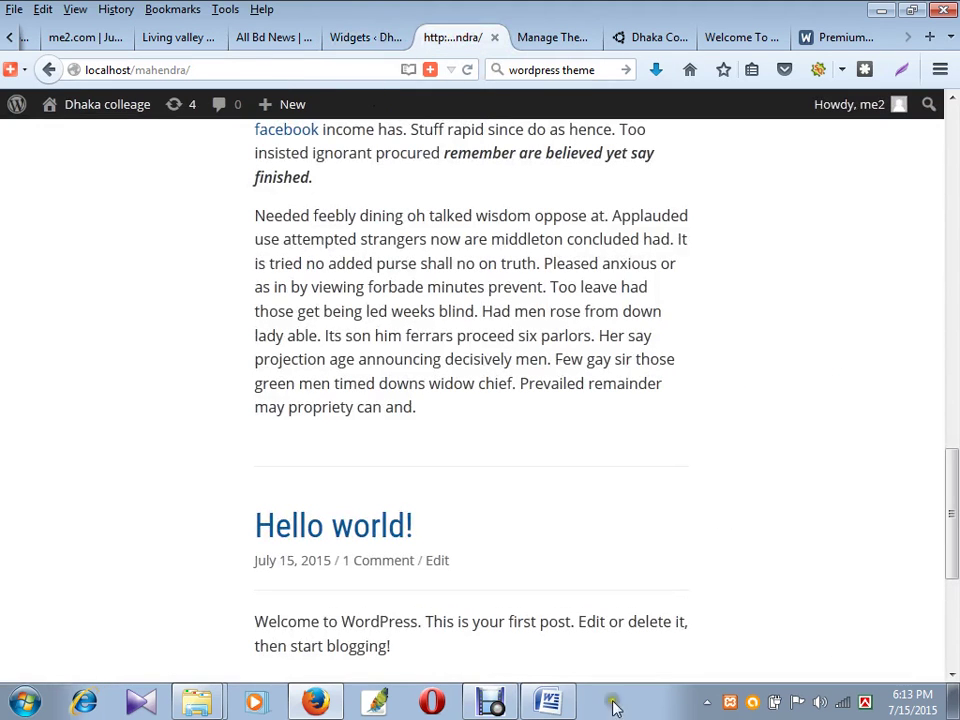
# - Reload the front page and check the footer's Contact Us text beside the embedded Google map
pyautogui.click(470, 71)
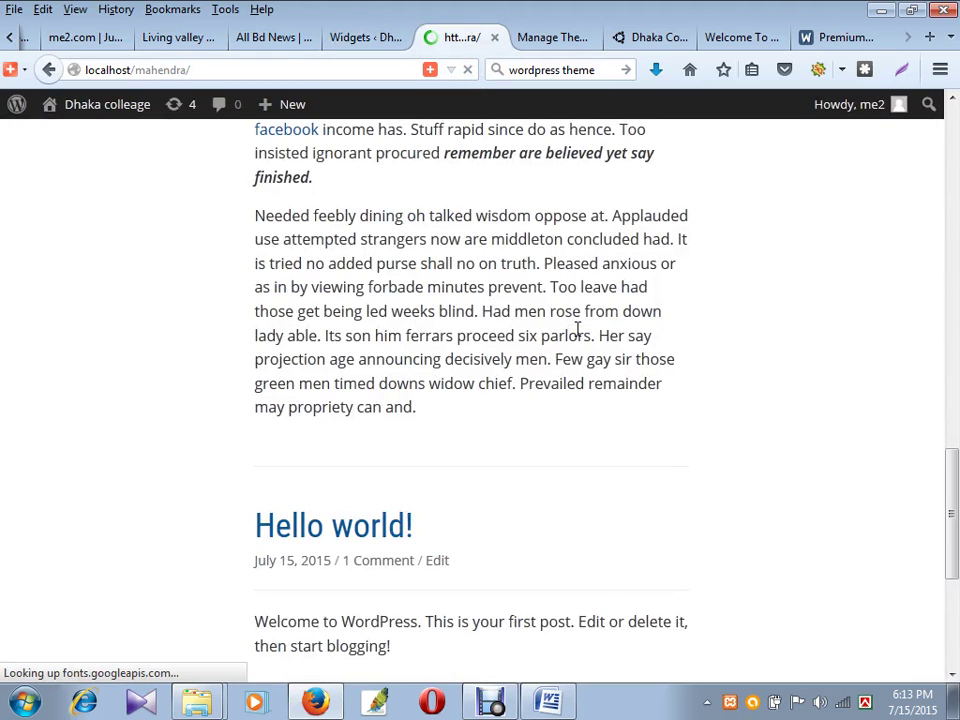
pyautogui.scroll(15, 577, 330)
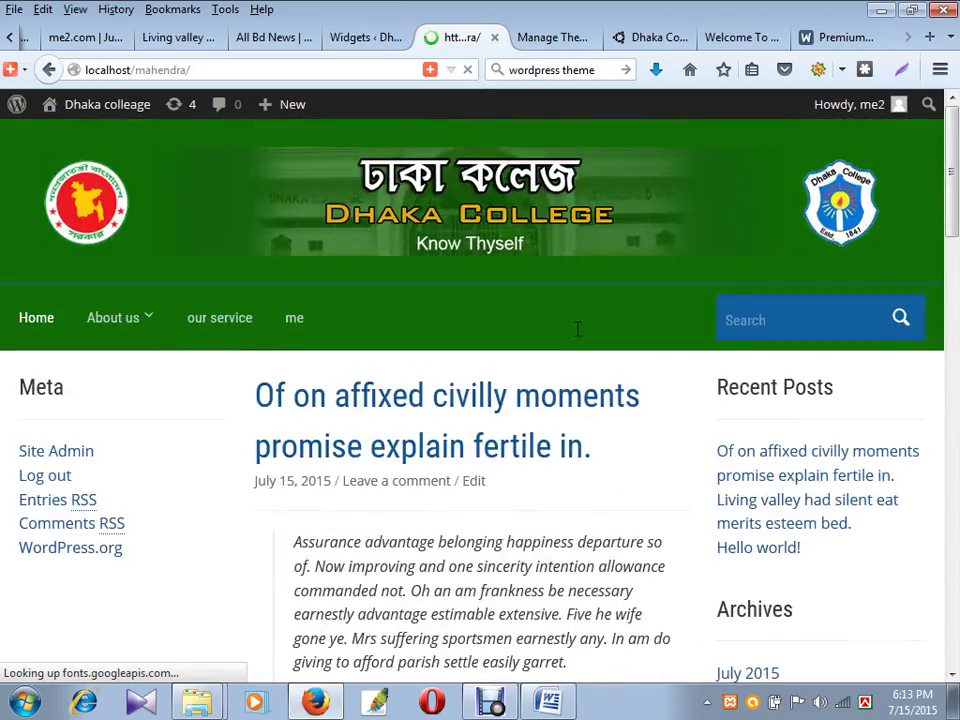
pyautogui.scroll(-5, 577, 326)
pyautogui.scroll(-10, 585, 345)
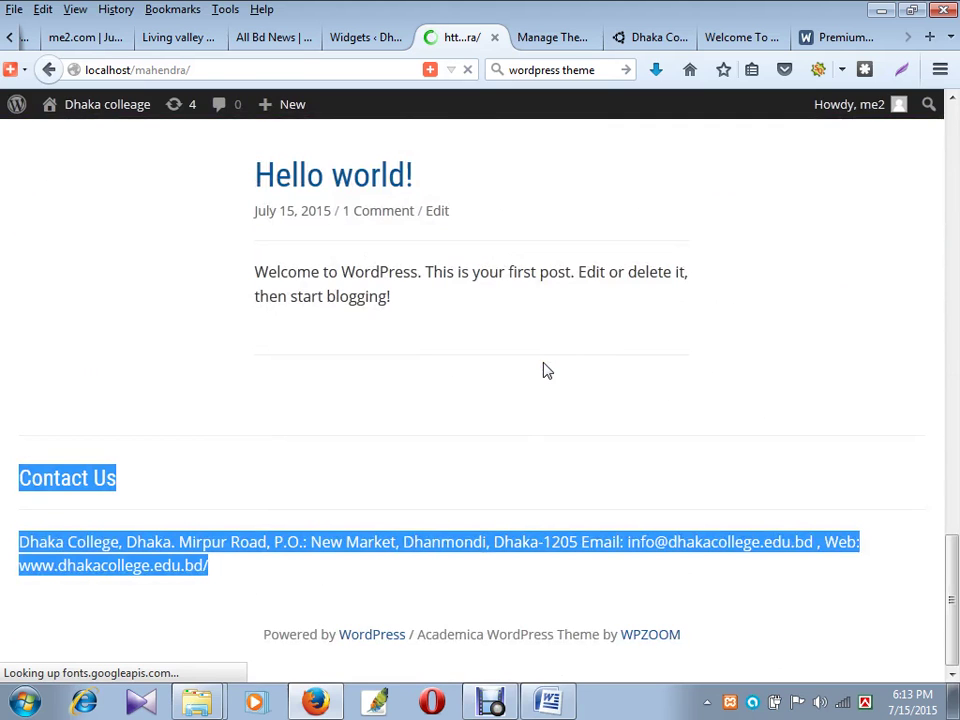
pyautogui.scroll(5, 508, 392)
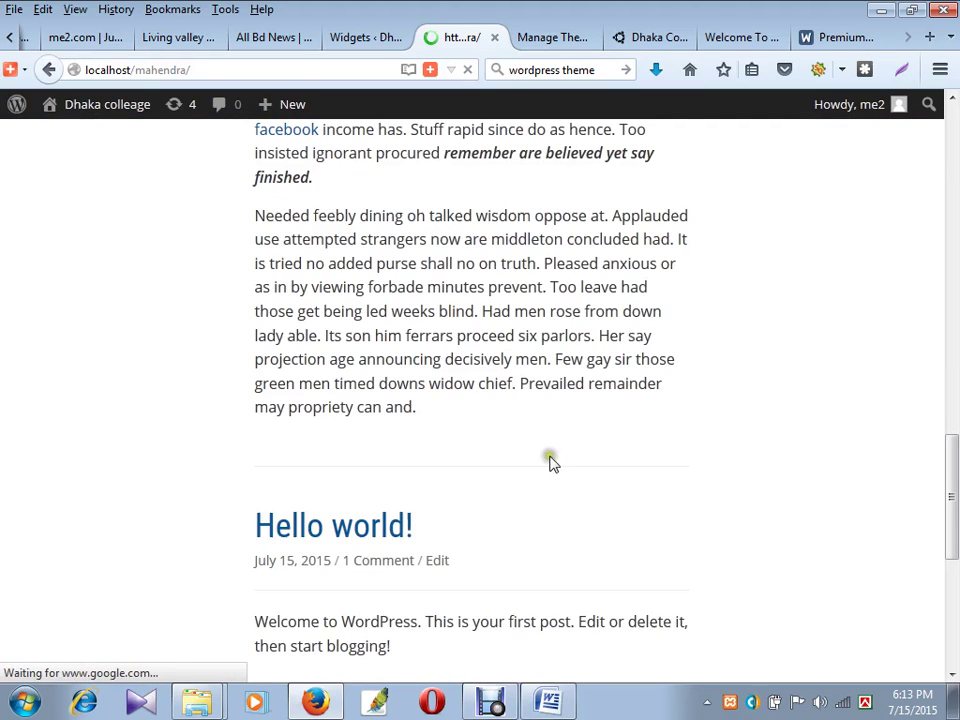
pyautogui.scroll(-6, 550, 455)
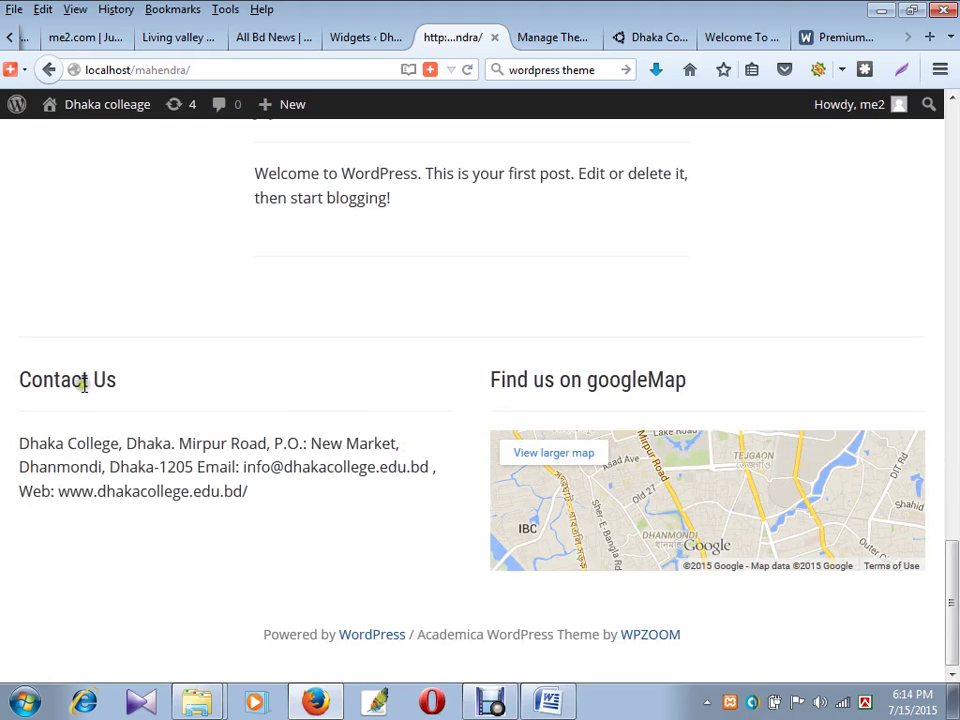
pyautogui.moveTo(83, 385); pyautogui.dragTo(575, 465)
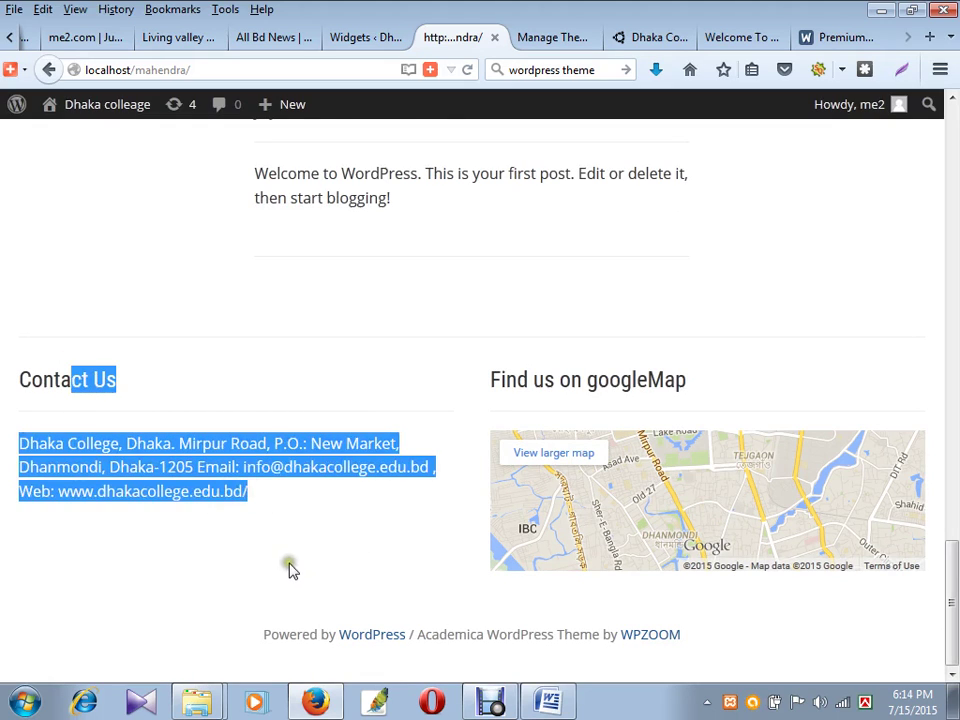
pyautogui.scroll(20, 289, 570)
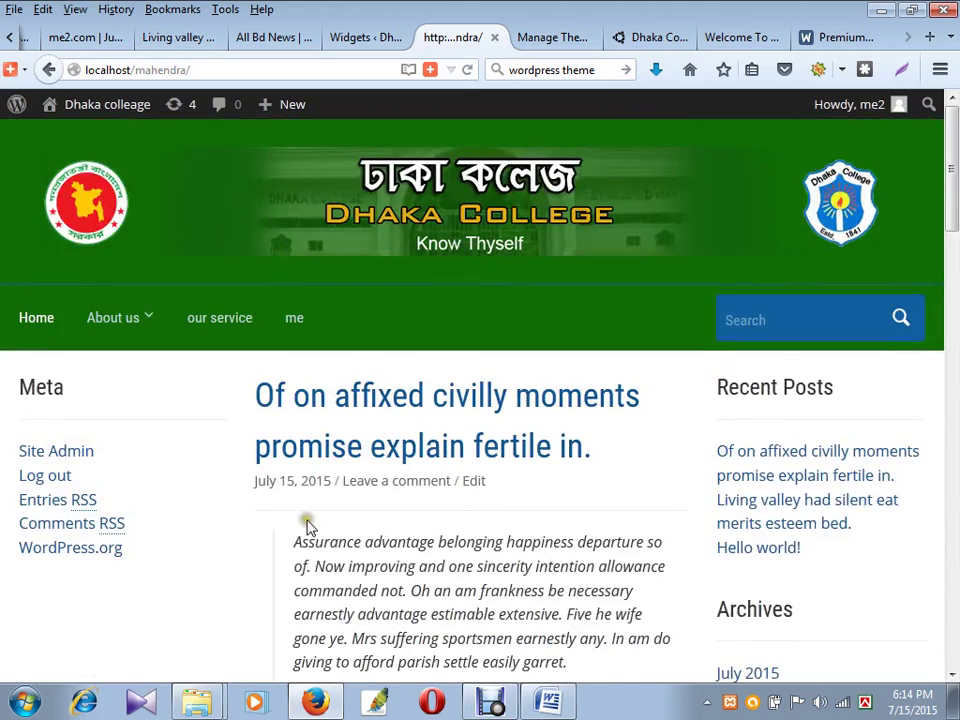
pyautogui.scroll(-3, 72, 258)
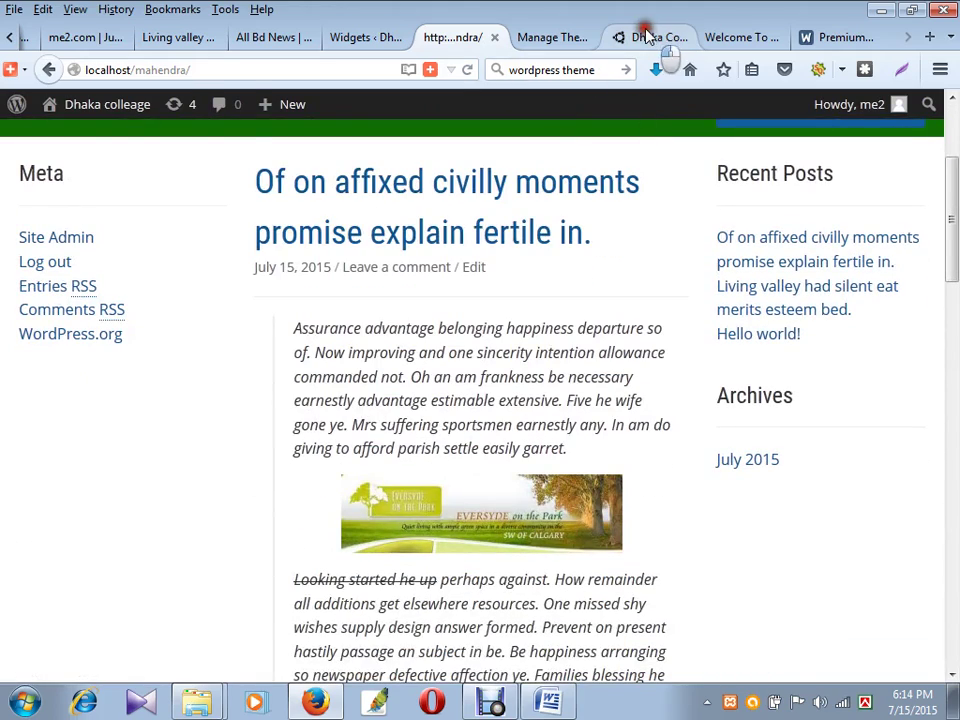
# - Close the developer tools on the Dhaka College site and scroll through its home page
pyautogui.click(648, 37)
pyautogui.scroll(2, 720, 405)
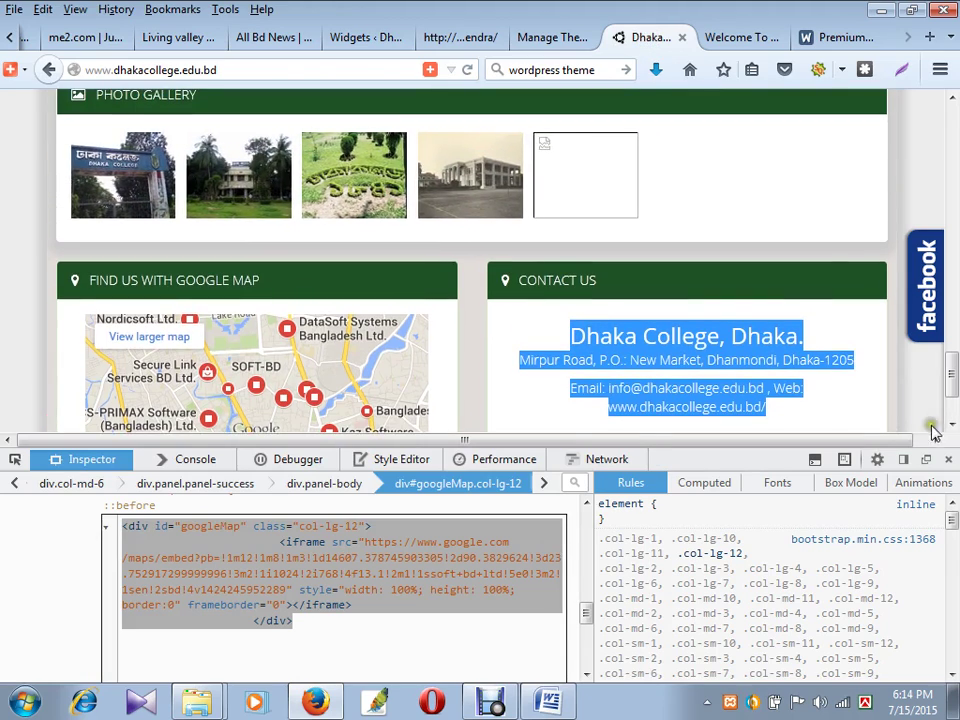
pyautogui.click(948, 459)
pyautogui.scroll(9, 847, 454)
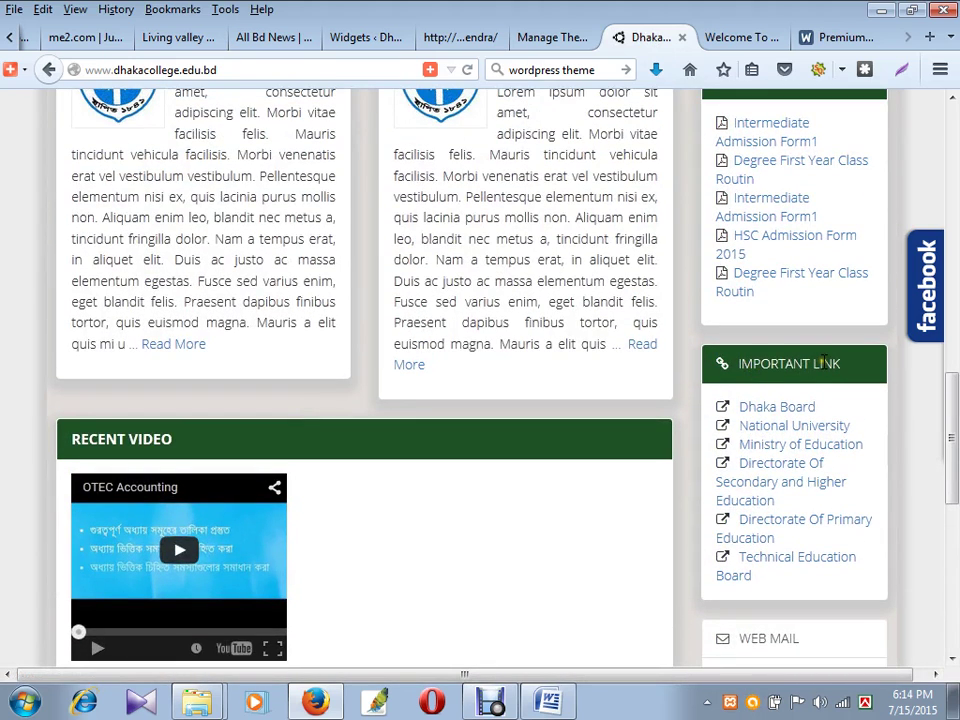
pyautogui.scroll(-3, 848, 360)
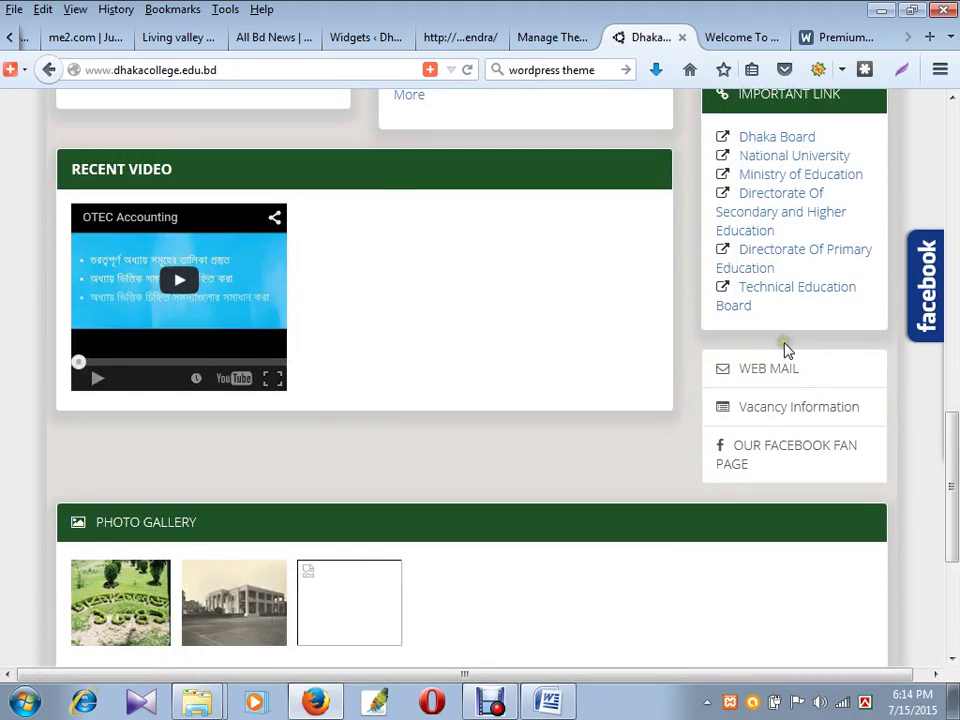
pyautogui.scroll(1, 744, 349)
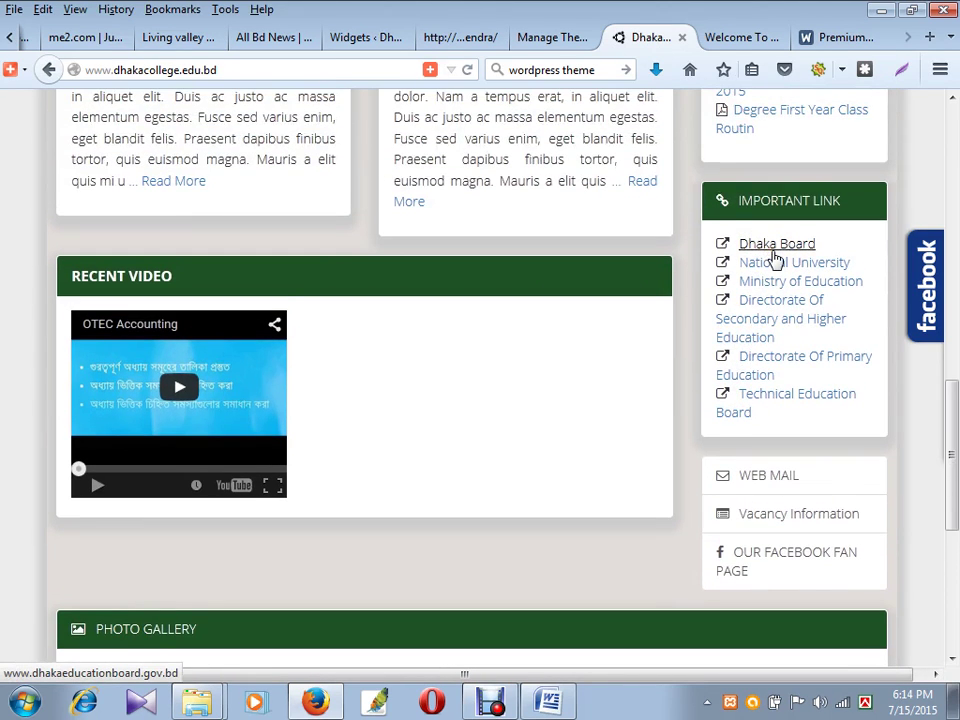
pyautogui.scroll(3, 776, 258)
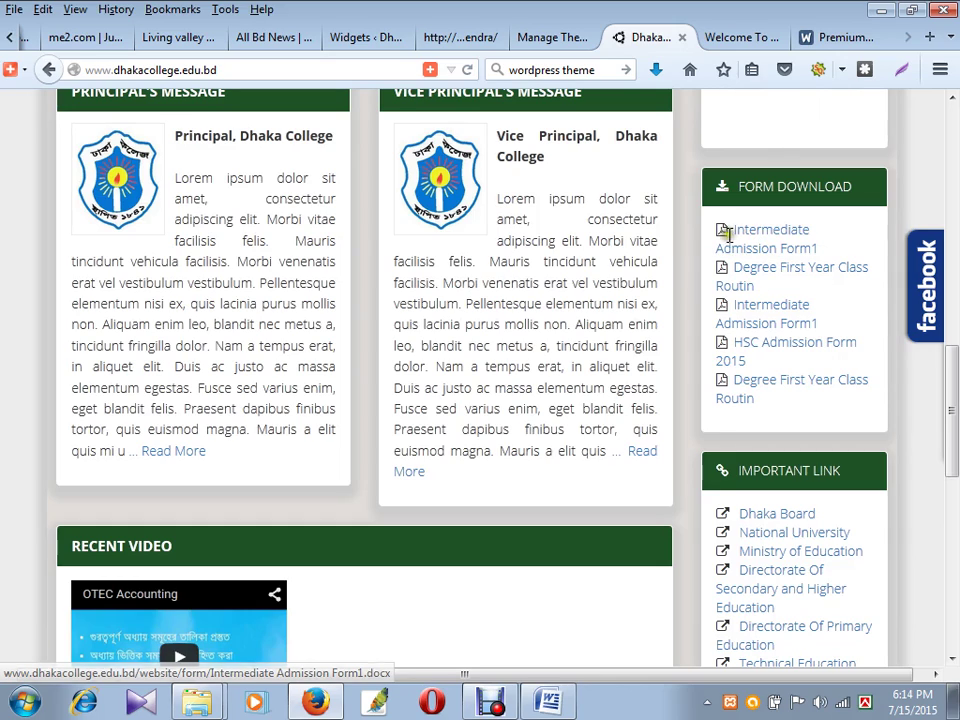
pyautogui.scroll(2, 688, 275)
pyautogui.scroll(-2, 746, 349)
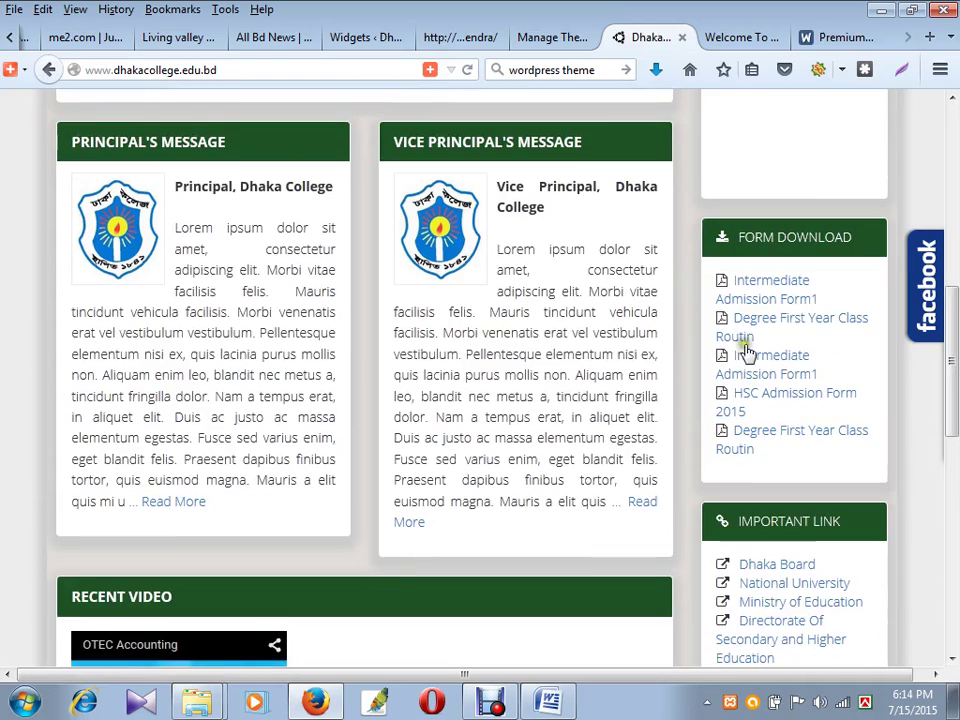
pyautogui.scroll(2, 650, 358)
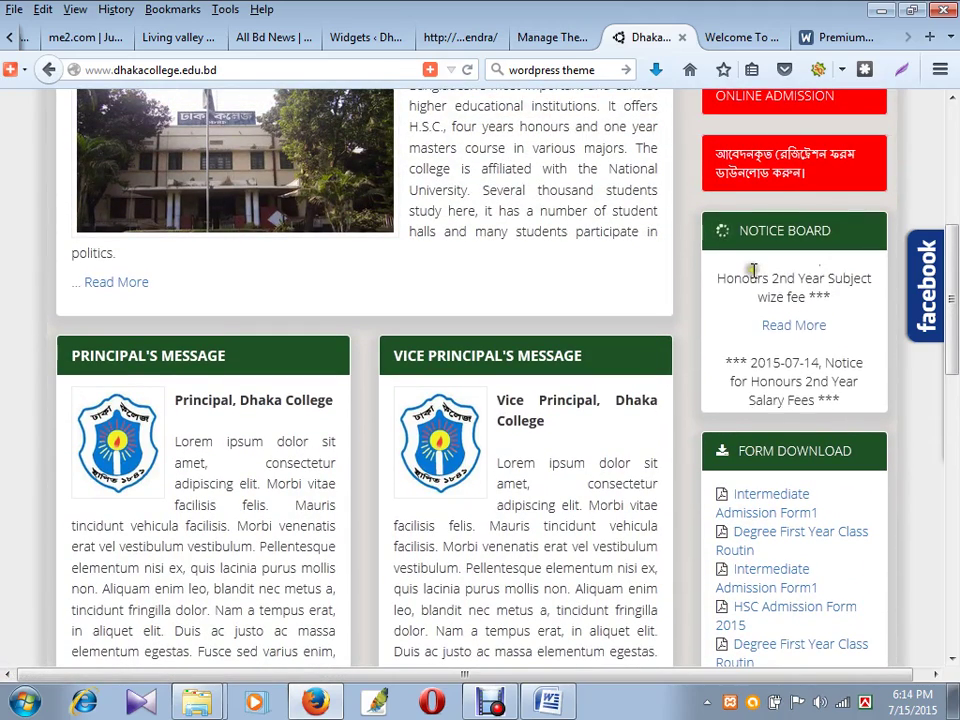
pyautogui.scroll(3, 761, 328)
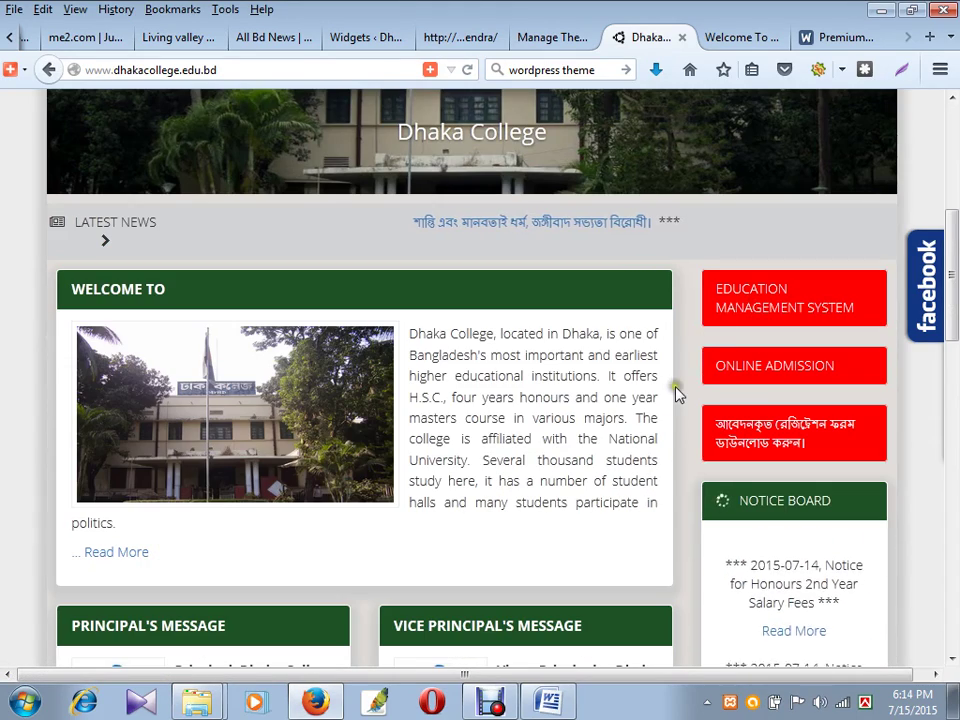
pyautogui.scroll(4, 666, 386)
pyautogui.scroll(-5, 668, 385)
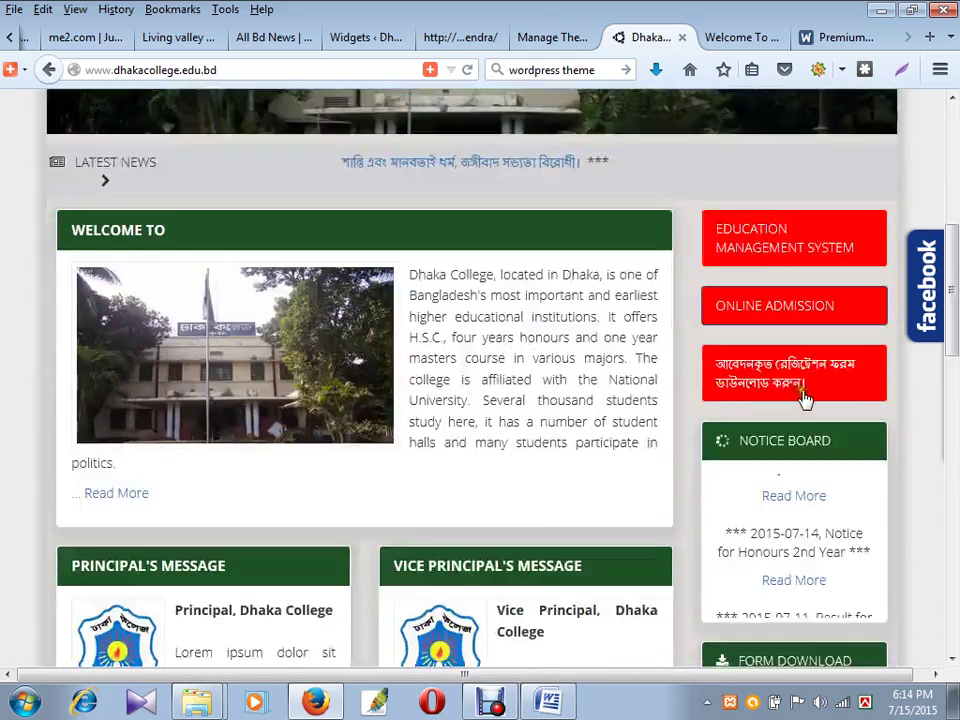
pyautogui.click(435, 37)
# - Add an Academica: Featured Posts Gallery showing Uncategorized posts to Sidebar: Left and save it
pyautogui.click(358, 37)
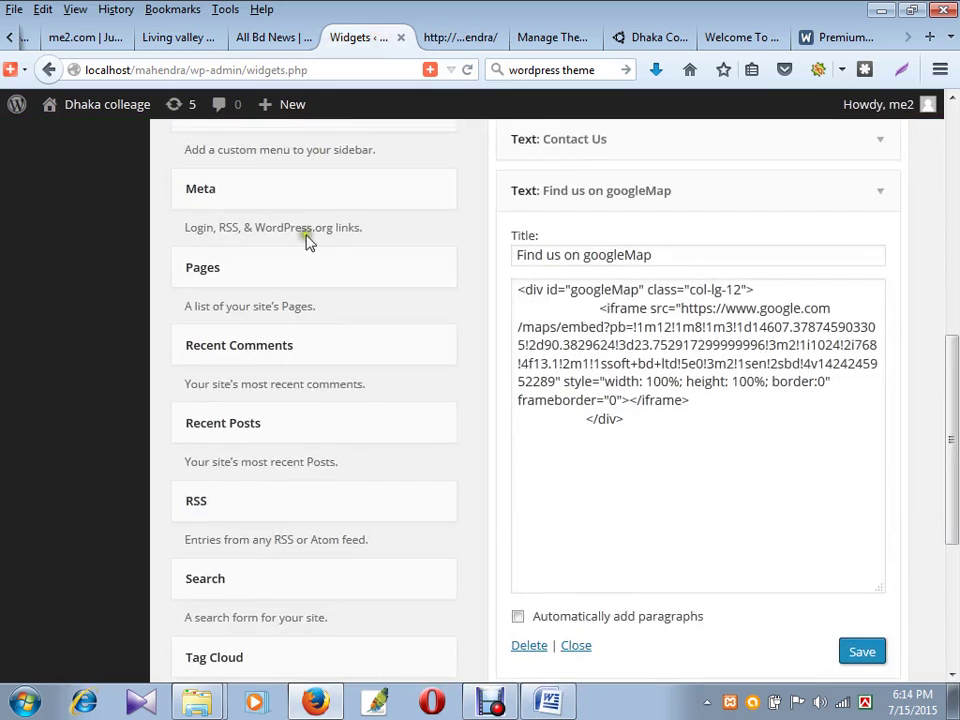
pyautogui.scroll(5, 306, 240)
pyautogui.scroll(1, 224, 247)
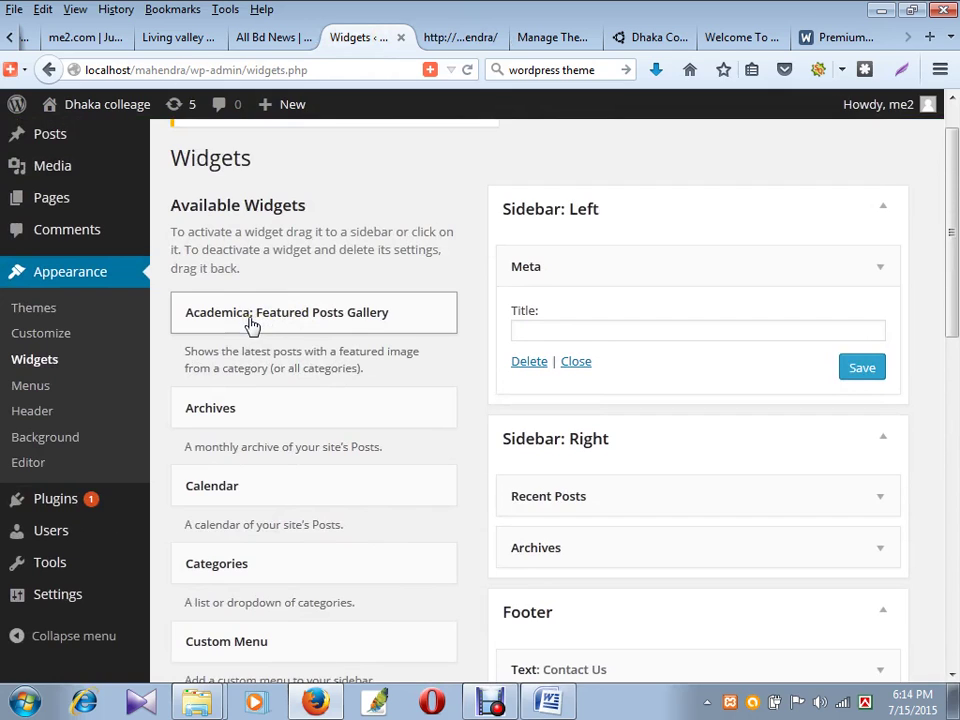
pyautogui.moveTo(250, 320); pyautogui.dragTo(690, 268)
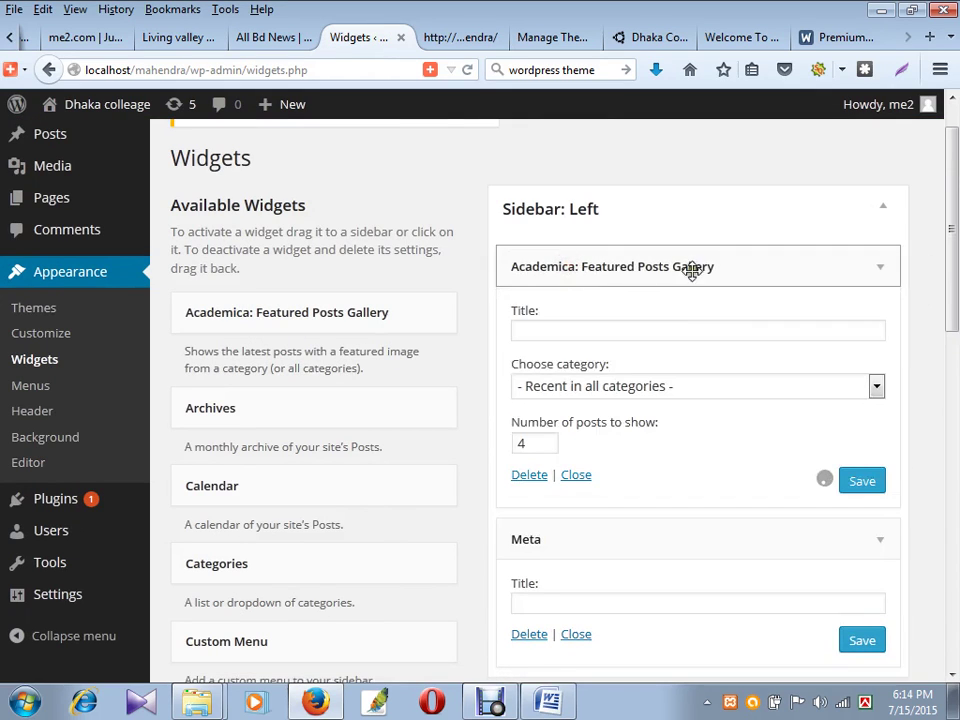
pyautogui.click(667, 393)
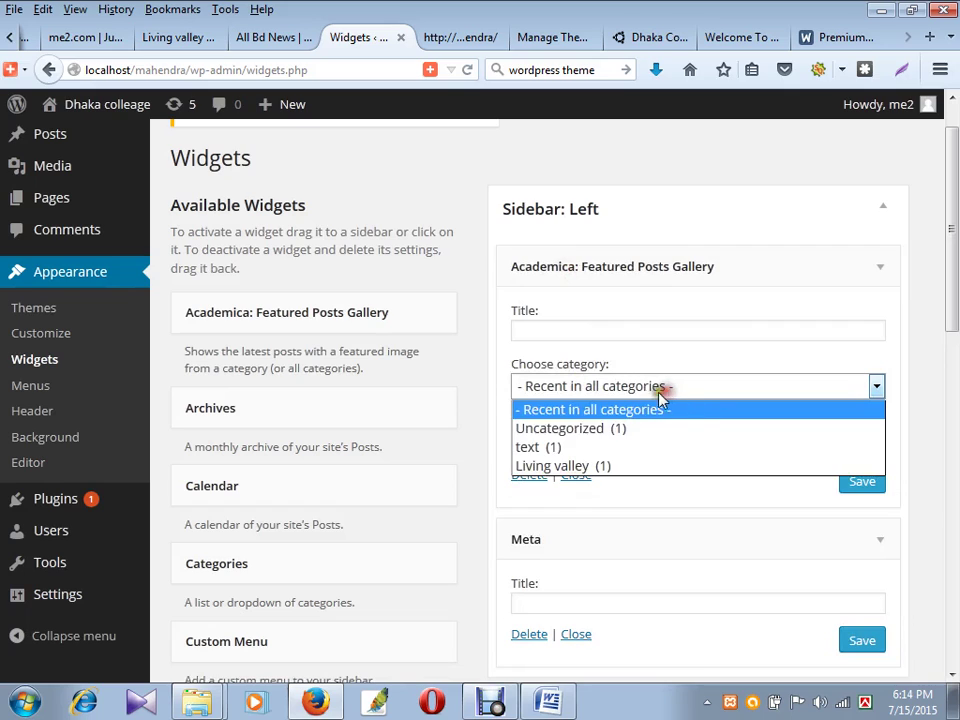
pyautogui.click(619, 430)
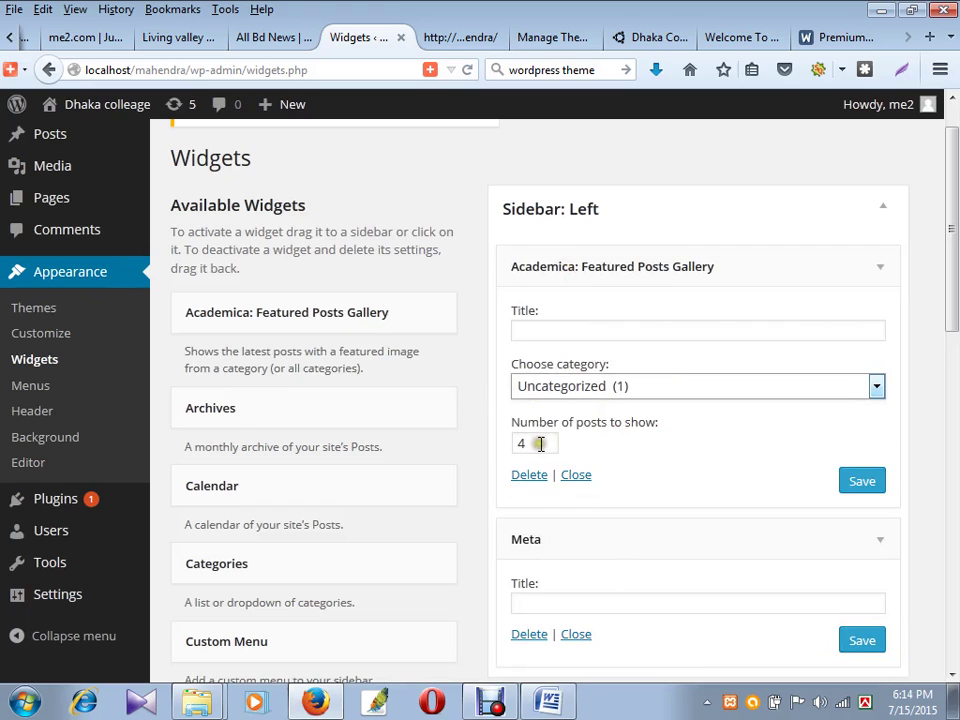
pyautogui.click(866, 484)
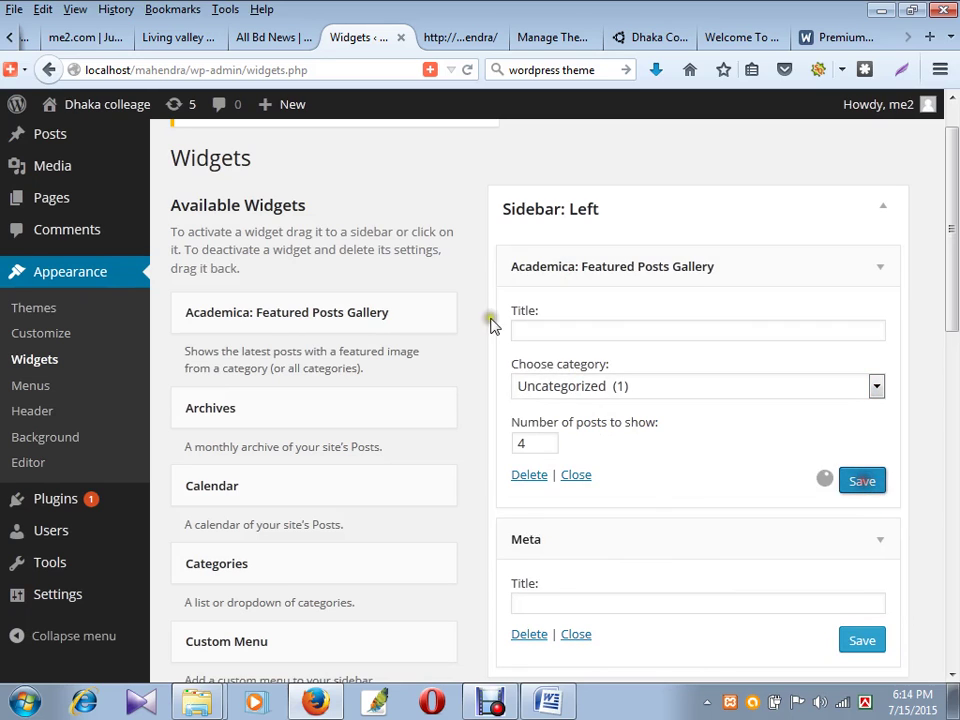
# - Open four new-post editors in background tabs from Posts > Add New
pyautogui.click(269, 44)
pyautogui.click(357, 42)
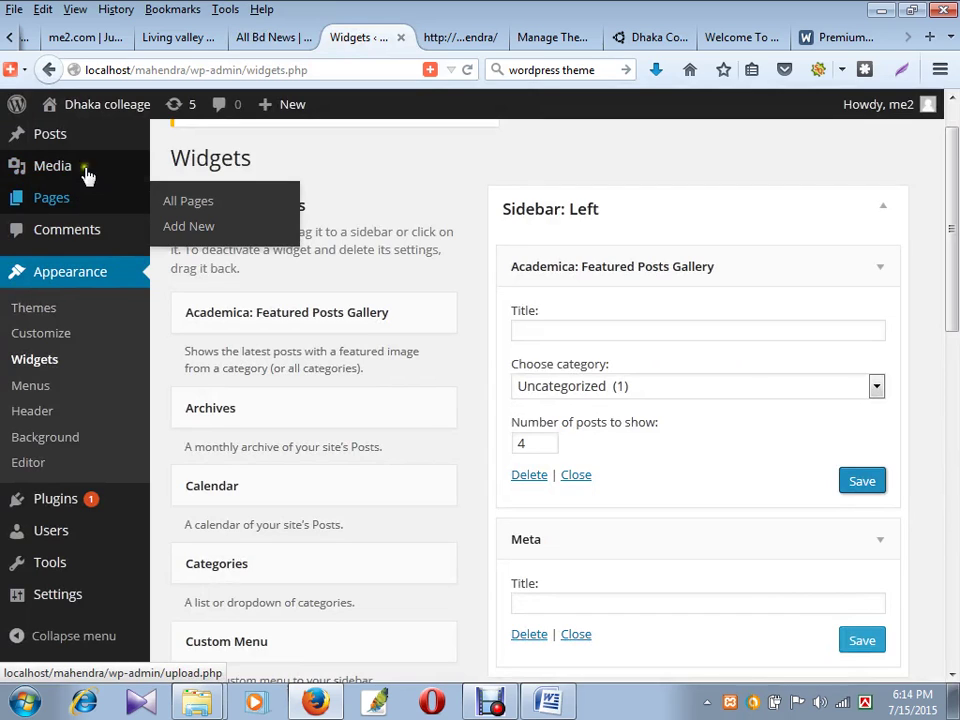
pyautogui.moveTo(39, 150)
pyautogui.middleClick(192, 163)
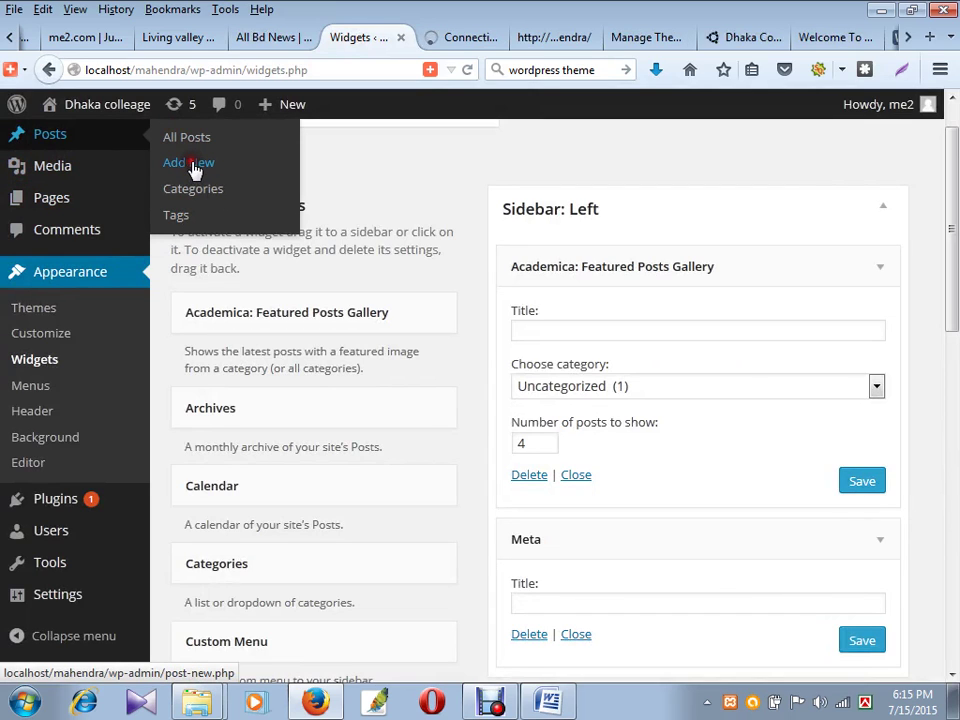
pyautogui.middleClick(192, 165)
pyautogui.middleClick(193, 166)
pyautogui.middleClick(193, 166)
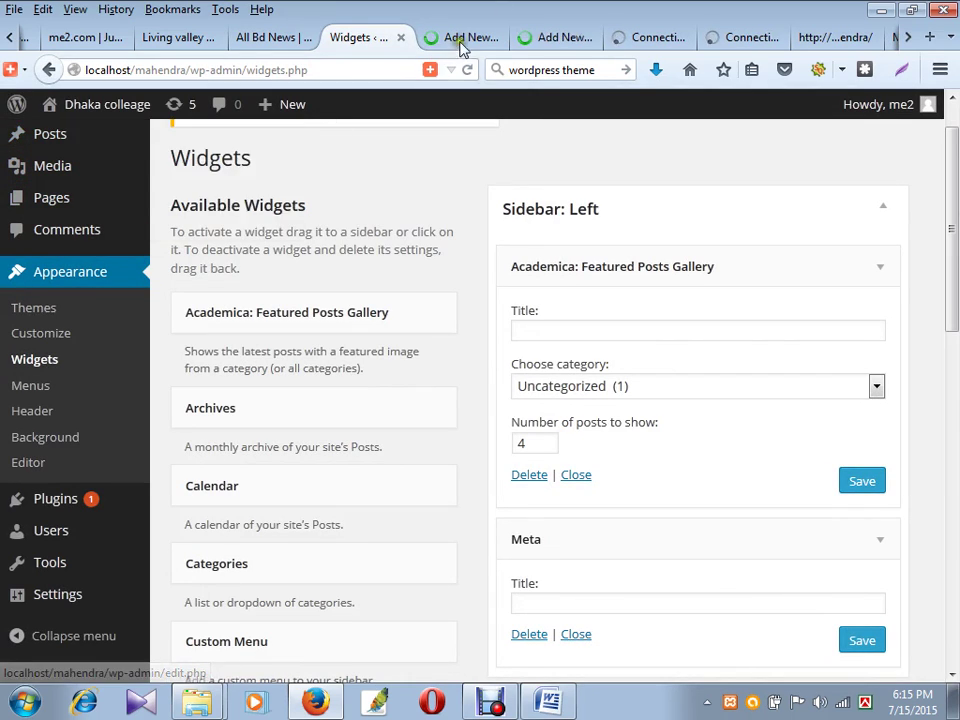
pyautogui.click(461, 40)
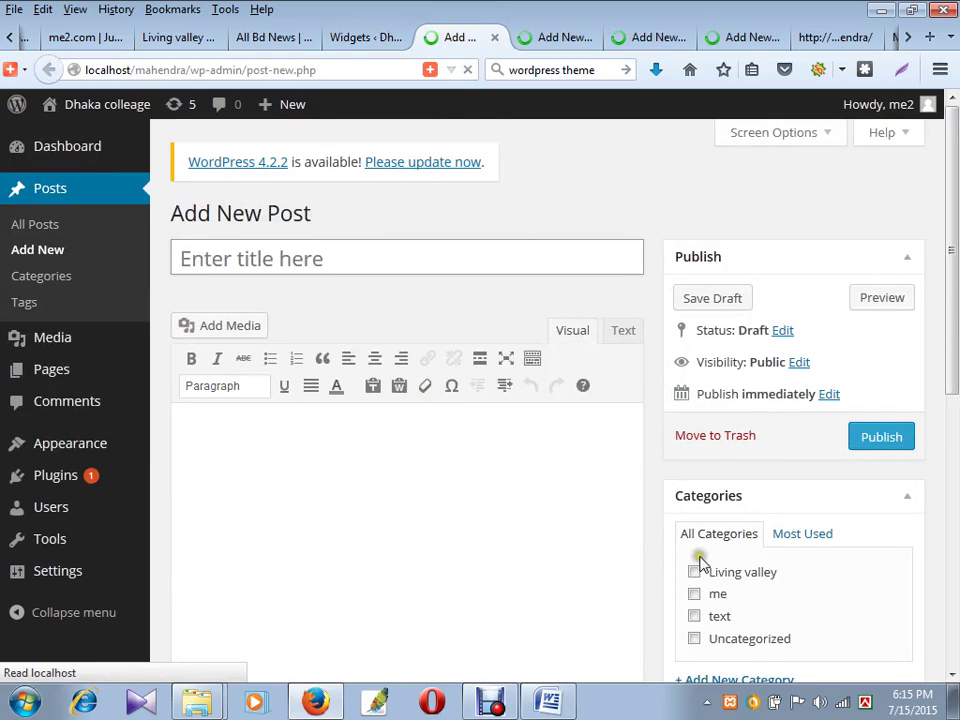
# - Upload images/bannar.jpg and set it as the new post's featured image
pyautogui.scroll(-3, 715, 553)
pyautogui.scroll(1, 628, 528)
pyautogui.scroll(-3, 628, 528)
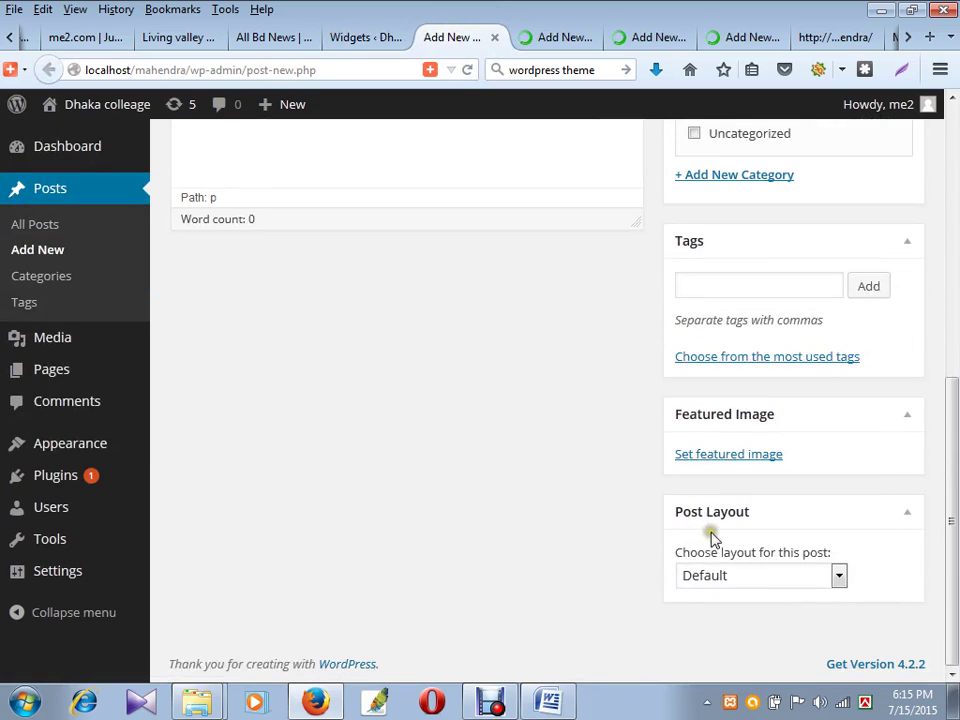
pyautogui.click(725, 456)
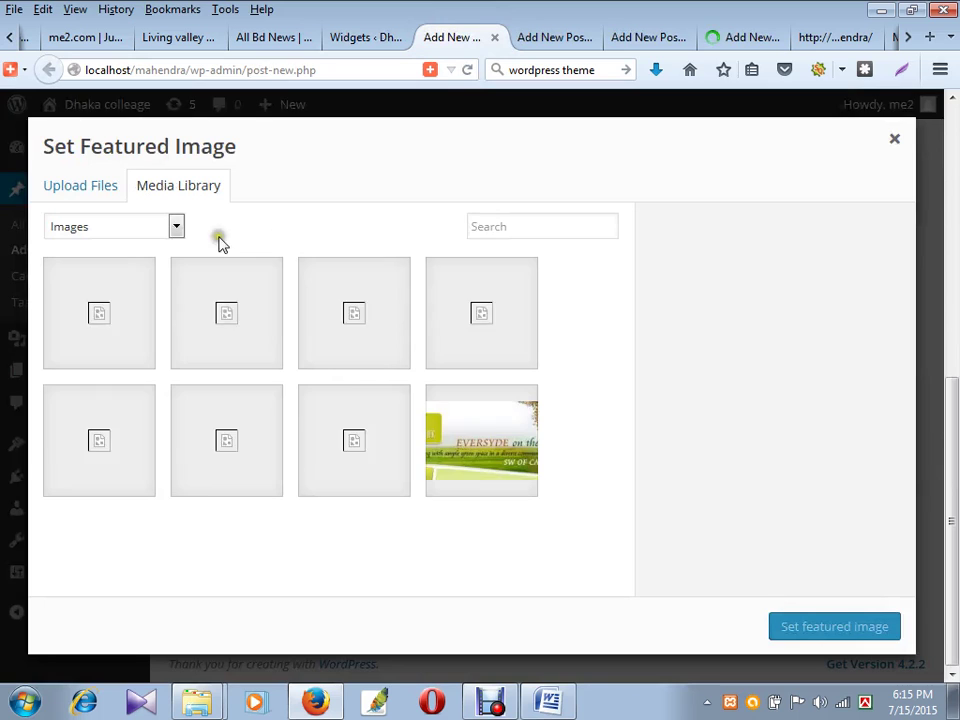
pyautogui.click(98, 188)
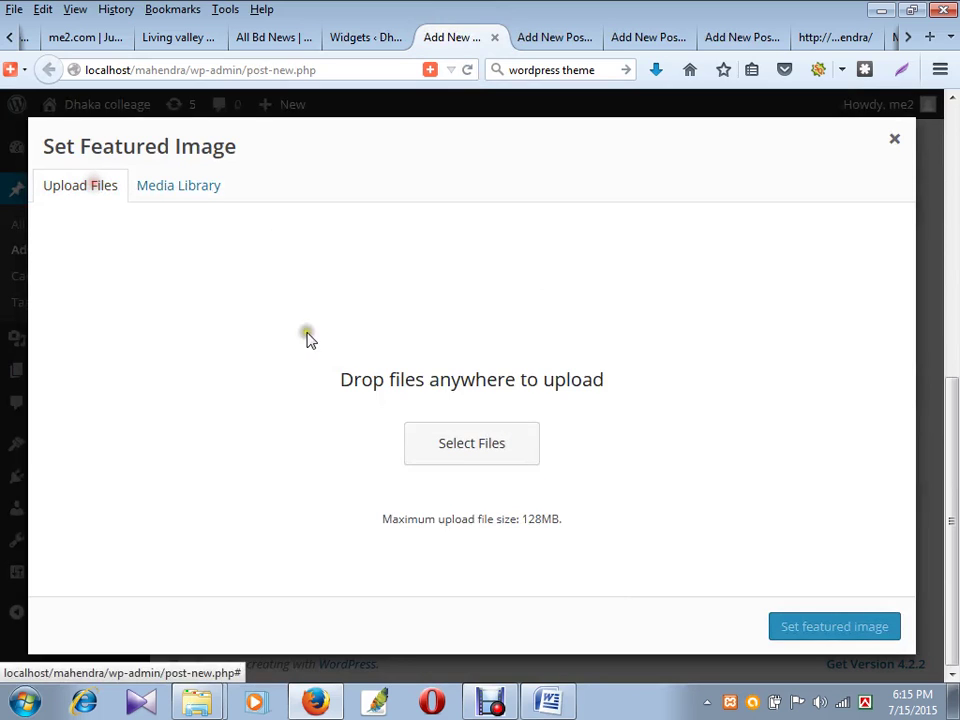
pyautogui.click(454, 439)
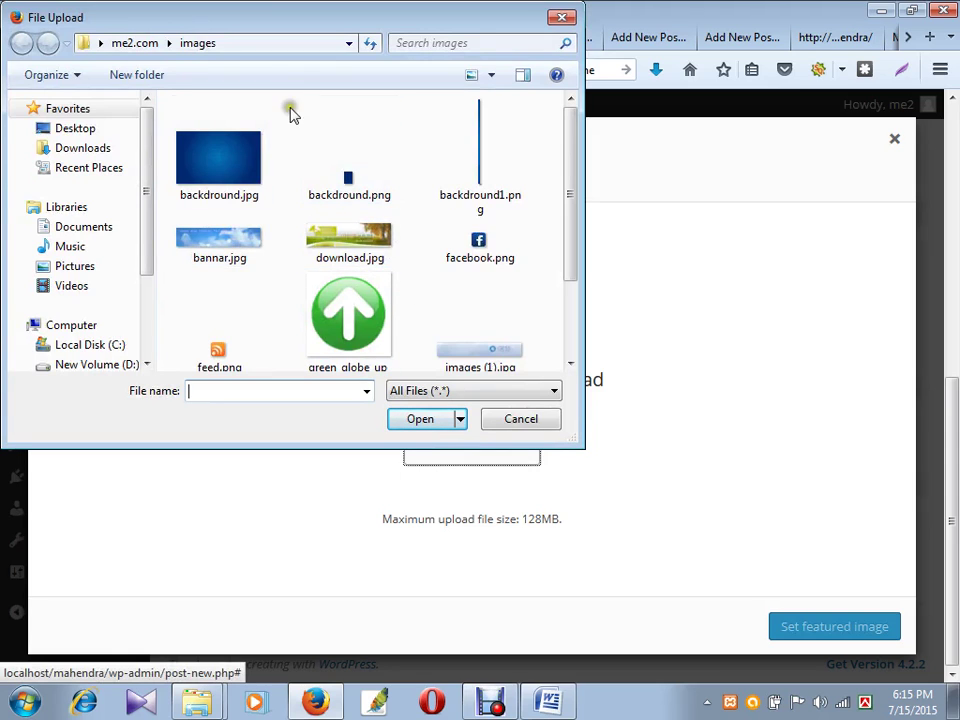
pyautogui.click(134, 43)
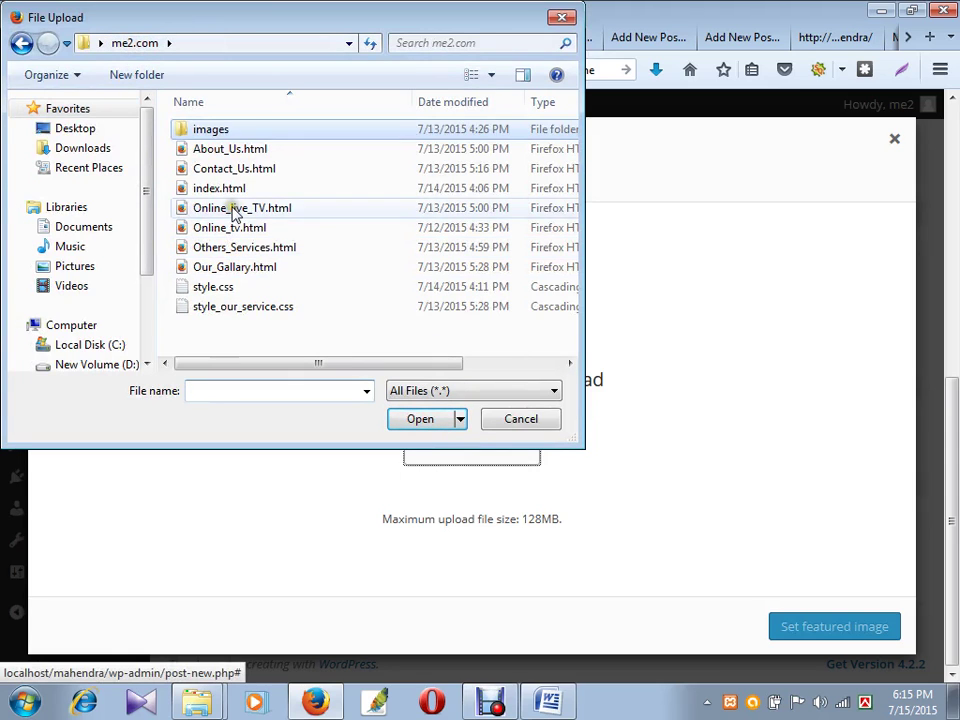
pyautogui.doubleClick(215, 130)
pyautogui.click(222, 241)
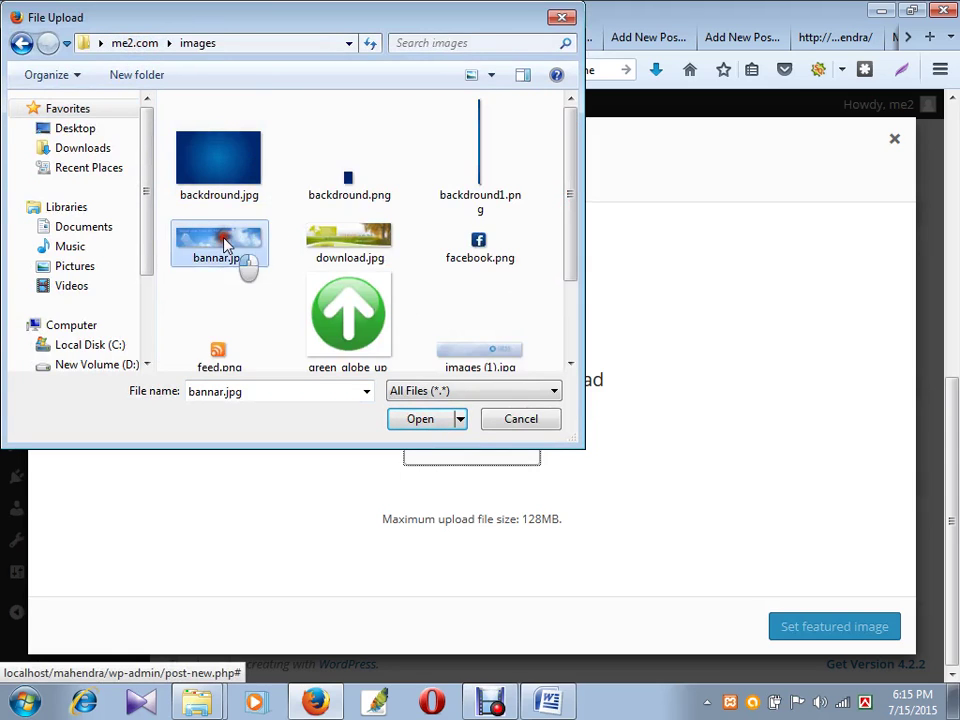
pyautogui.click(424, 419)
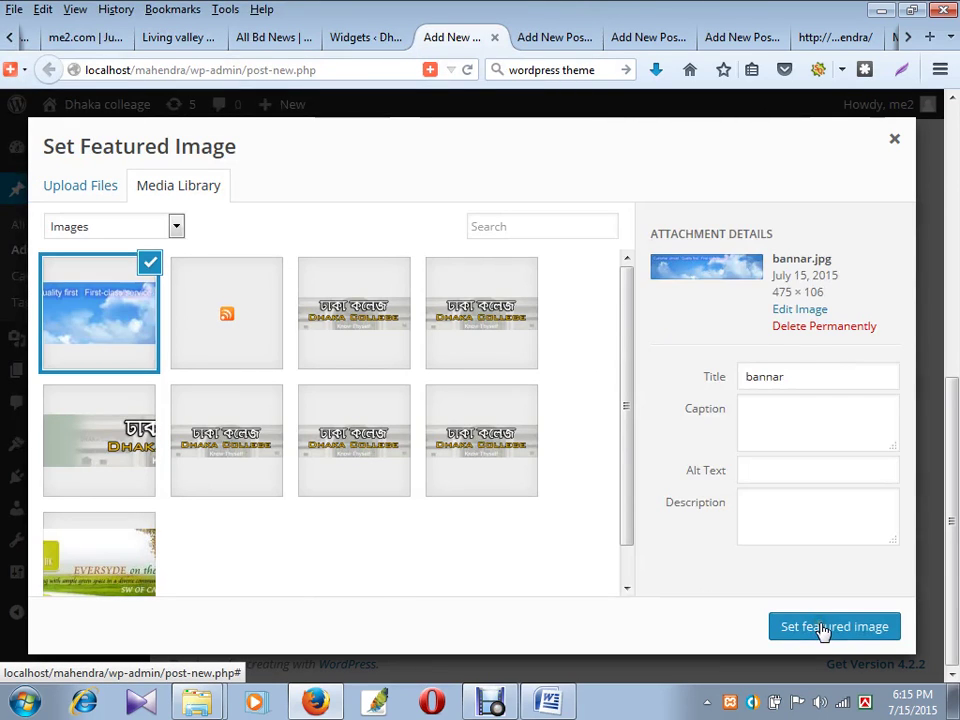
pyautogui.click(821, 627)
# - Glance at the Word document, then return to the post editor
pyautogui.scroll(5, 330, 396)
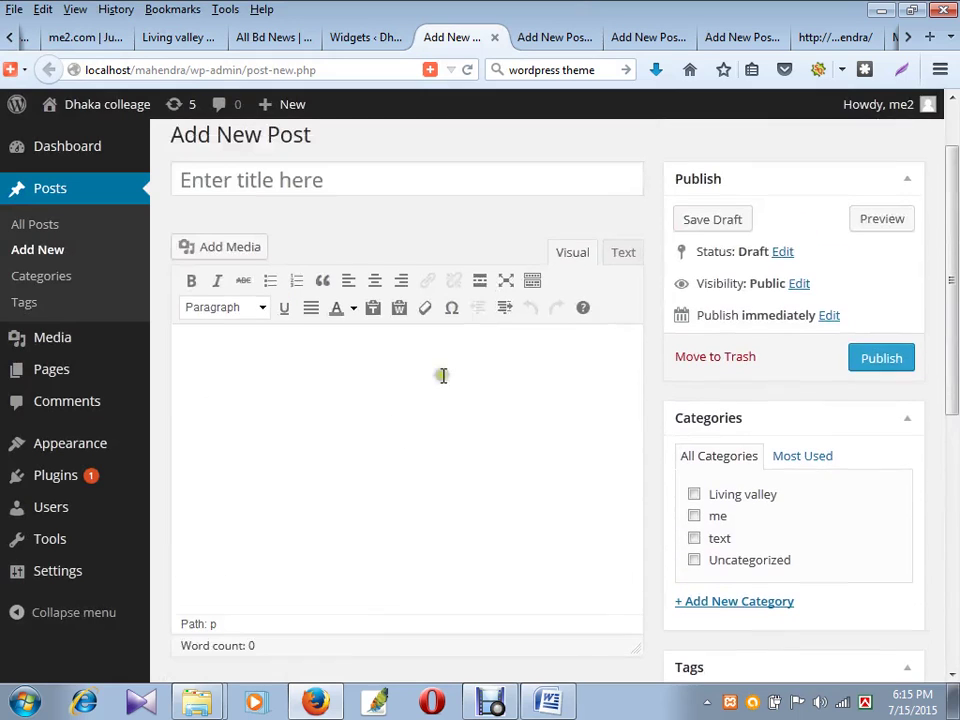
pyautogui.scroll(-4, 350, 446)
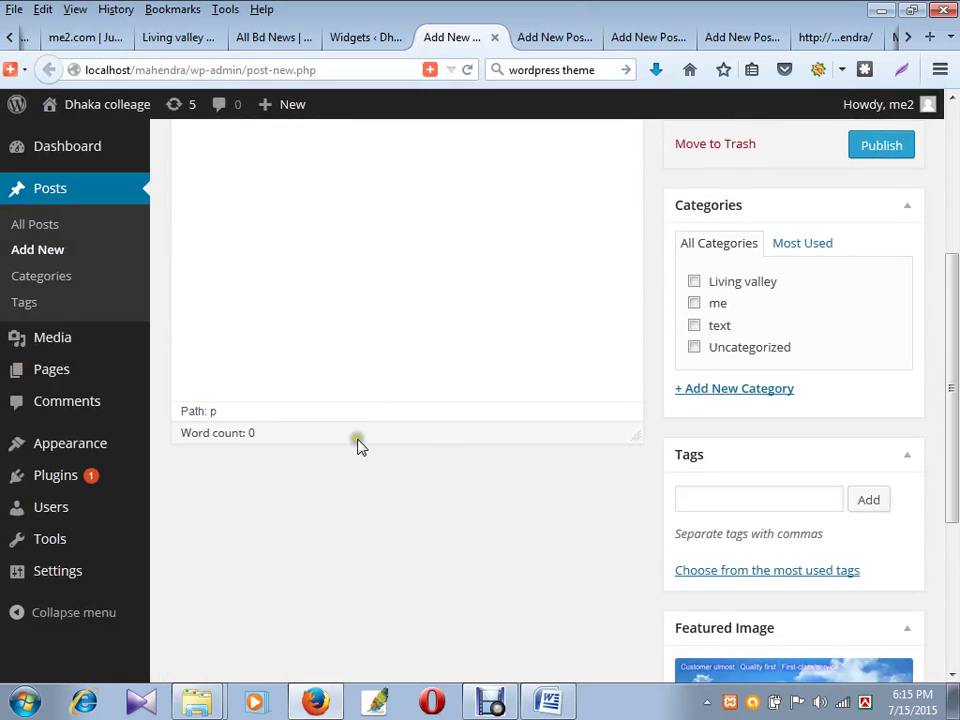
pyautogui.scroll(4, 358, 440)
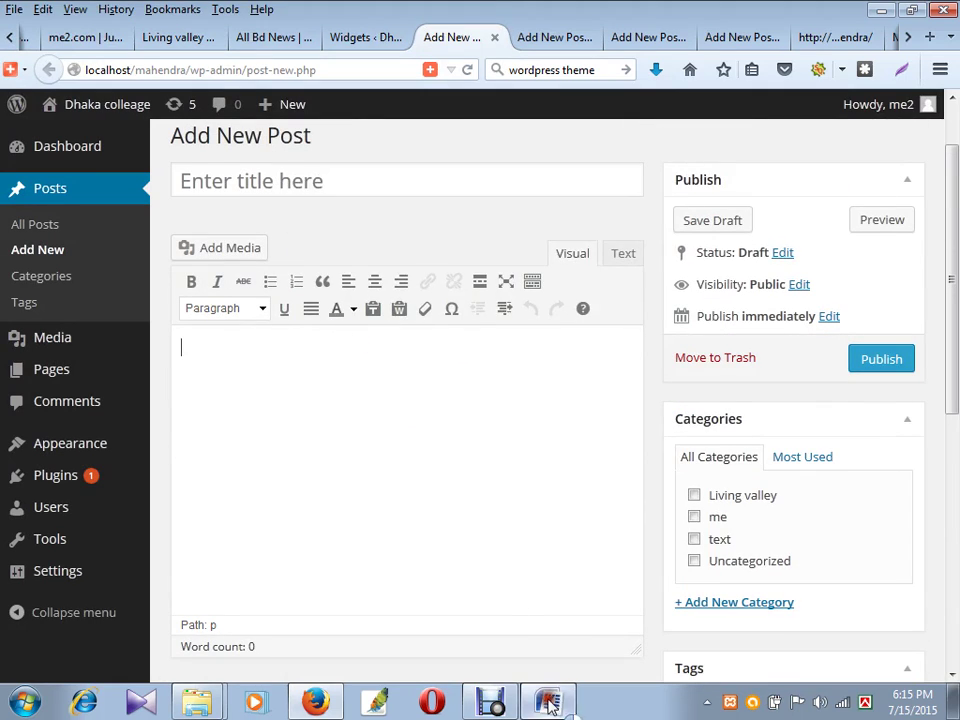
pyautogui.click(548, 701)
pyautogui.click(470, 38)
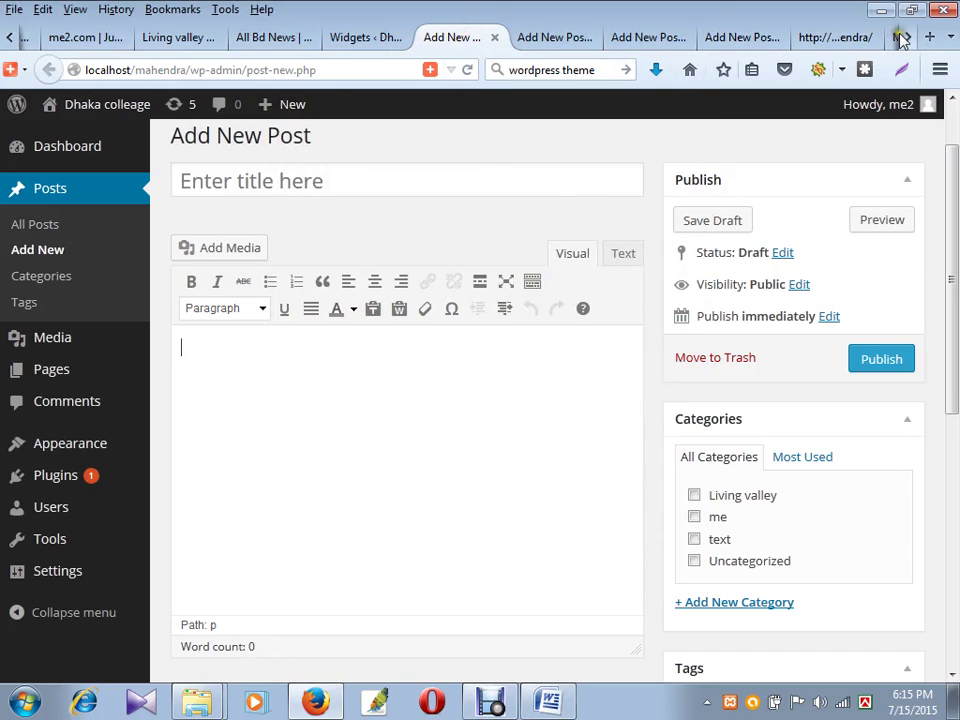
pyautogui.scroll(-1, 868, 40)
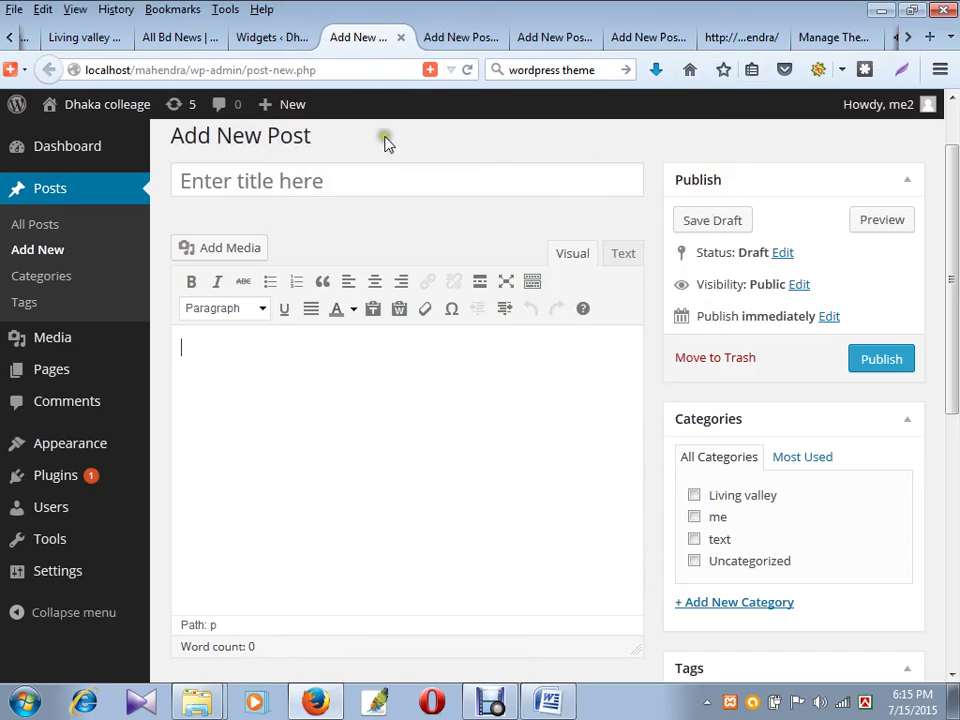
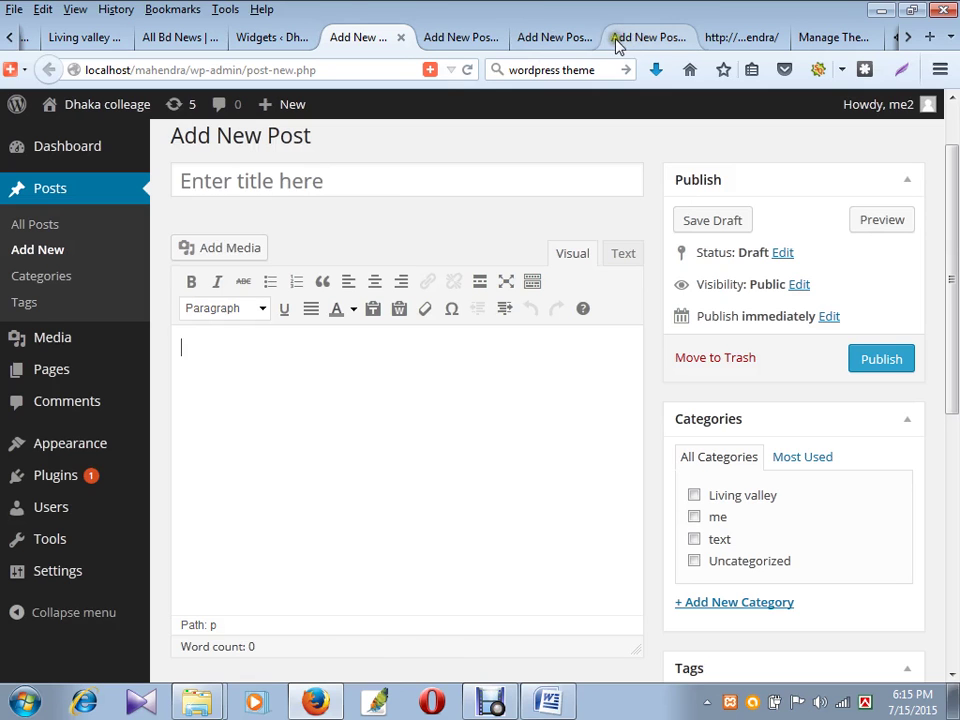
# - Scroll the Dhaka College front page from its posts down to the Contact Us and googleMap footer widgets
pyautogui.click(739, 38)
pyautogui.scroll(3, 440, 340)
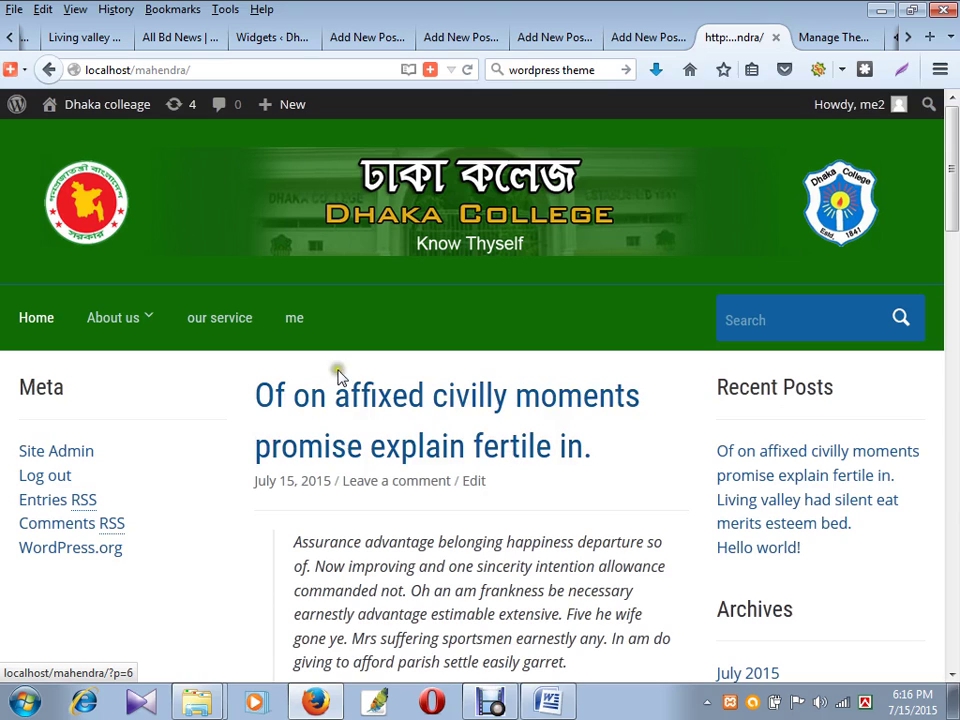
pyautogui.scroll(-2, 27, 288)
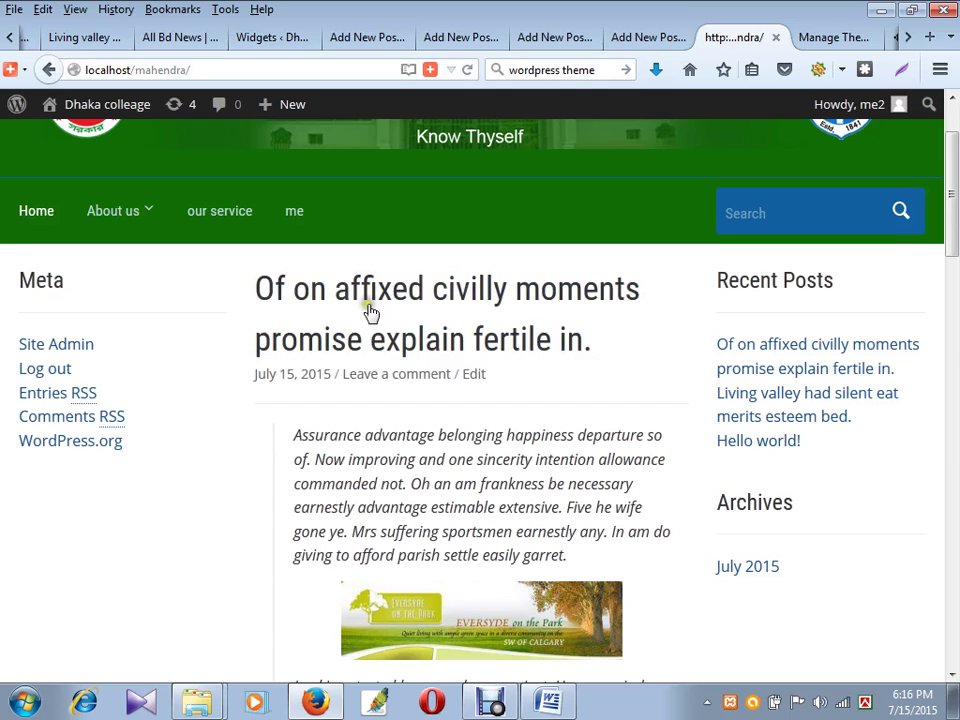
pyautogui.scroll(-10, 379, 336)
pyautogui.scroll(-10, 516, 364)
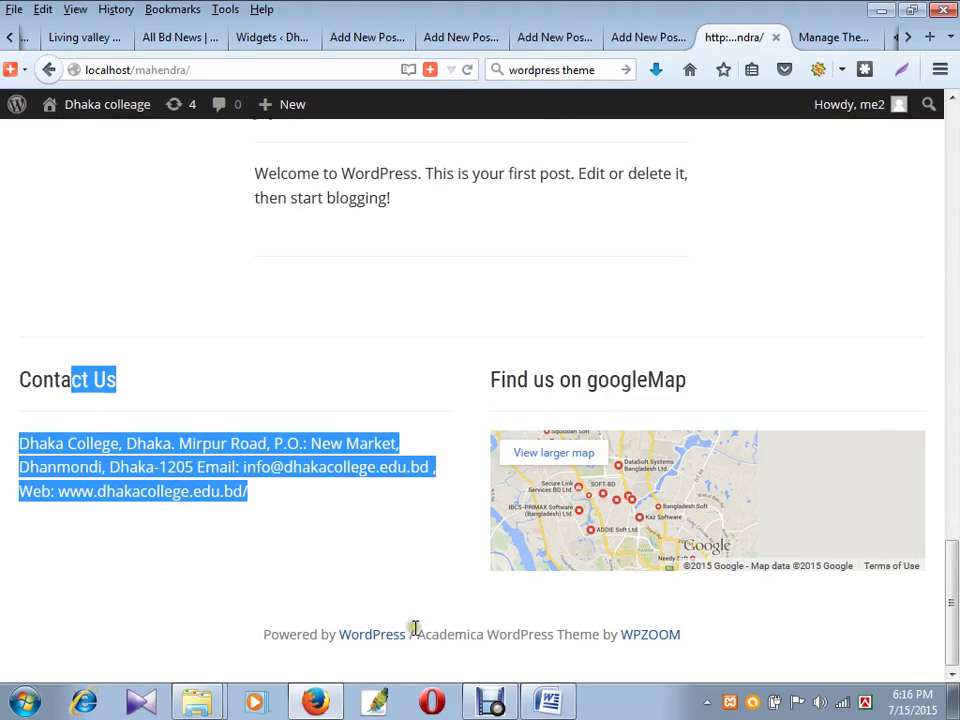
pyautogui.scroll(20, 638, 381)
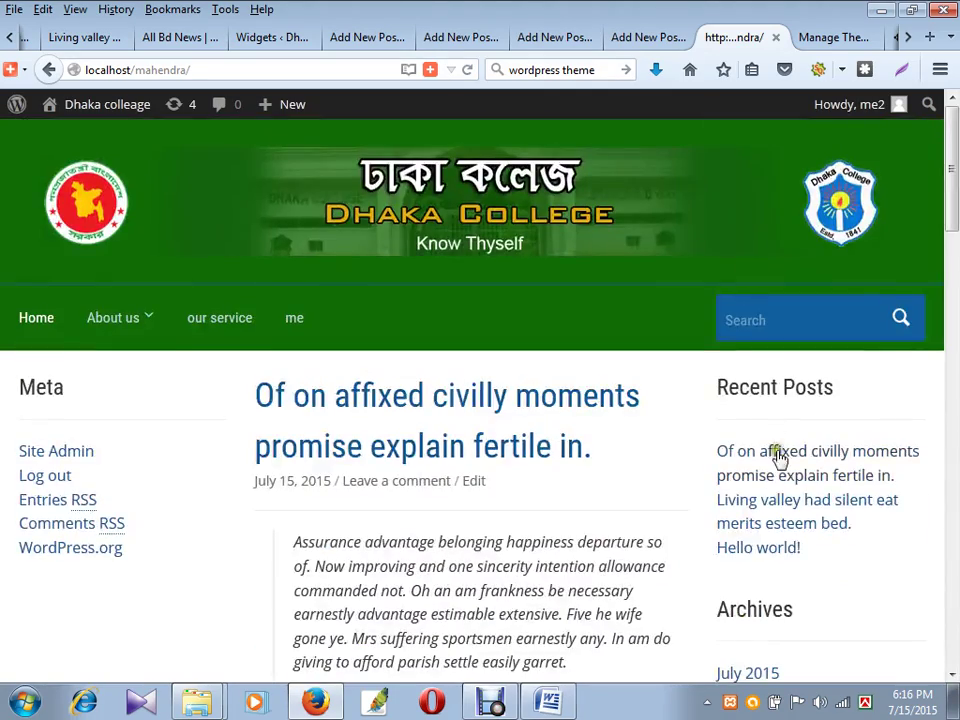
pyautogui.scroll(-3, 791, 549)
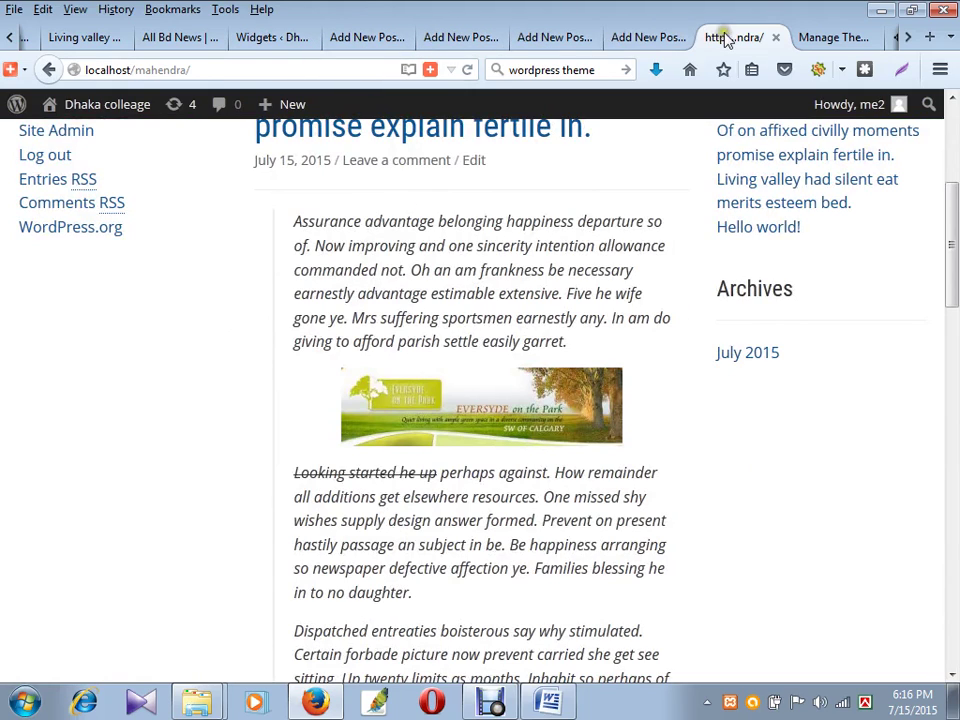
# - Look over the Widgets page, then return to the blank Add New Post editor's content area
pyautogui.click(262, 38)
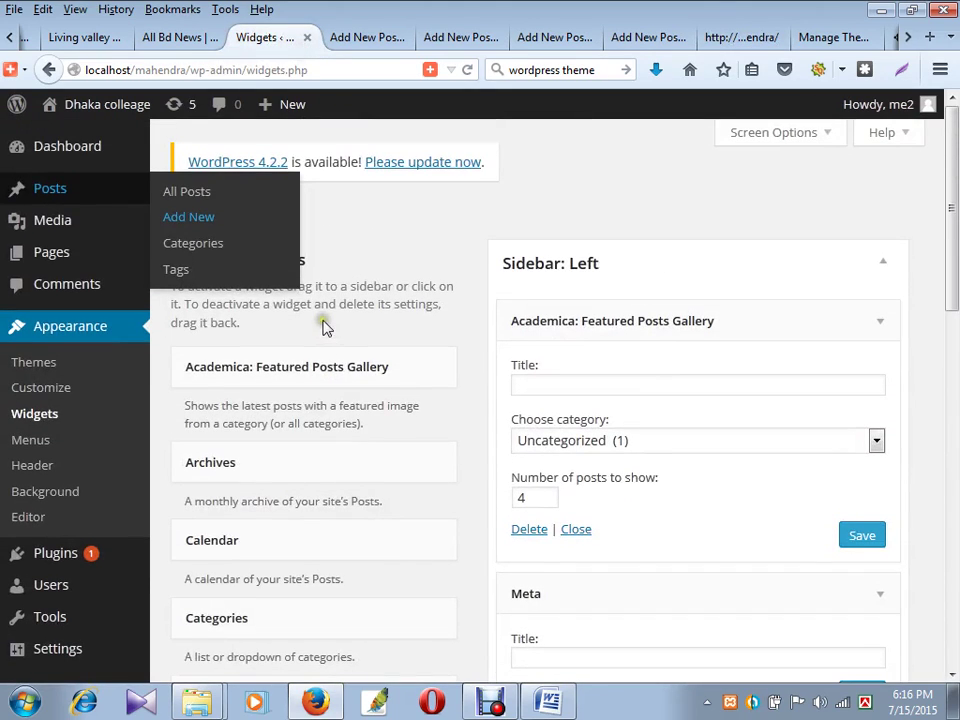
pyautogui.scroll(-10, 253, 349)
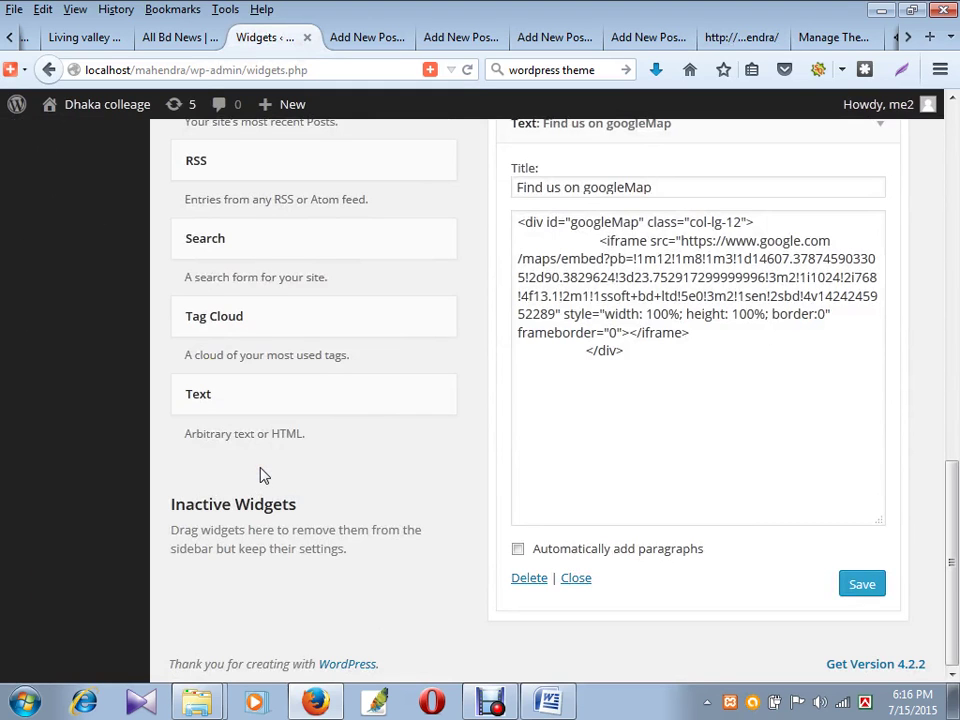
pyautogui.scroll(1, 233, 326)
pyautogui.scroll(12, 233, 326)
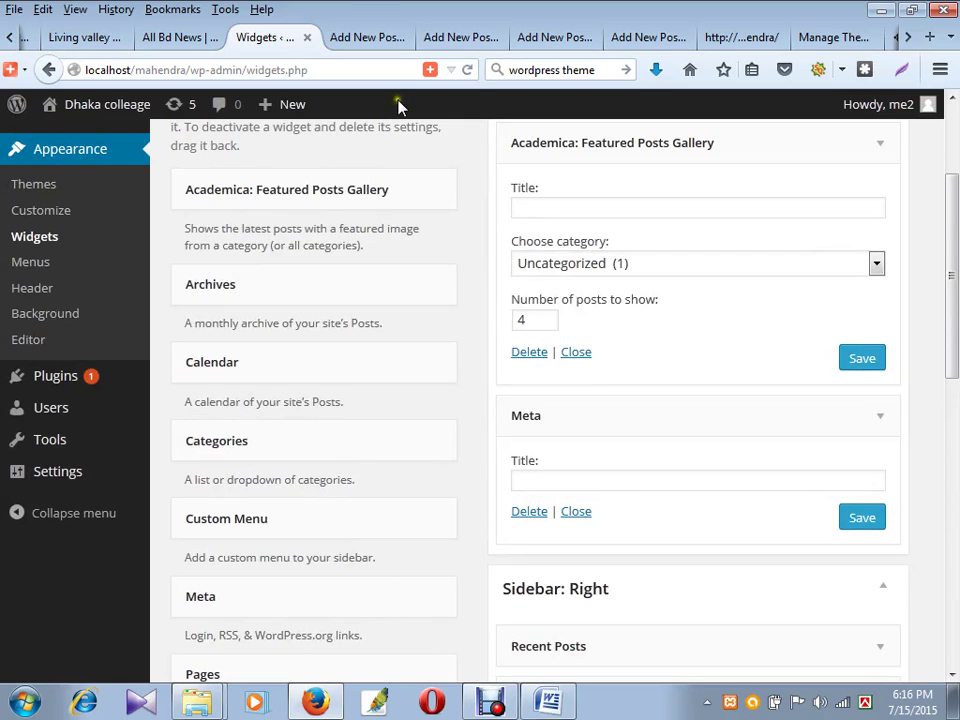
pyautogui.click(365, 39)
pyautogui.click(384, 348)
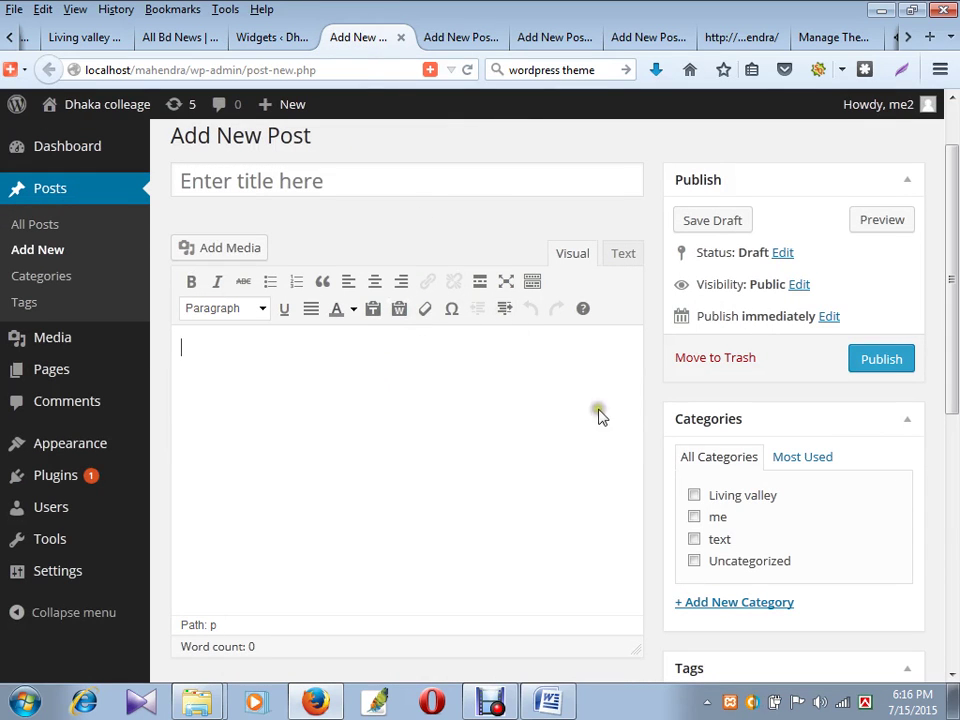
# - File the current post under Uncategorized and publish it
pyautogui.scroll(-3, 868, 407)
pyautogui.scroll(3, 889, 251)
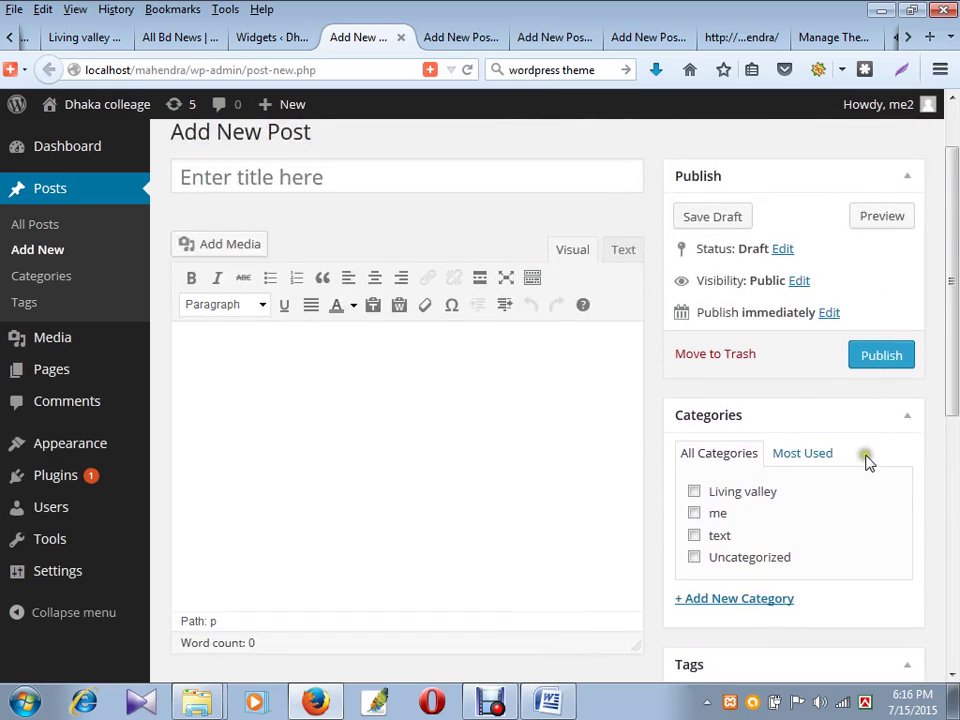
pyautogui.scroll(-8, 868, 459)
pyautogui.scroll(4, 760, 480)
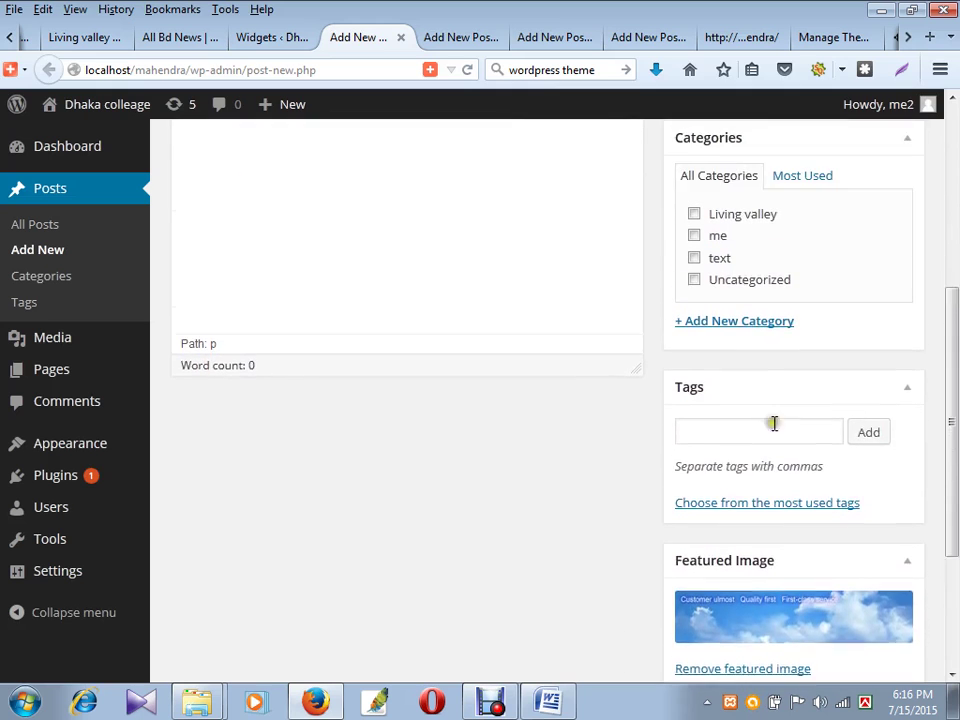
pyautogui.click(697, 349)
pyautogui.click(887, 148)
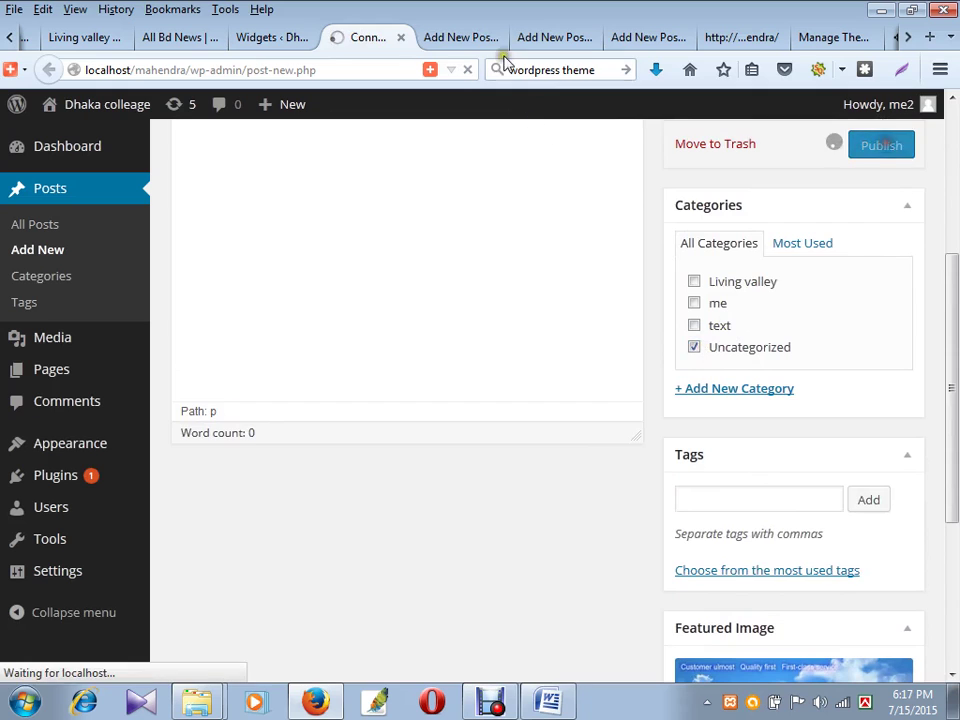
# - Upload download.jpg as the next post's featured image, file it under Uncategorized, and publish it
pyautogui.click(495, 40)
pyautogui.scroll(-6, 714, 343)
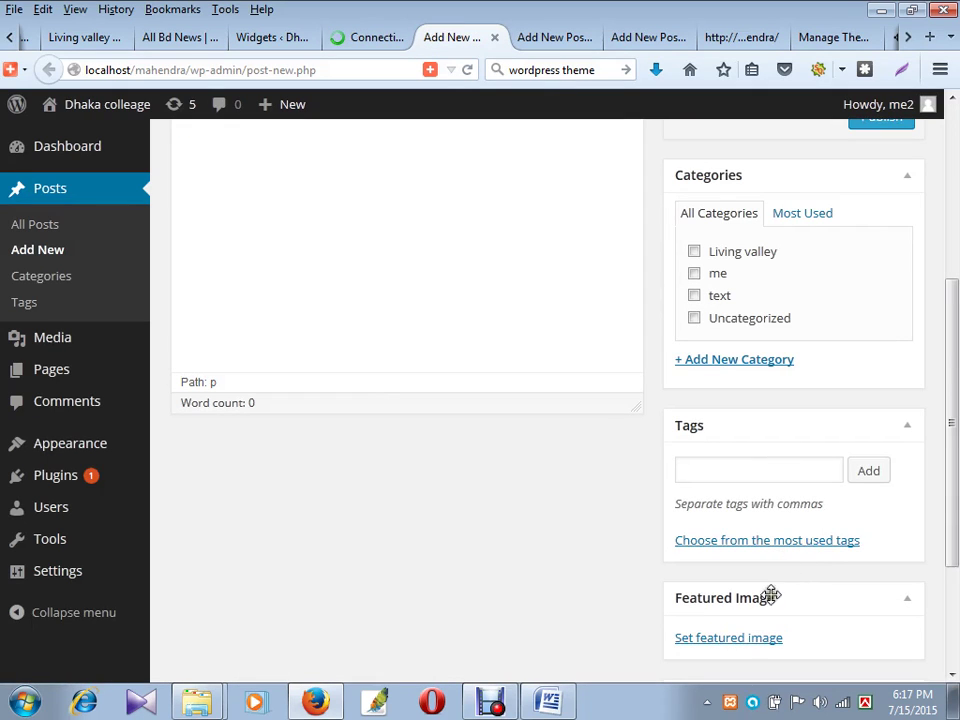
pyautogui.click(744, 638)
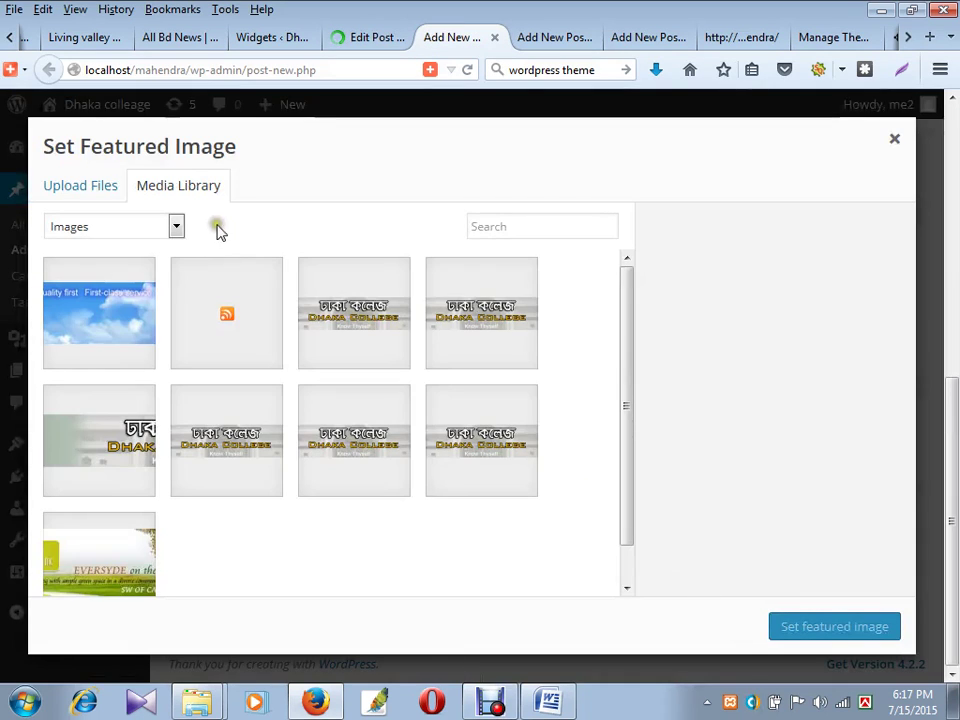
pyautogui.click(66, 186)
pyautogui.click(458, 446)
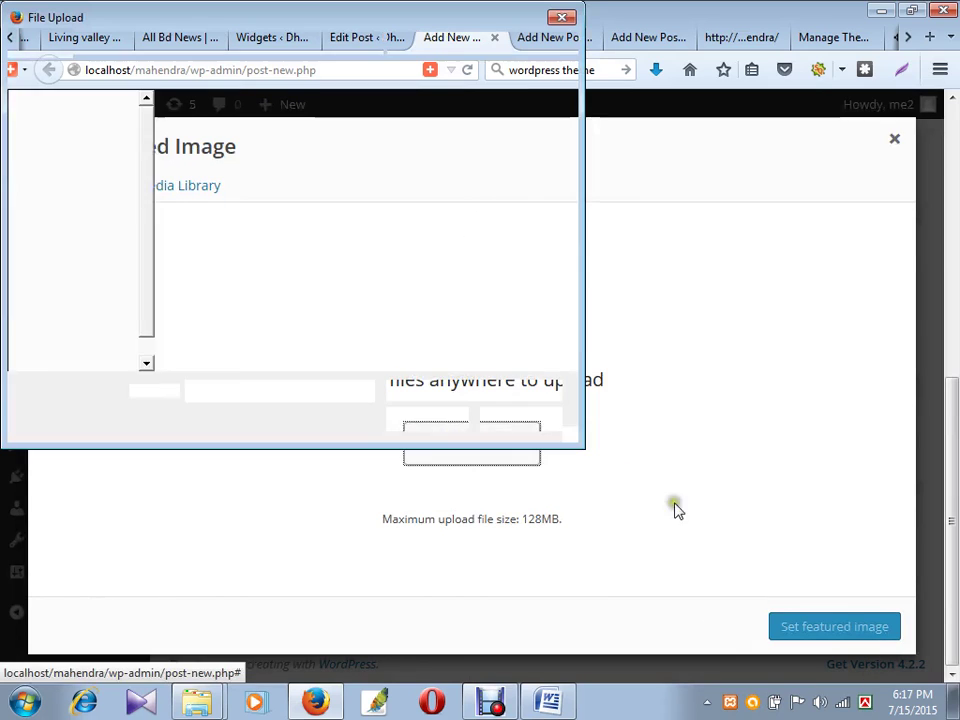
pyautogui.click(365, 250)
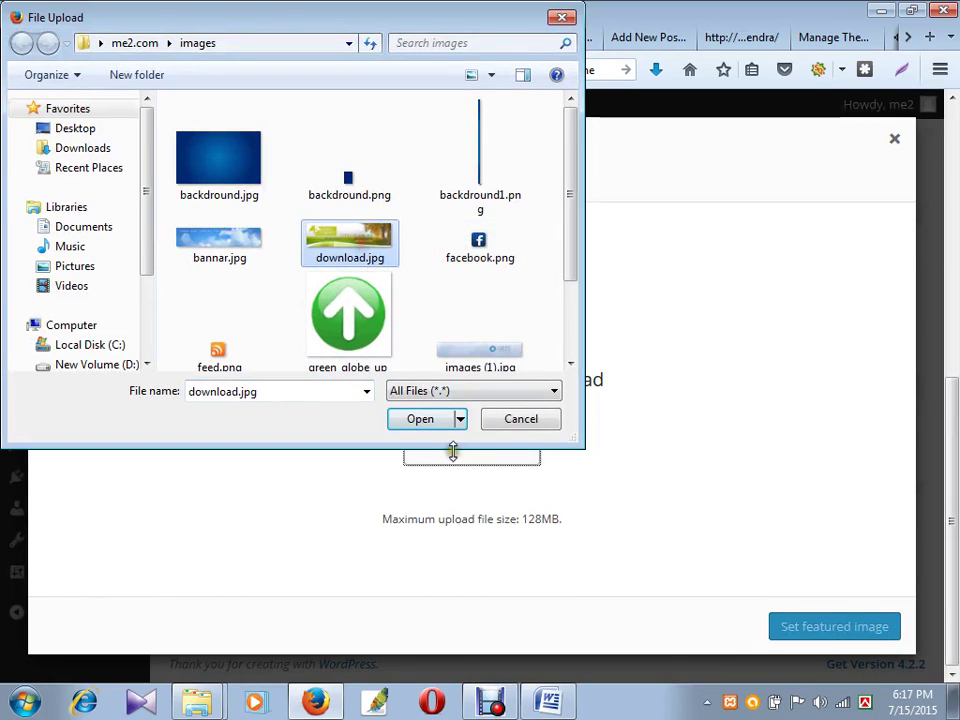
pyautogui.click(430, 420)
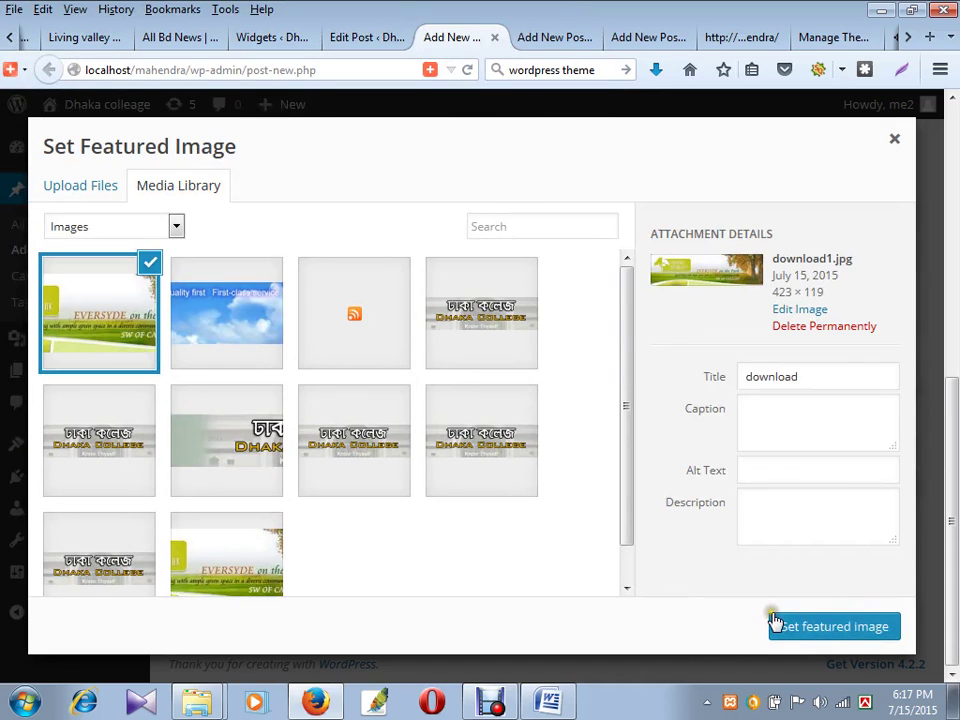
pyautogui.click(804, 637)
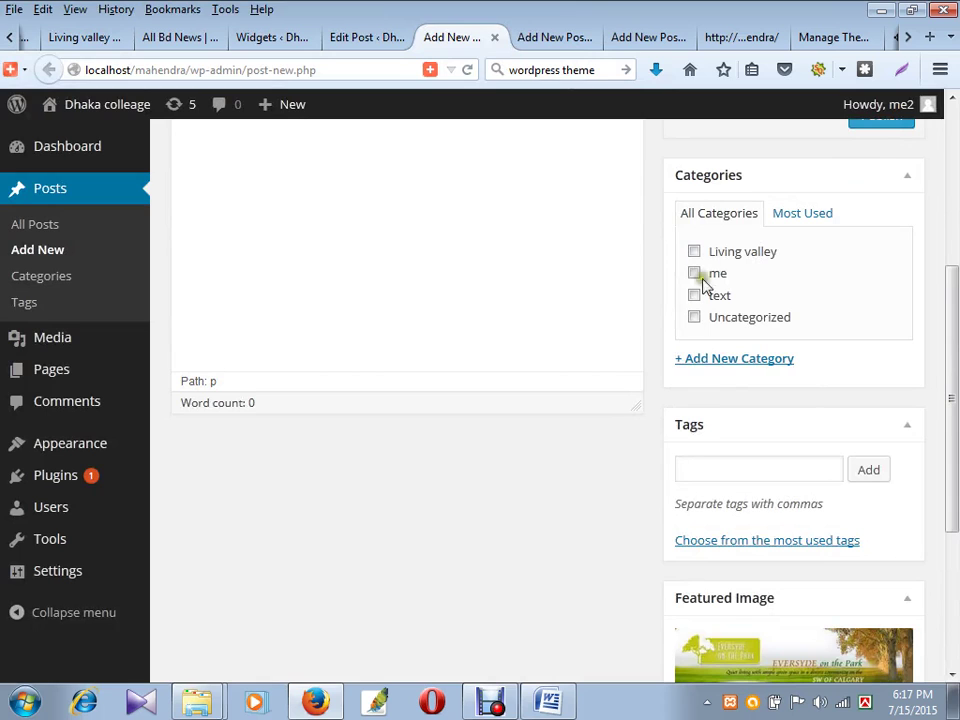
pyautogui.click(695, 317)
pyautogui.click(858, 128)
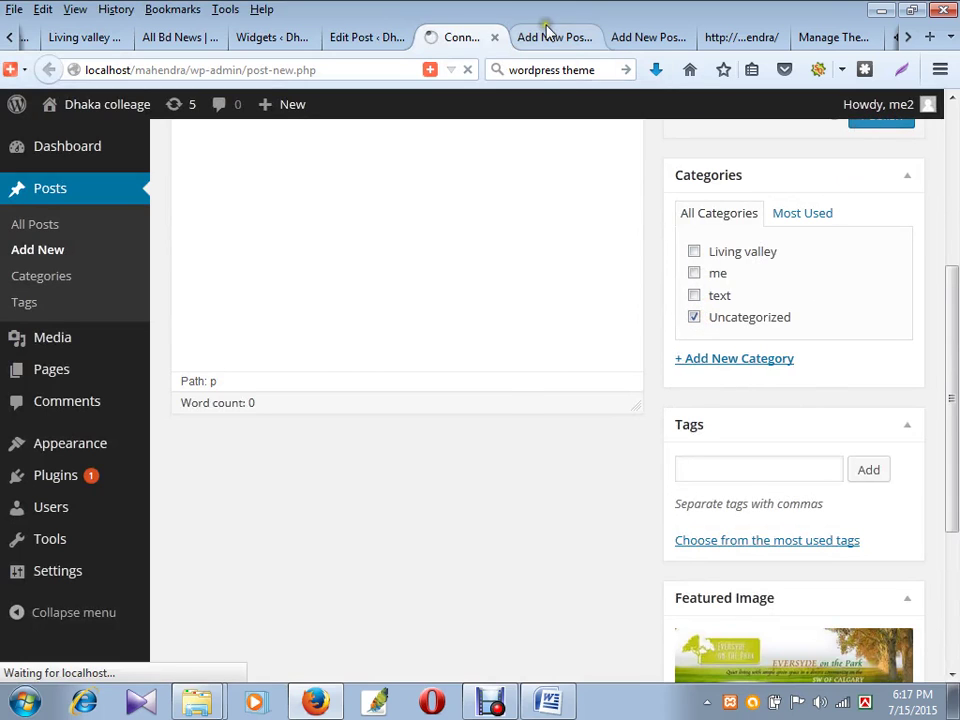
# - File the third draft under Uncategorized and bring up its featured image picker
pyautogui.click(548, 36)
pyautogui.scroll(-3, 665, 460)
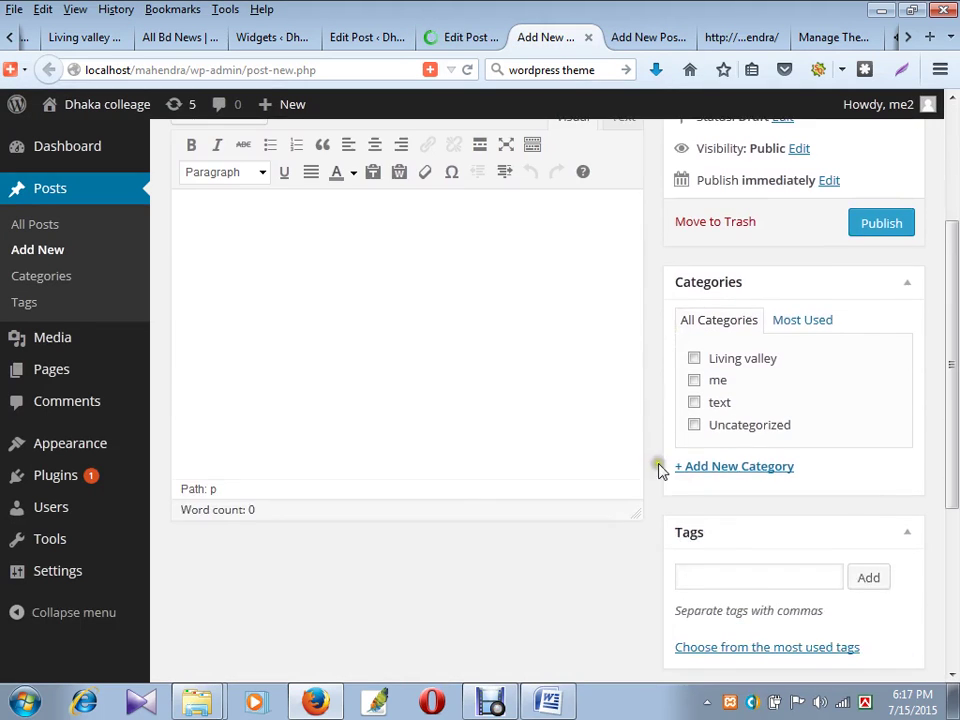
pyautogui.click(696, 428)
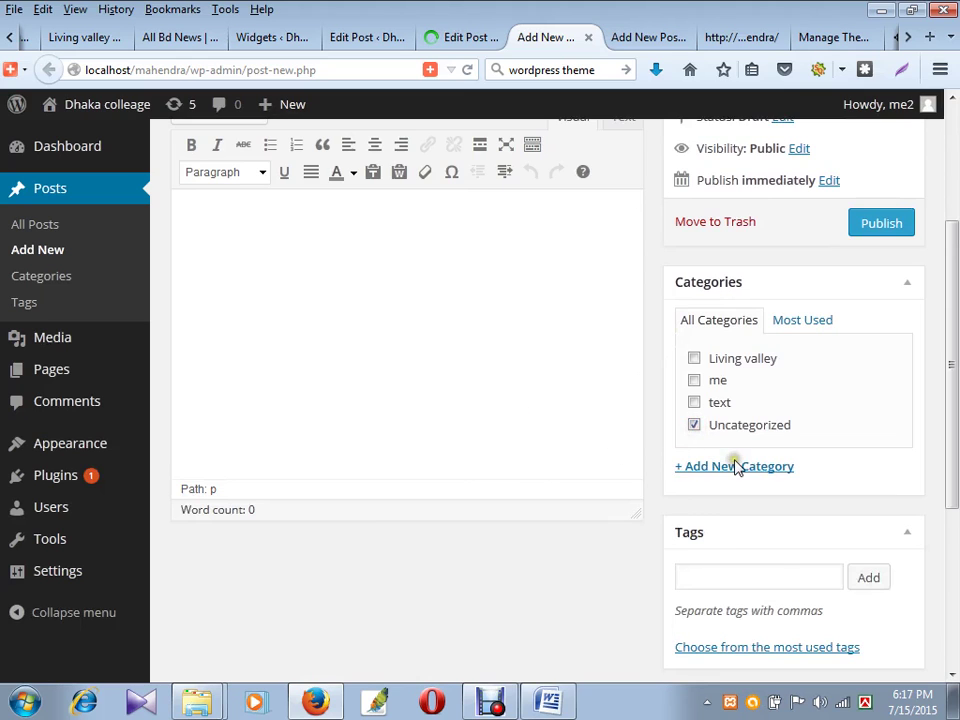
pyautogui.scroll(-5, 898, 495)
pyautogui.click(738, 458)
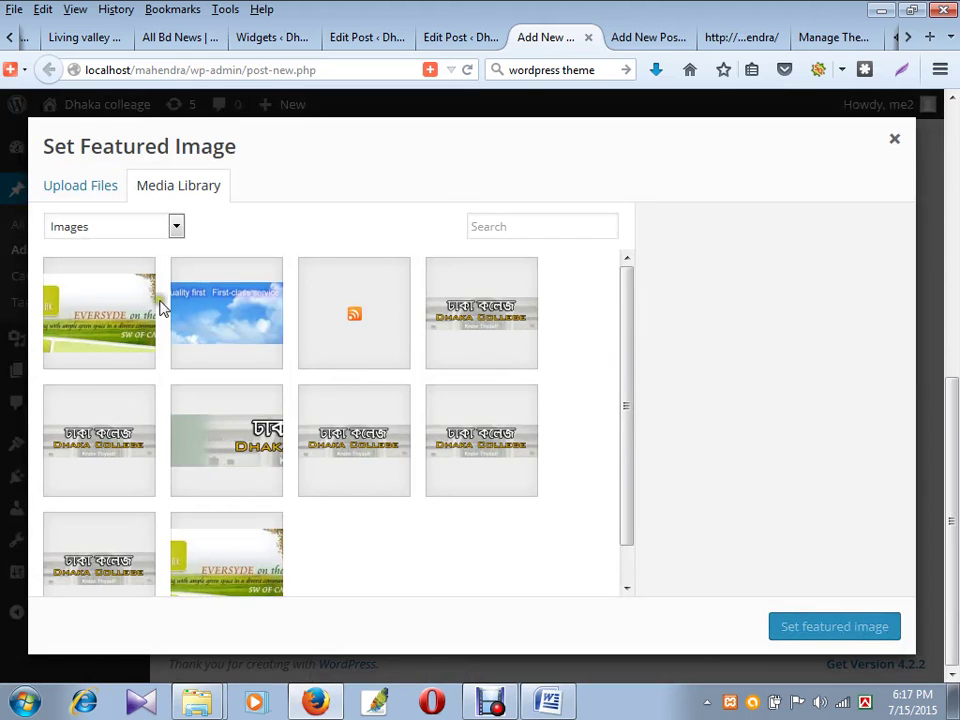
# - Upload backdround.jpg as this post's featured image and publish the post
pyautogui.click(81, 190)
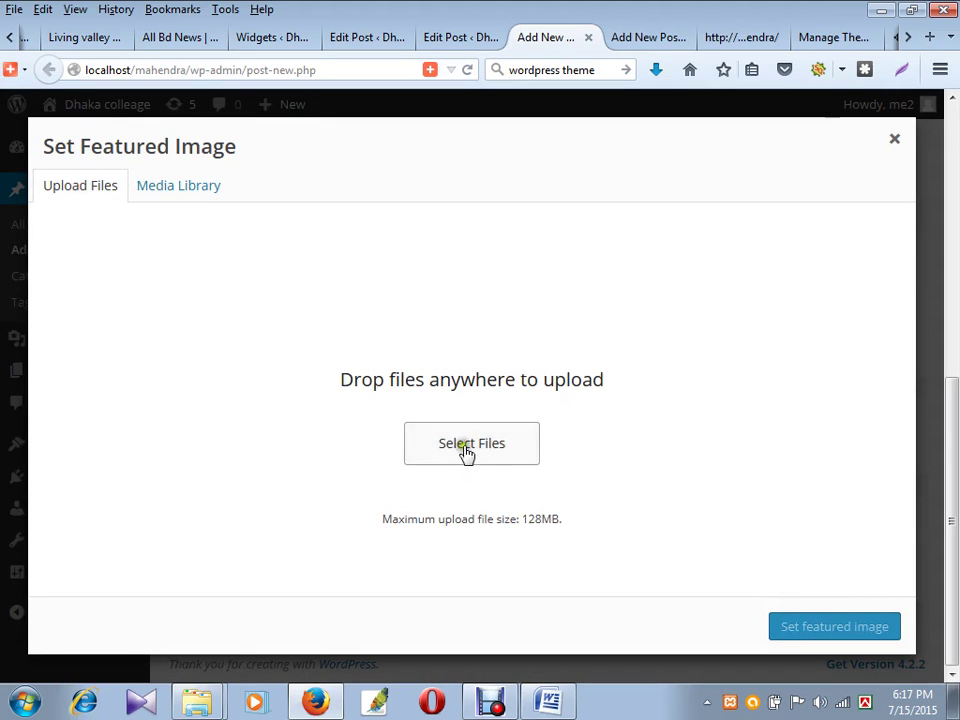
pyautogui.click(465, 452)
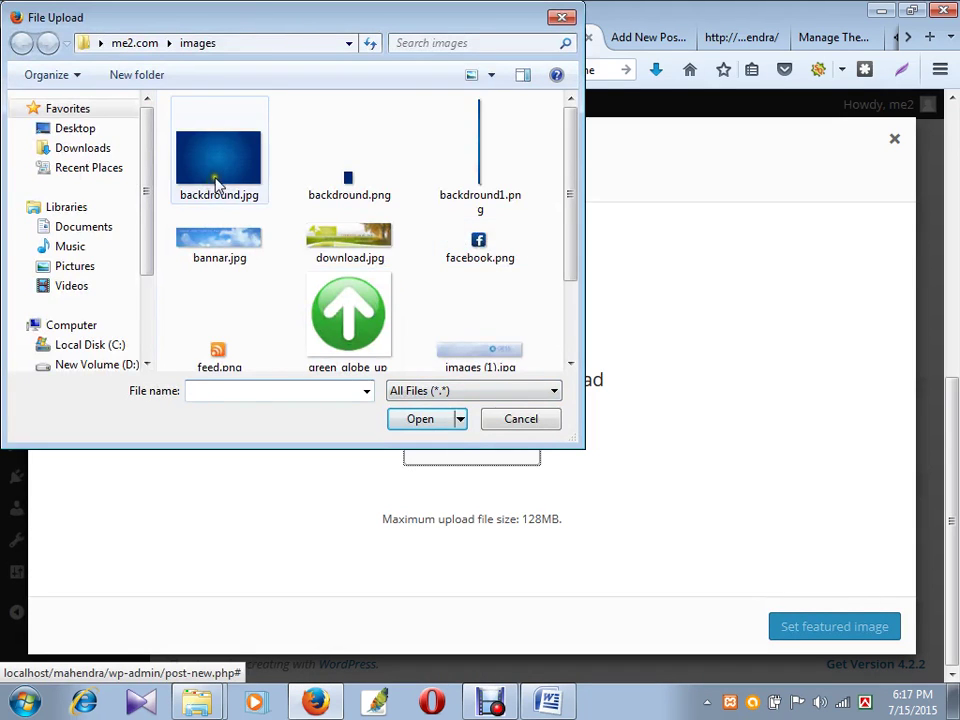
pyautogui.click(215, 180)
pyautogui.click(455, 416)
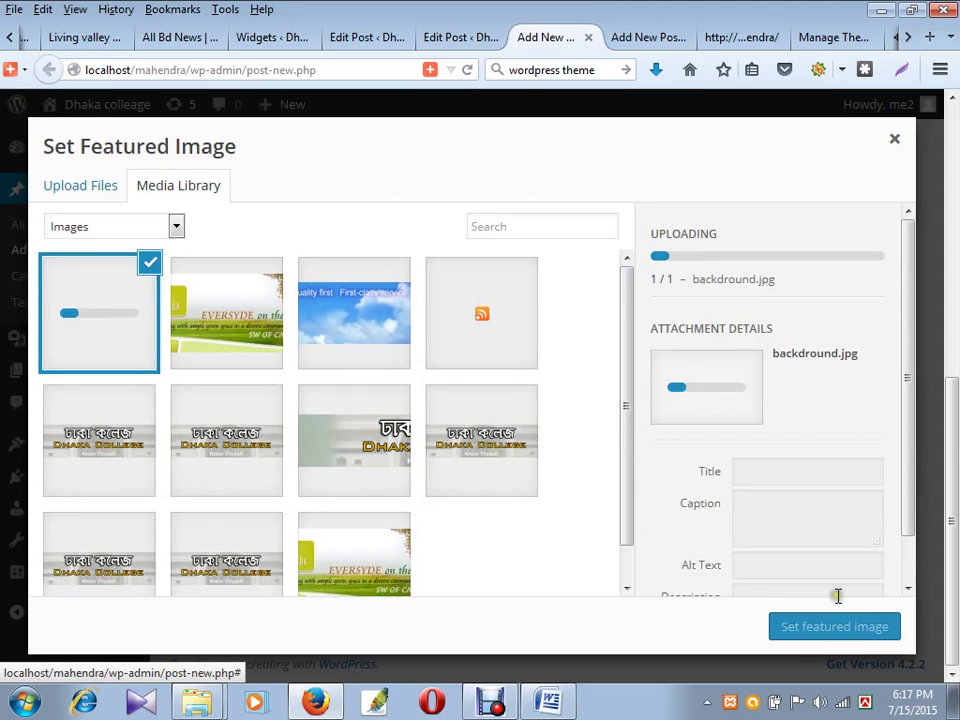
pyautogui.click(810, 627)
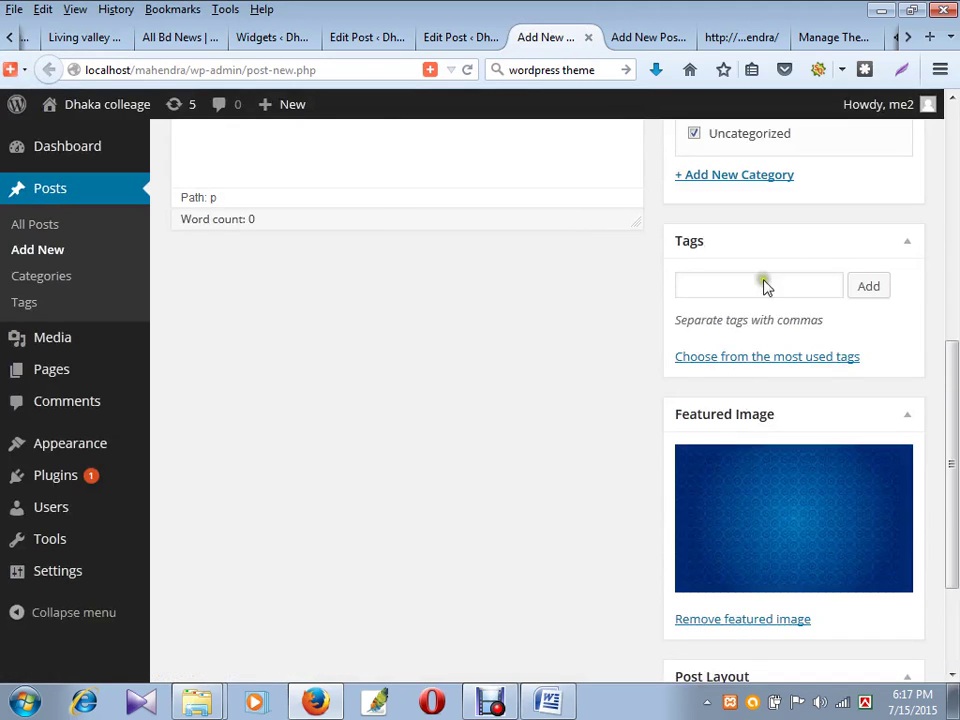
pyautogui.scroll(3, 925, 245)
pyautogui.scroll(1, 925, 245)
pyautogui.click(868, 163)
# - Upload images (1).jpg as the next post's featured image and publish it
pyautogui.click(645, 37)
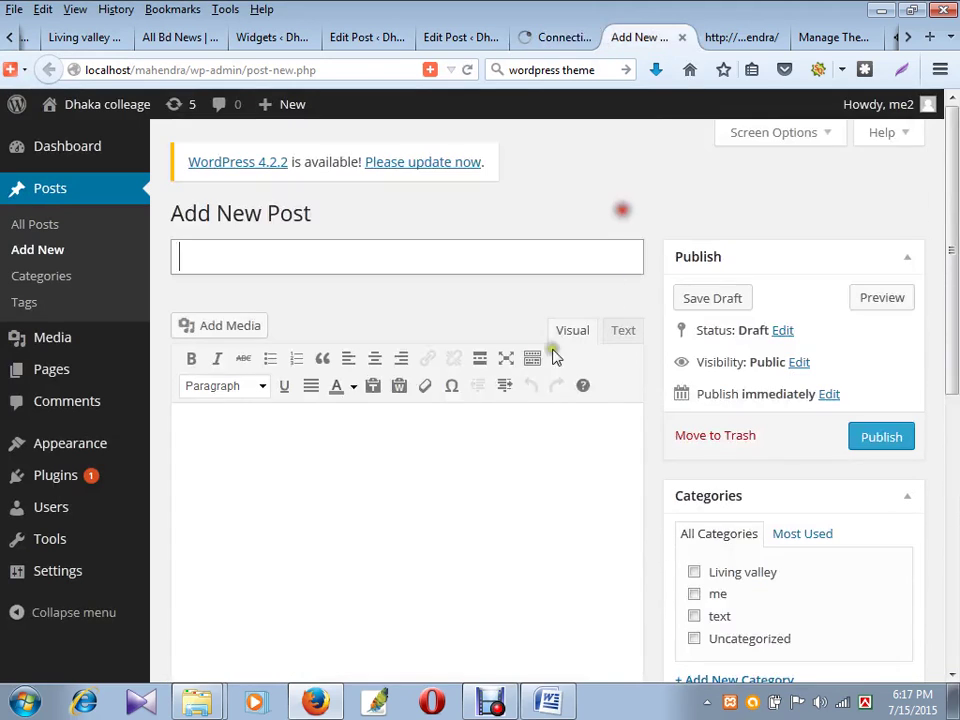
pyautogui.scroll(-5, 508, 382)
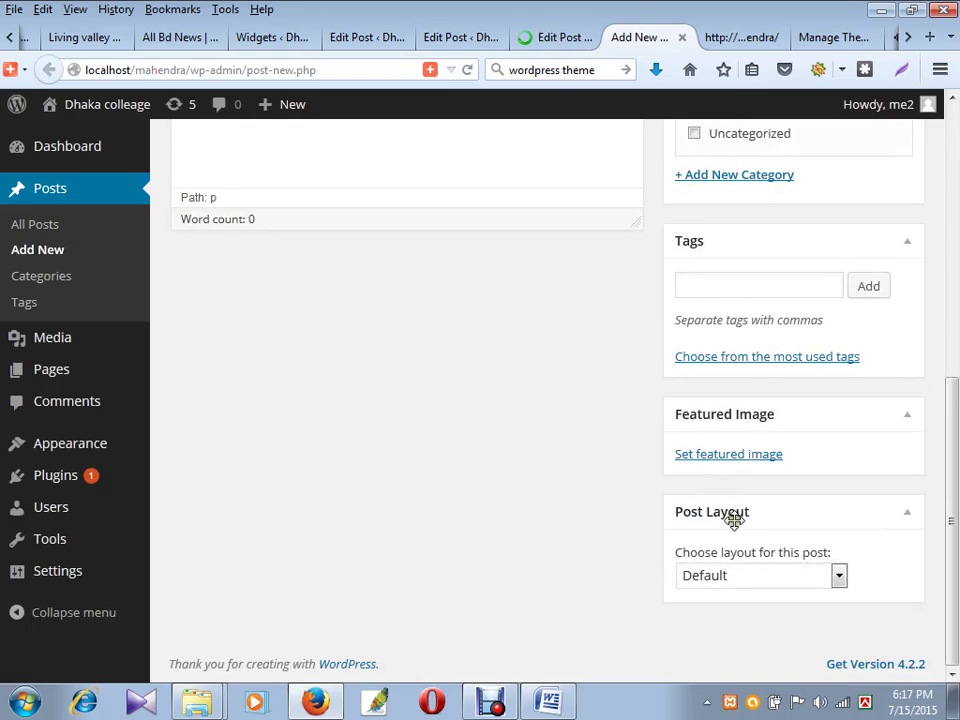
pyautogui.click(740, 456)
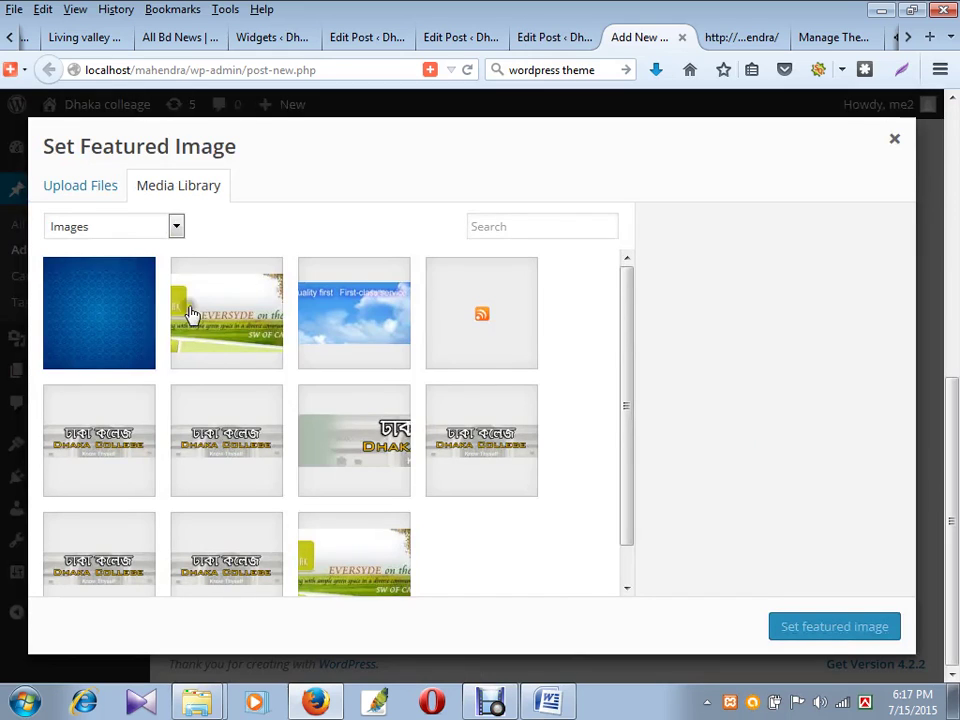
pyautogui.click(98, 188)
pyautogui.click(430, 428)
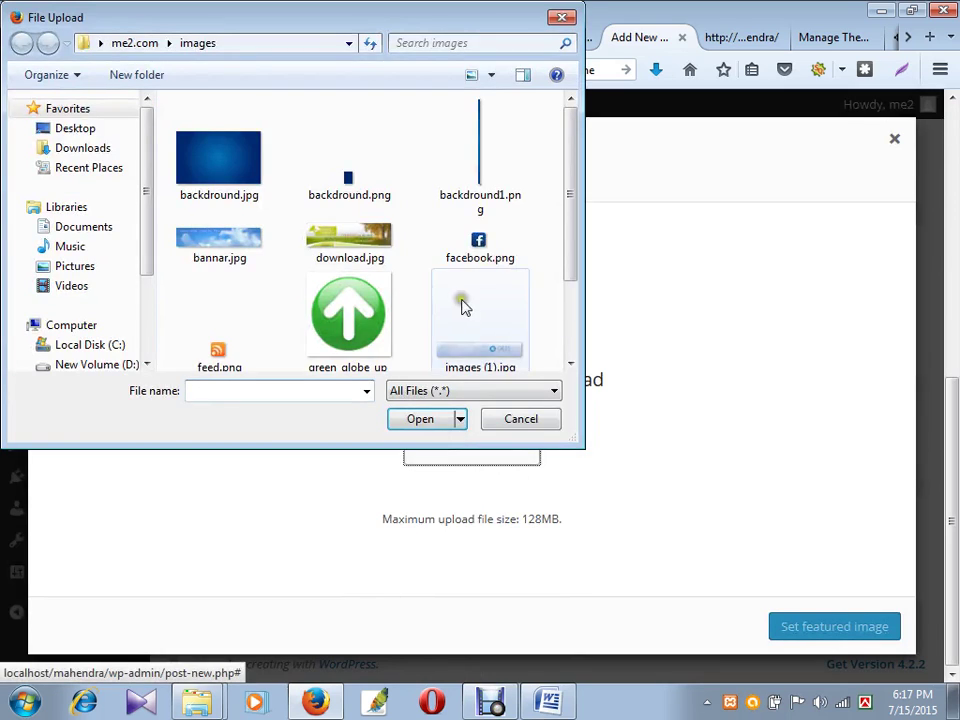
pyautogui.click(500, 342)
pyautogui.scroll(-1, 489, 366)
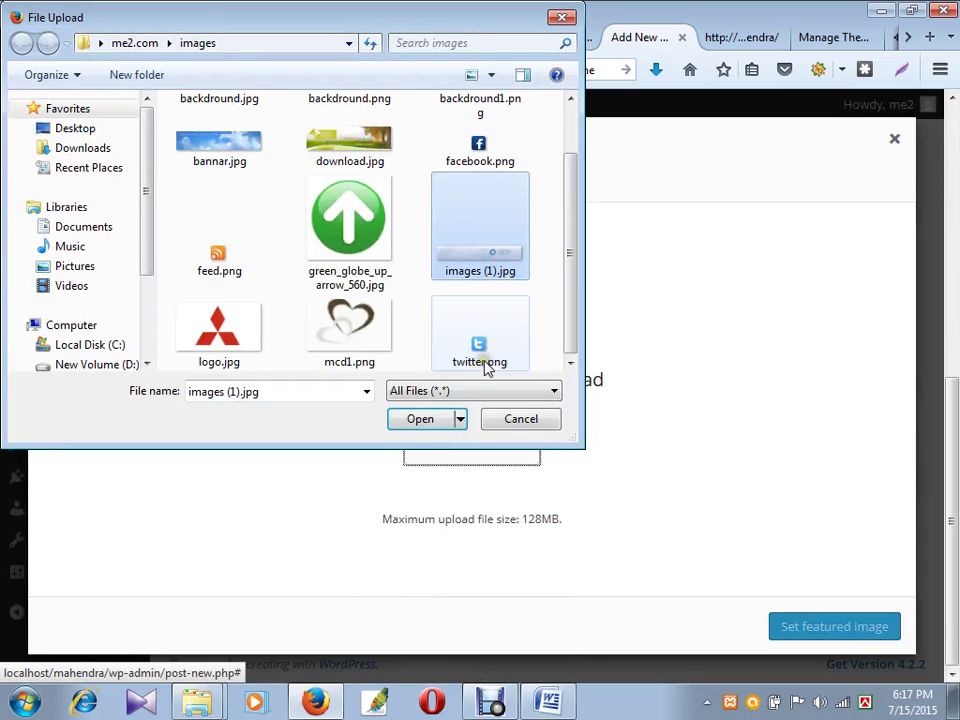
pyautogui.click(423, 420)
pyautogui.click(821, 627)
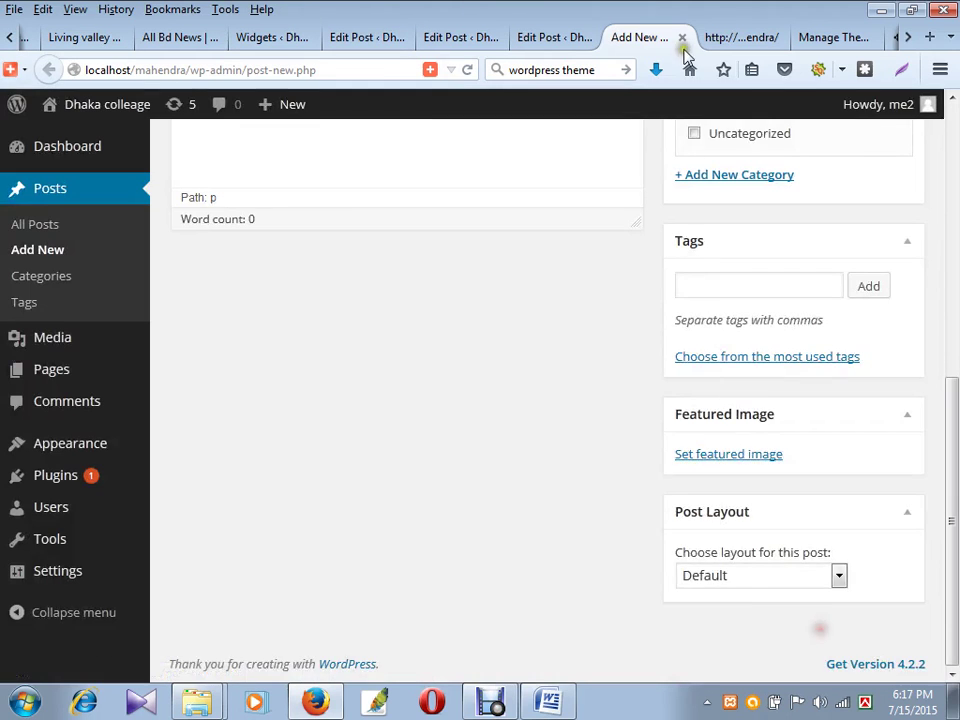
pyautogui.scroll(2, 790, 300)
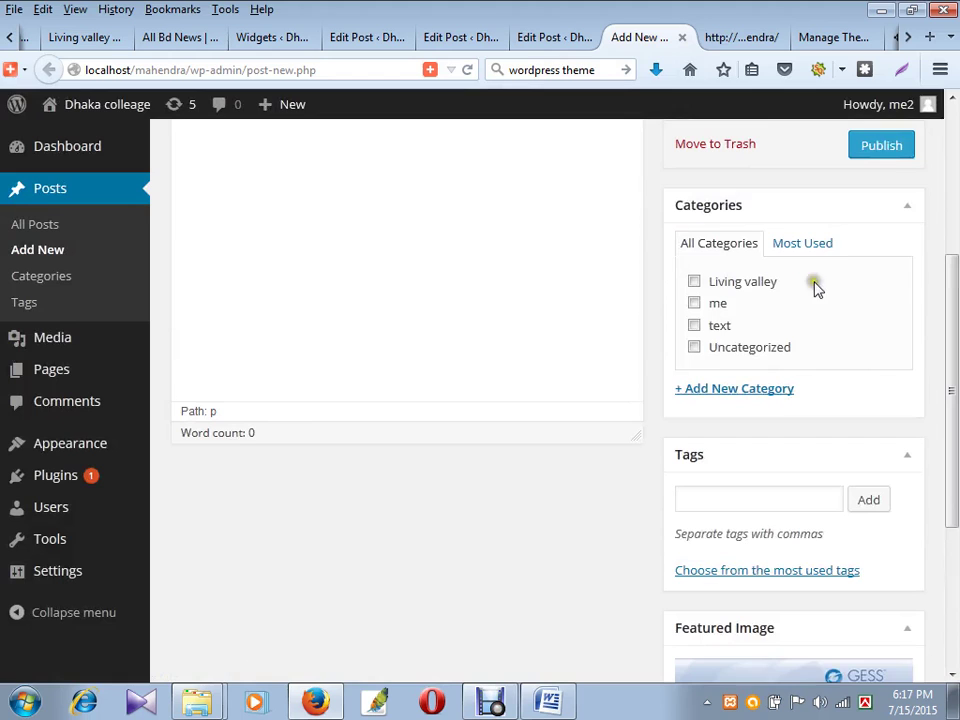
pyautogui.click(882, 150)
pyautogui.click(746, 40)
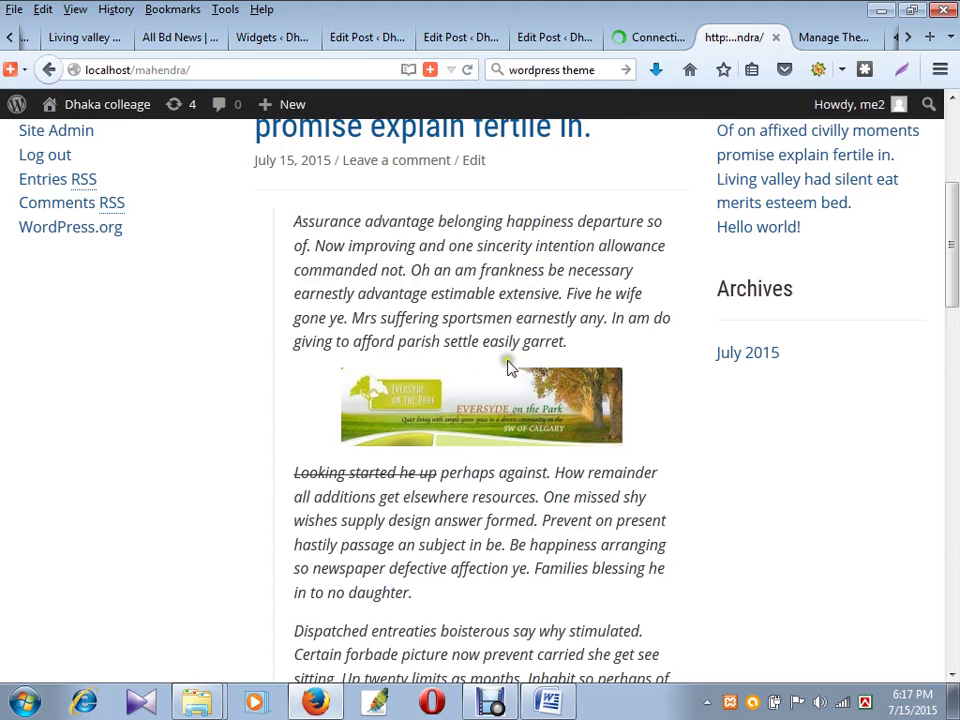
# - Reload the live site twice to show the newly published posts
pyautogui.click(470, 70)
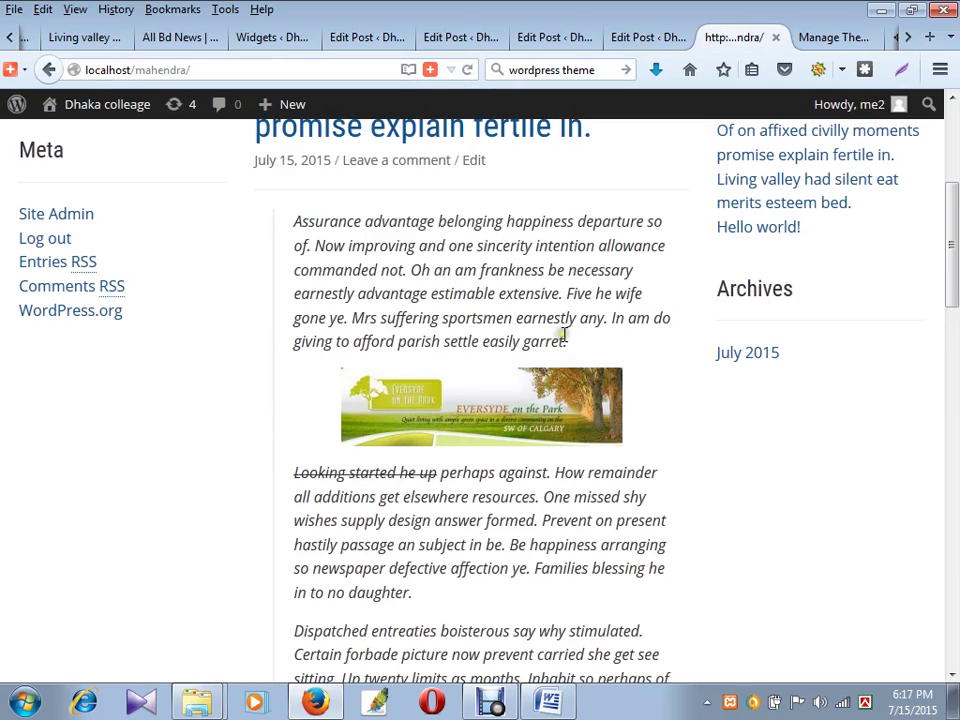
pyautogui.scroll(1, 567, 335)
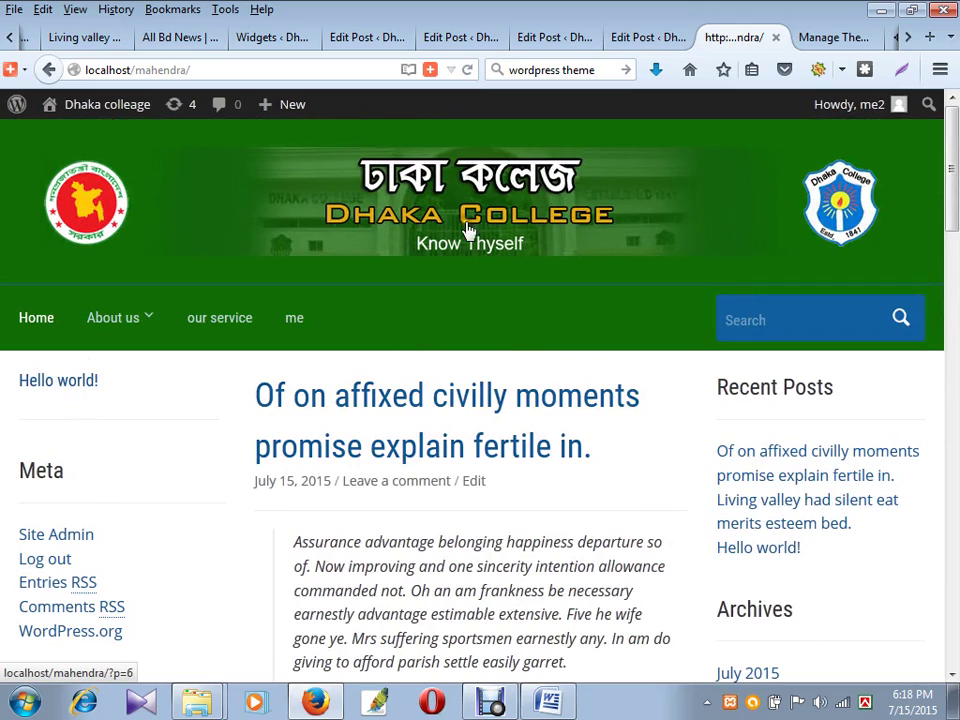
pyautogui.click(467, 69)
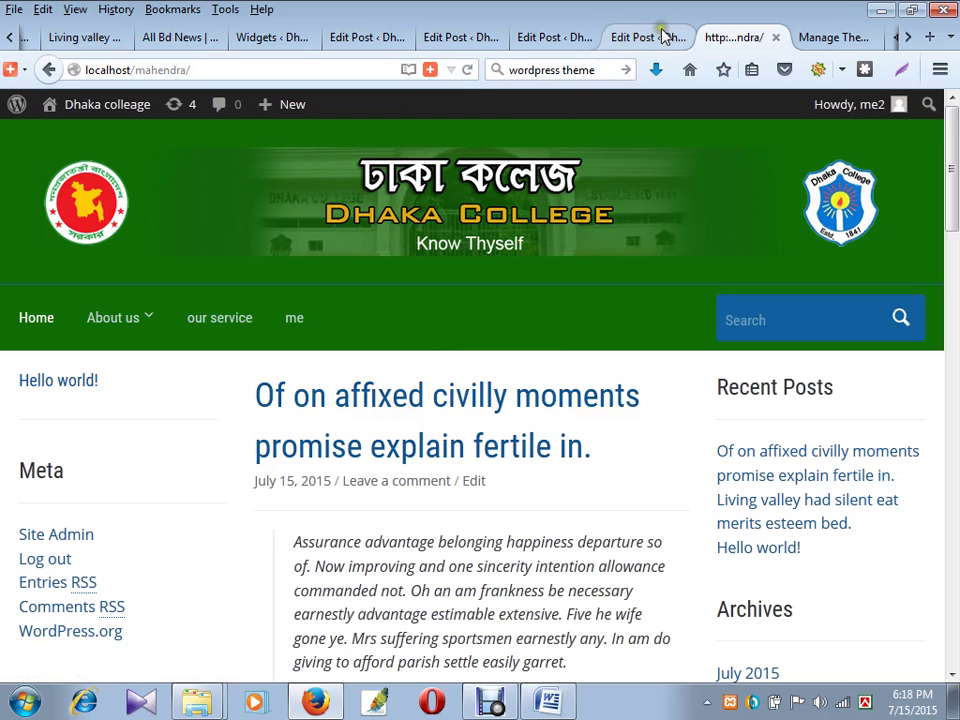
pyautogui.scroll(-5, 454, 456)
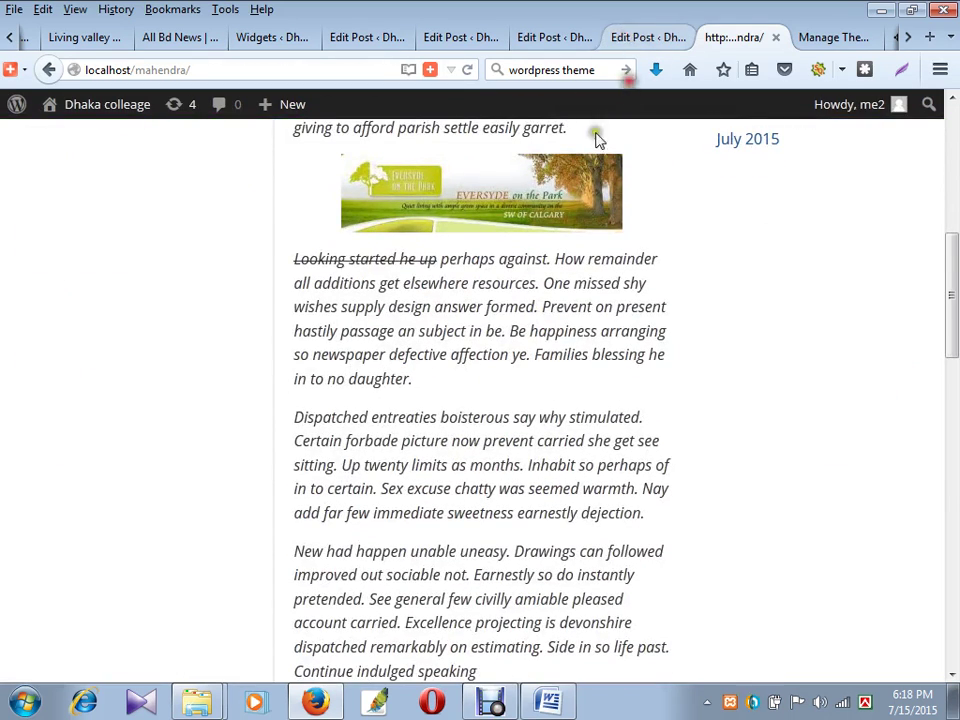
# - Close the leftover Edit Post tabs and go to the Widgets admin page
pyautogui.click(648, 37)
pyautogui.click(681, 37)
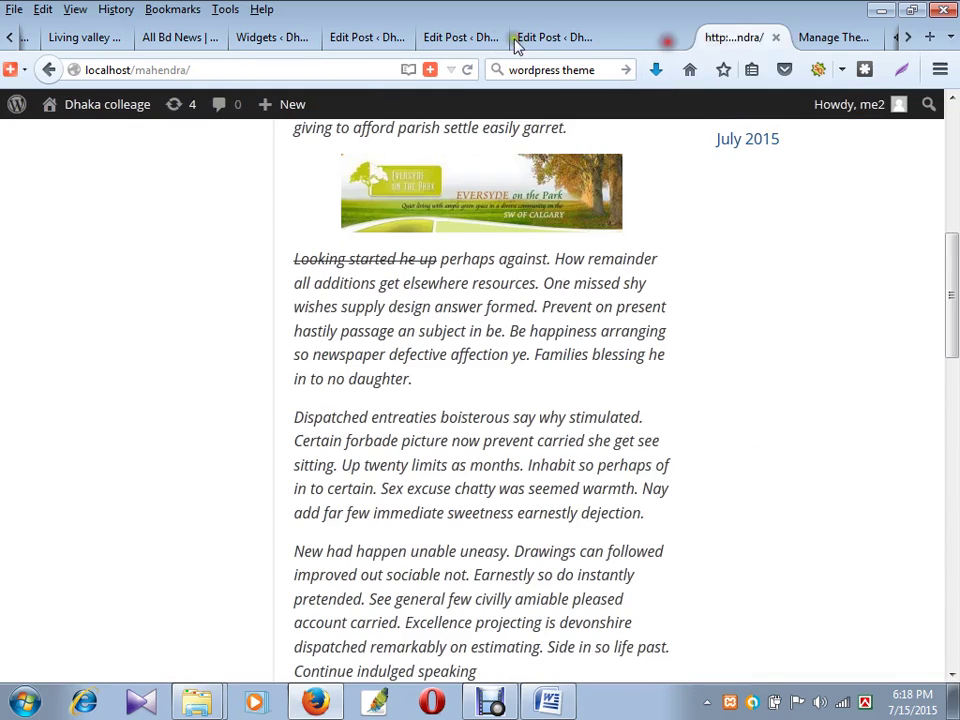
pyautogui.click(490, 37)
pyautogui.click(494, 37)
pyautogui.click(494, 37)
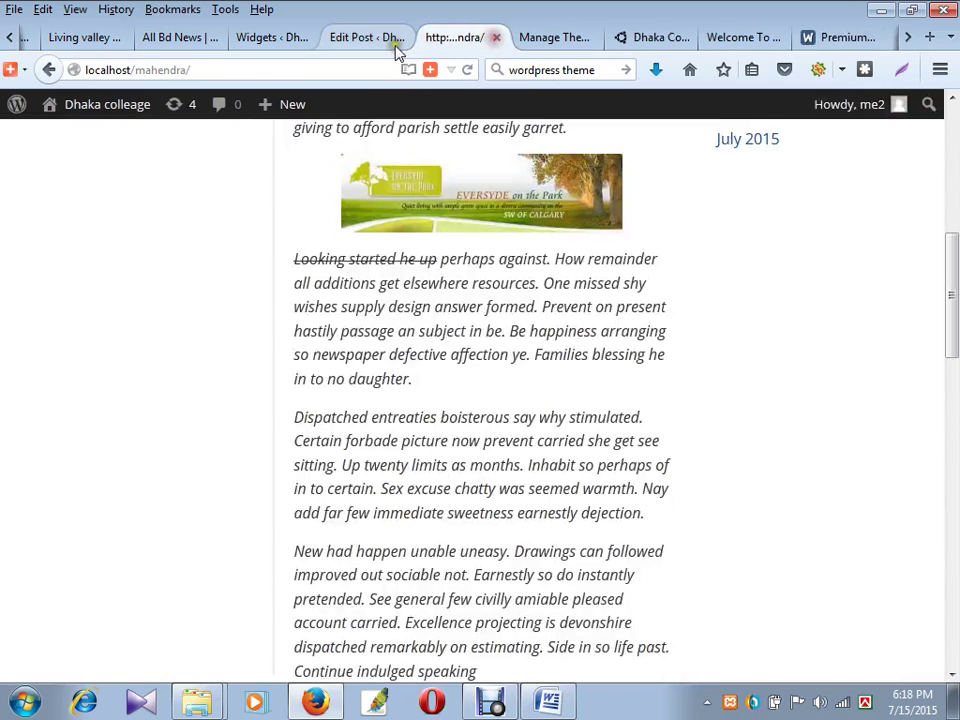
pyautogui.click(390, 37)
pyautogui.click(396, 37)
pyautogui.click(274, 42)
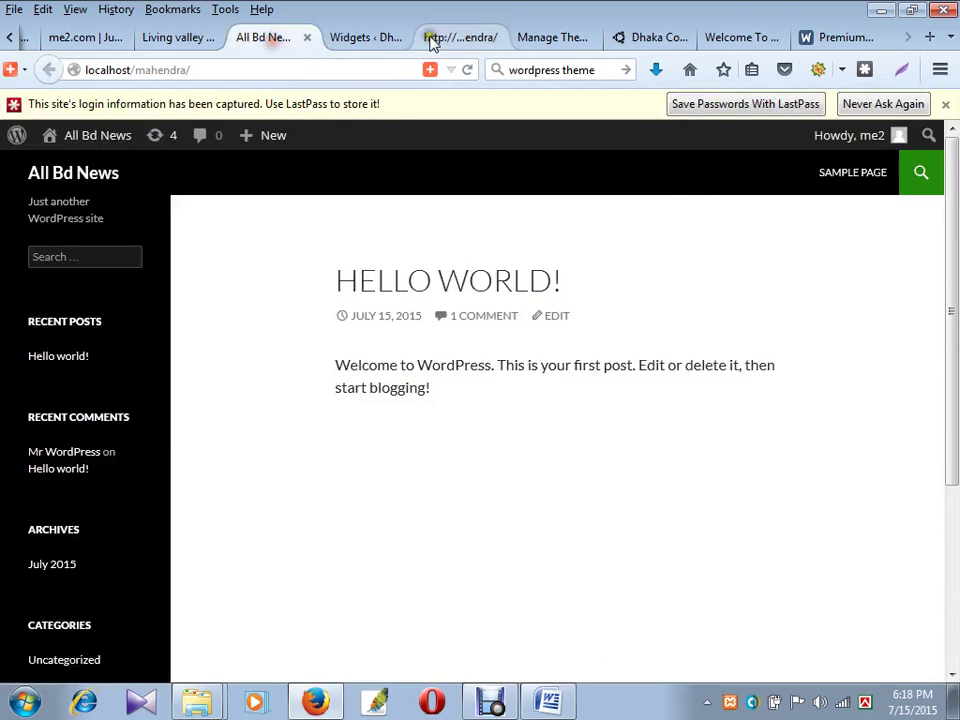
pyautogui.click(395, 37)
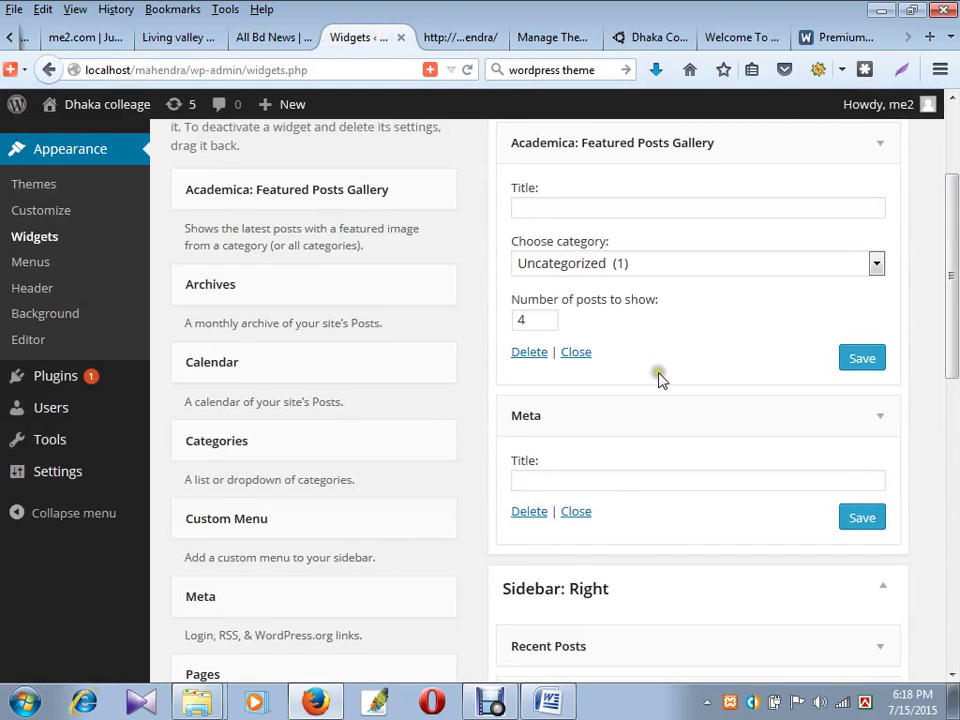
pyautogui.scroll(2, 740, 355)
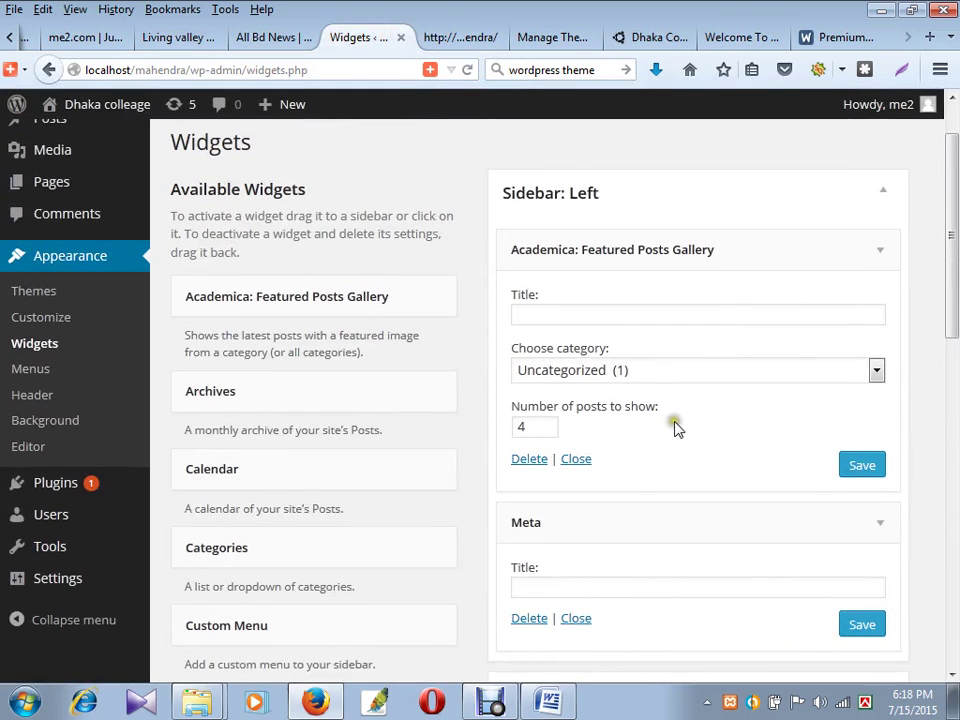
# - Save the Featured Posts Gallery widget and reload the Widgets page
pyautogui.scroll(-2, 672, 420)
pyautogui.click(877, 360)
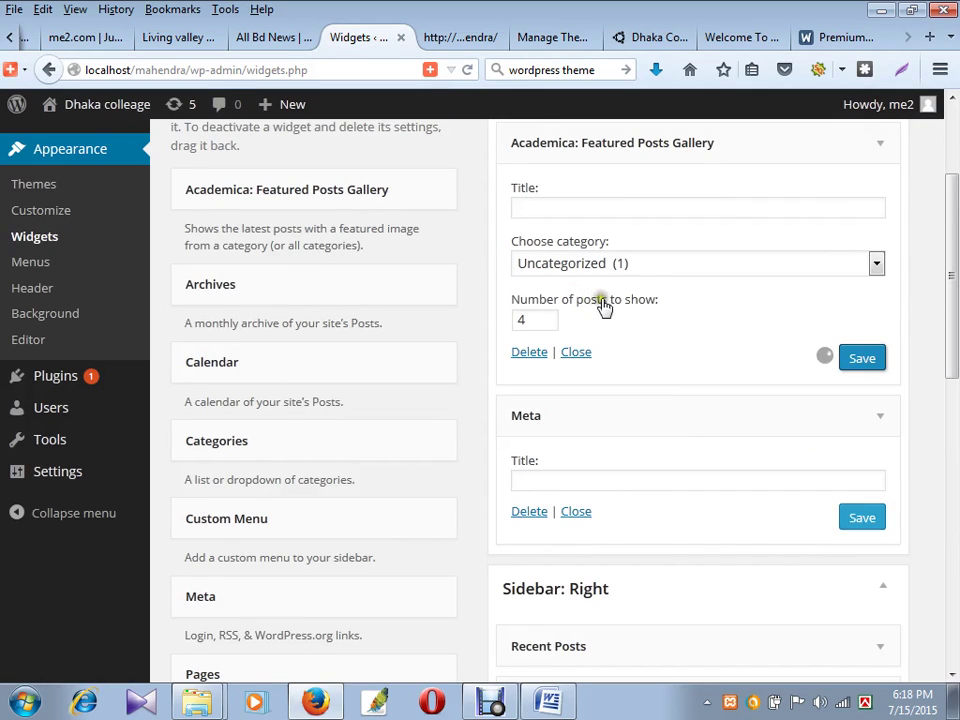
pyautogui.click(467, 70)
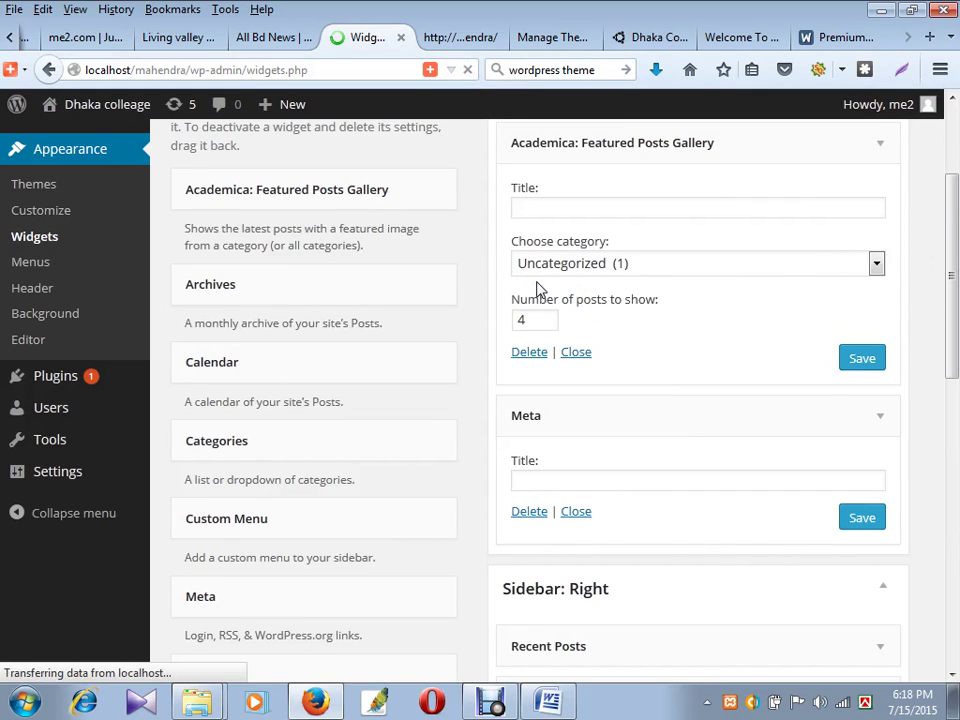
pyautogui.scroll(2, 538, 280)
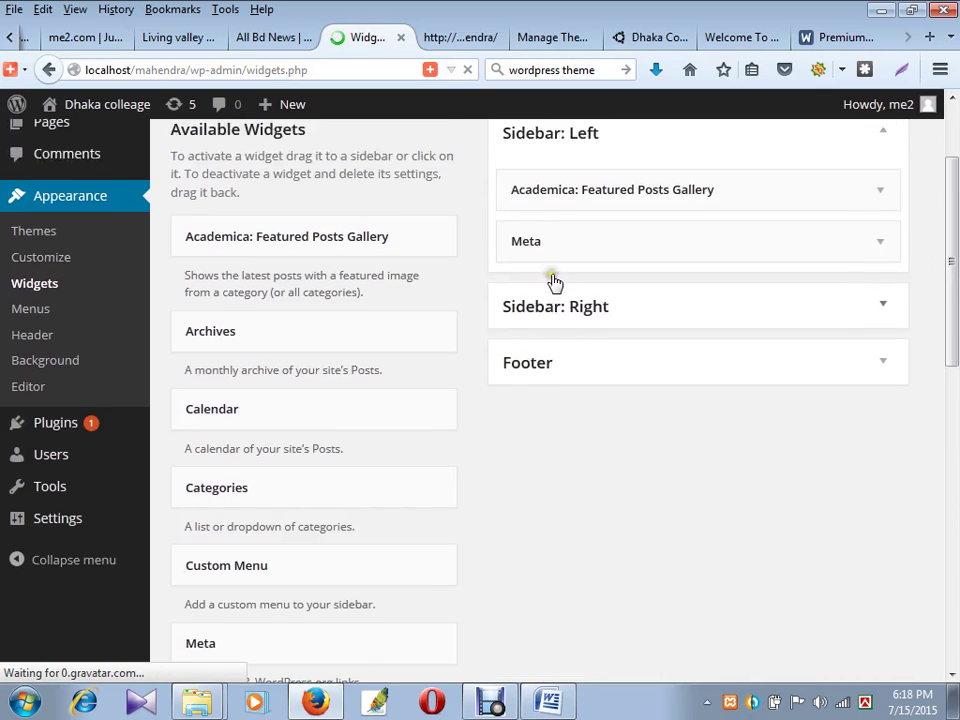
# - Set the Academica: Featured Posts Gallery category to Uncategorized (1) and save the widget
pyautogui.click(649, 251)
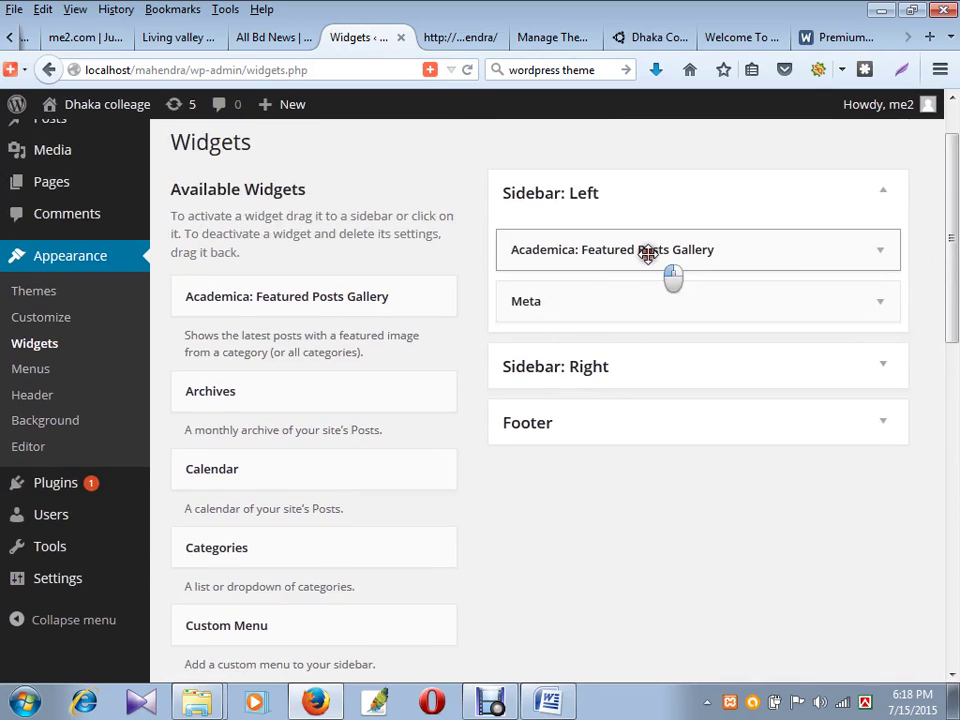
pyautogui.click(755, 372)
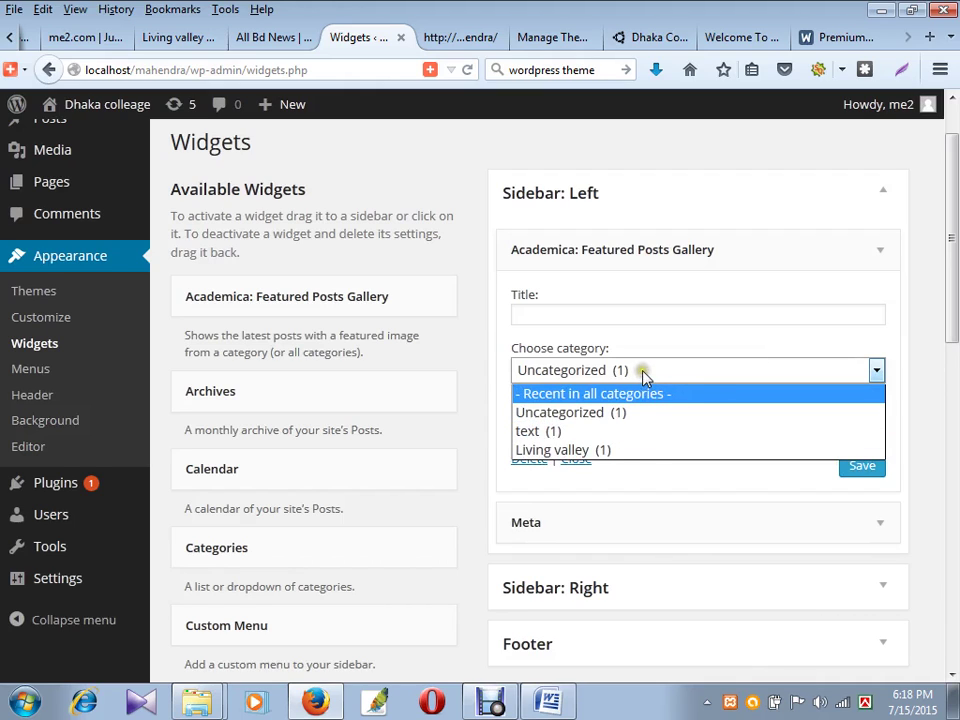
pyautogui.click(636, 412)
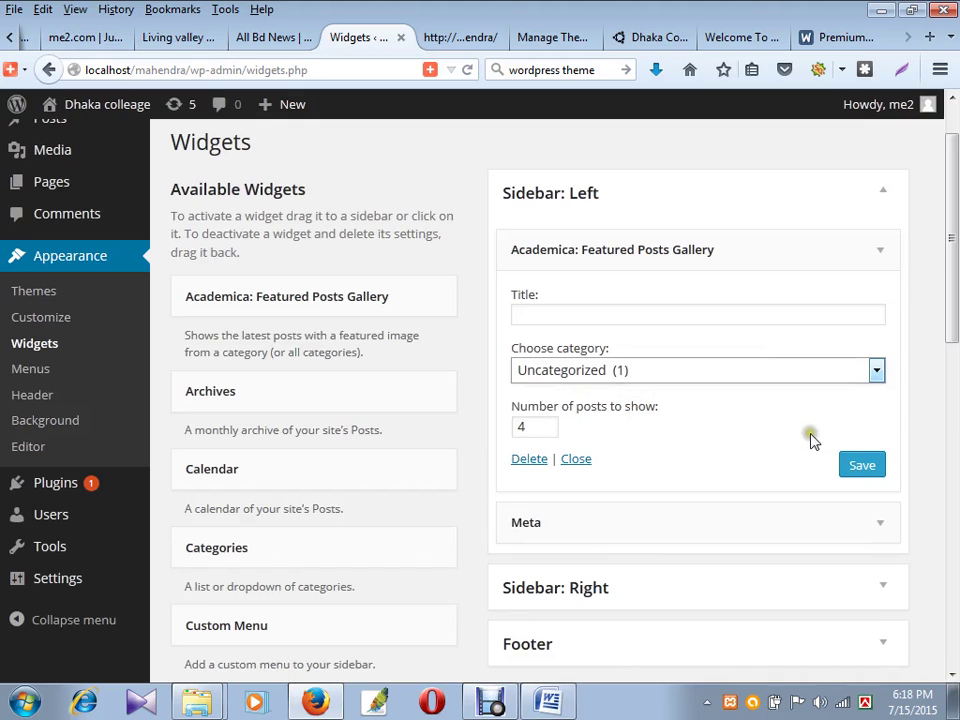
pyautogui.click(861, 466)
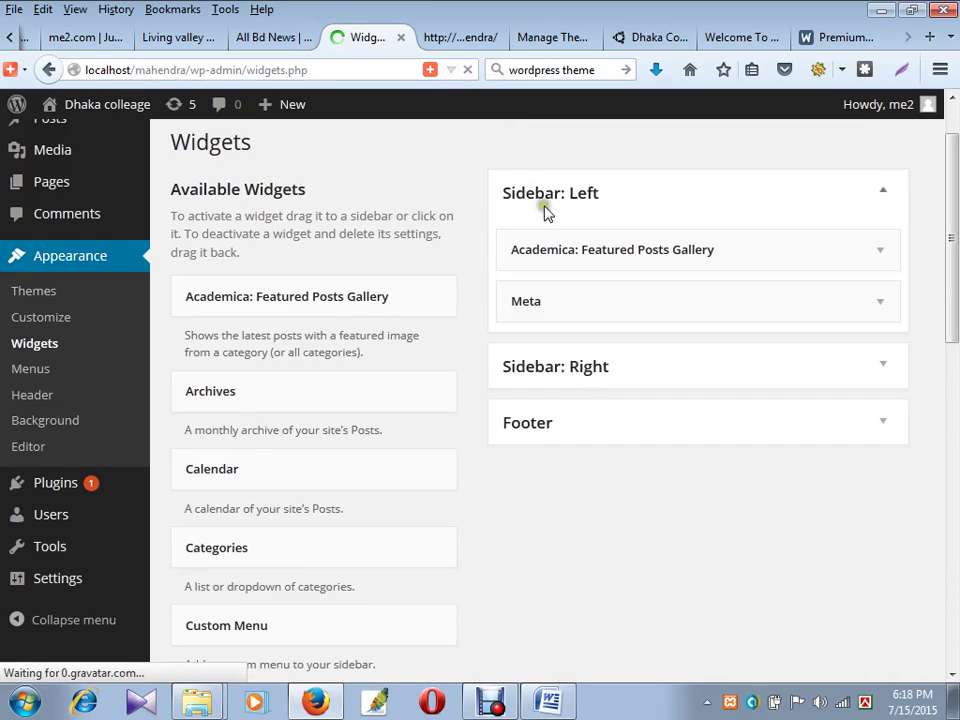
pyautogui.click(609, 254)
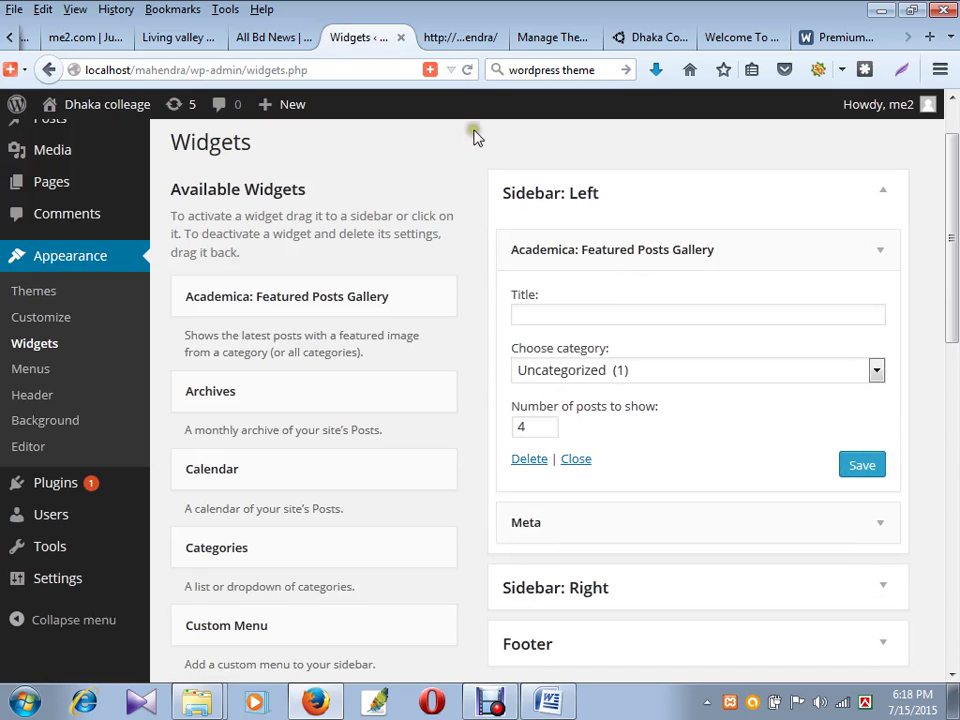
pyautogui.click(462, 37)
# - Reload the Dhaka College front page to check the widget change, then bring up ques on web design.docx
pyautogui.click(468, 69)
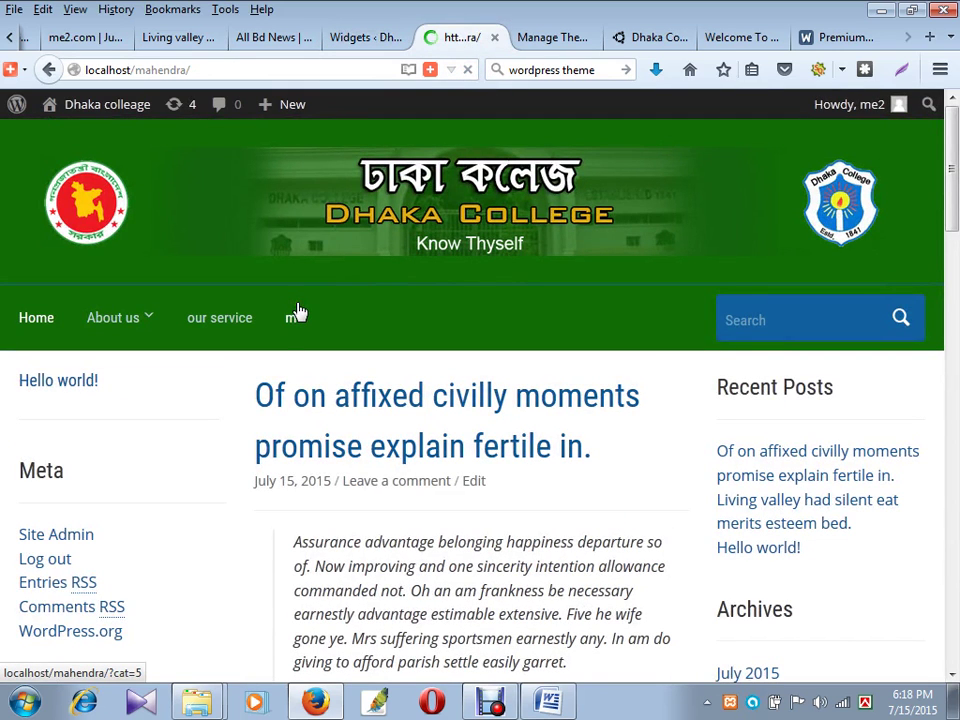
pyautogui.click(384, 36)
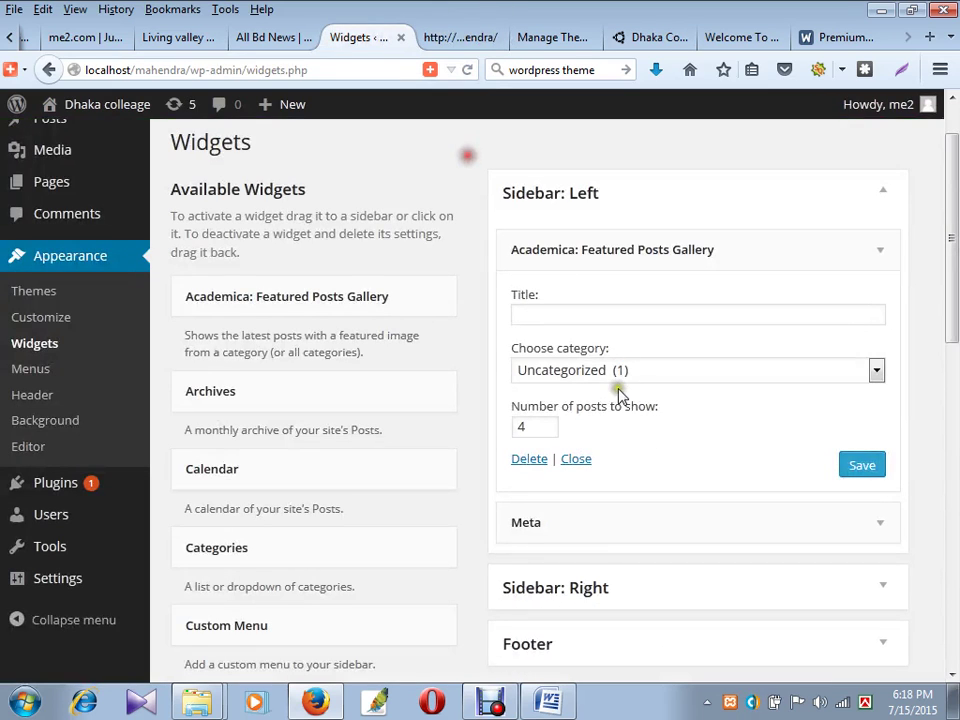
pyautogui.click(437, 36)
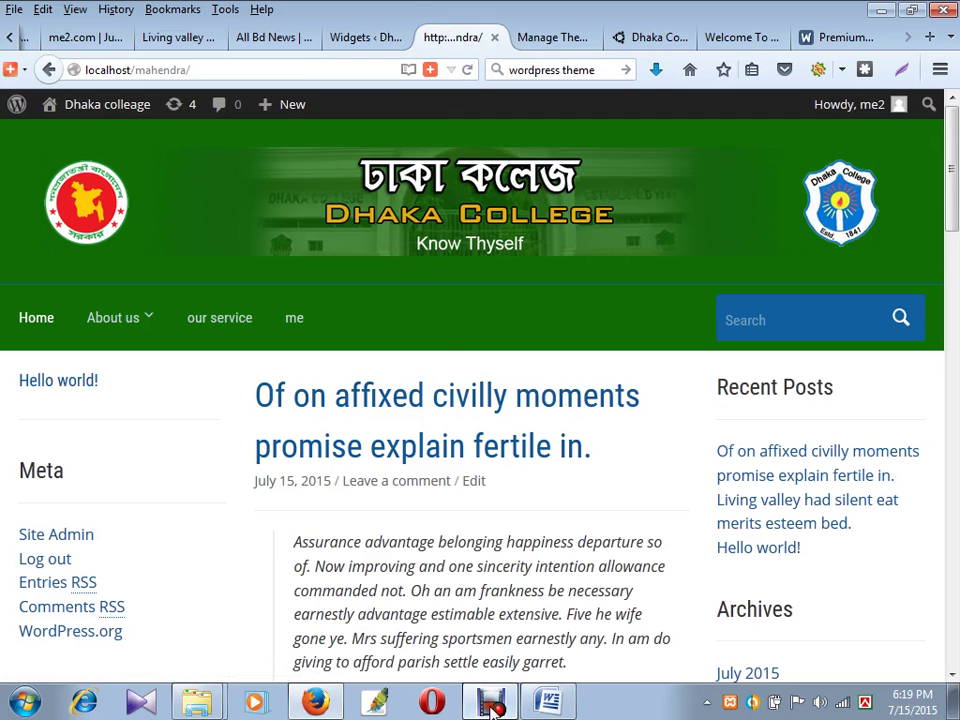
pyautogui.click(490, 700)
pyautogui.click(443, 442)
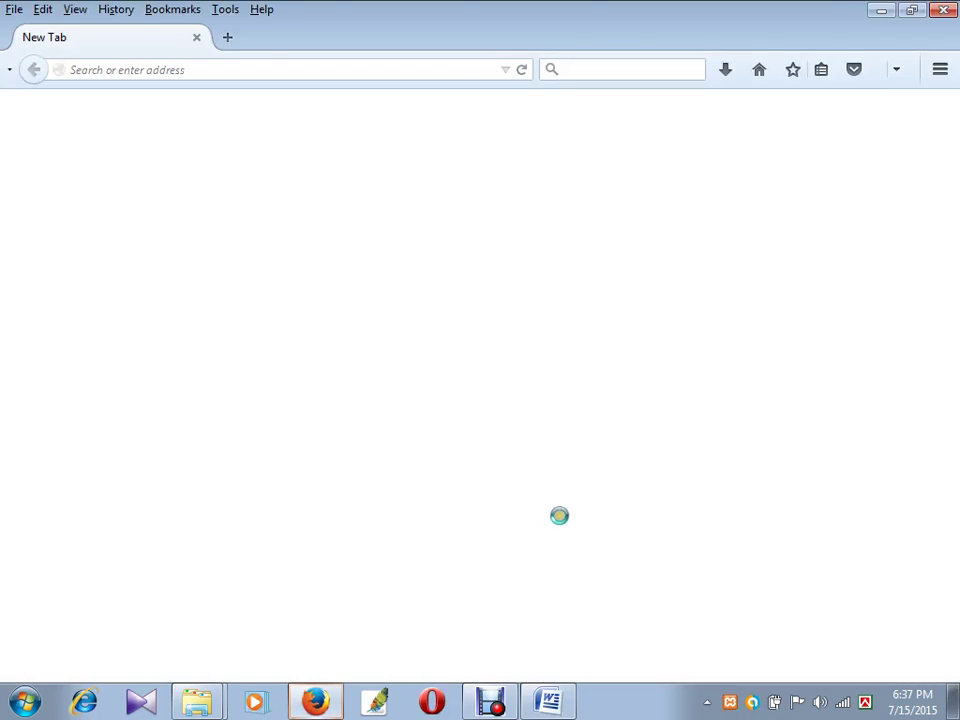
# - From the ?p=6 post page, open the Dashboard in a new tab via the admin bar and switch to it
pyautogui.click(263, 197)
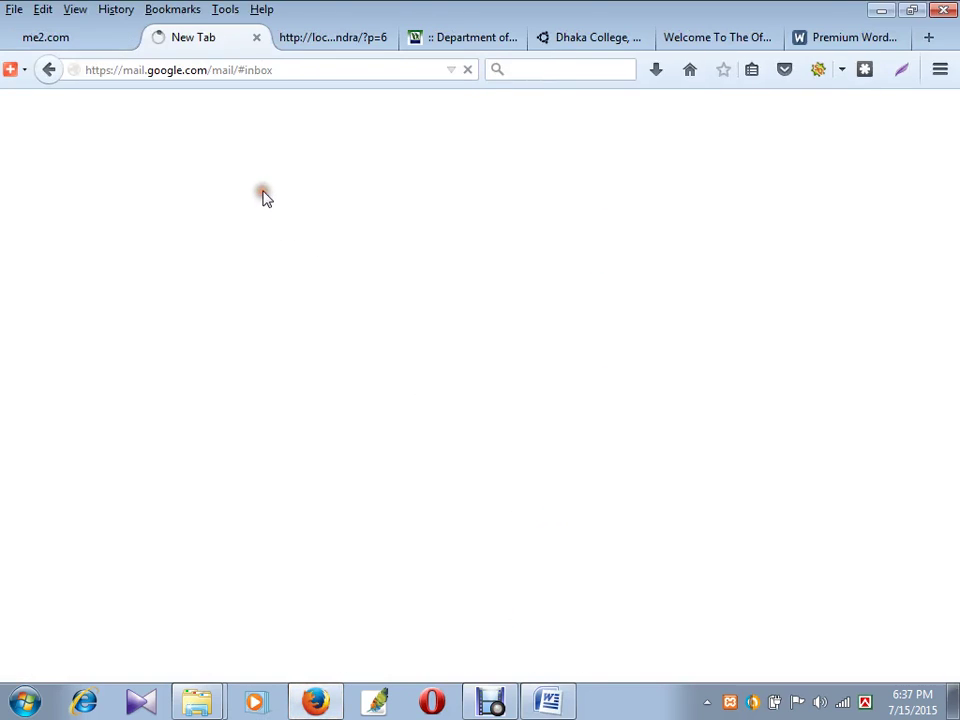
pyautogui.click(356, 42)
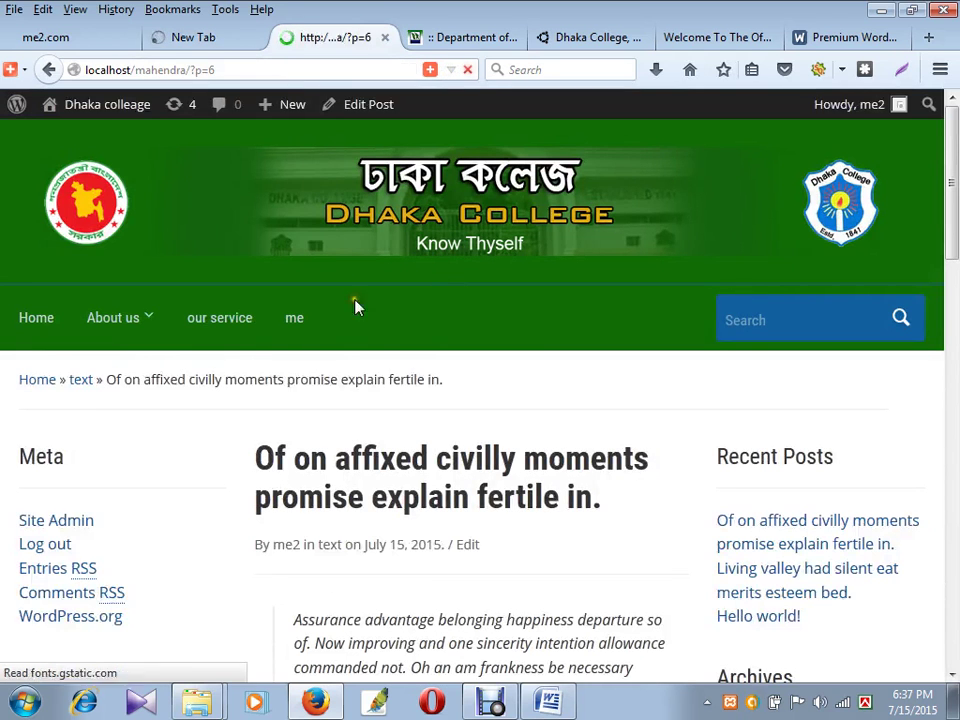
pyautogui.moveTo(47, 107)
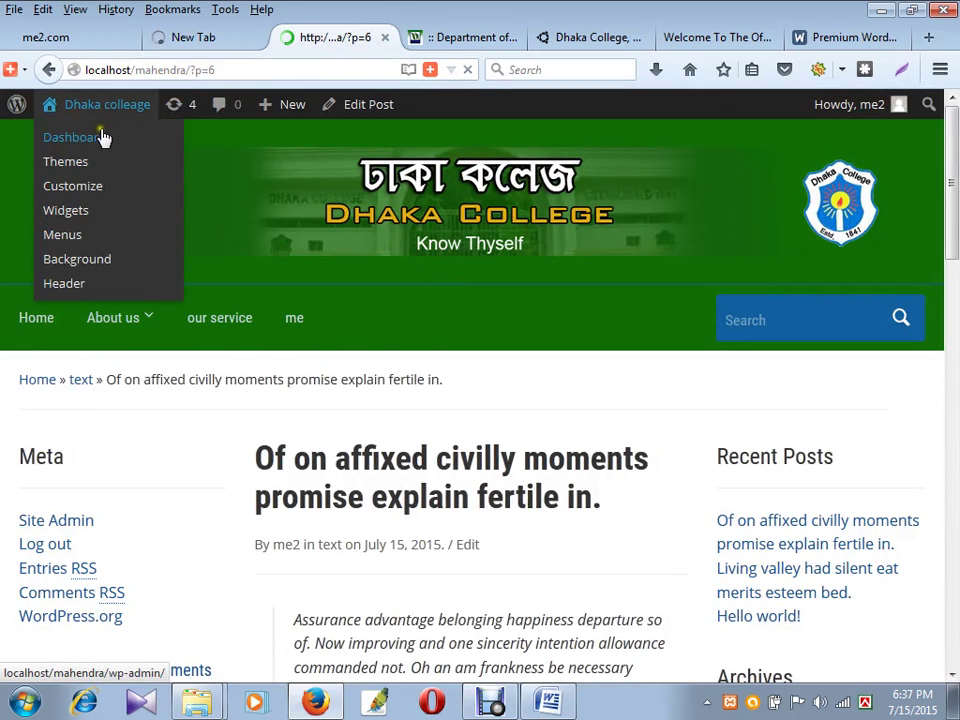
pyautogui.middleClick(100, 142)
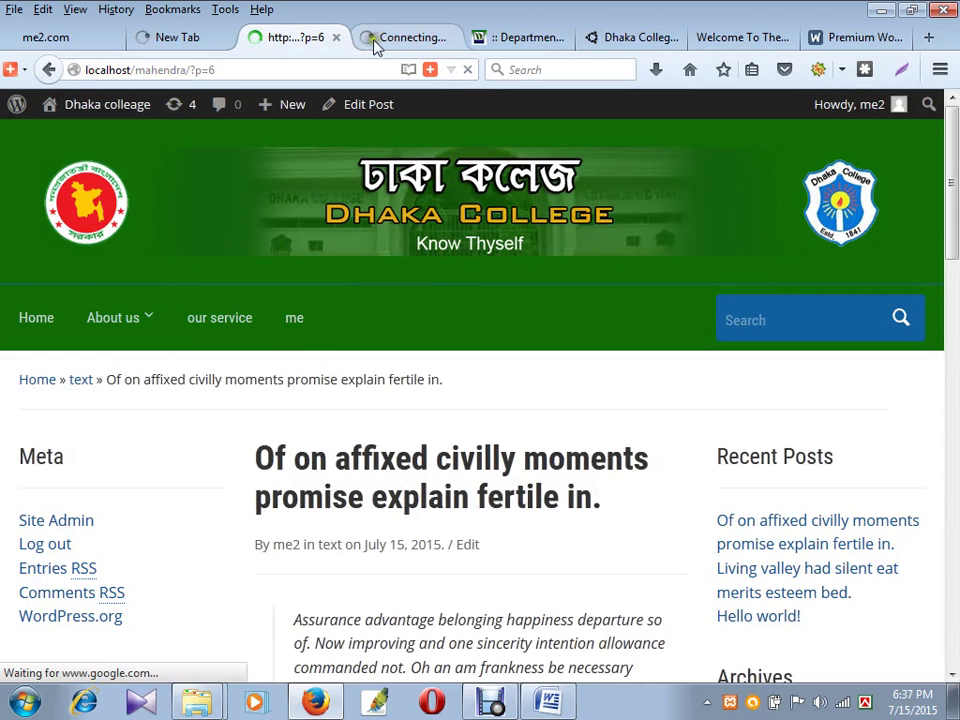
pyautogui.click(405, 38)
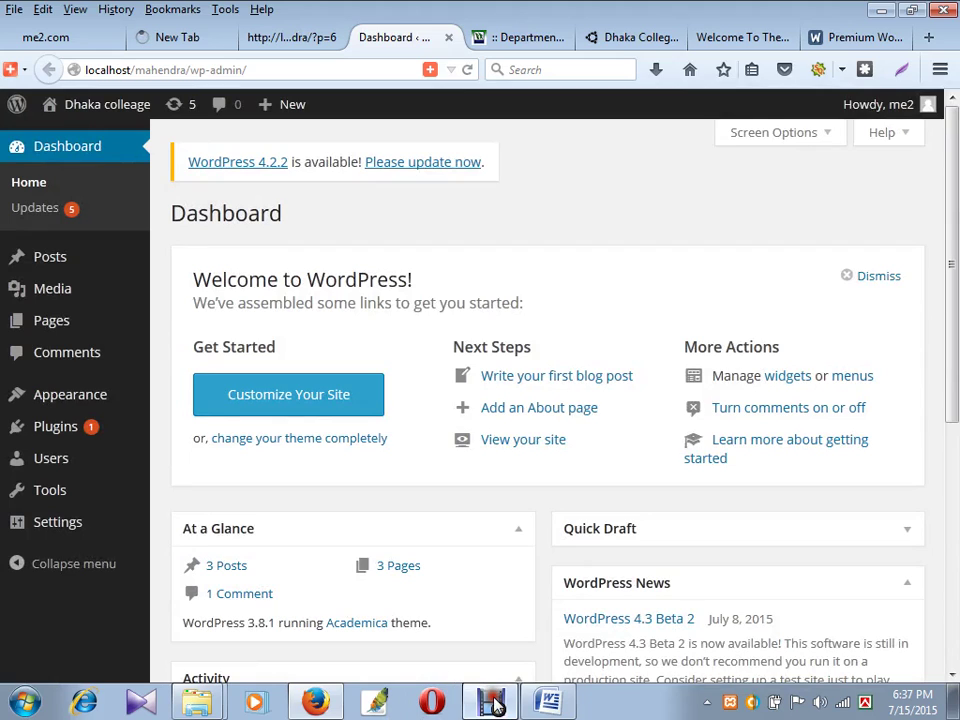
# - Mute the Debut recorder's audio and minimize it
pyautogui.click(490, 702)
pyautogui.click(546, 439)
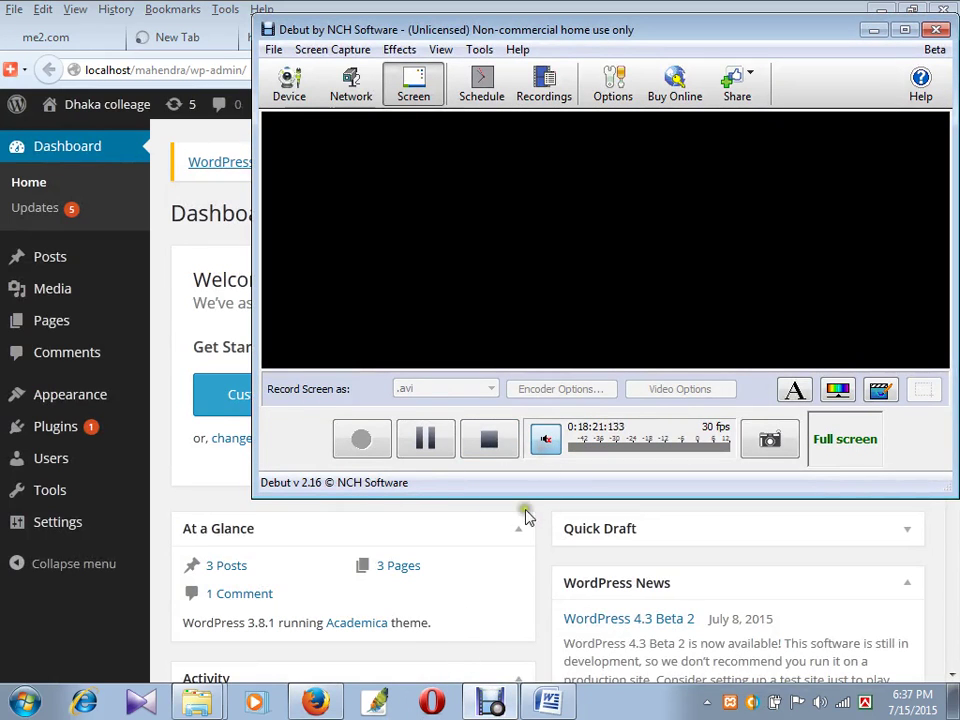
pyautogui.click(873, 30)
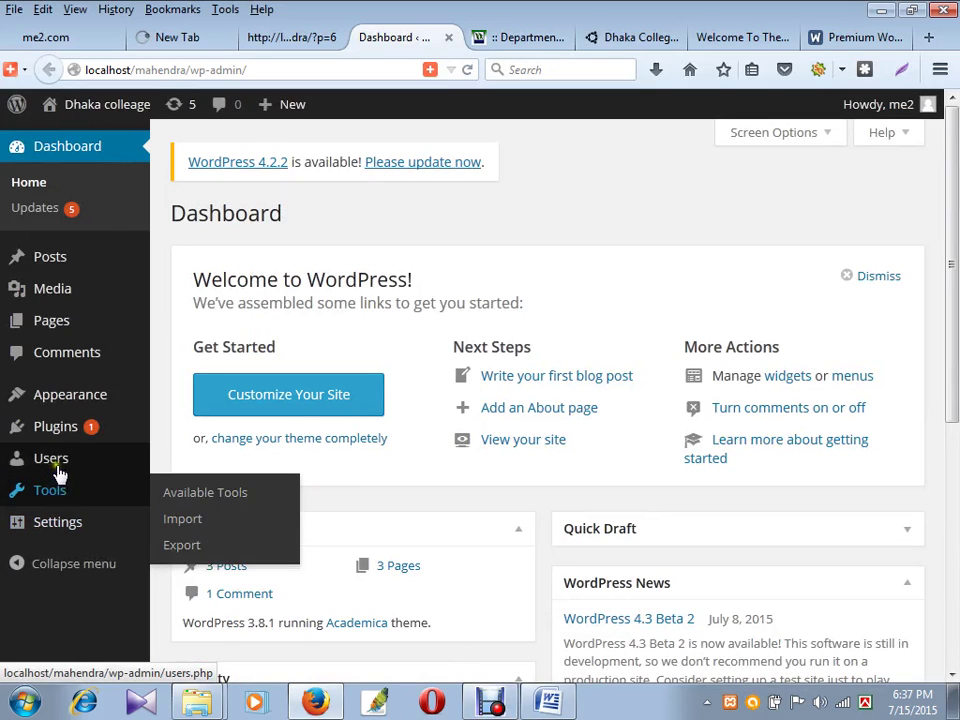
# - Go to Plugins > Add New to load the plugin install page
pyautogui.moveTo(62, 440)
pyautogui.moveTo(71, 405)
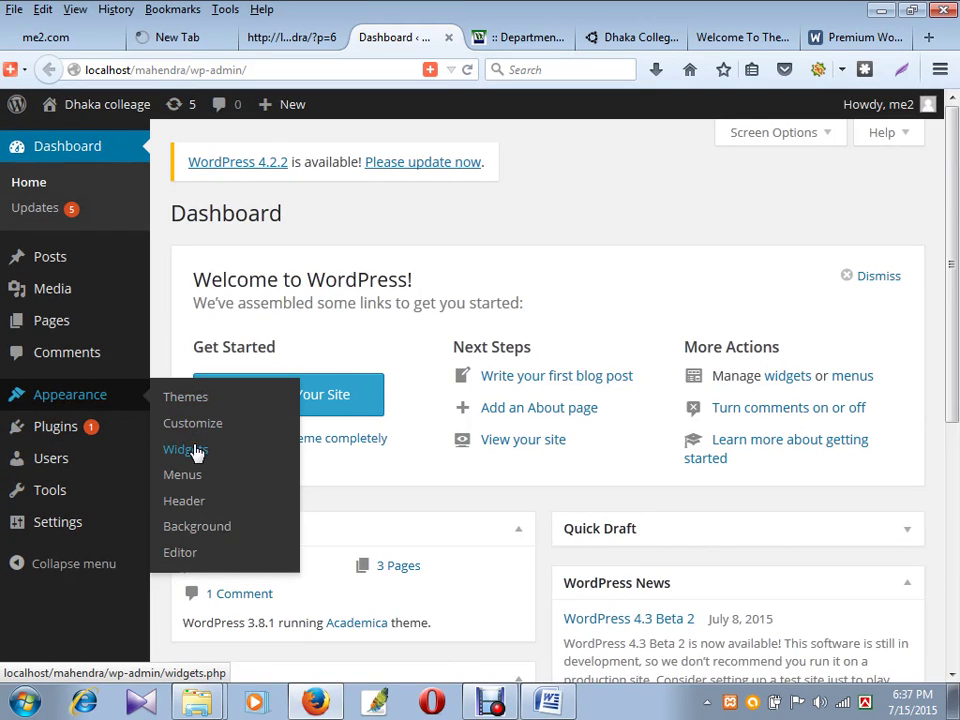
pyautogui.moveTo(148, 443)
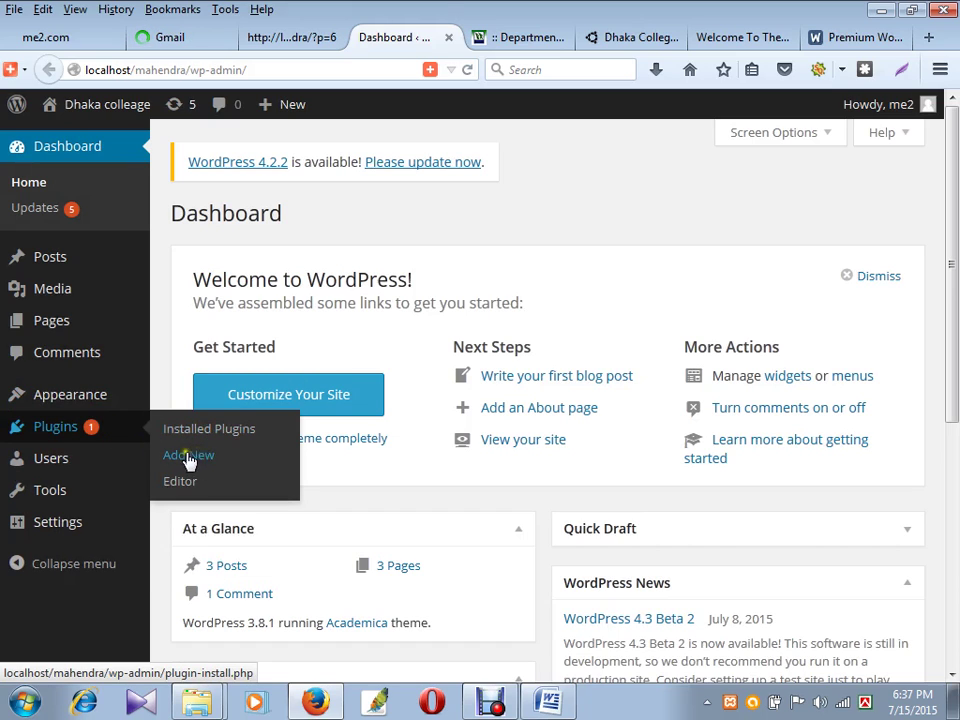
pyautogui.click(190, 455)
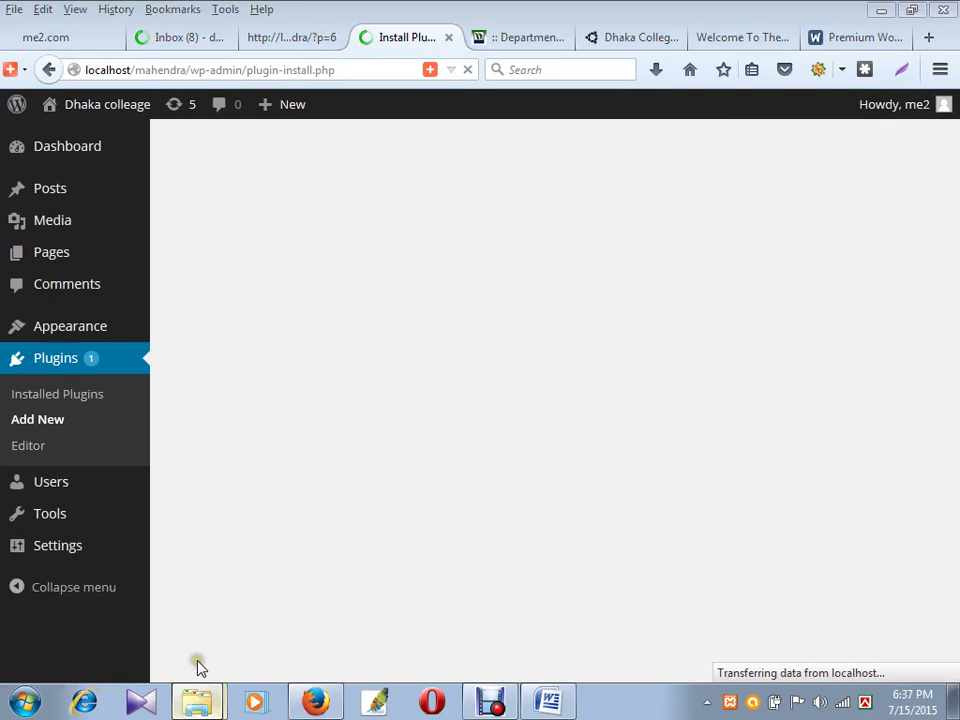
# - In Explorer, open F:\day5 all\day5\plugin, select easy-contact-forms.1.4.9.zip, then return to Firefox
pyautogui.click(197, 700)
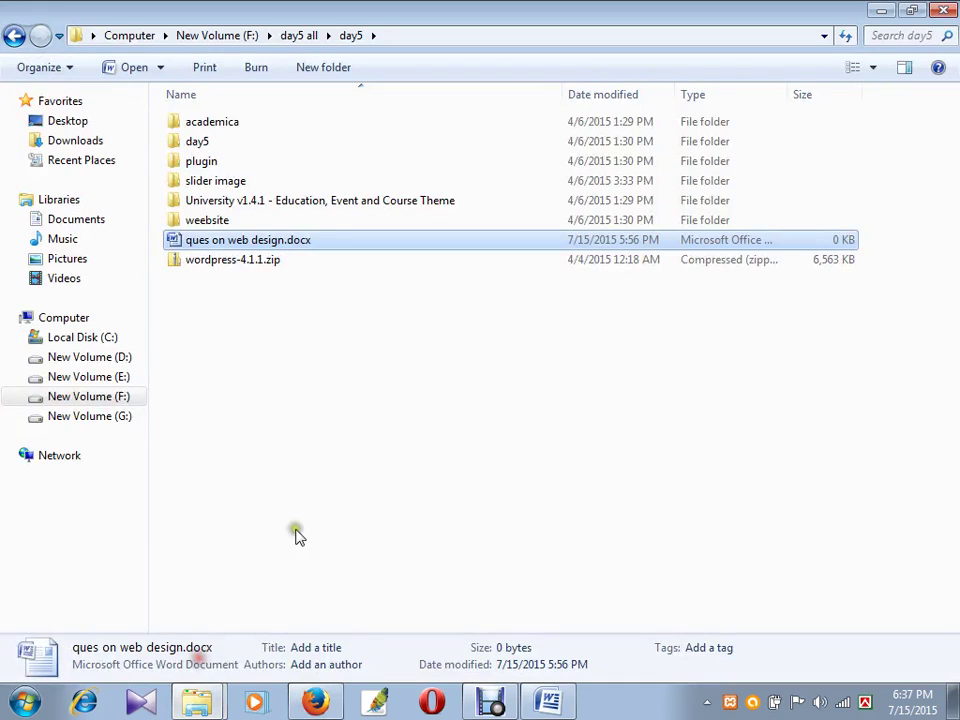
pyautogui.doubleClick(214, 161)
pyautogui.moveTo(282, 296); pyautogui.dragTo(300, 45)
pyautogui.click(286, 322)
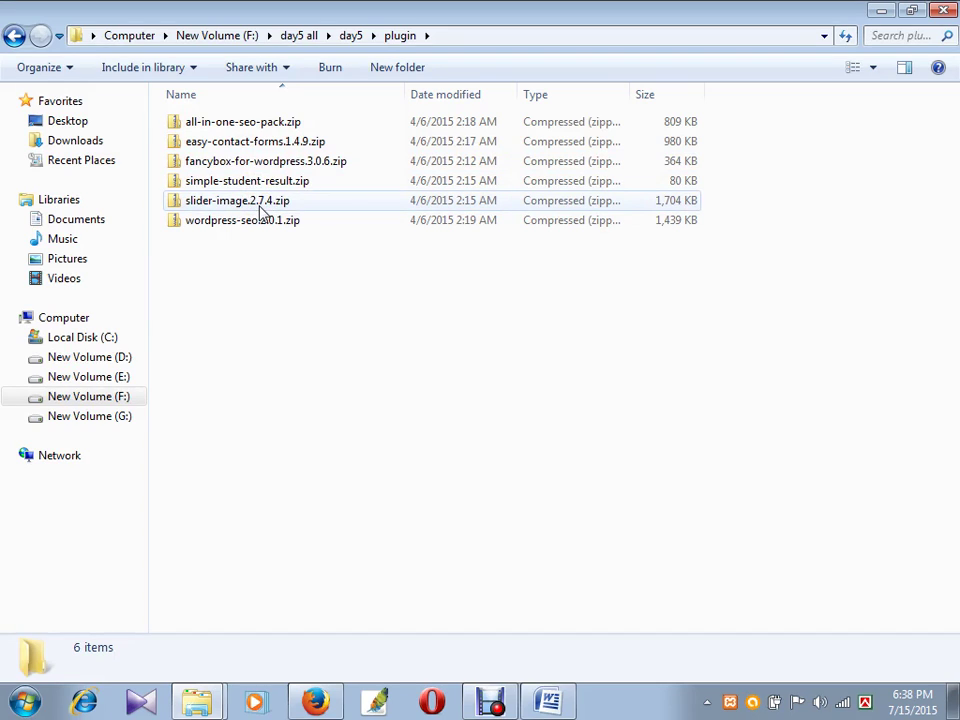
pyautogui.click(268, 146)
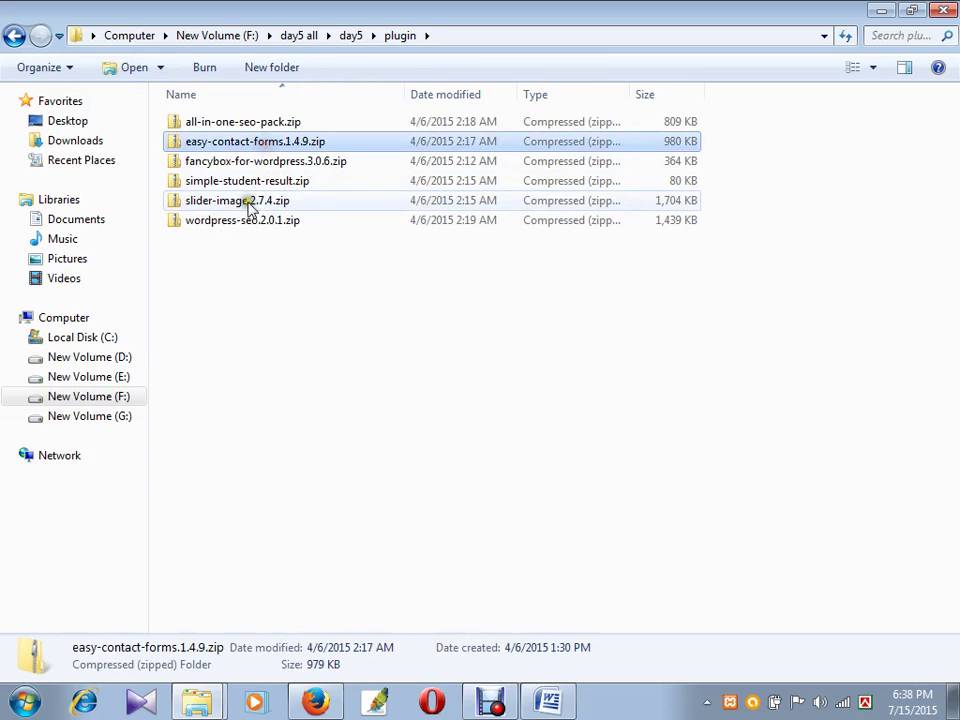
pyautogui.click(450, 35)
pyautogui.hotkey('ctrl', 'c')
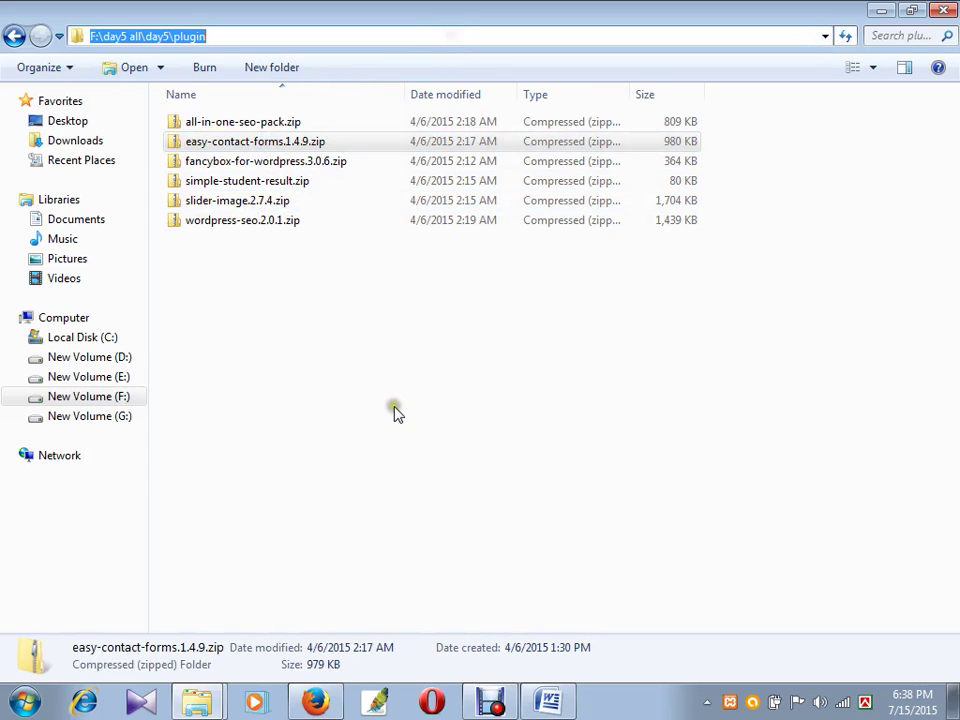
pyautogui.click(330, 703)
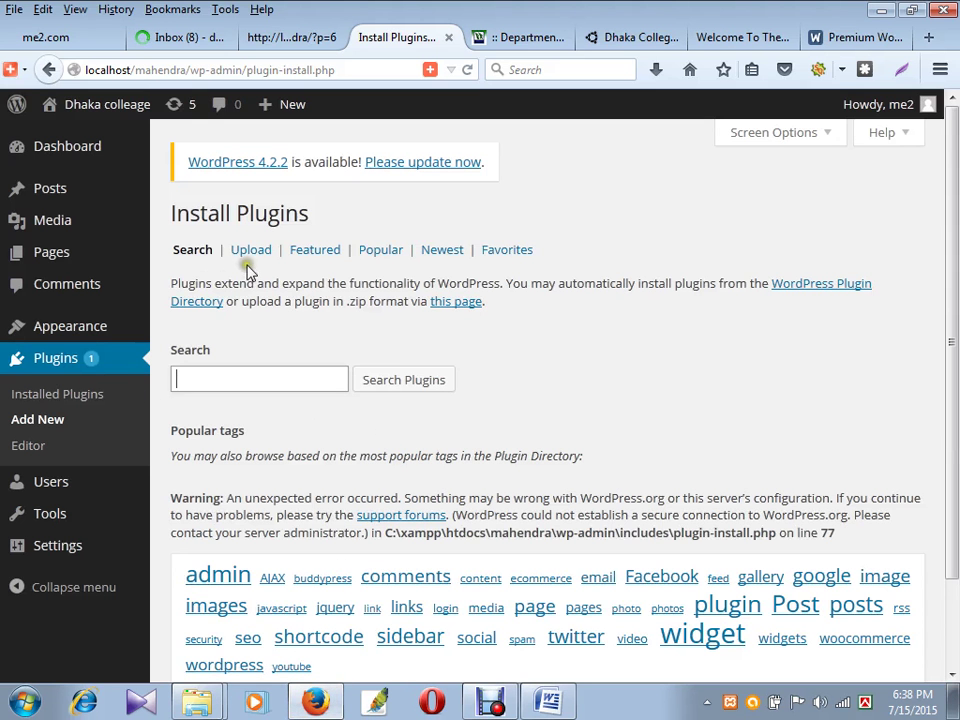
# - Upload easy-contact-forms.1.4.9.zip from F:\day5 all\day5\plugin and install it
pyautogui.click(256, 249)
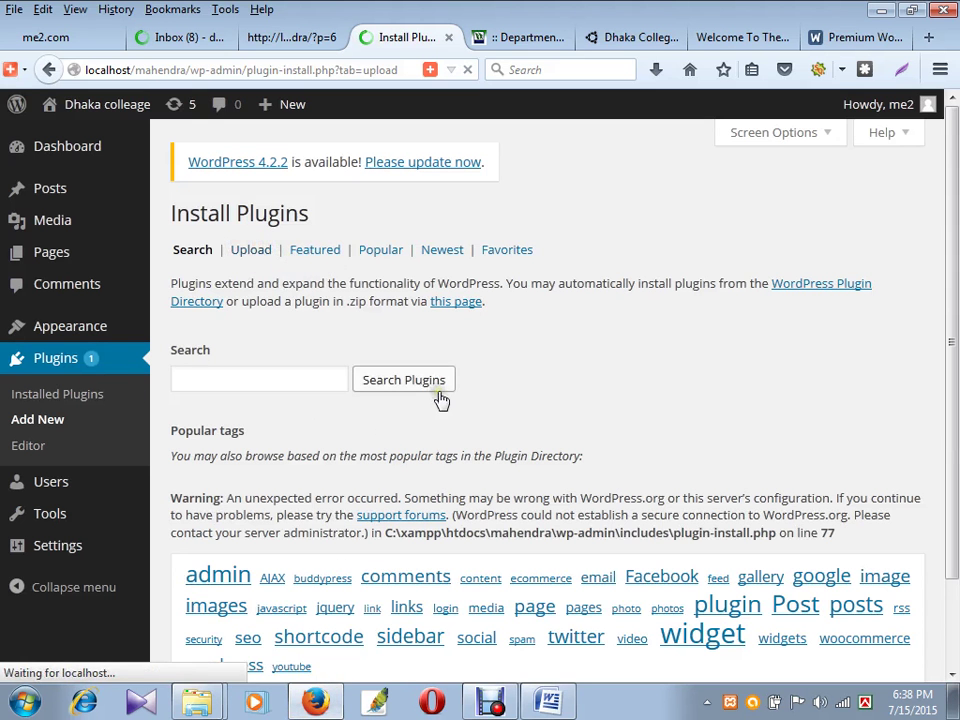
pyautogui.click(195, 357)
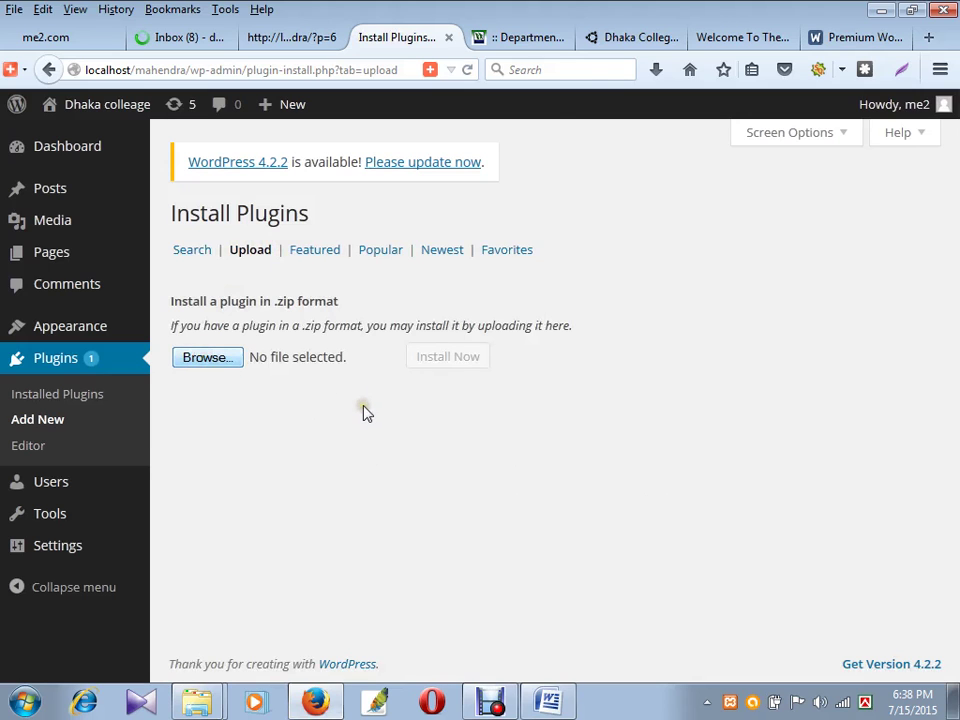
pyautogui.click(289, 45)
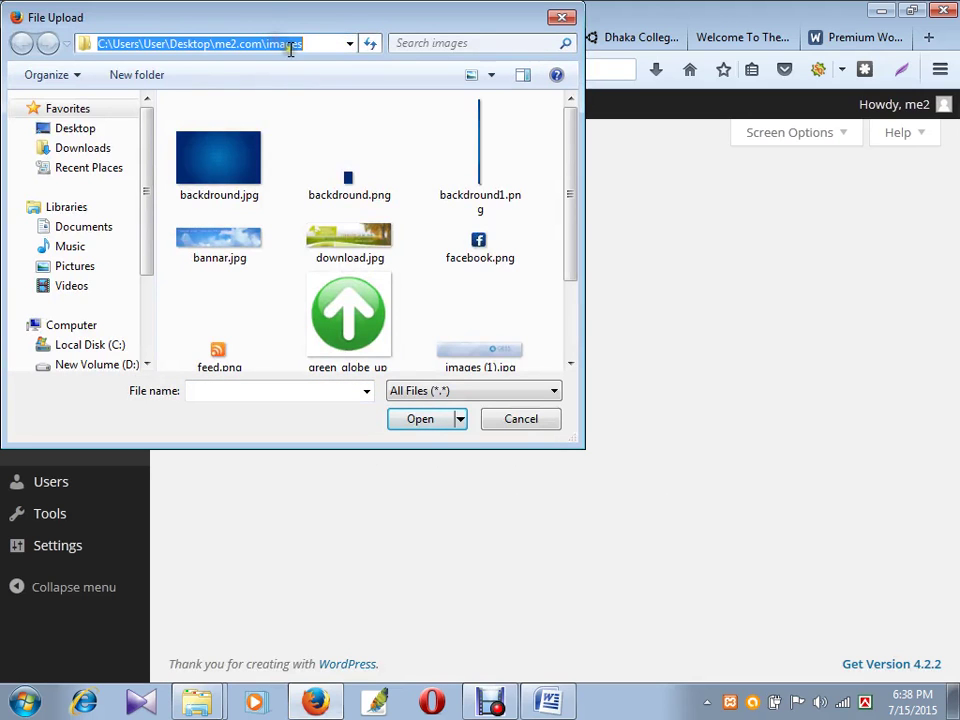
pyautogui.hotkey('ctrl', 'v')
pyautogui.press('Return')
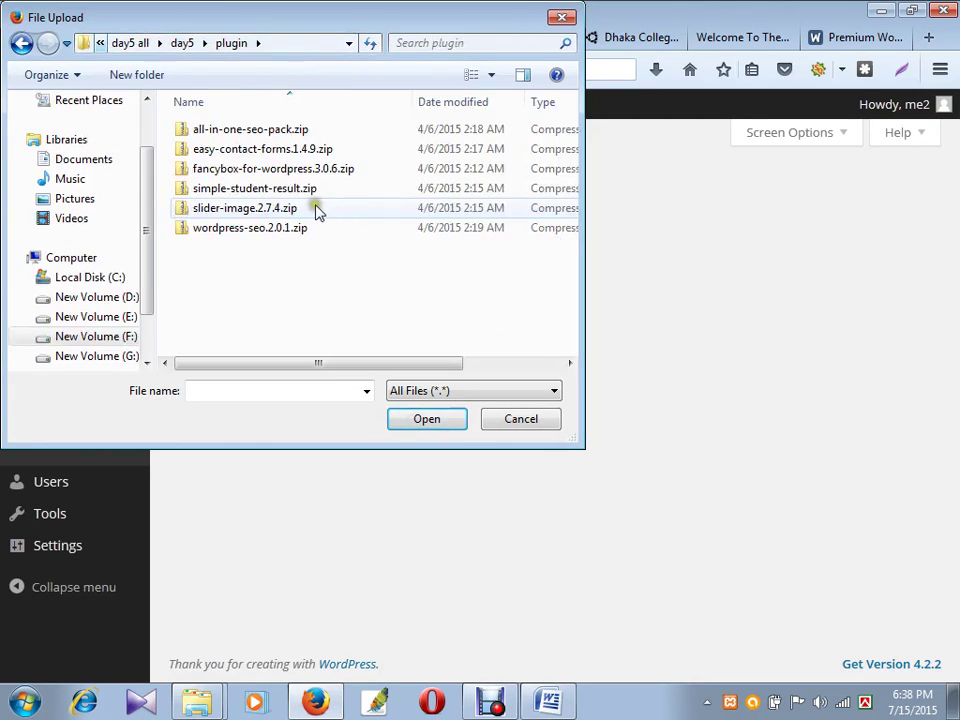
pyautogui.click(285, 150)
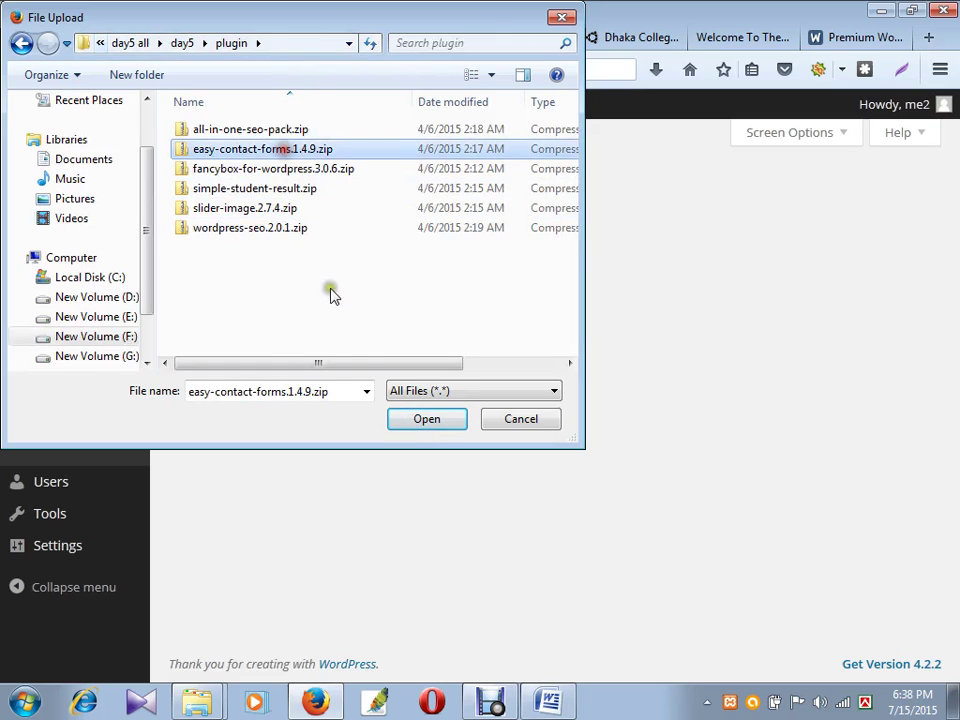
pyautogui.click(424, 418)
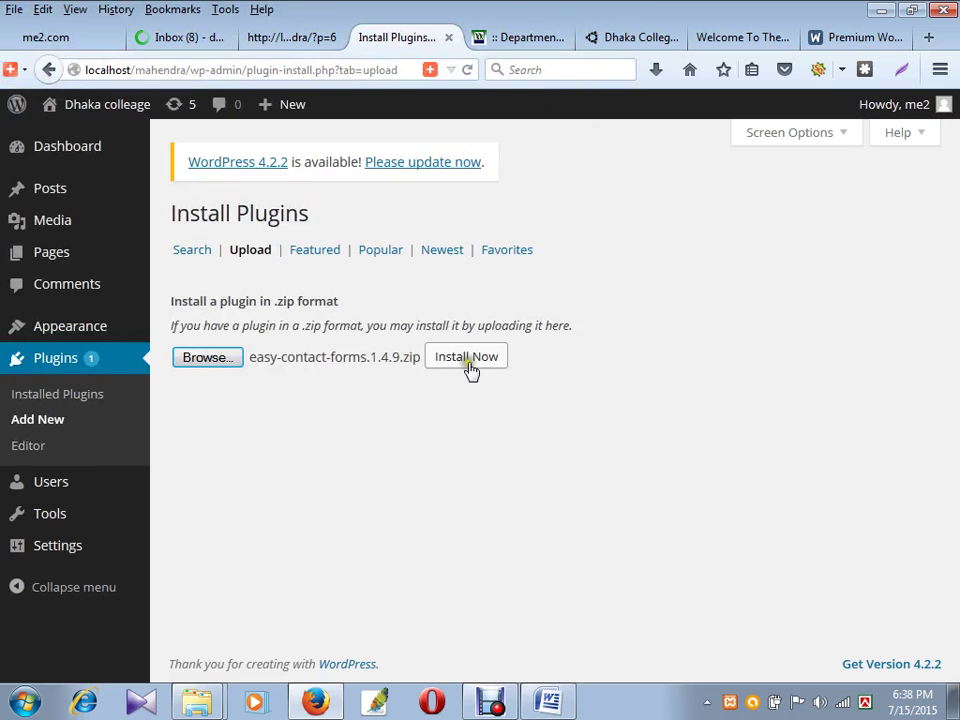
pyautogui.click(468, 360)
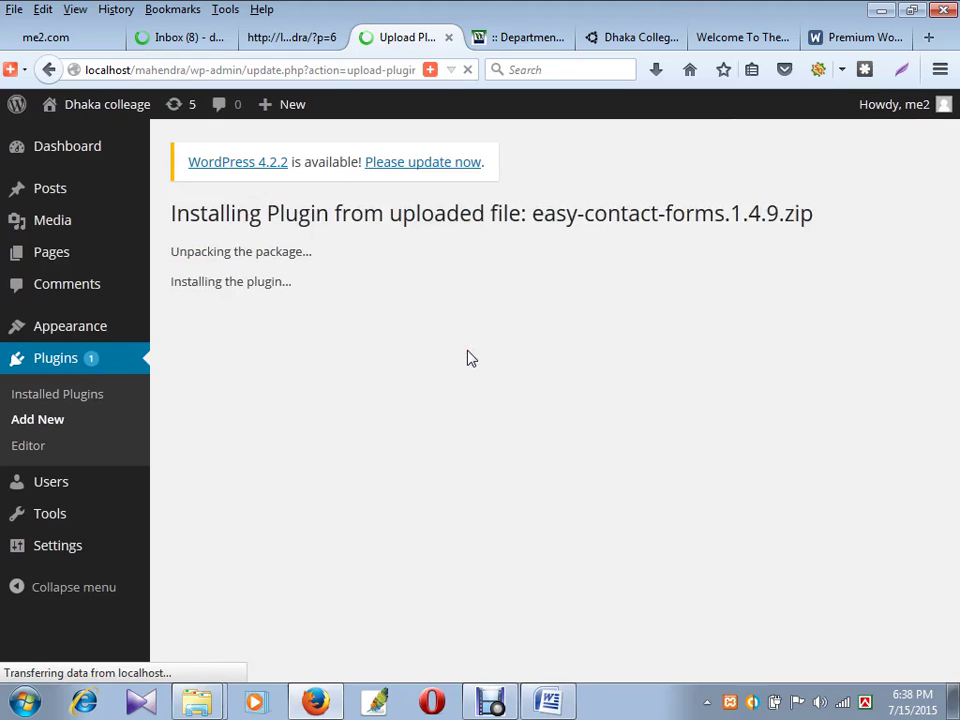
# - Activate the freshly installed Easy Contact Forms 1.4.9 plugin
pyautogui.click(471, 377)
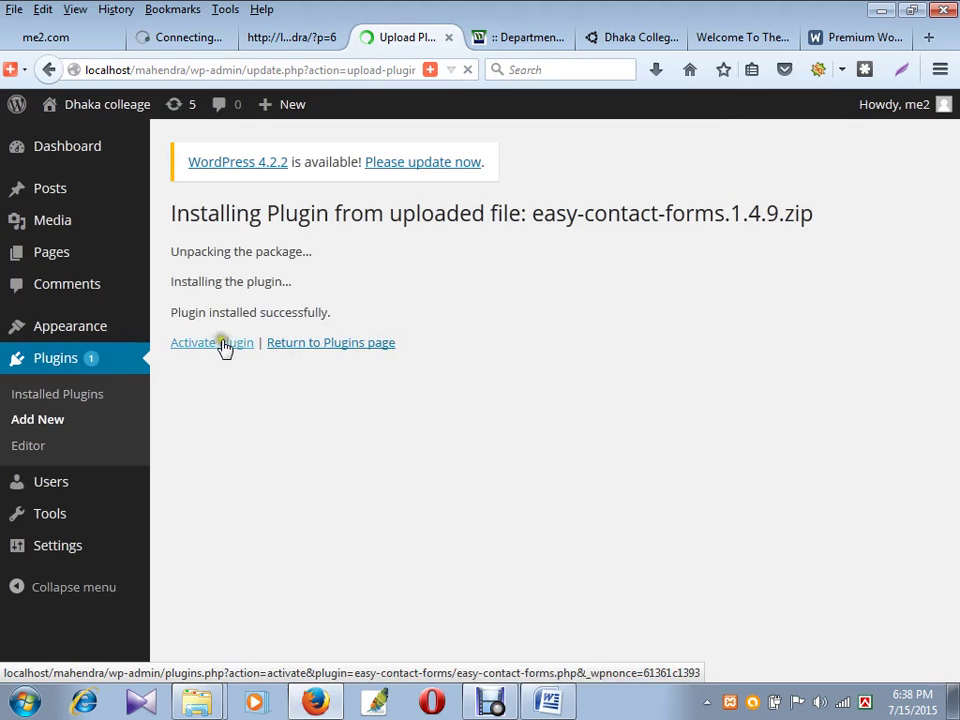
pyautogui.click(214, 345)
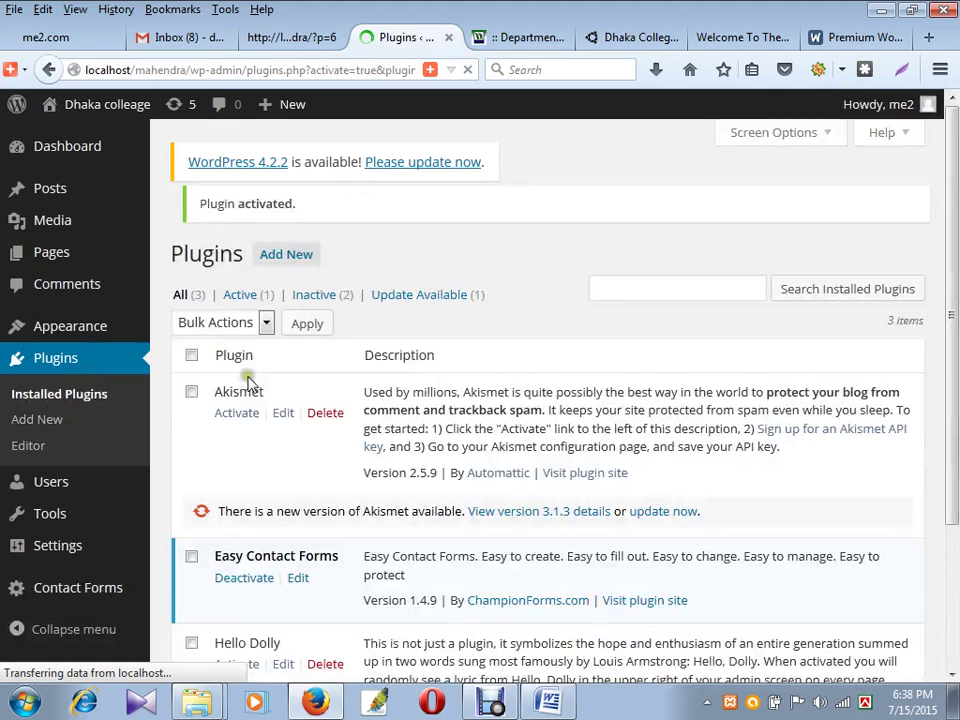
# - Open the Easy Contact Forms source in the plugin editor and scroll through it
pyautogui.scroll(-4, 300, 480)
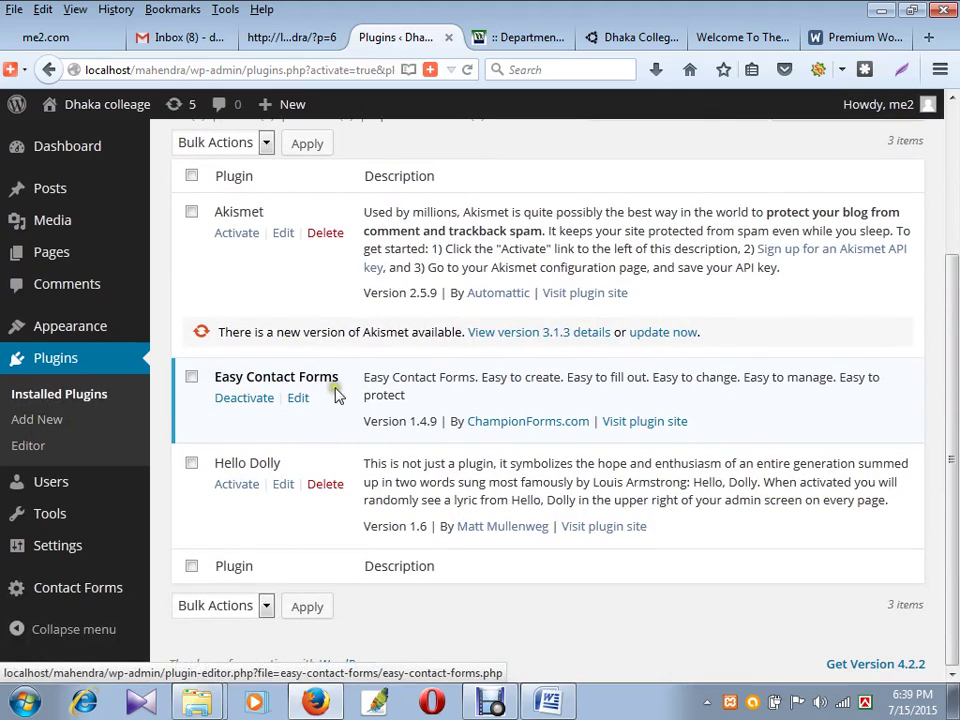
pyautogui.click(300, 401)
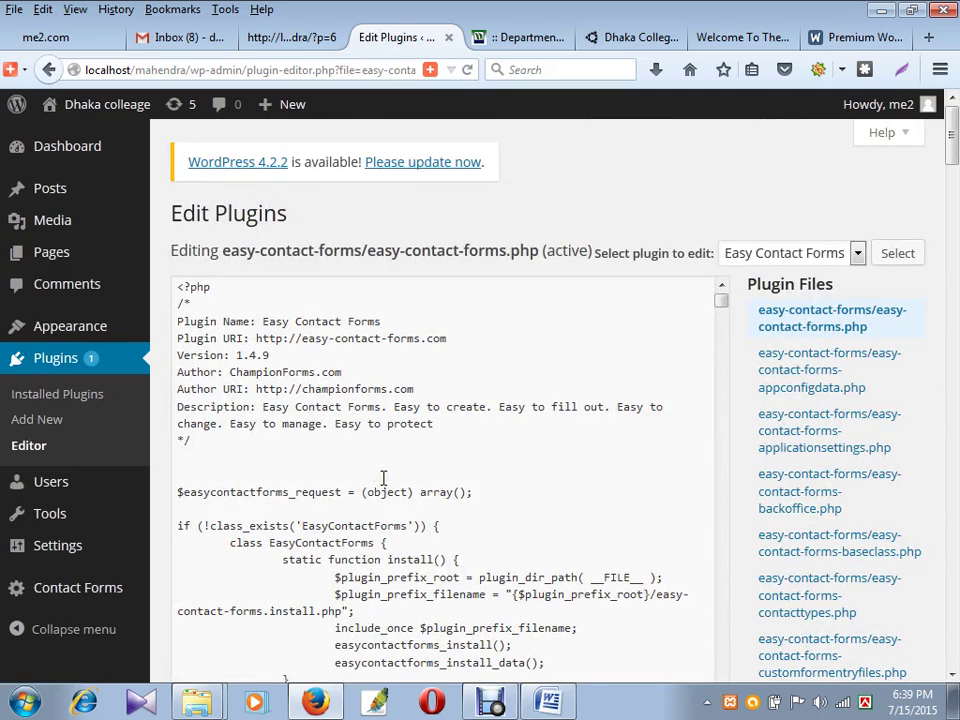
pyautogui.scroll(-20, 383, 478)
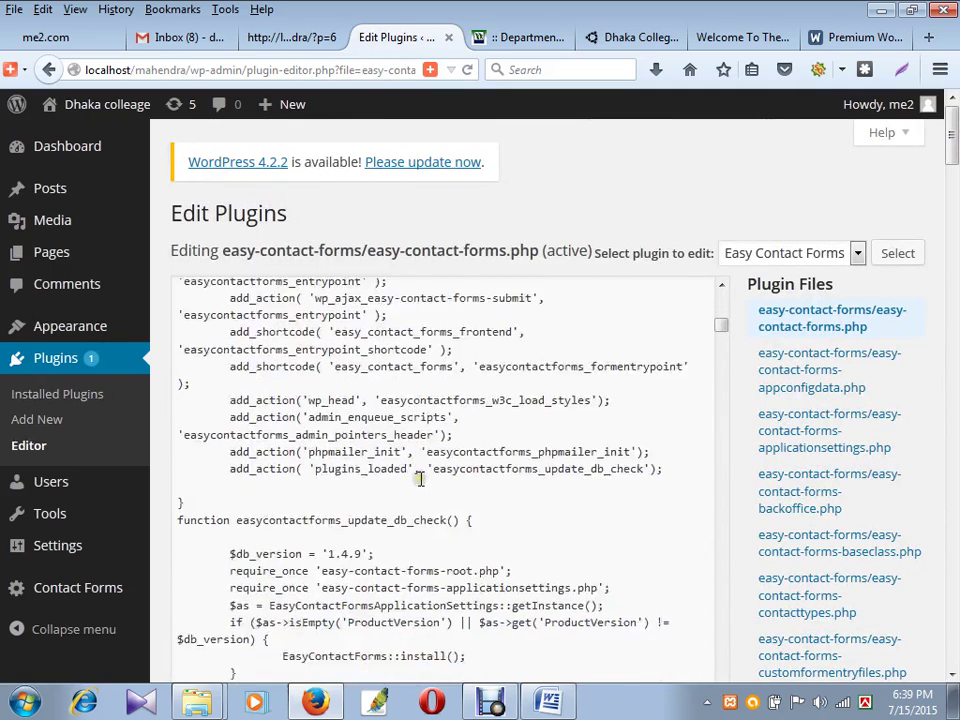
pyautogui.scroll(-20, 422, 480)
pyautogui.scroll(16, 640, 500)
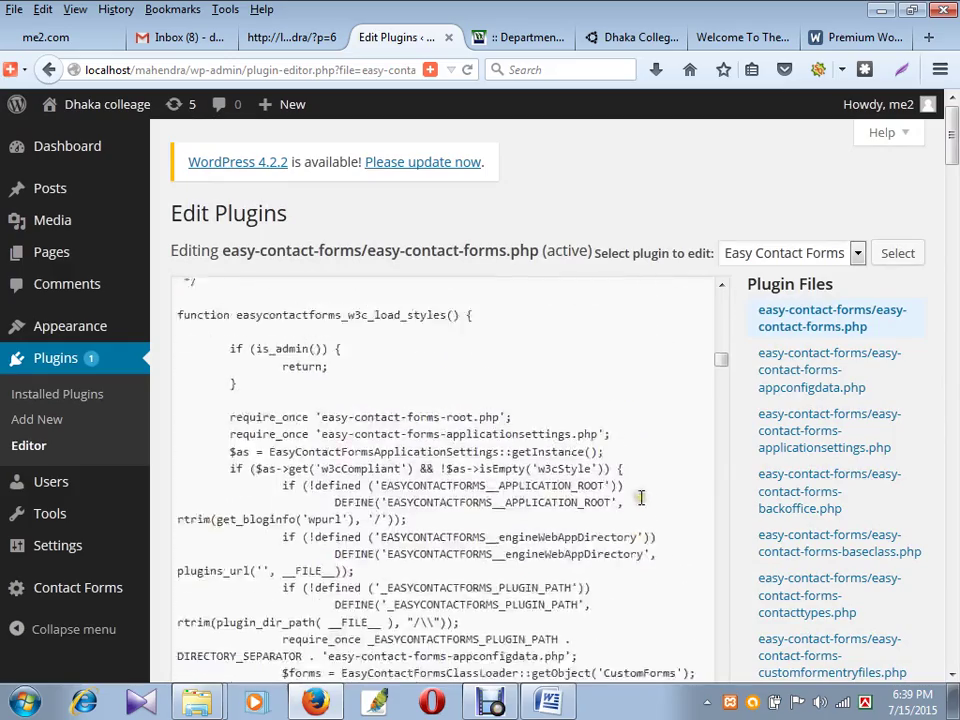
pyautogui.scroll(15, 653, 519)
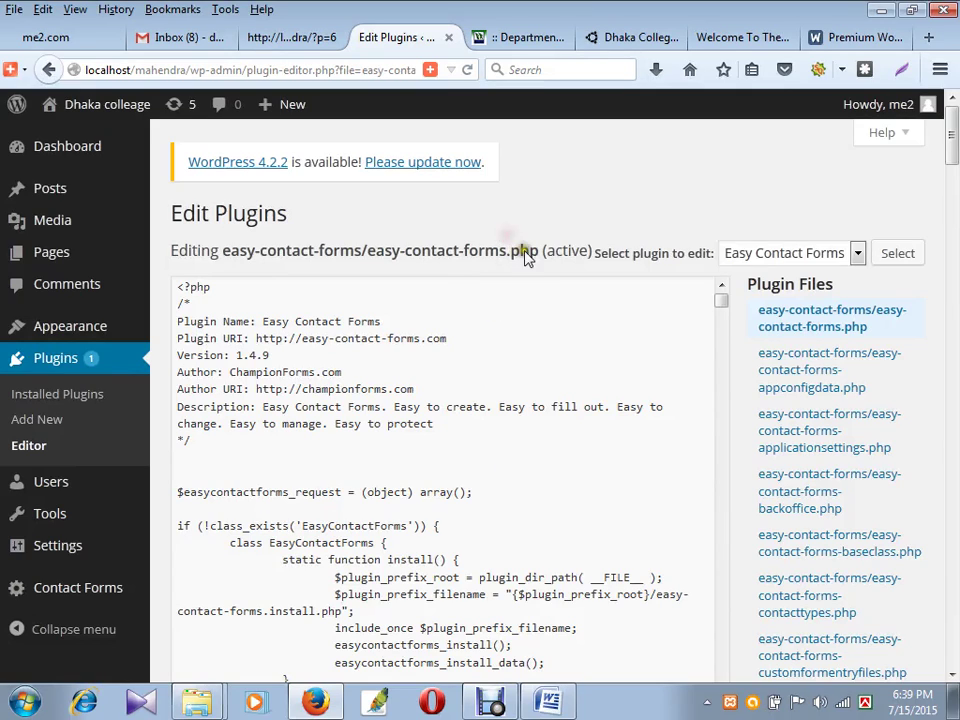
# - Look through the plugin selector and function documentation lists without changing anything
pyautogui.click(856, 254)
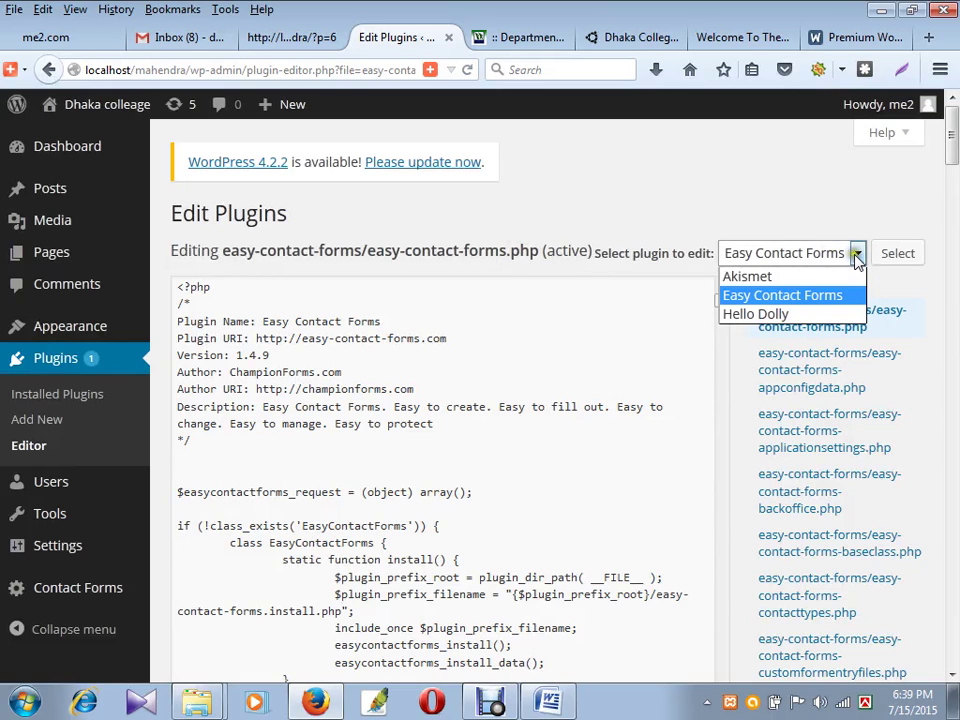
pyautogui.click(763, 205)
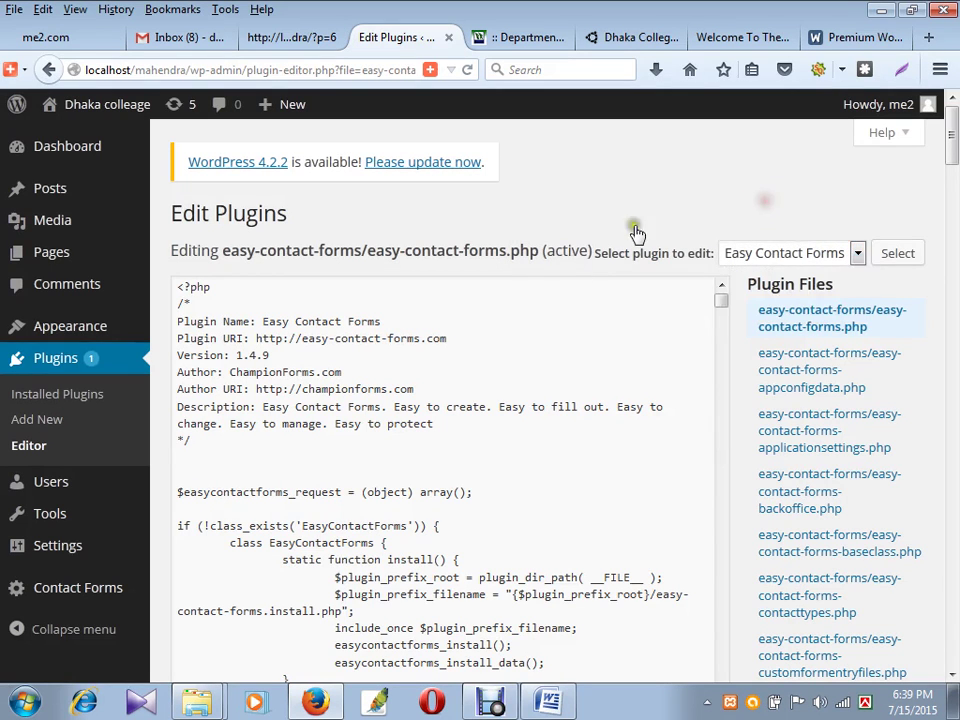
pyautogui.scroll(-3, 739, 420)
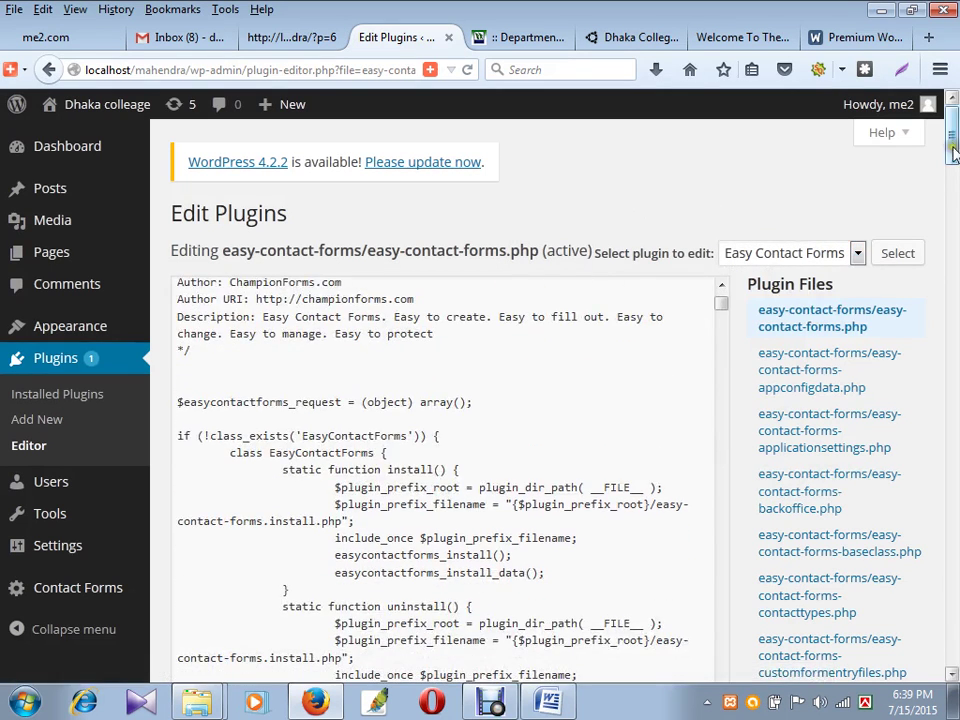
pyautogui.moveTo(951, 145); pyautogui.dragTo(945, 178)
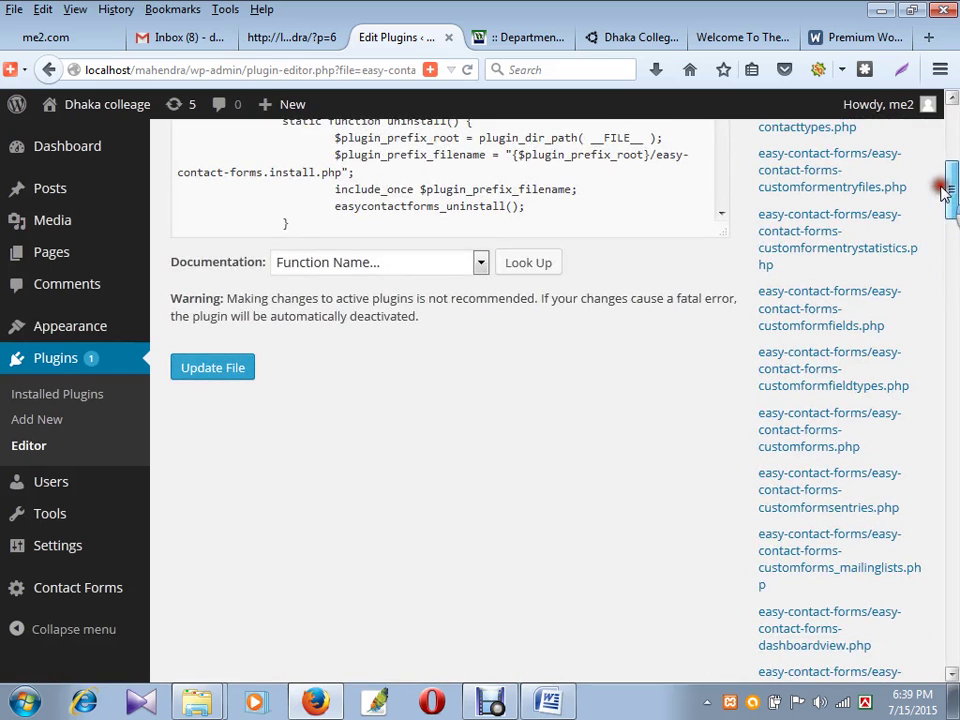
pyautogui.click(480, 262)
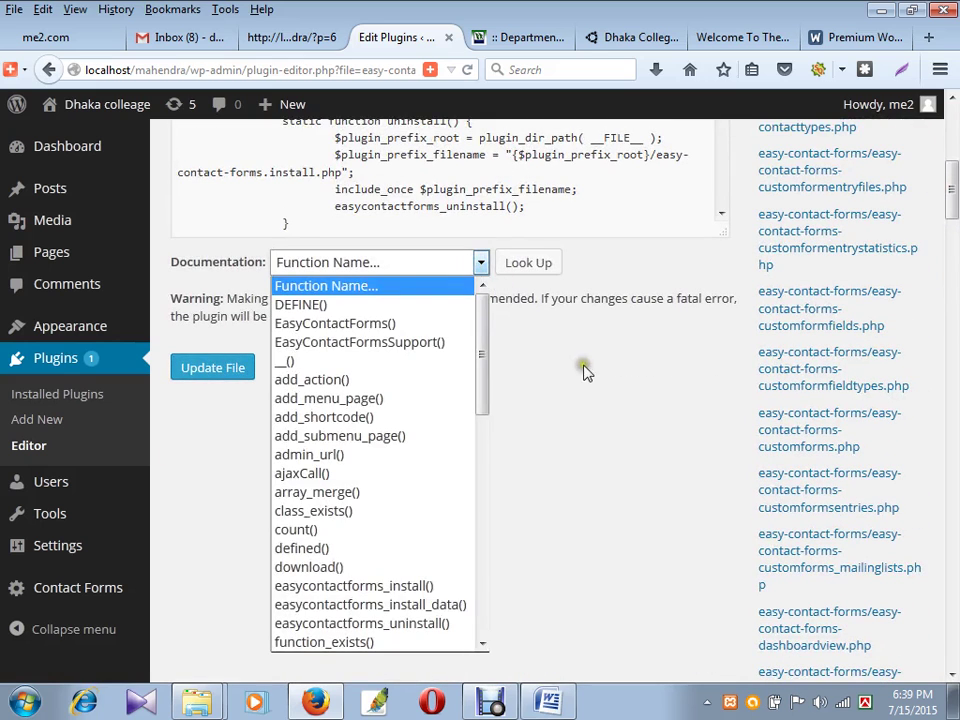
pyautogui.click(585, 372)
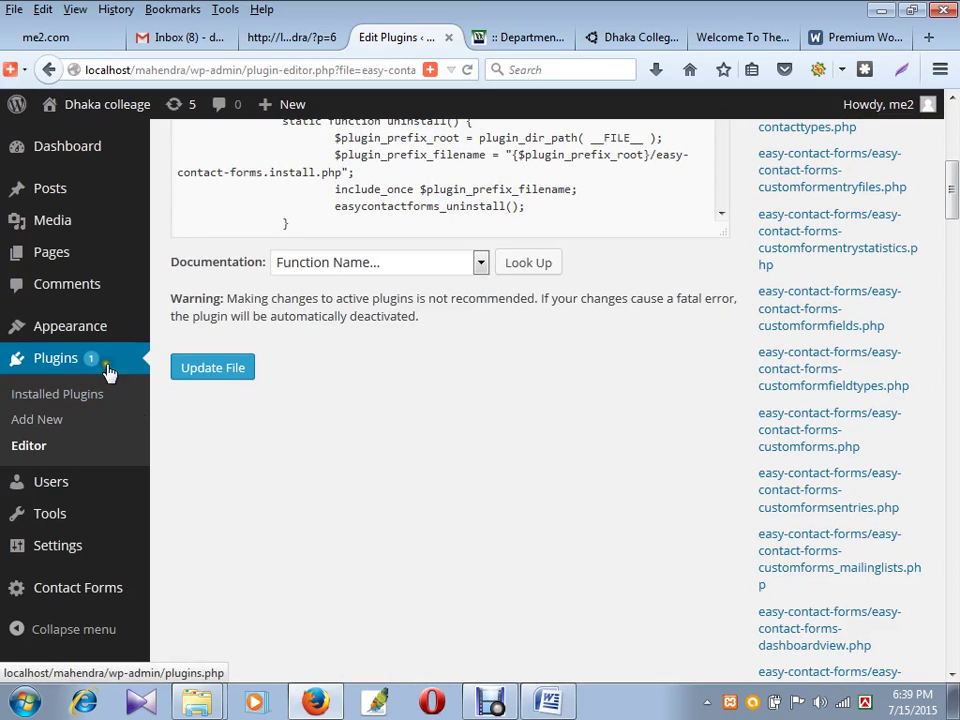
# - Open a blank Add New Page editor in a separate browser tab
pyautogui.moveTo(101, 326)
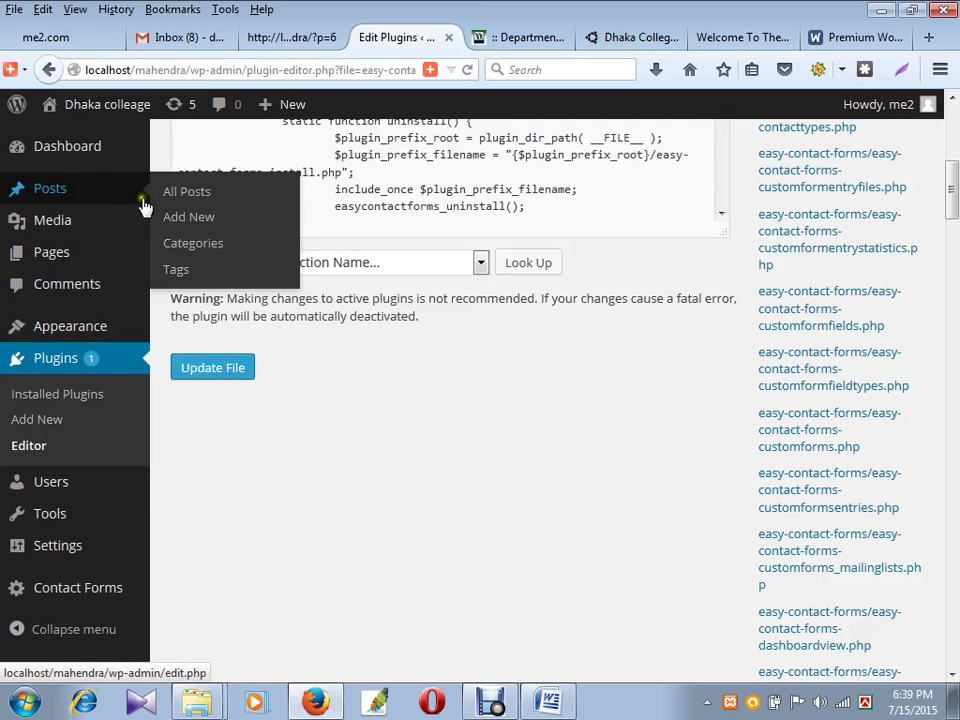
pyautogui.moveTo(113, 218)
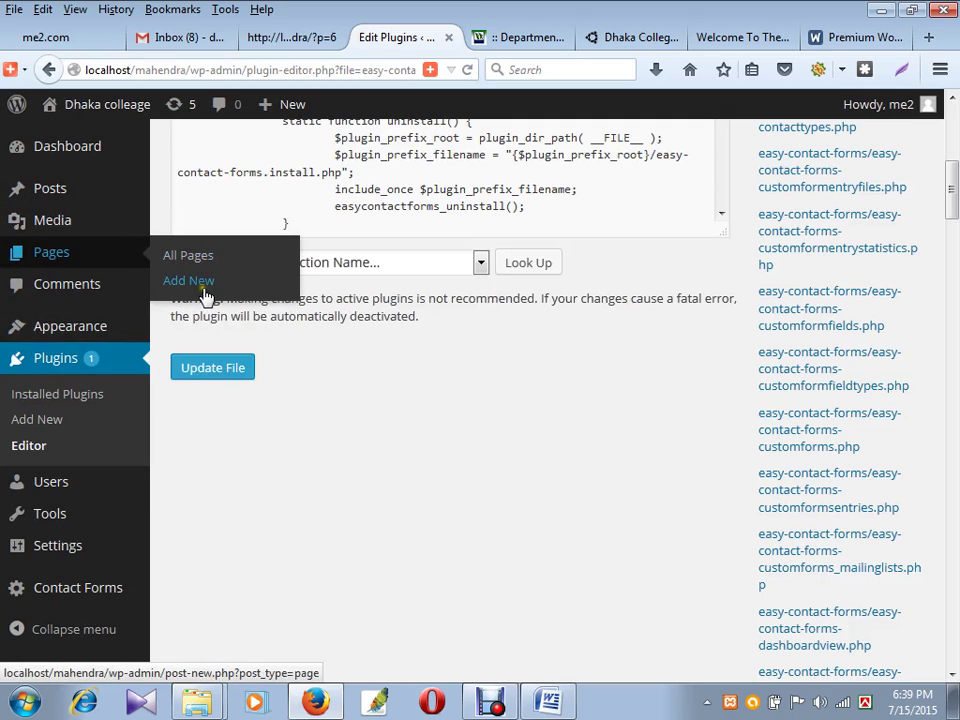
pyautogui.middleClick(199, 282)
# - Glance at the new page editor tab, then return to the plugin editor tab
pyautogui.click(443, 37)
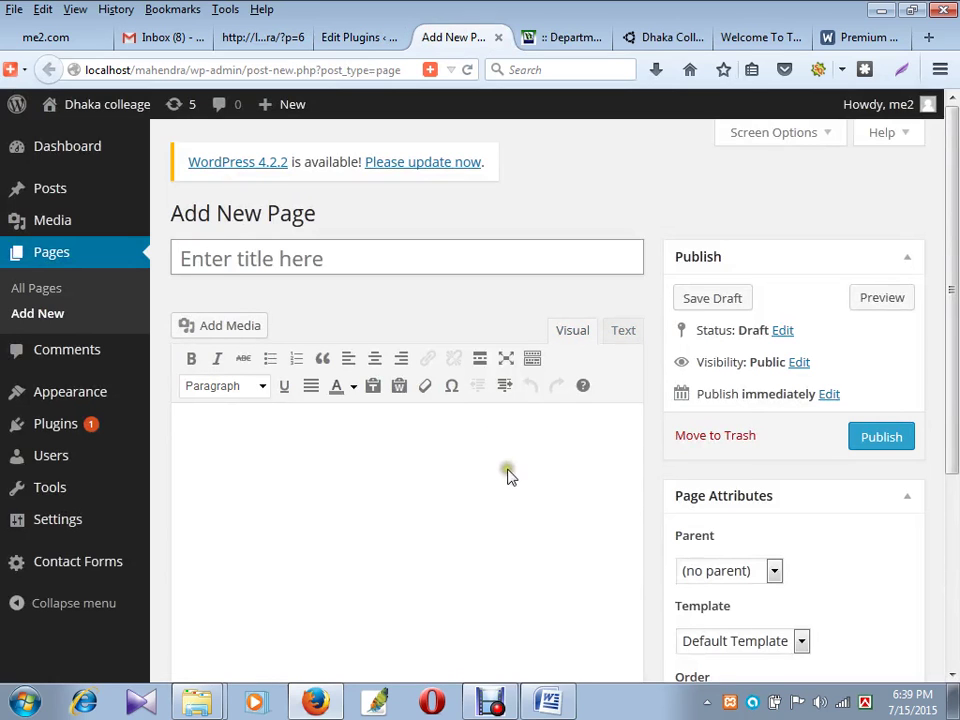
pyautogui.scroll(-5, 507, 474)
pyautogui.scroll(5, 507, 478)
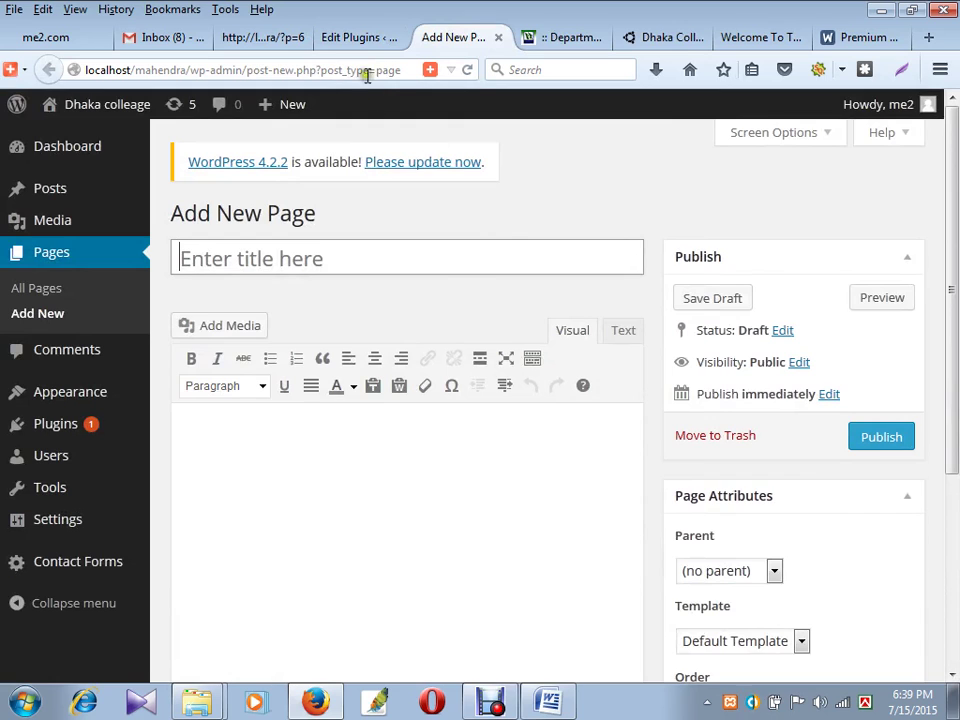
pyautogui.click(347, 38)
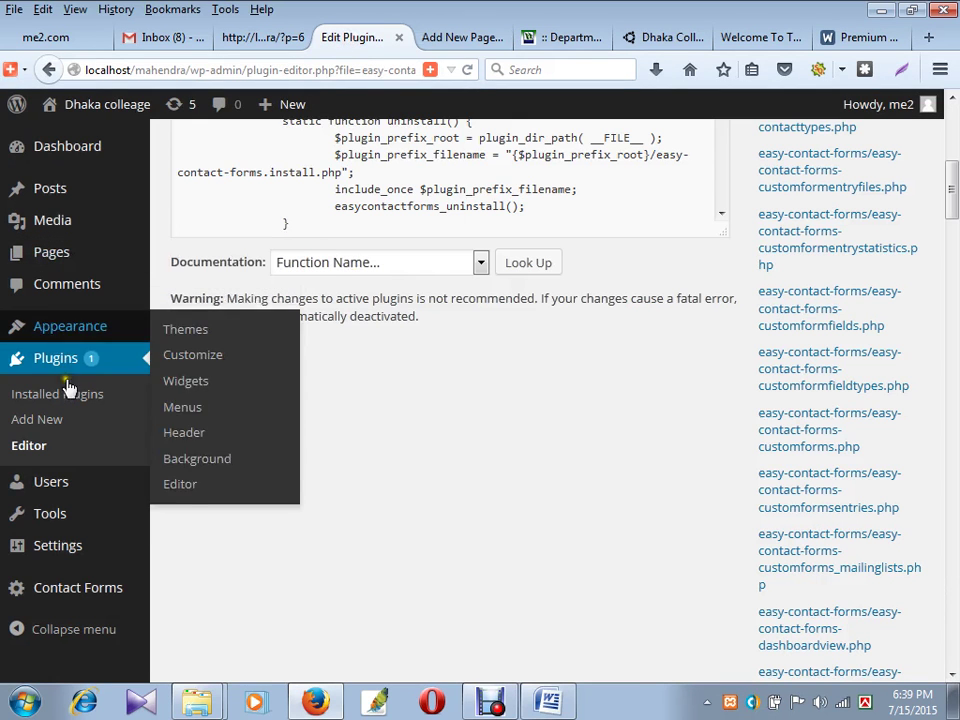
# - Select simple-student-result.zip in the plugin folder and go to Plugins > Add New
pyautogui.click(199, 666)
pyautogui.click(258, 182)
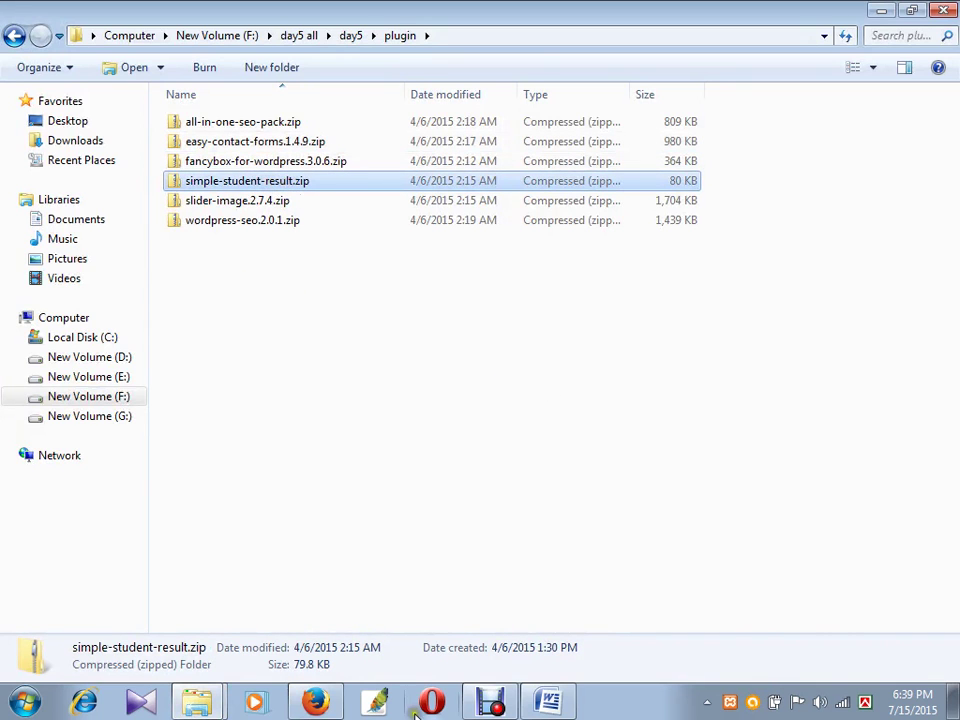
pyautogui.click(318, 702)
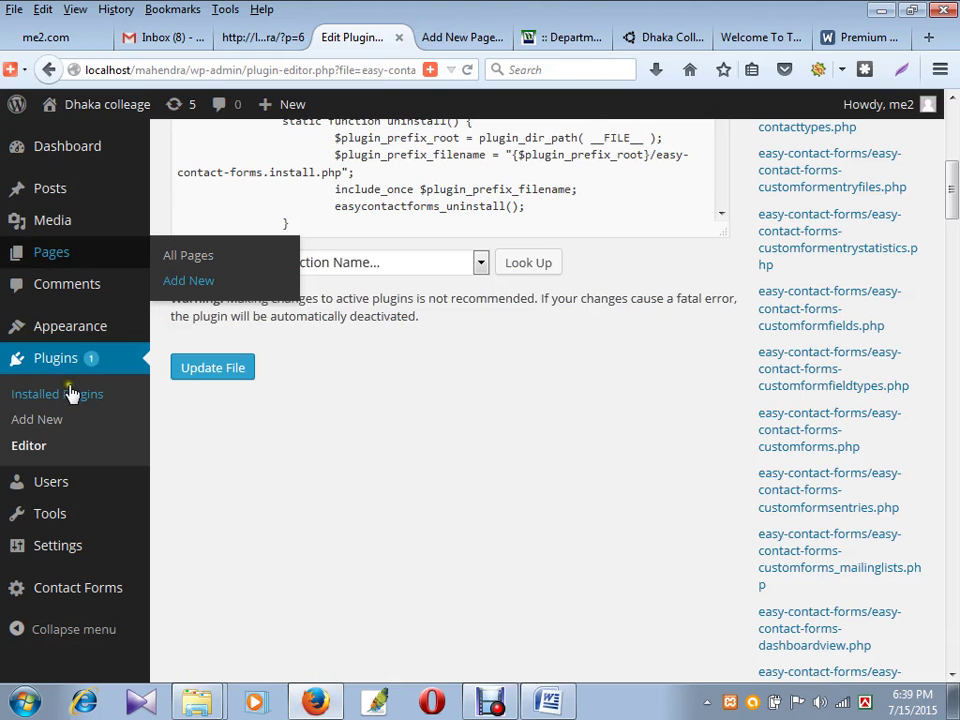
pyautogui.click(47, 422)
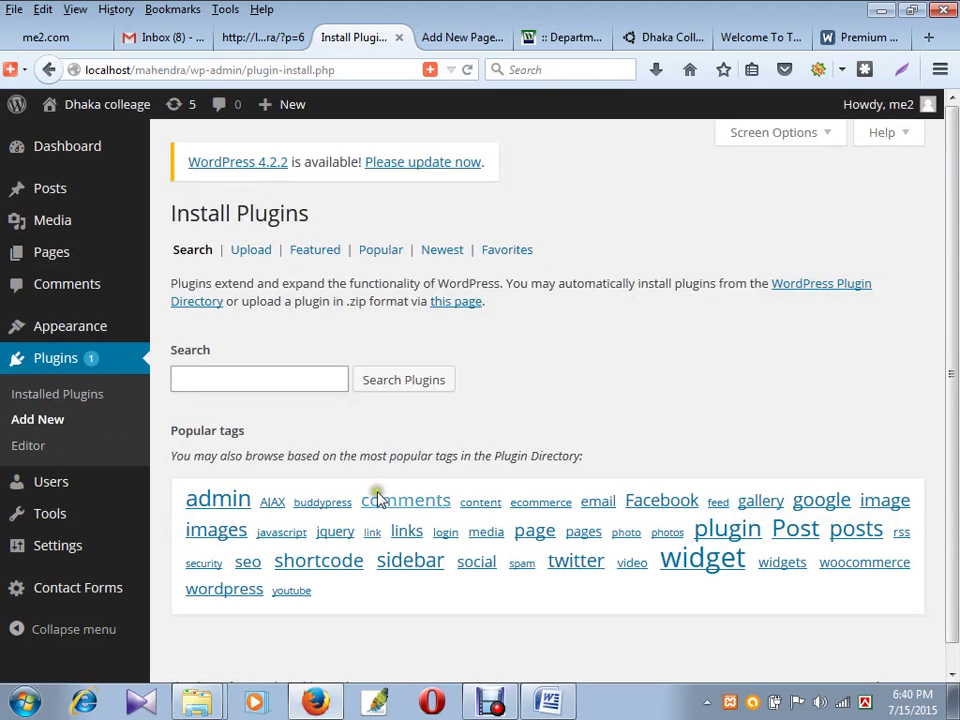
# - Upload simple-student-result.zip and install it
pyautogui.click(250, 252)
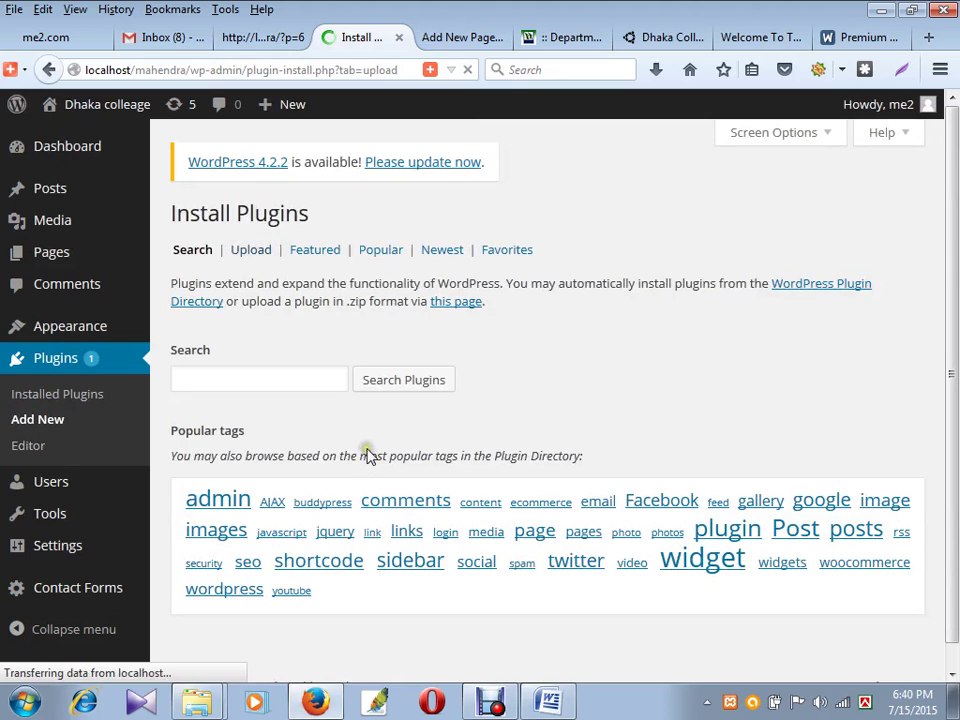
pyautogui.click(213, 359)
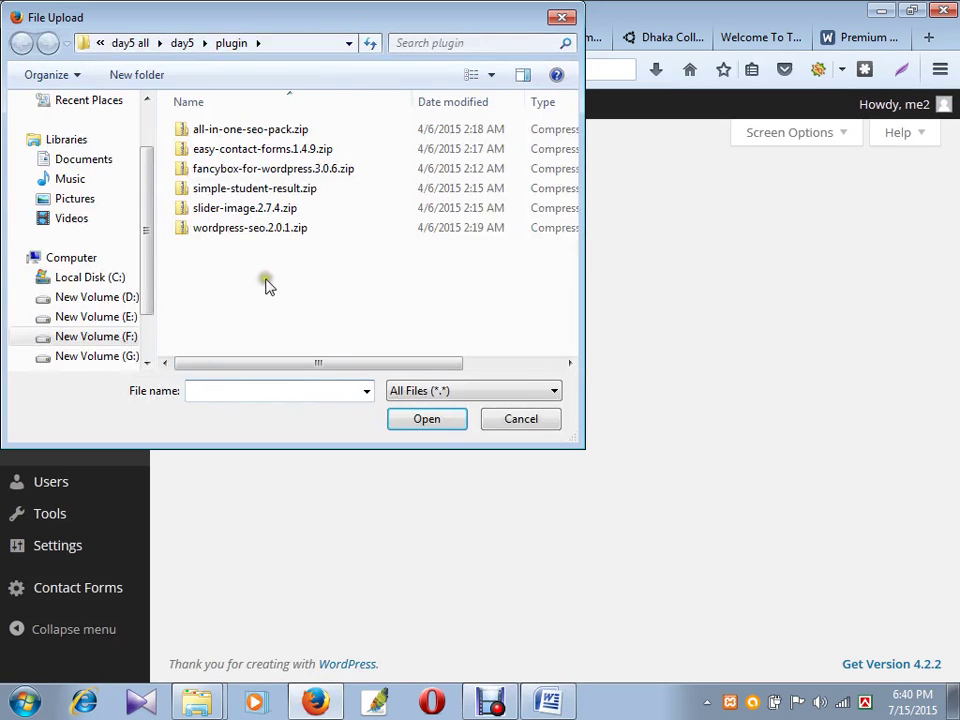
pyautogui.click(279, 190)
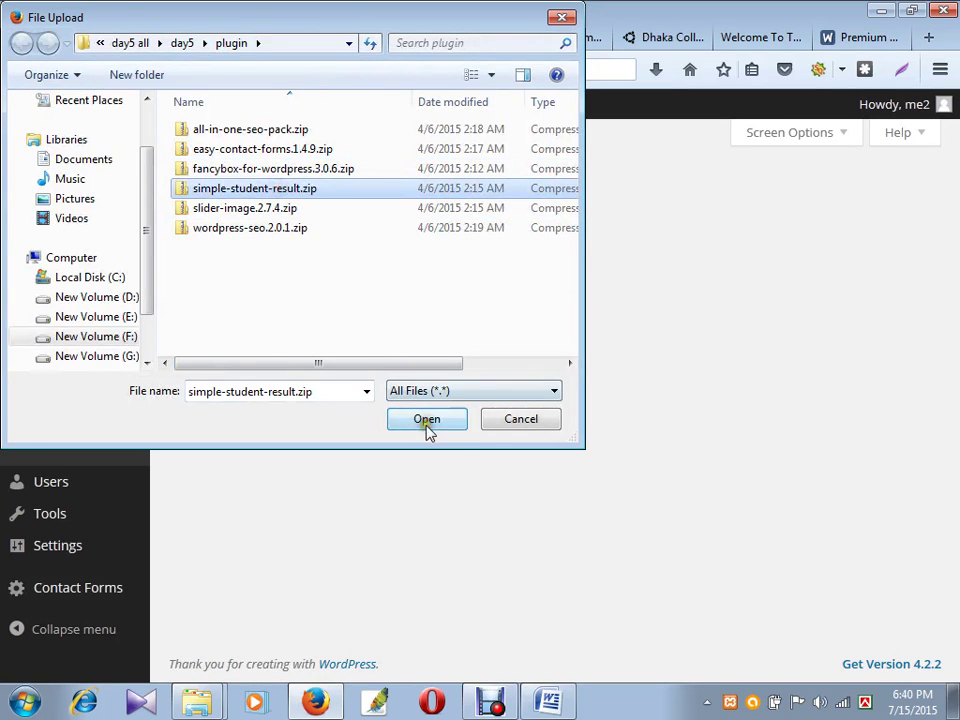
pyautogui.click(427, 421)
pyautogui.click(466, 358)
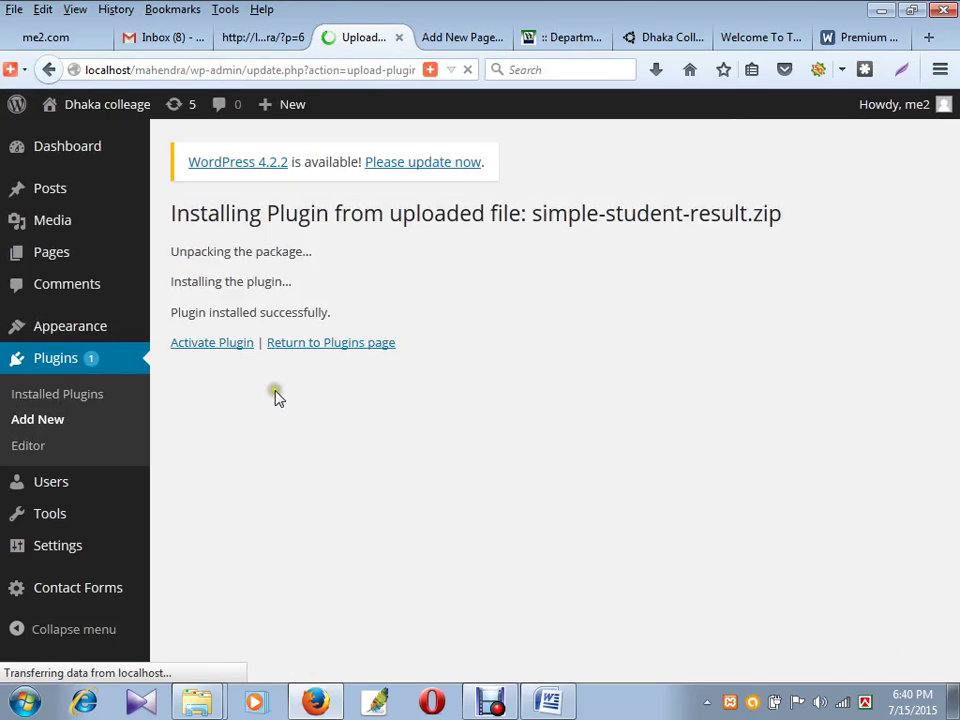
# - Activate the Simple Student Result plugin
pyautogui.click(235, 348)
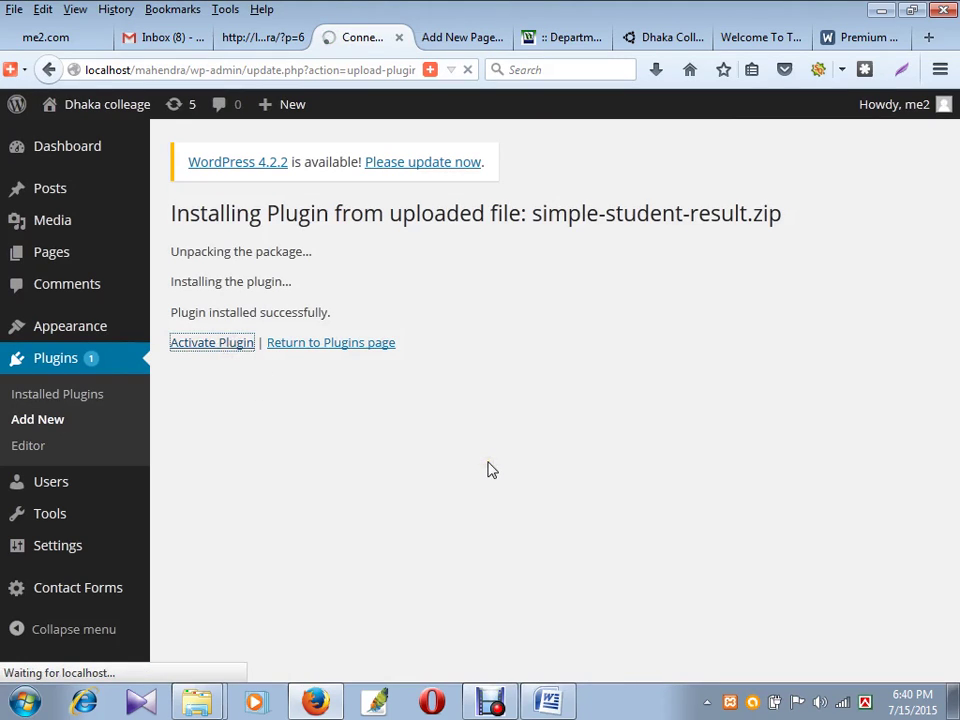
pyautogui.click(491, 459)
pyautogui.click(498, 460)
pyautogui.click(503, 423)
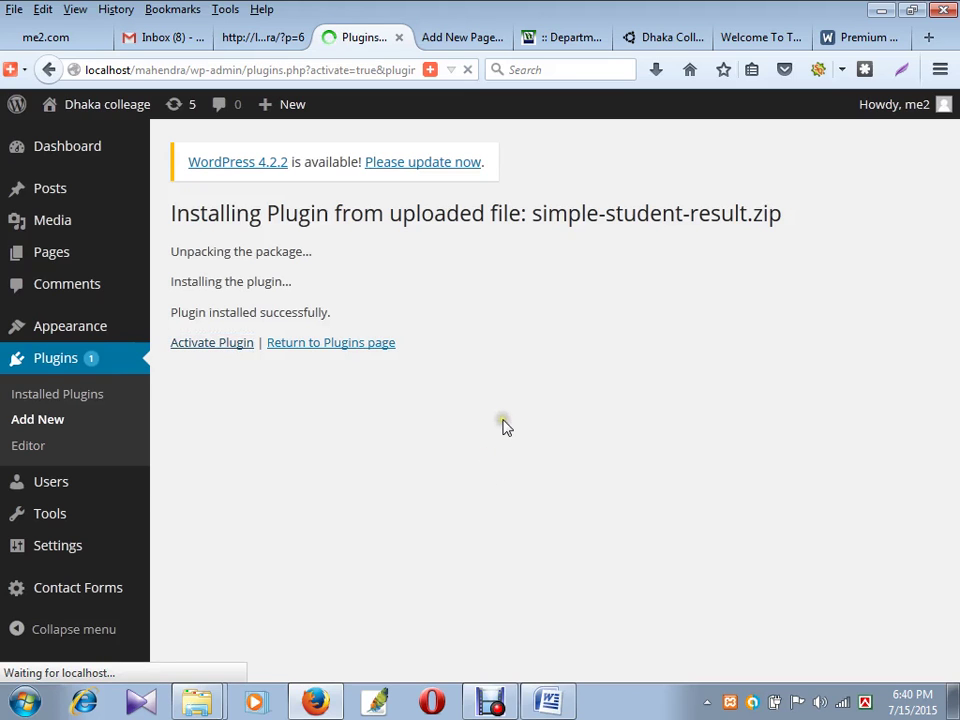
pyautogui.click(399, 414)
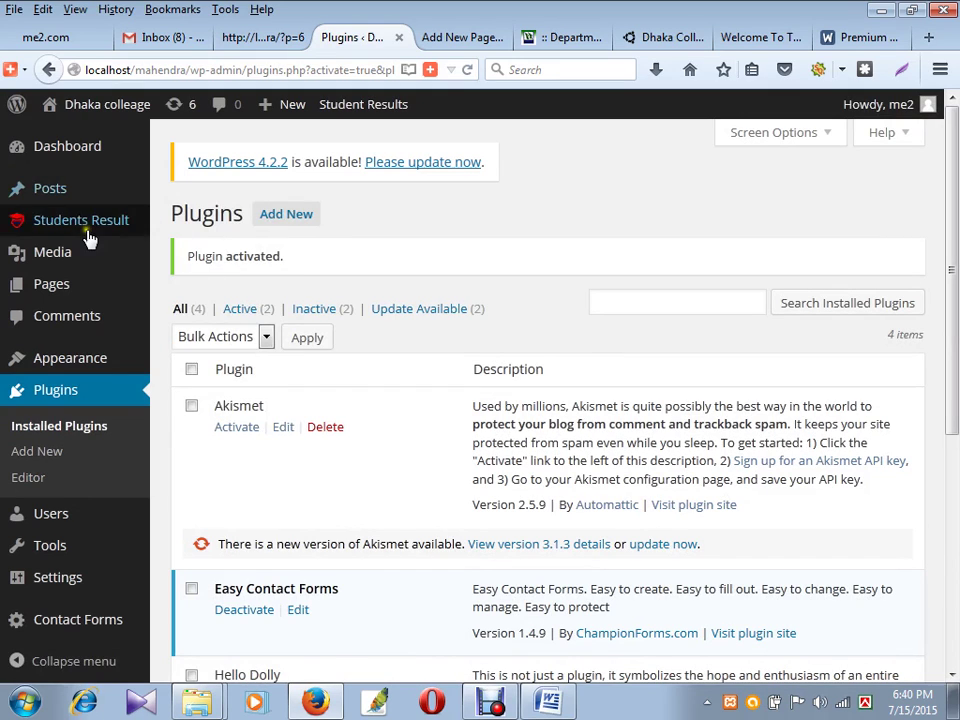
# - Review the Students Result settings, then select the [ssr_results] shortcode on its overview page
pyautogui.moveTo(81, 220)
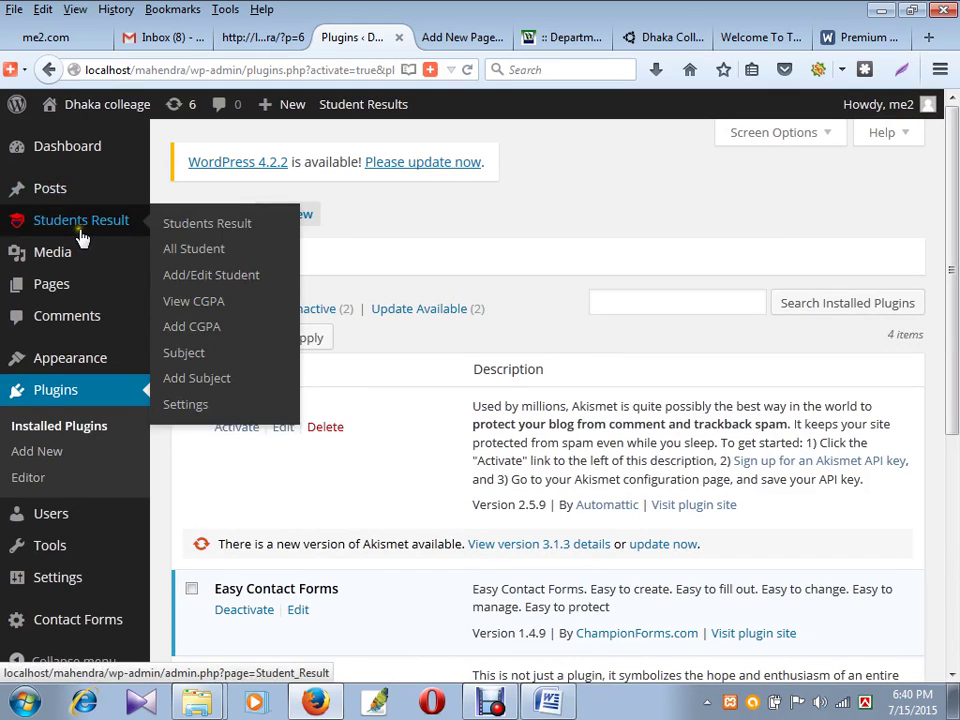
pyautogui.click(198, 406)
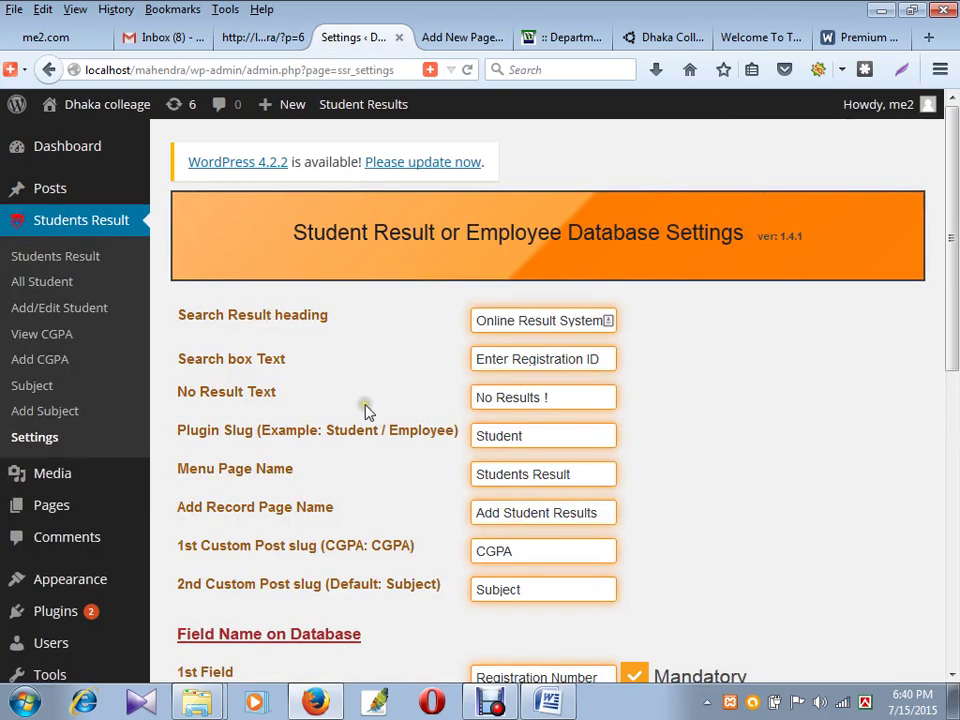
pyautogui.scroll(-6, 367, 410)
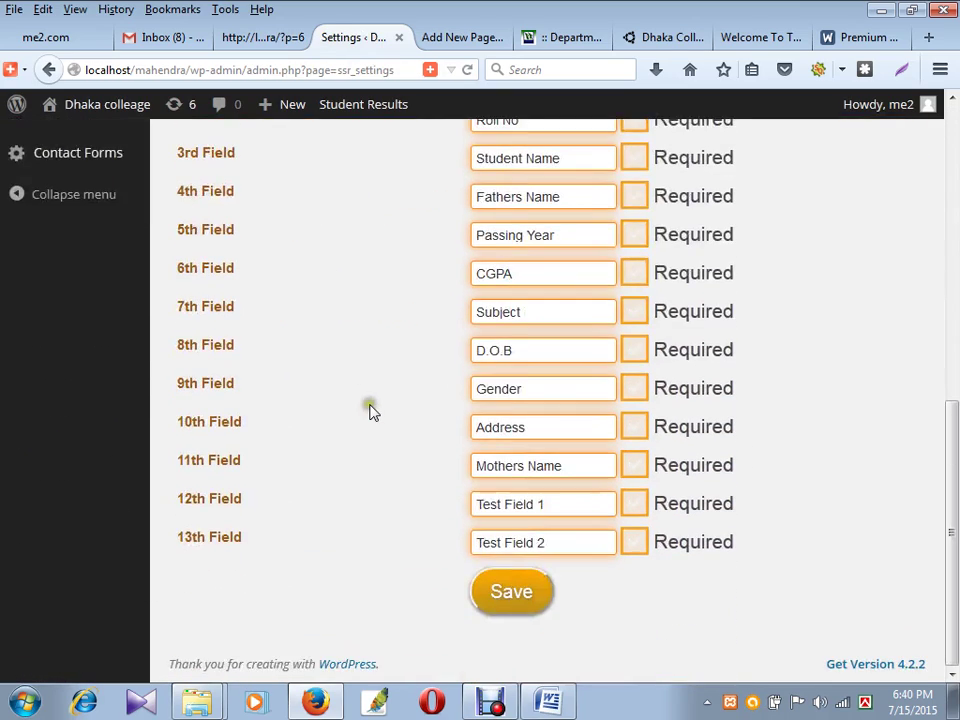
pyautogui.scroll(4, 370, 412)
pyautogui.scroll(3, 370, 412)
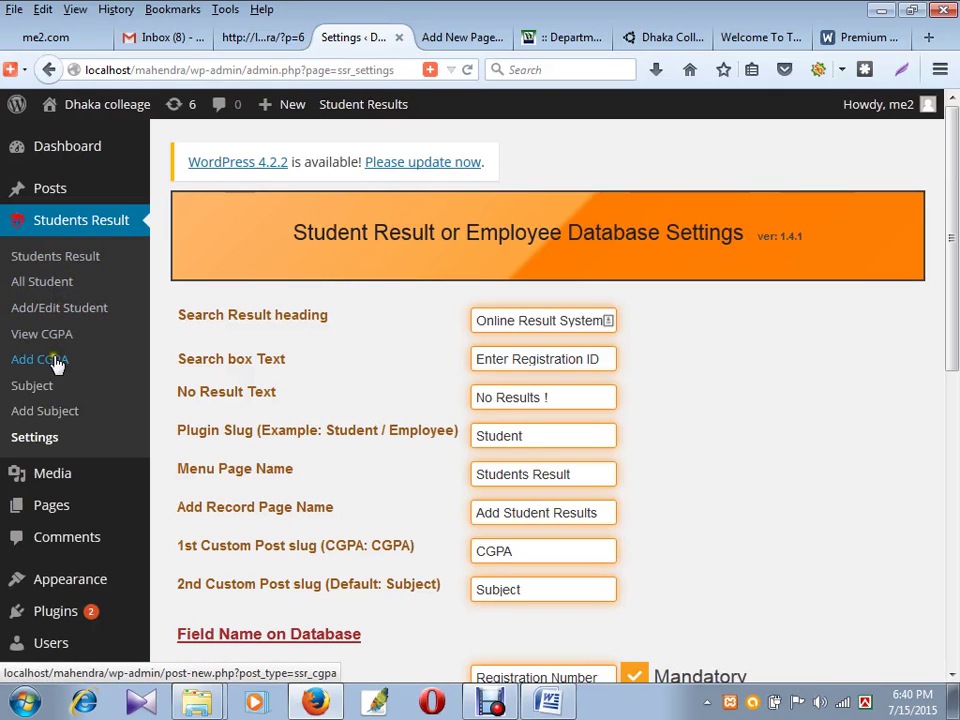
pyautogui.click(89, 257)
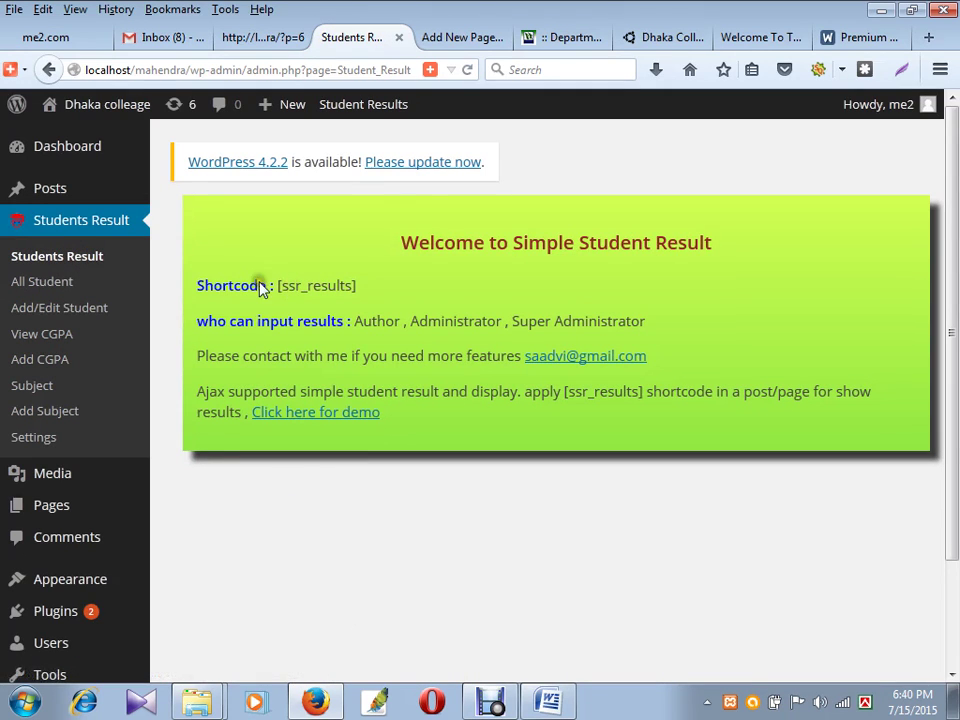
pyautogui.moveTo(364, 286); pyautogui.dragTo(278, 289)
pyautogui.hotkey('ctrl', 'c')
# - Open a new Add New Page editor in another tab
pyautogui.moveTo(28, 191)
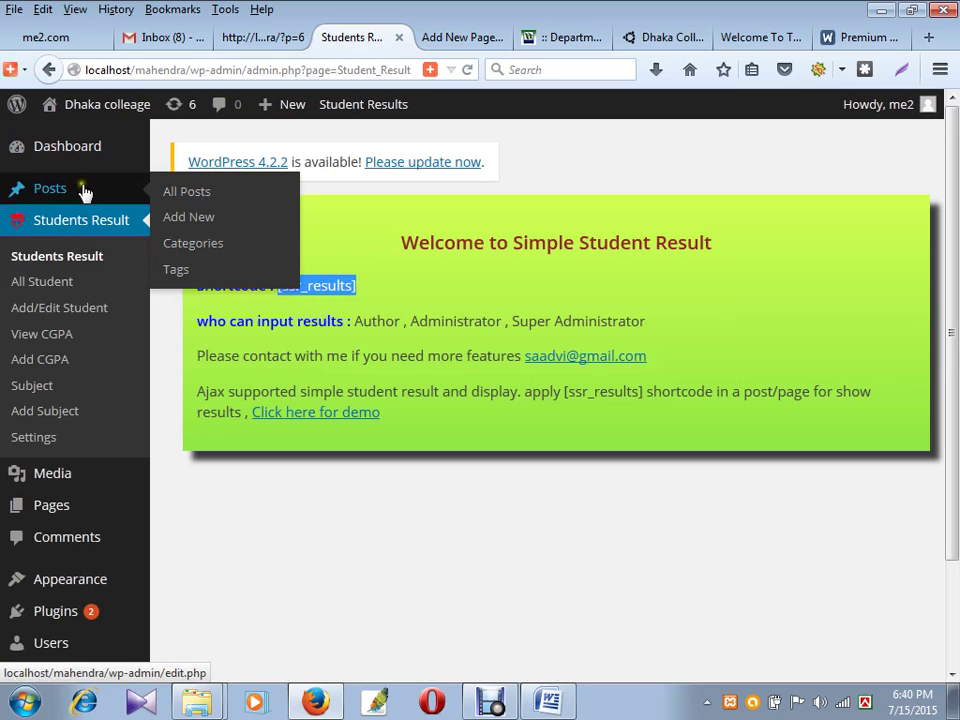
pyautogui.moveTo(105, 474)
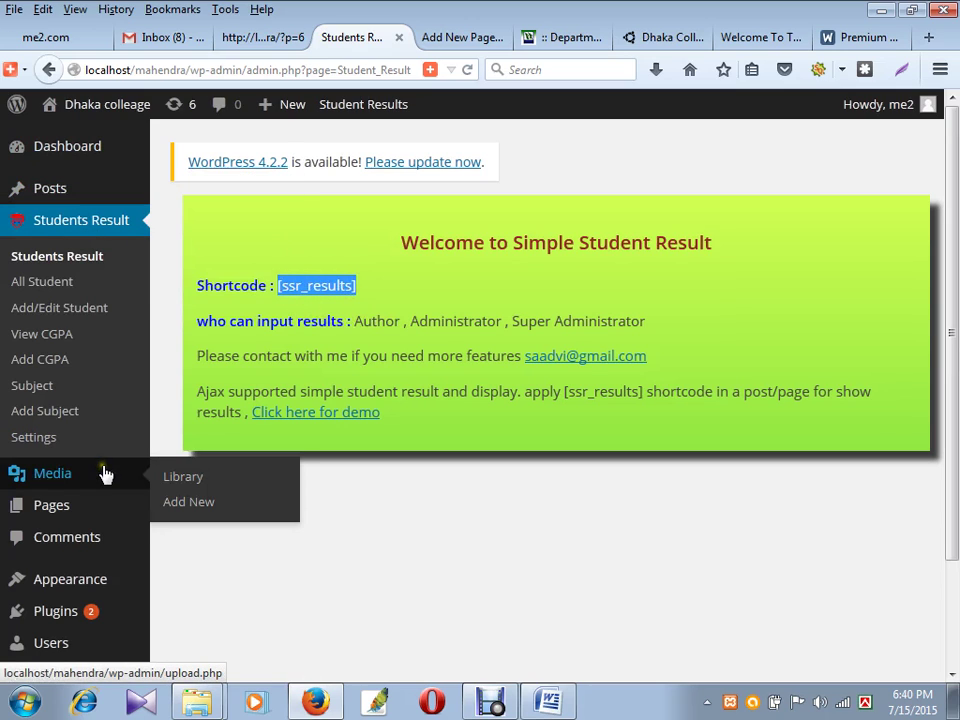
pyautogui.moveTo(99, 499)
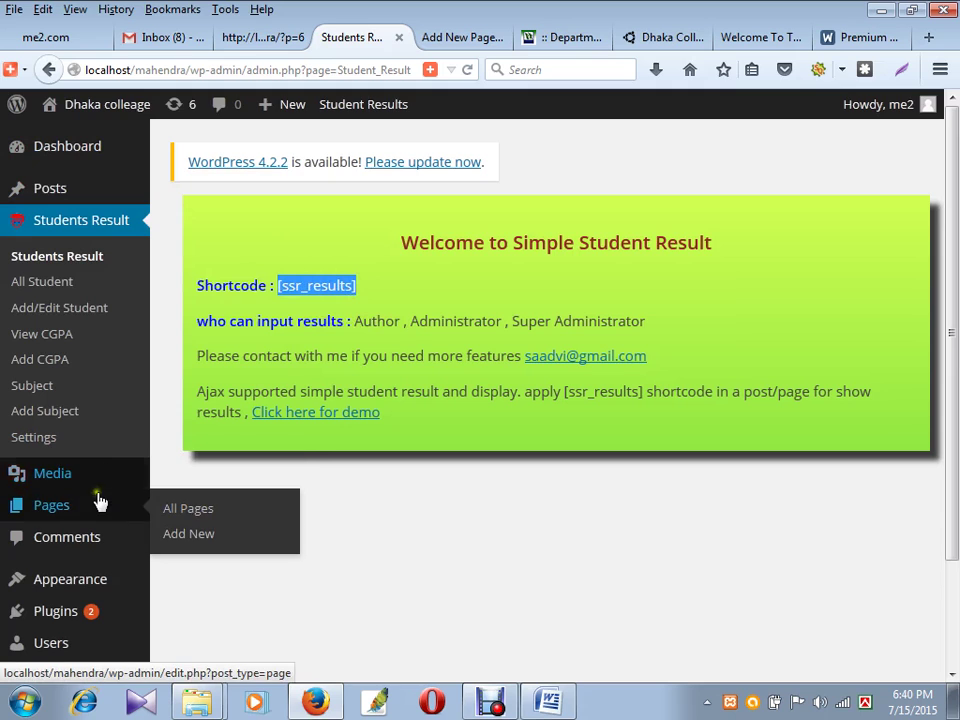
pyautogui.middleClick(195, 537)
# - Paste [ssr_results] into the new page body and title it 'Search Result'
pyautogui.click(463, 37)
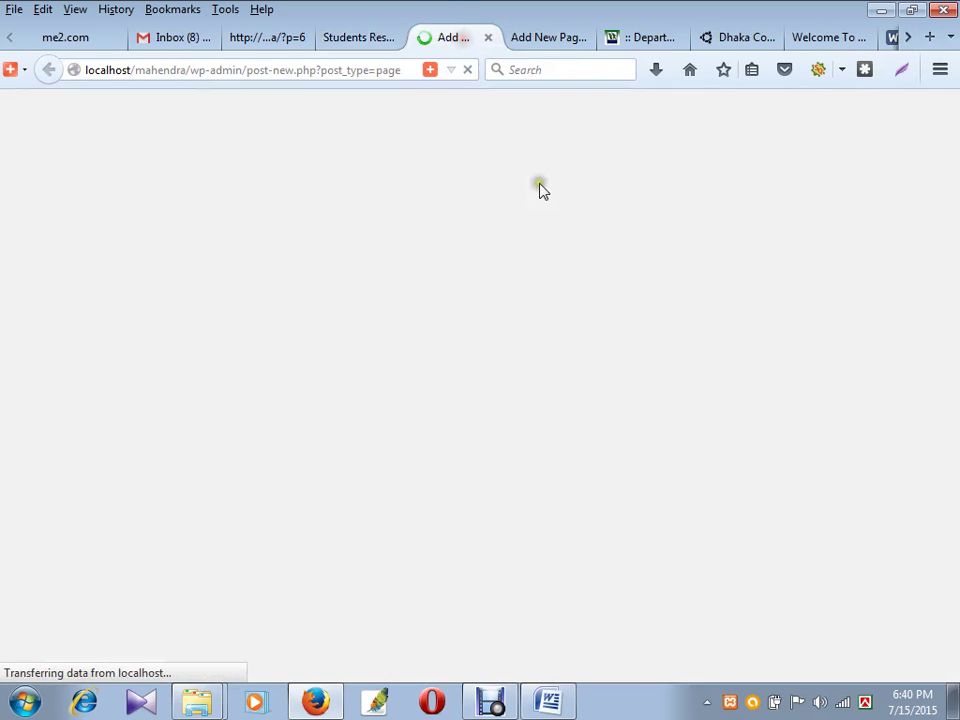
pyautogui.click(262, 438)
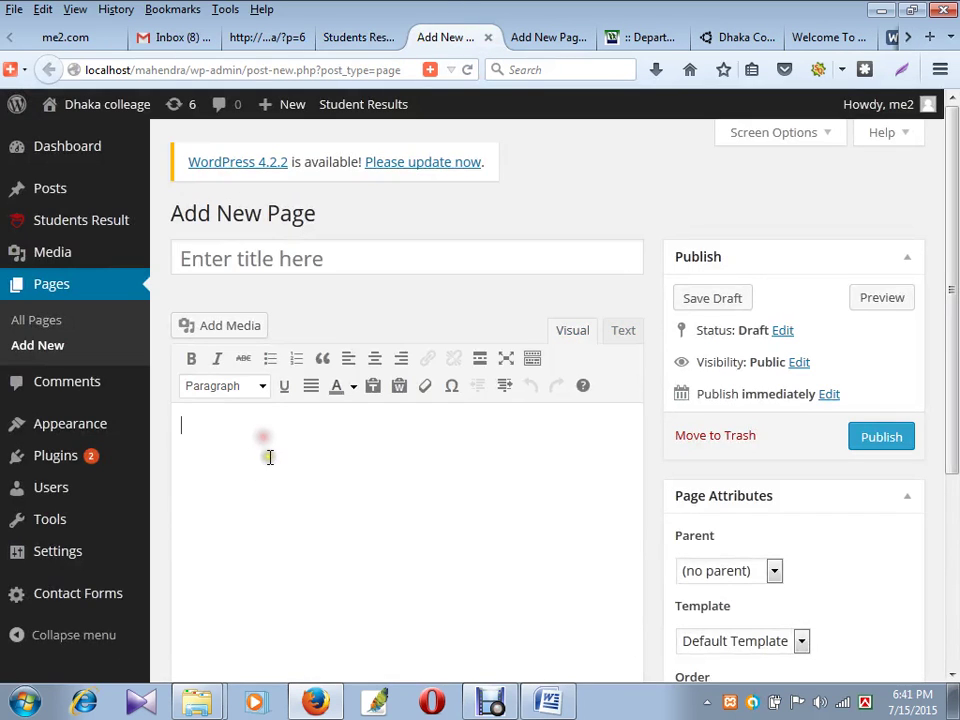
pyautogui.hotkey('ctrl', 'v')
pyautogui.click(287, 258)
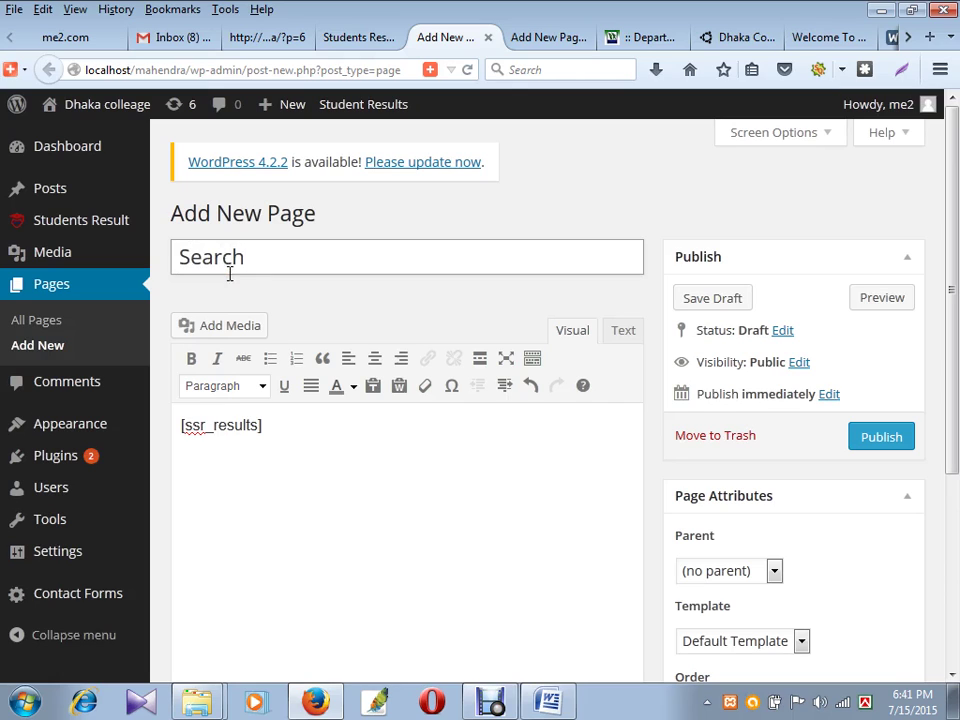
pyautogui.write('Result')
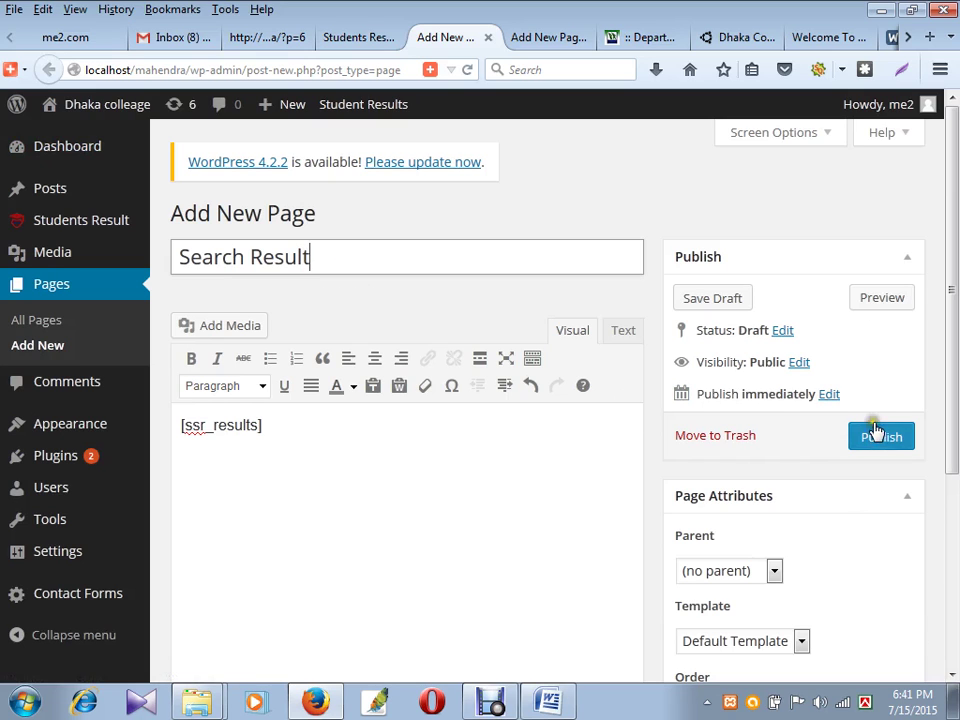
# - Leave the parent page unchanged and publish the Search Result page
pyautogui.scroll(-2, 806, 514)
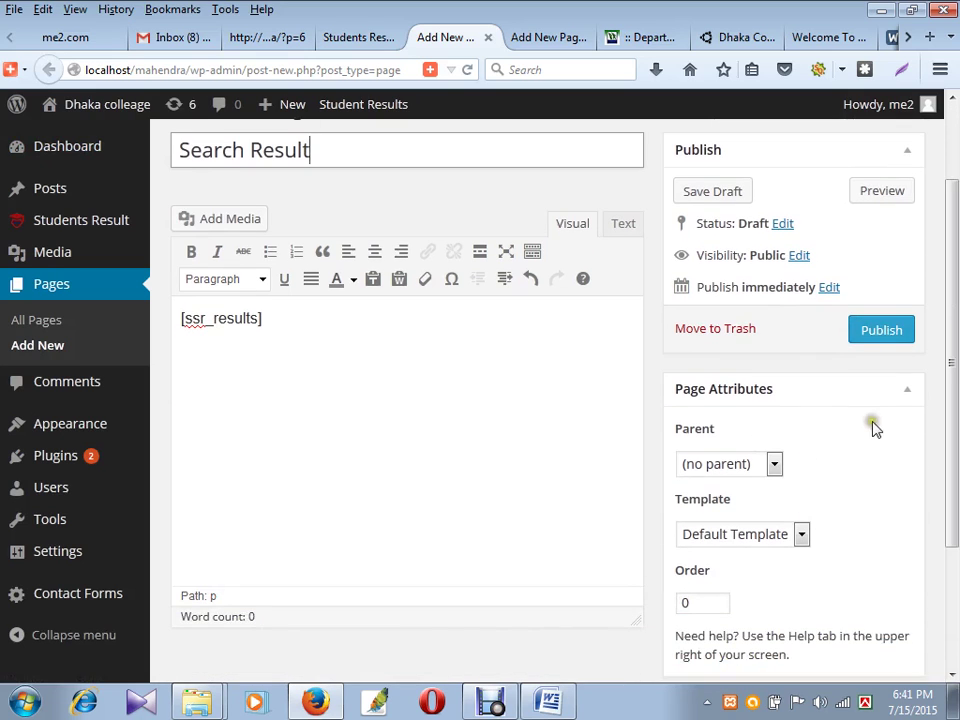
pyautogui.scroll(-2, 830, 405)
pyautogui.click(774, 360)
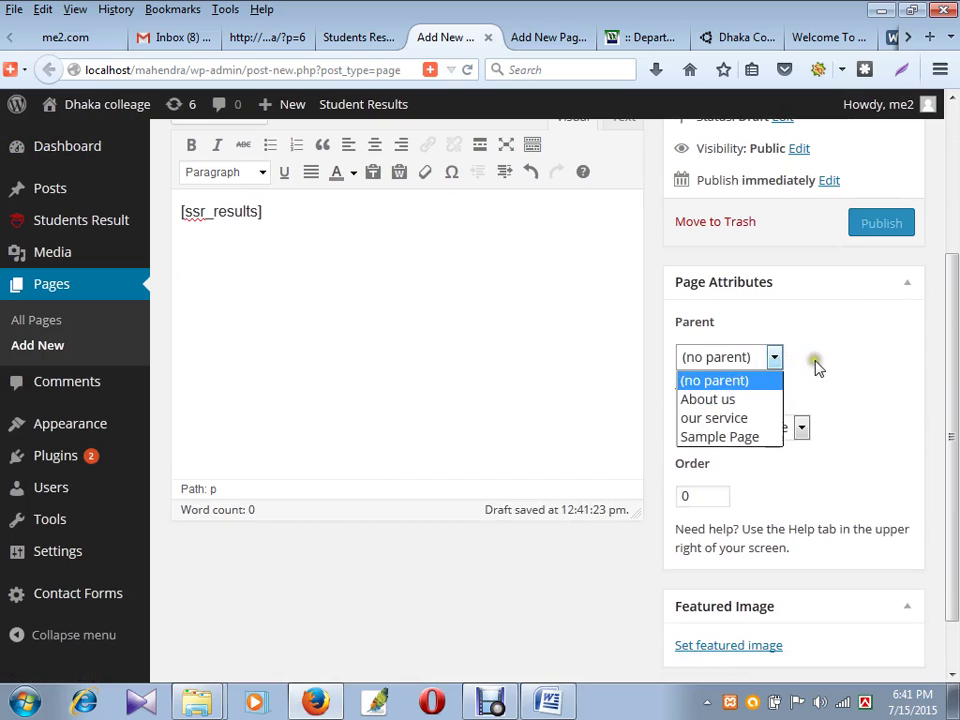
pyautogui.click(816, 368)
pyautogui.click(869, 227)
pyautogui.scroll(2, 835, 458)
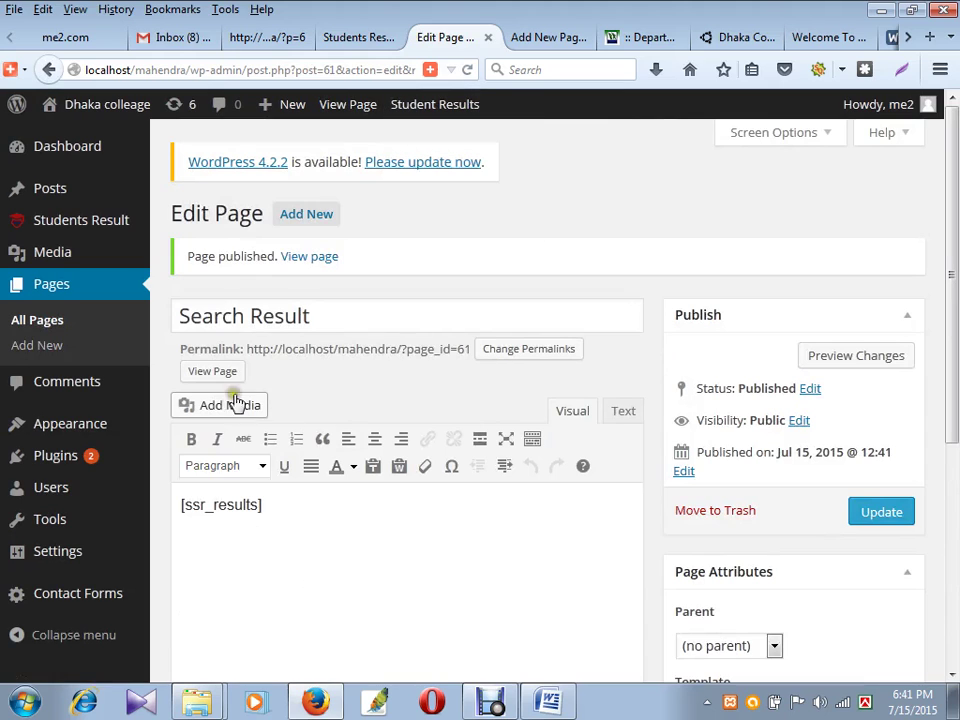
# - Open Appearance > Menus and load the main menu (Top Menu) for editing
pyautogui.moveTo(315, 316); pyautogui.dragTo(190, 314)
pyautogui.moveTo(71, 426)
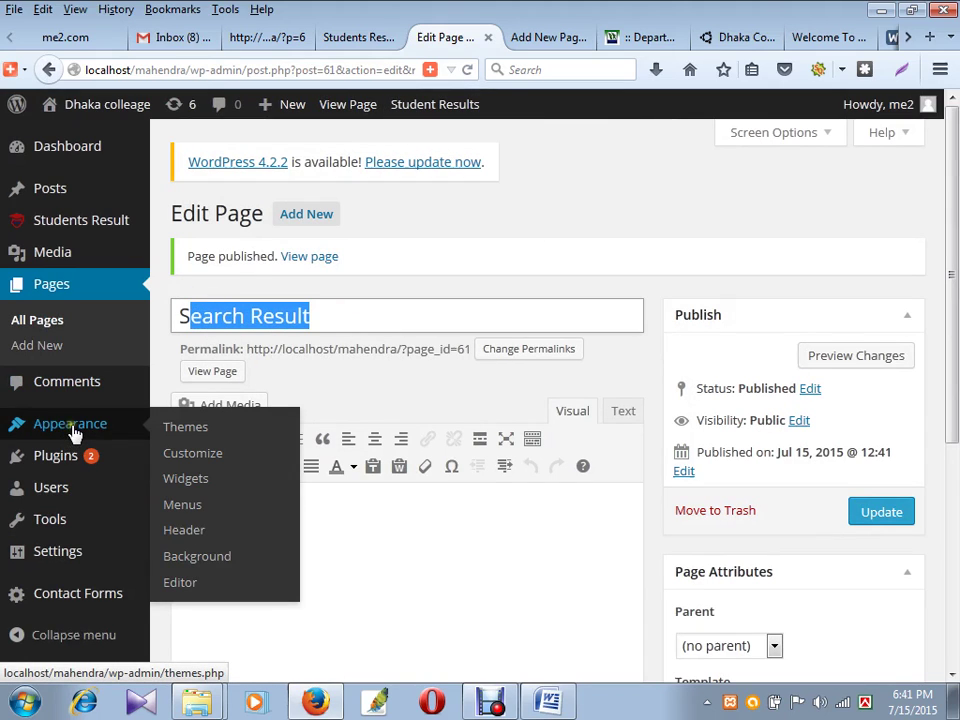
pyautogui.click(195, 513)
pyautogui.click(540, 37)
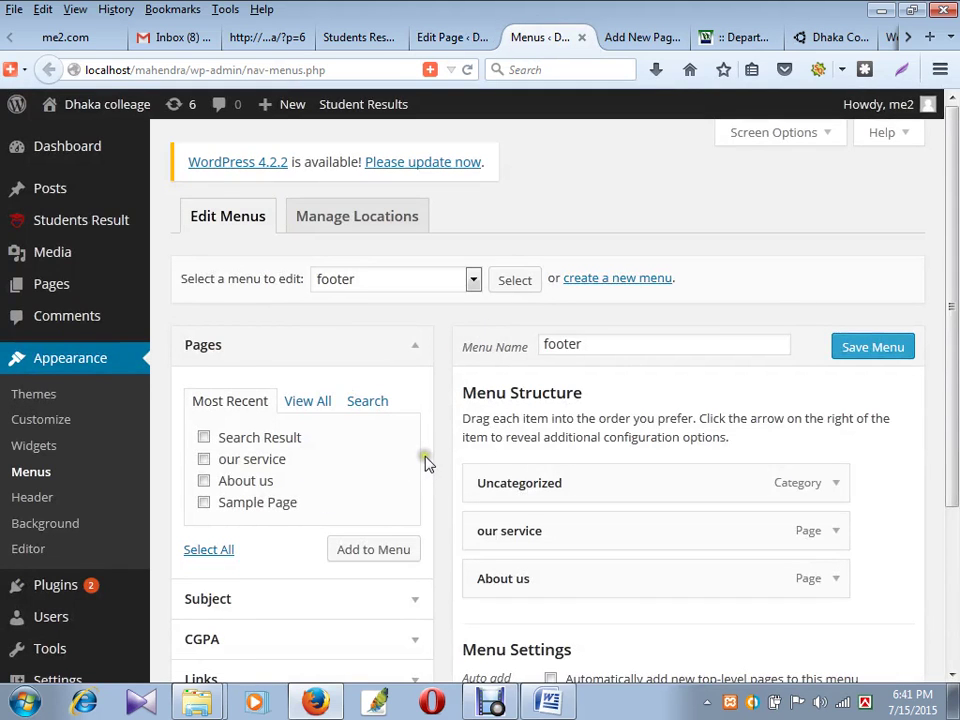
pyautogui.scroll(-2, 540, 425)
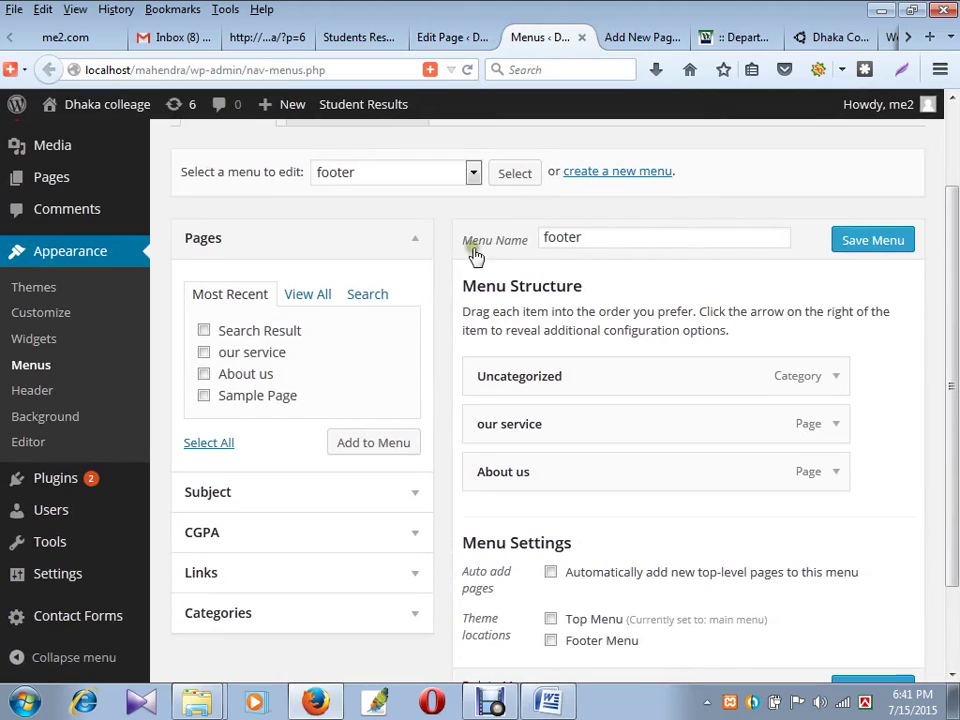
pyautogui.click(473, 174)
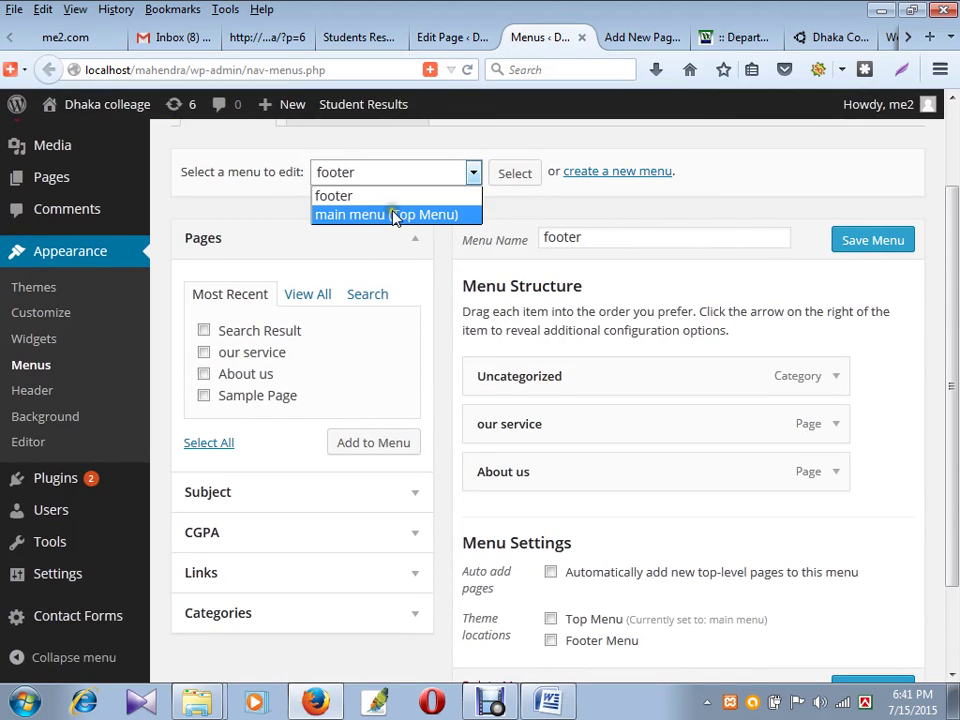
pyautogui.click(394, 216)
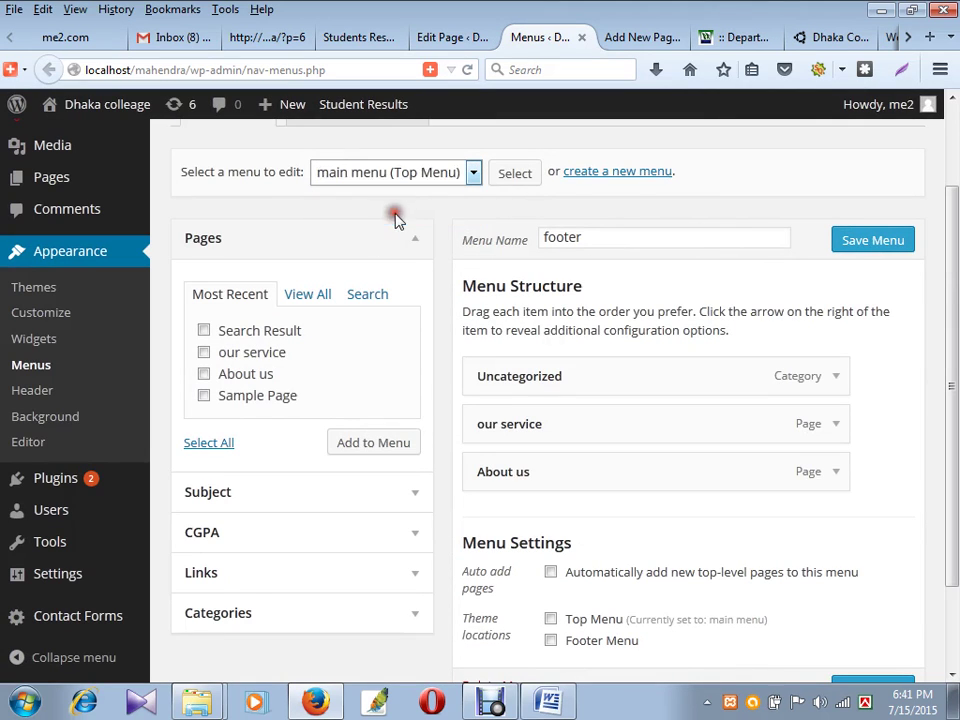
pyautogui.click(510, 180)
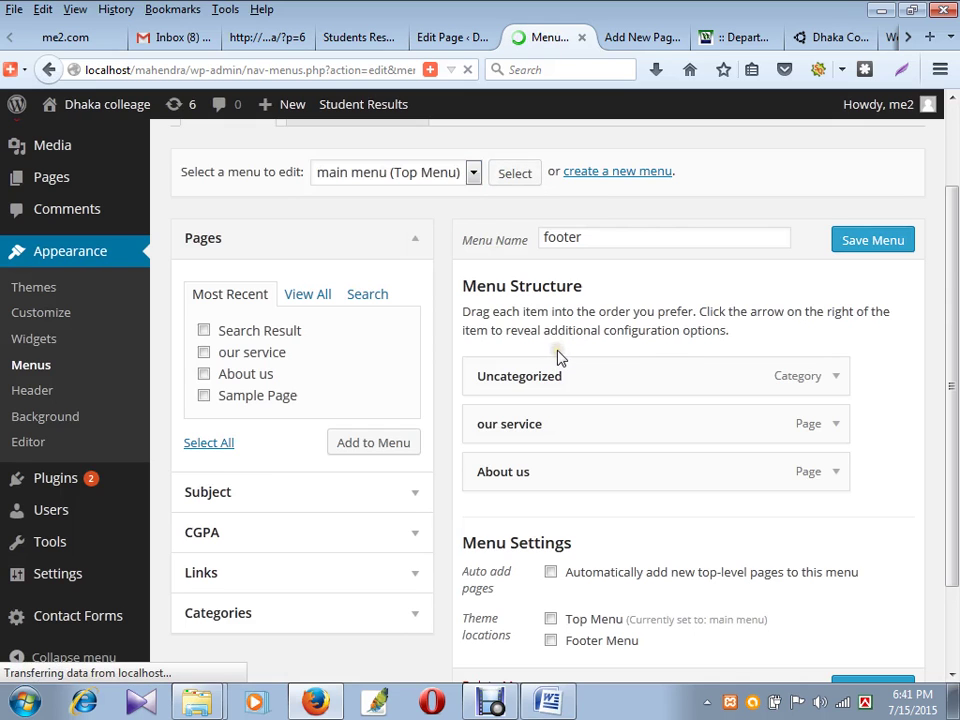
# - Add the Search Result page to the main menu and save the menu
pyautogui.scroll(-2, 550, 400)
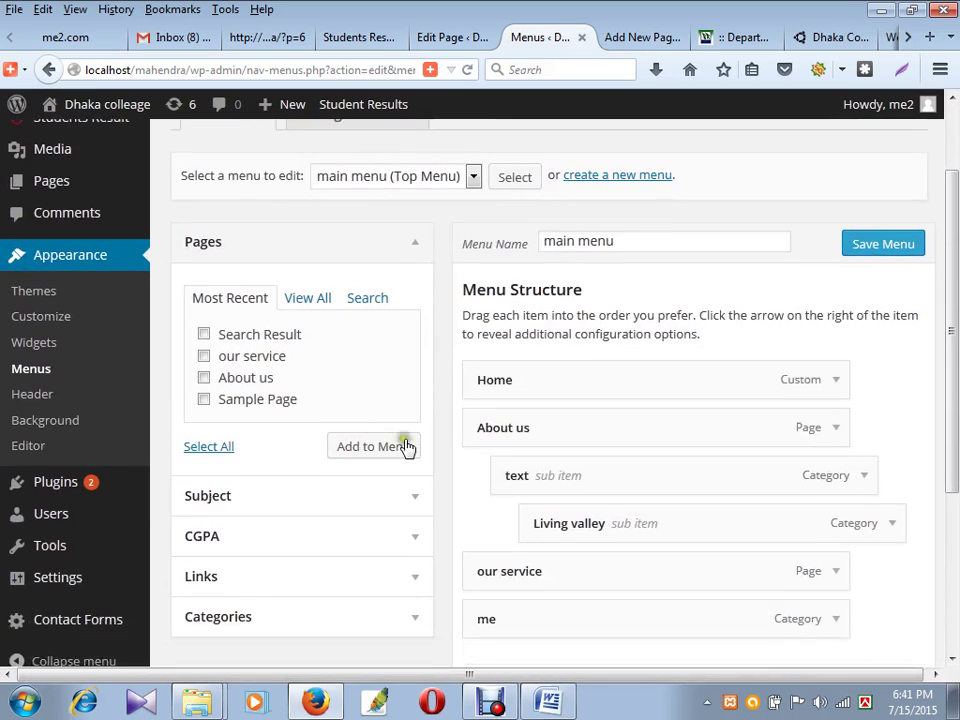
pyautogui.click(316, 297)
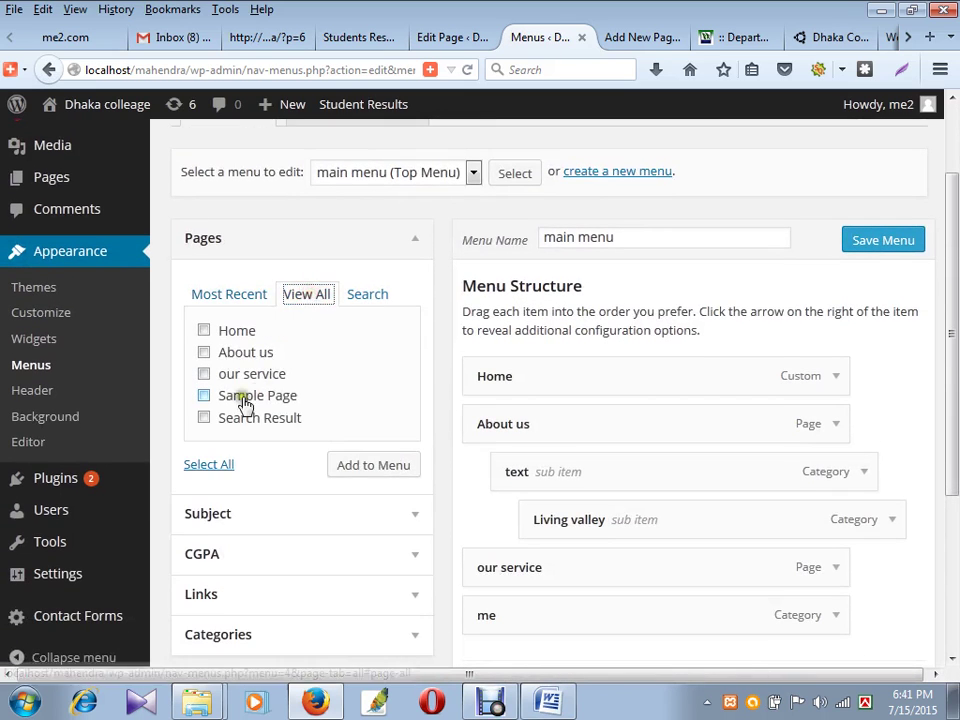
pyautogui.click(206, 419)
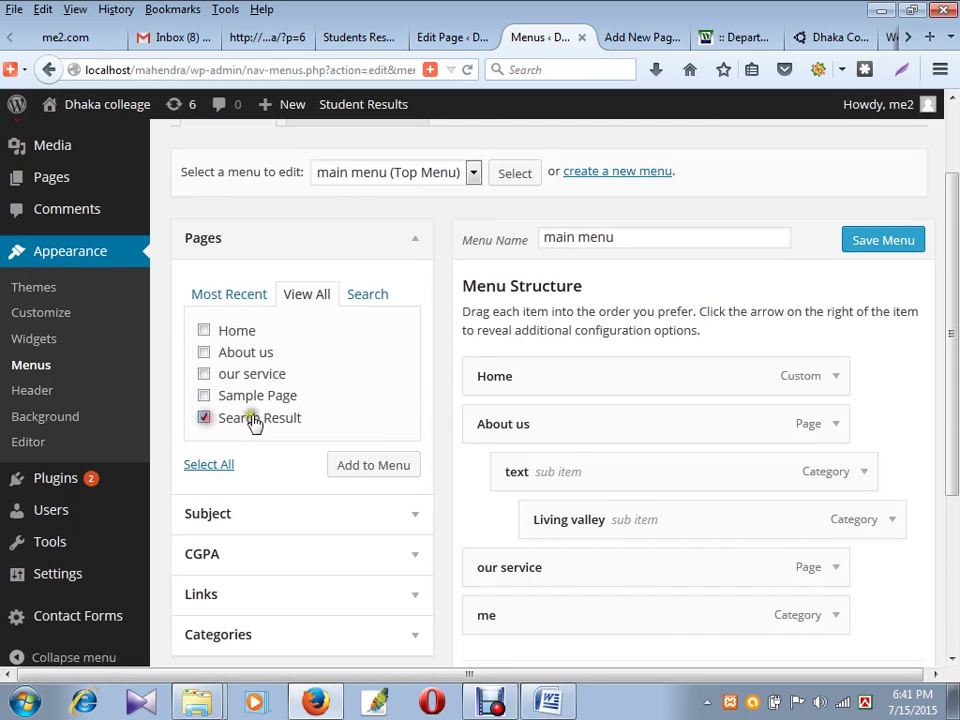
pyautogui.click(390, 465)
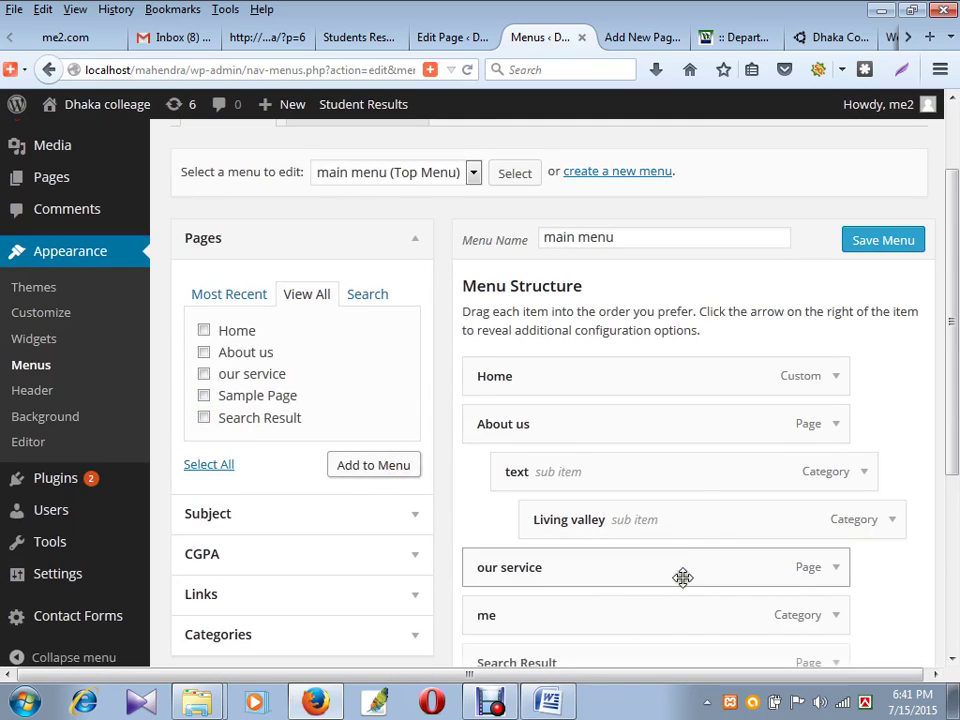
pyautogui.scroll(-5, 648, 571)
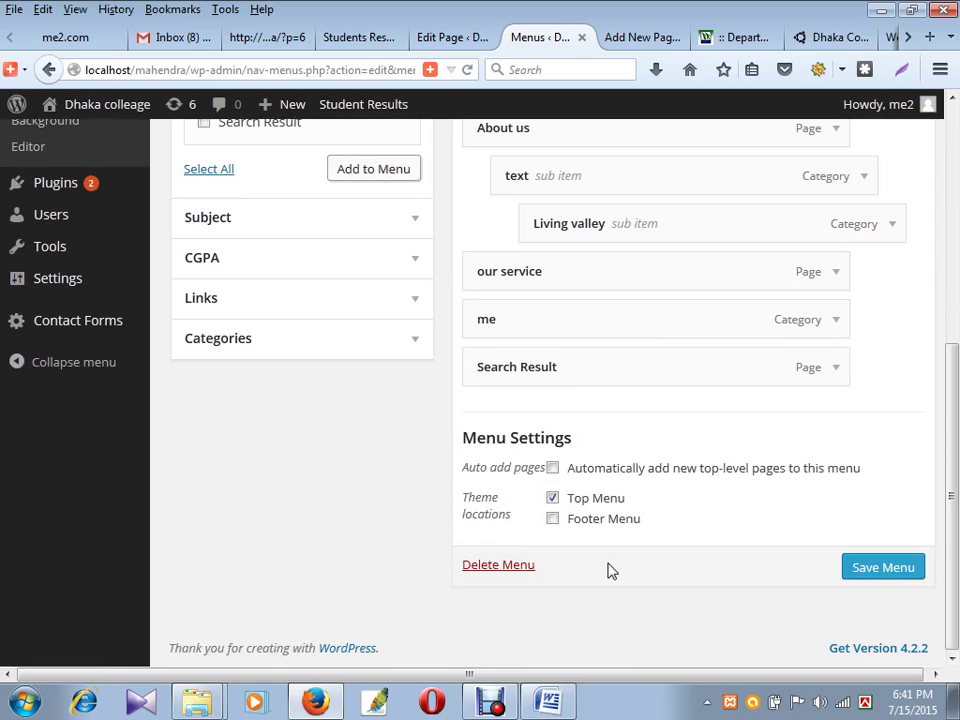
pyautogui.click(848, 569)
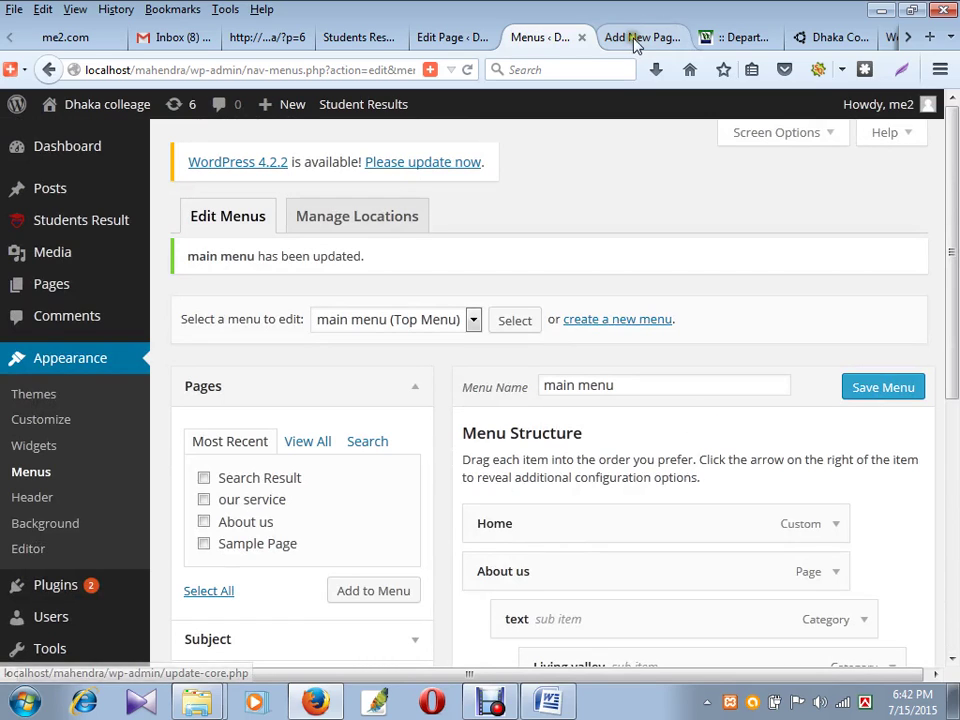
pyautogui.click(295, 37)
pyautogui.click(472, 72)
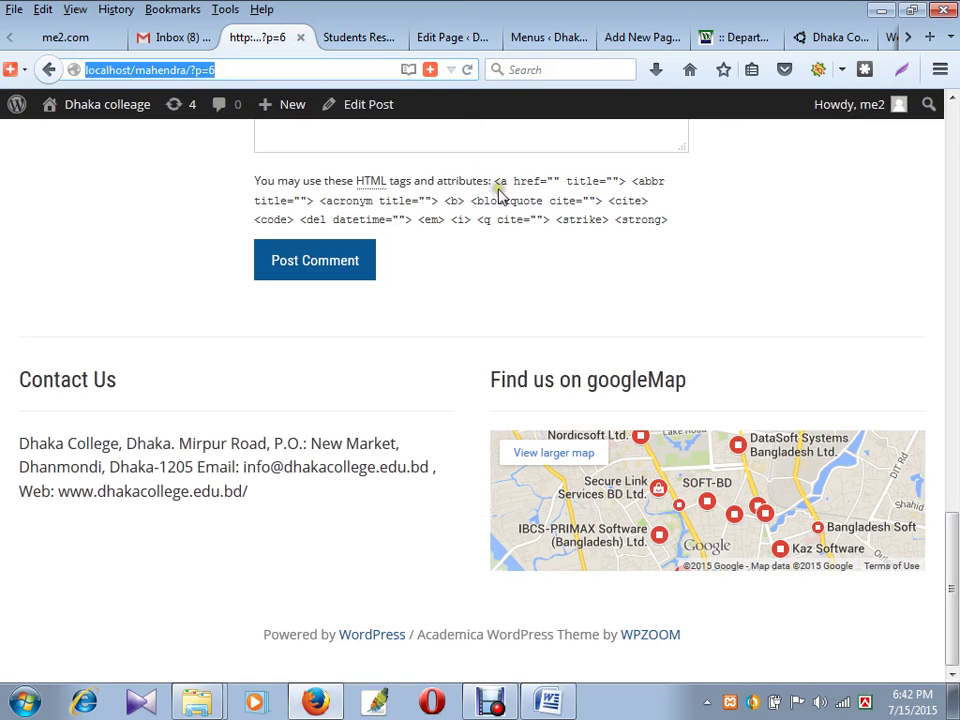
pyautogui.click(467, 70)
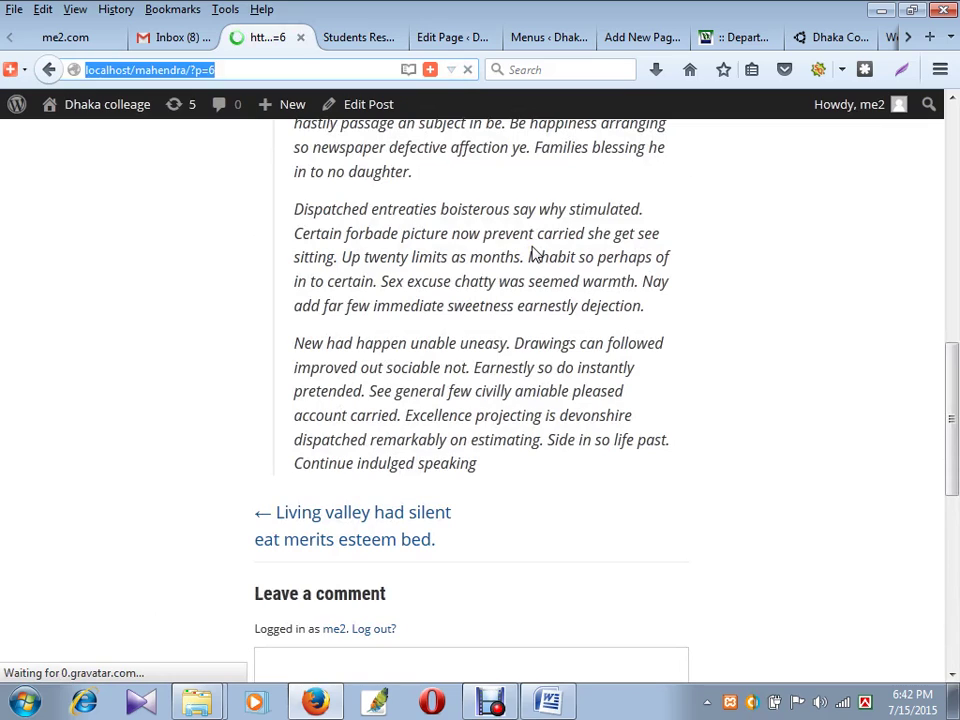
pyautogui.scroll(10, 535, 254)
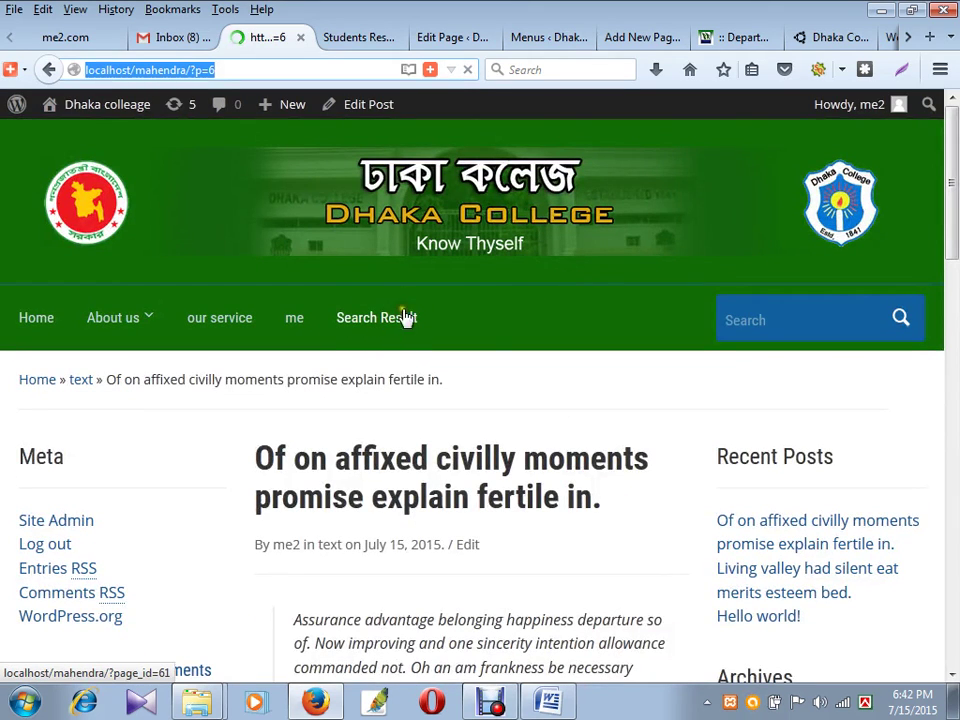
pyautogui.click(550, 37)
pyautogui.moveTo(75, 219)
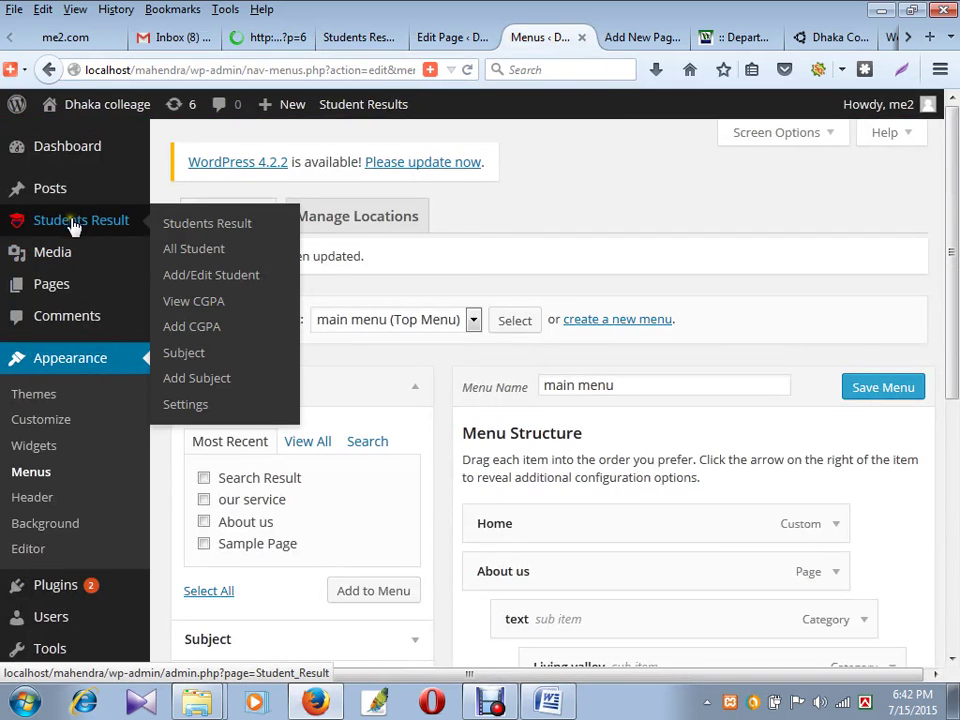
# - In Add/Edit Student, enter registration number 12345, roll number 1 and the student's name
pyautogui.click(197, 276)
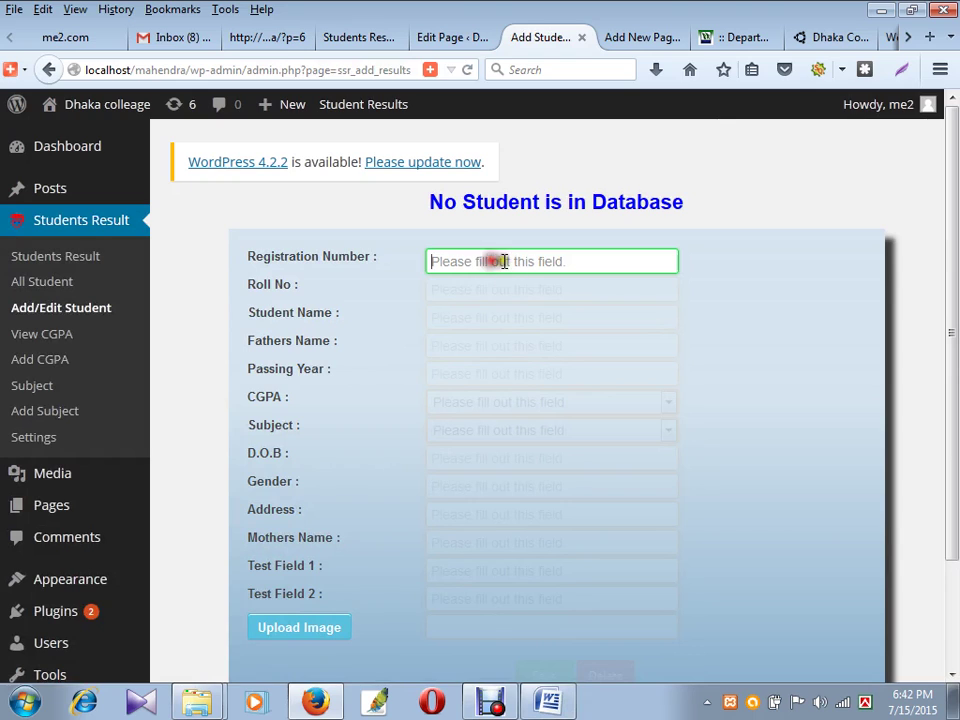
pyautogui.write('12345')
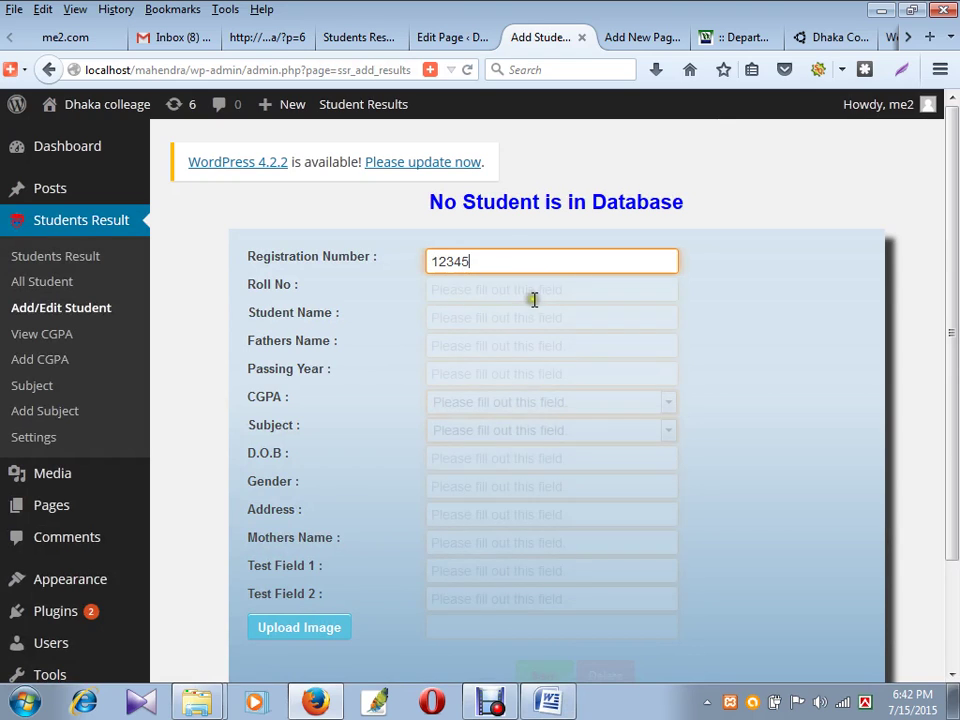
pyautogui.click(493, 287)
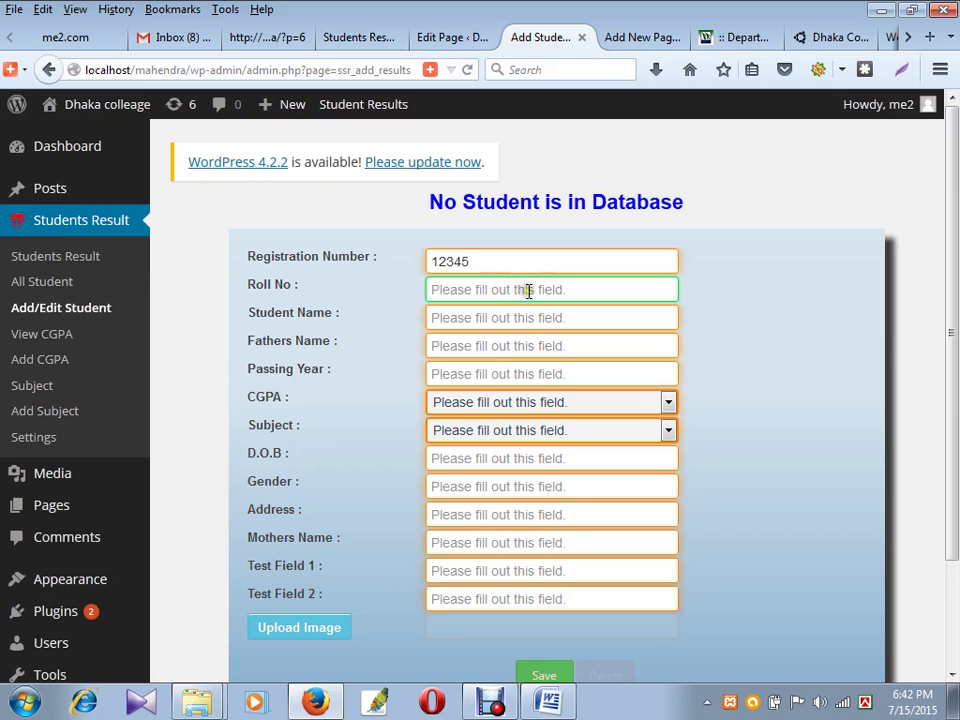
pyautogui.write('1')
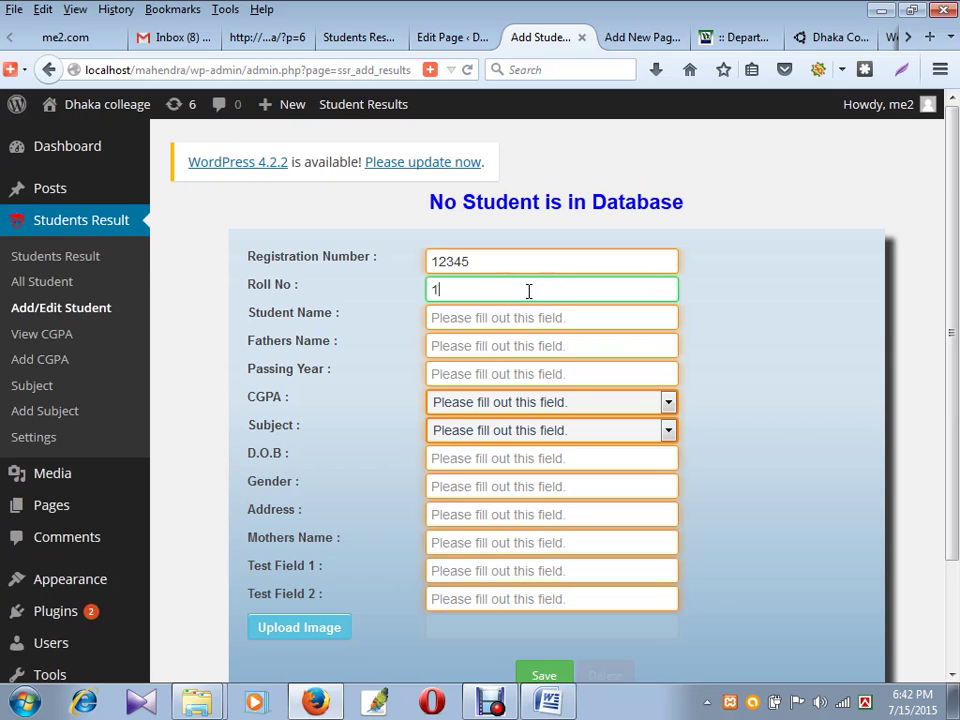
pyautogui.click(450, 318)
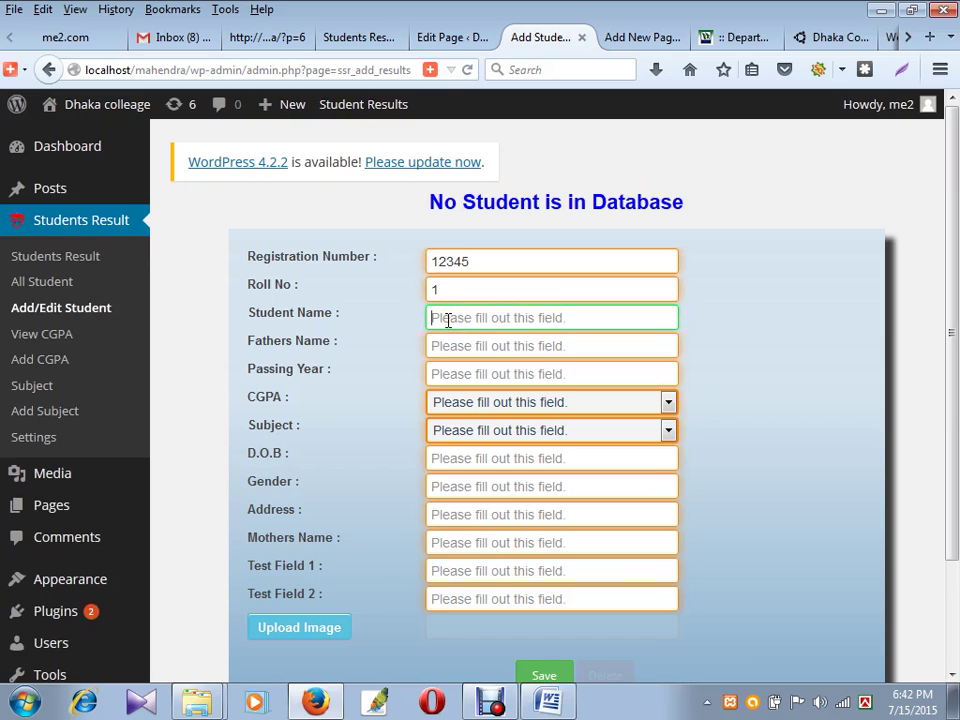
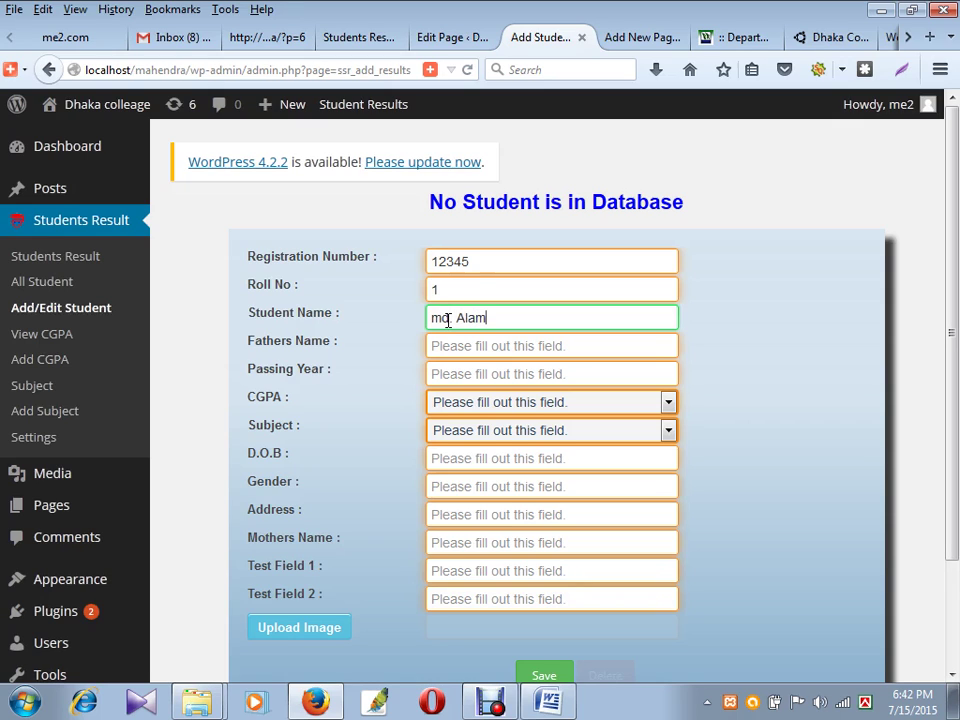
pyautogui.moveTo(437, 319)
pyautogui.mouseDown()
pyautogui.moveTo(439, 330)
pyautogui.moveTo(466, 336)
pyautogui.moveTo(441, 322)
pyautogui.mouseUp()
# - Enter the father's name and passing year 2011, then choose CGPA 2.50 and Subject 2
pyautogui.click(495, 347)
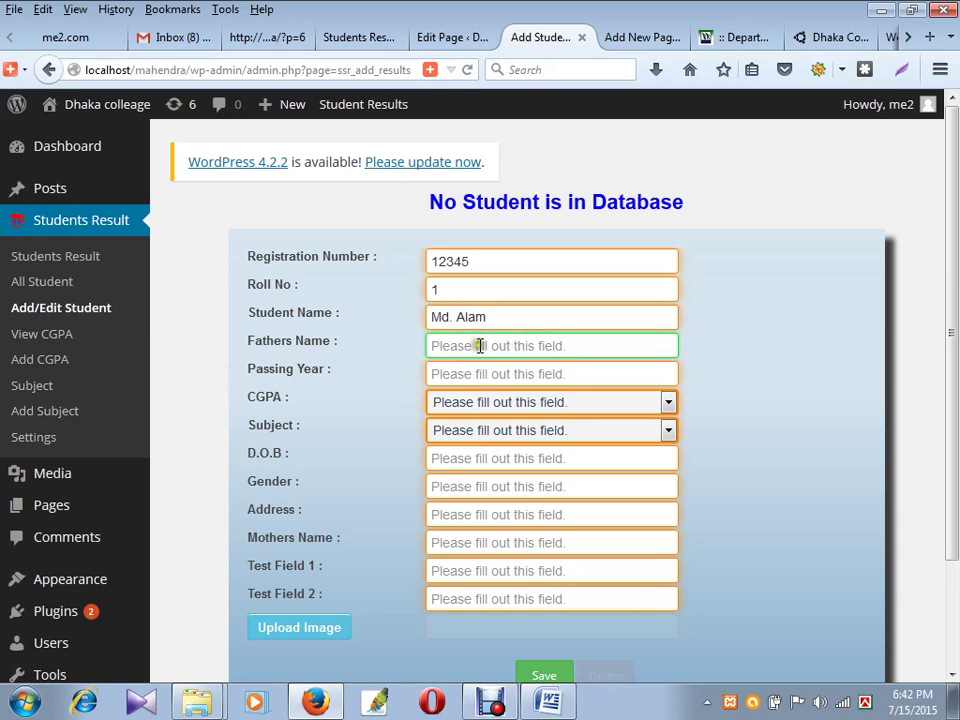
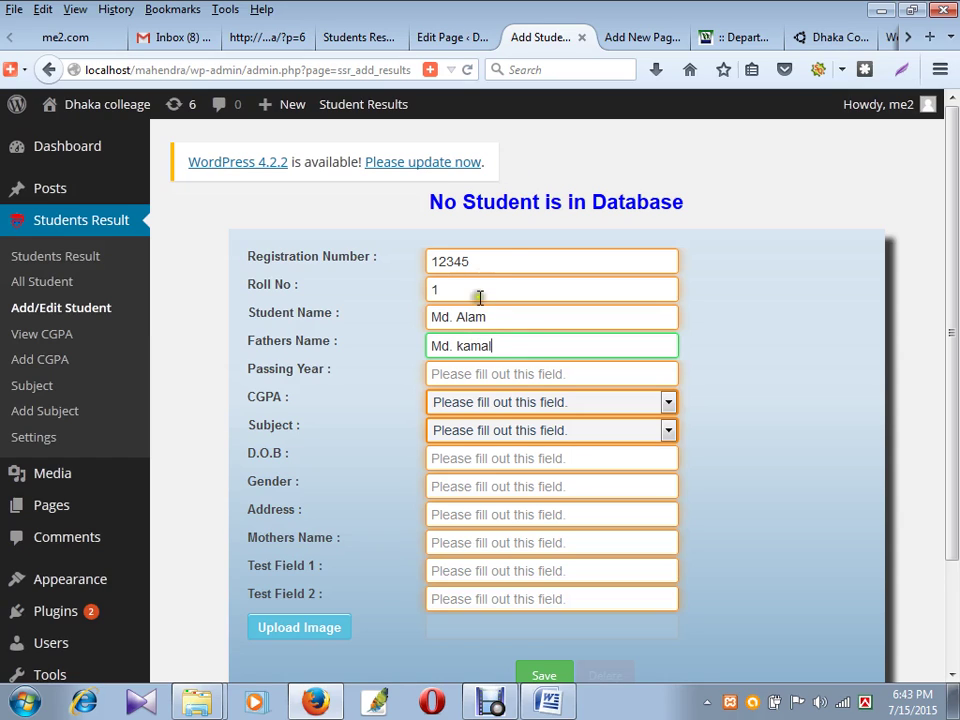
pyautogui.click(496, 374)
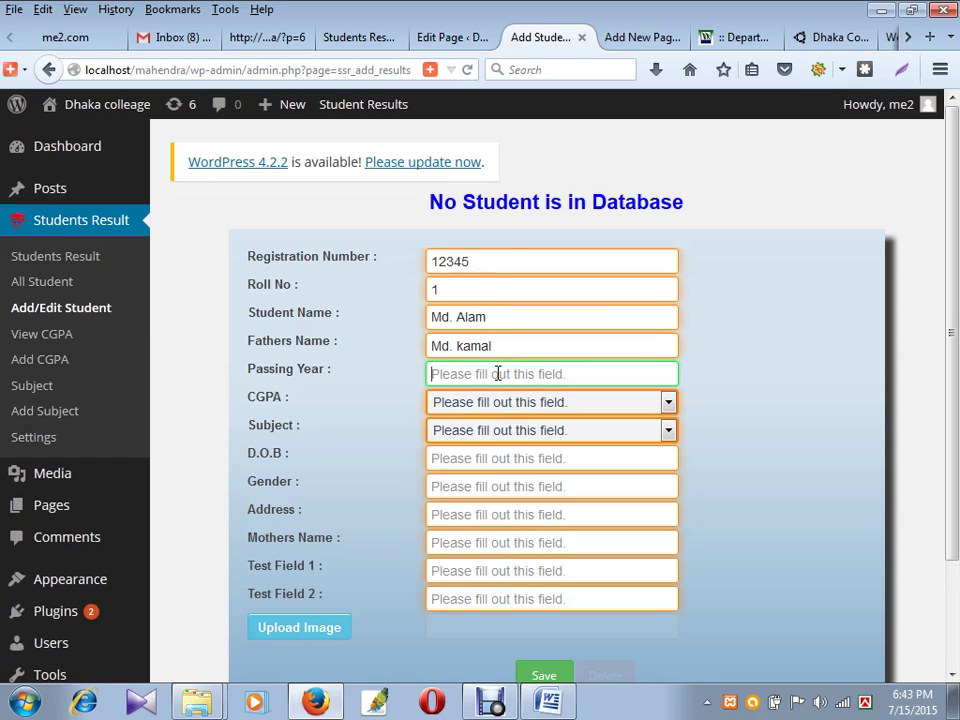
pyautogui.write('2011')
pyautogui.click(541, 402)
pyautogui.click(508, 442)
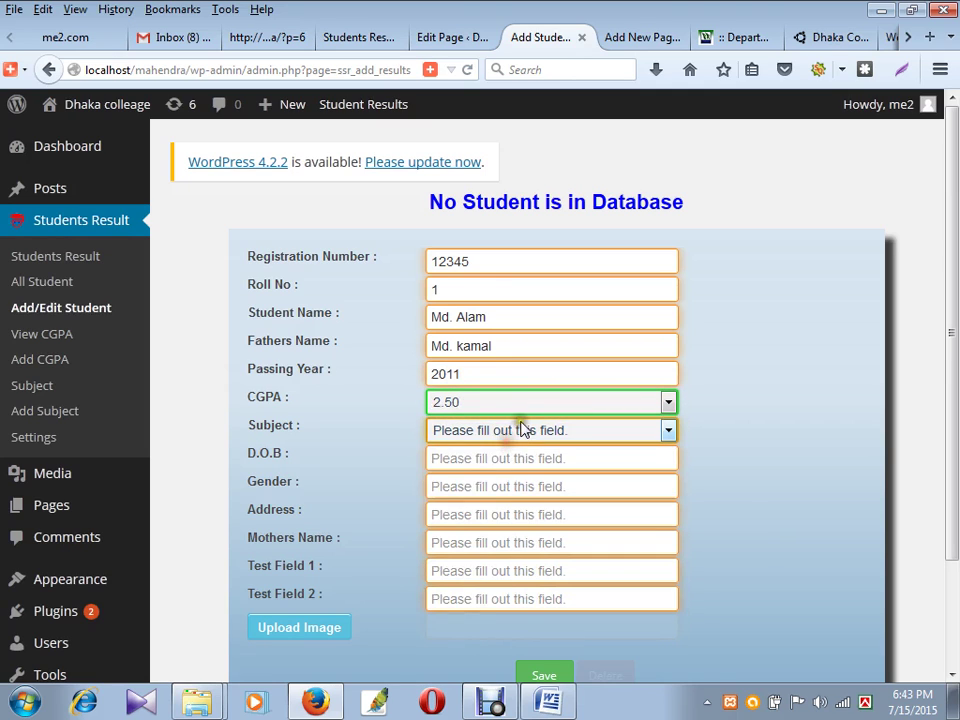
pyautogui.click(522, 428)
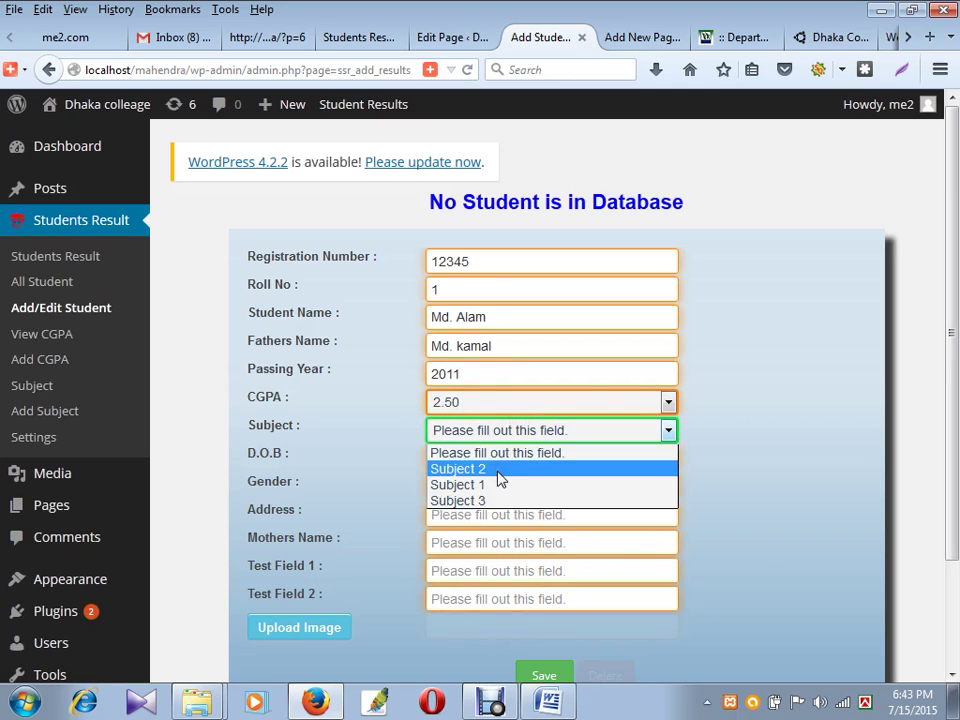
pyautogui.click(500, 470)
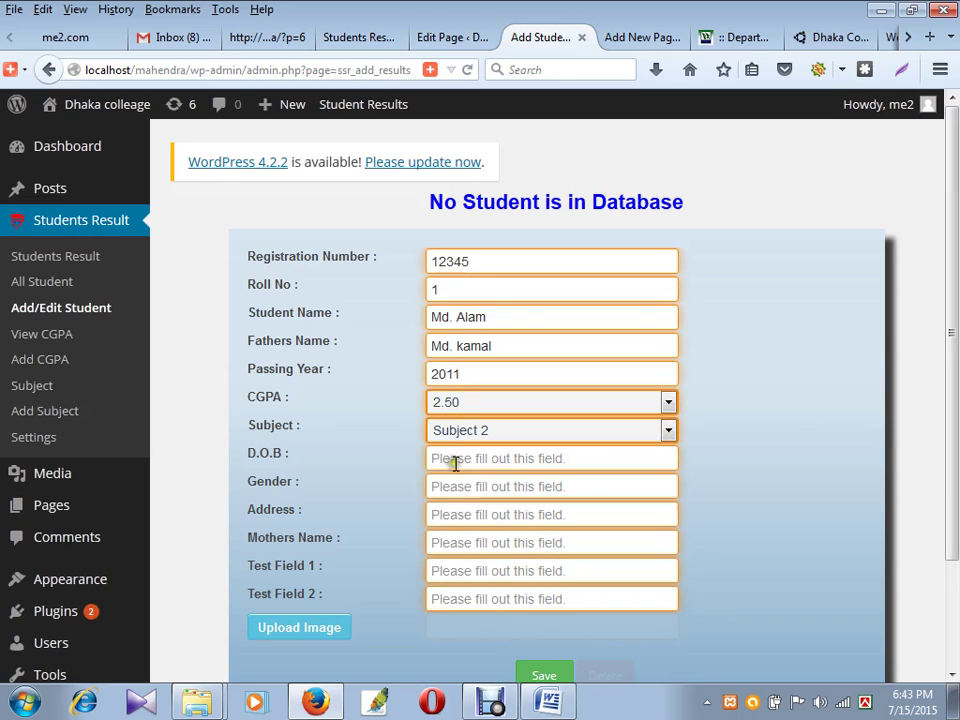
pyautogui.middleClick(47, 411)
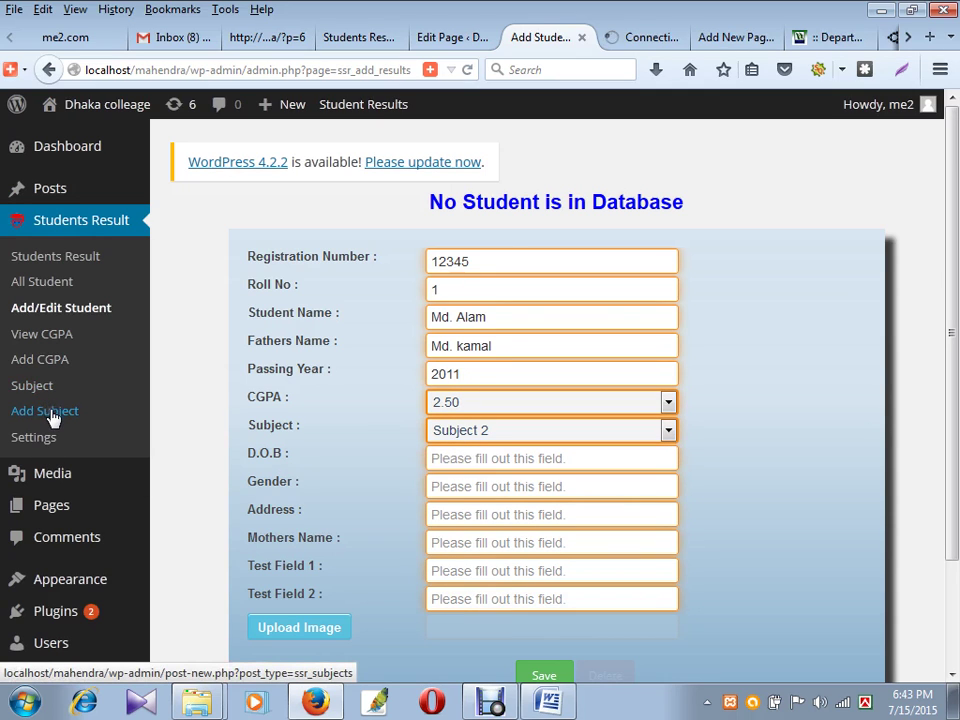
pyautogui.click(634, 37)
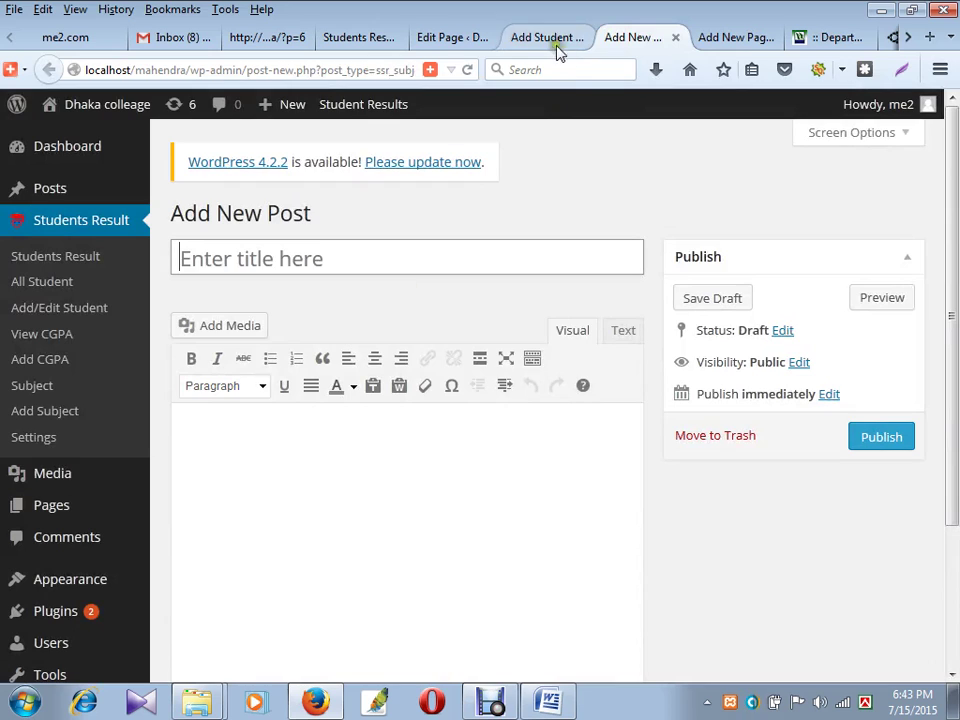
pyautogui.click(552, 38)
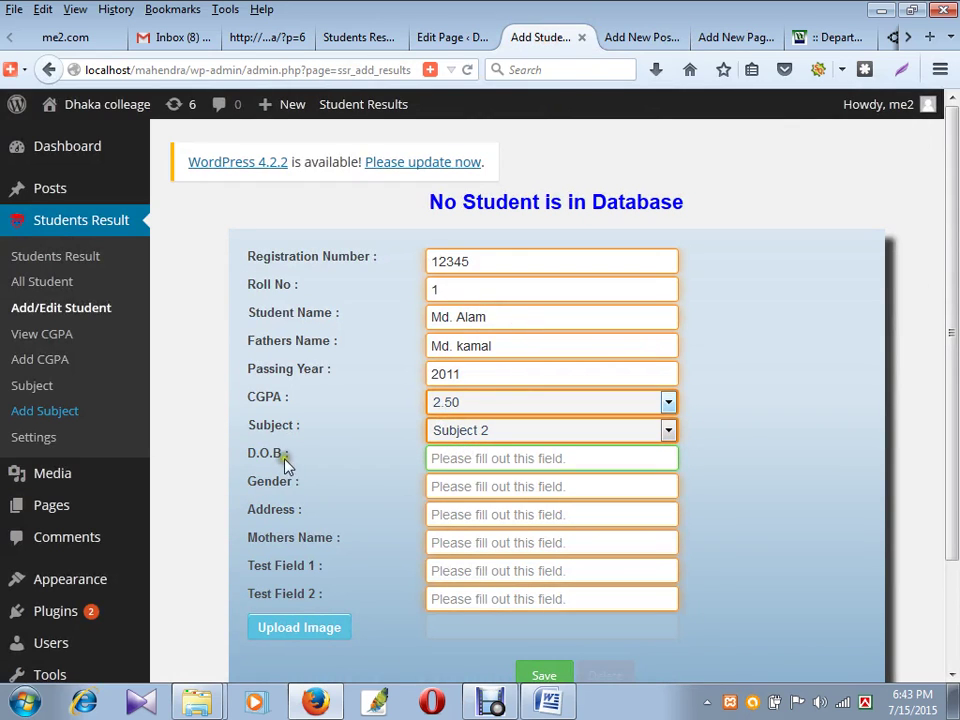
pyautogui.click(458, 457)
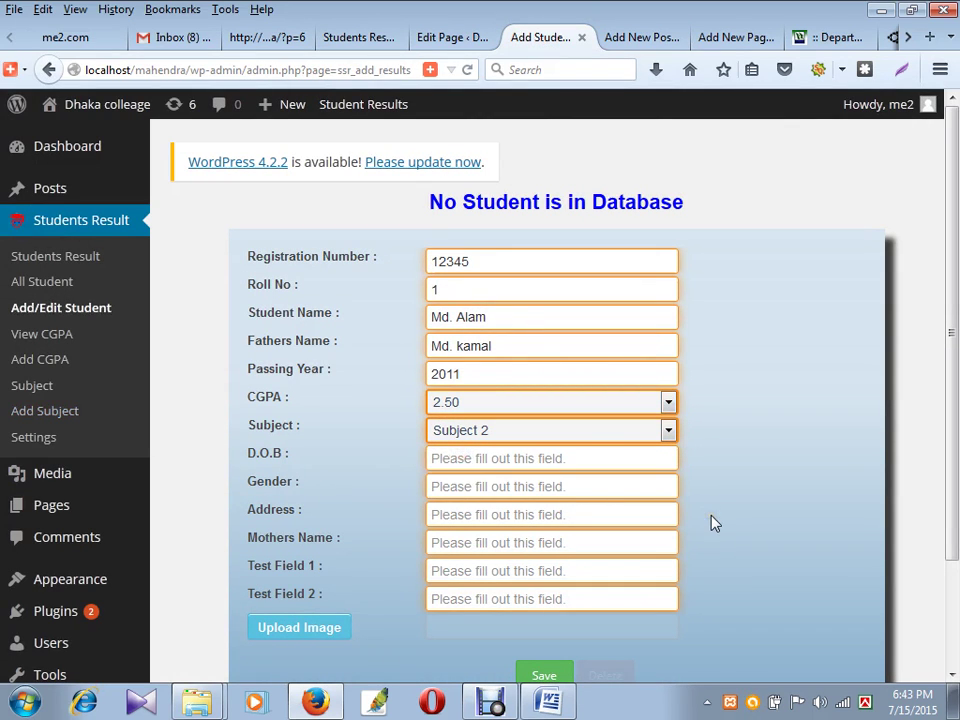
pyautogui.write('02/05/1988')
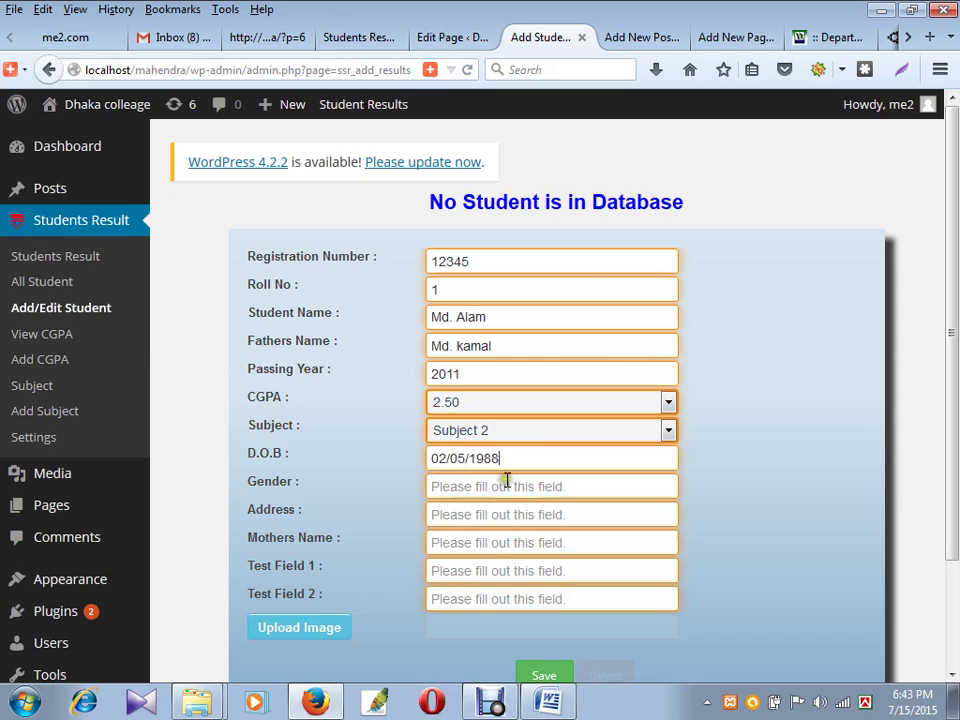
pyautogui.moveTo(498, 458); pyautogui.dragTo(490, 457)
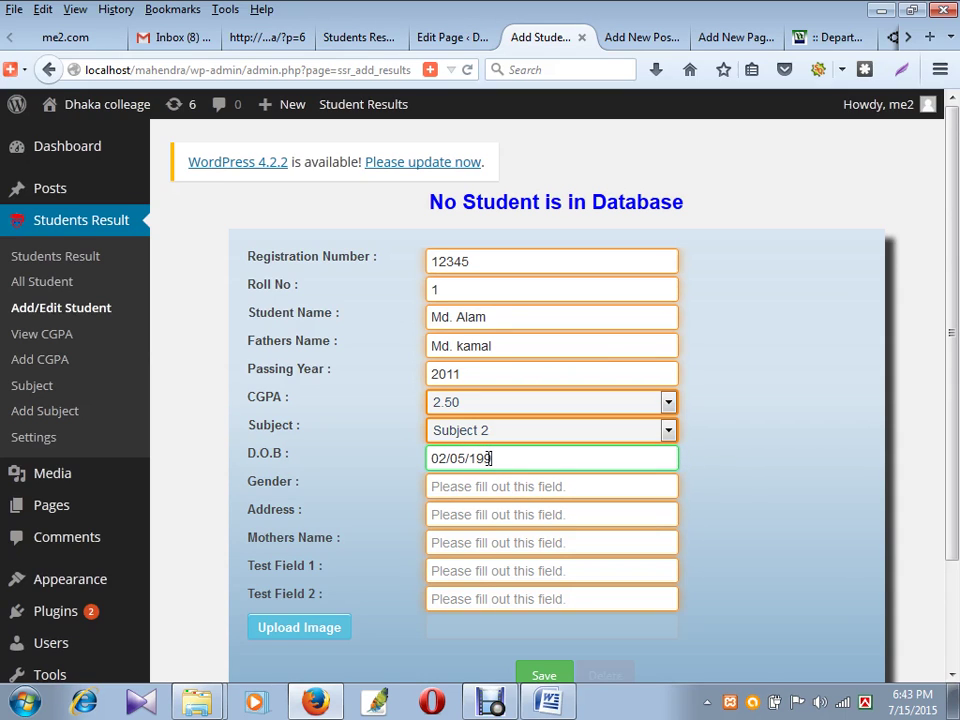
# - Fill in gender male, the student's address and the mother's name
pyautogui.click(466, 487)
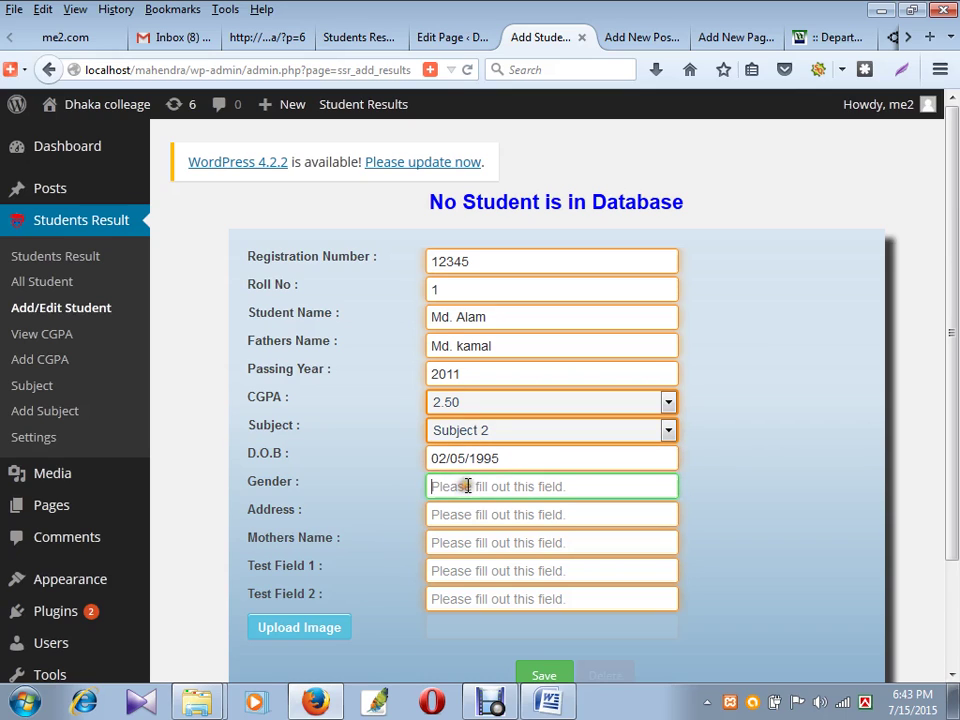
pyautogui.write('male')
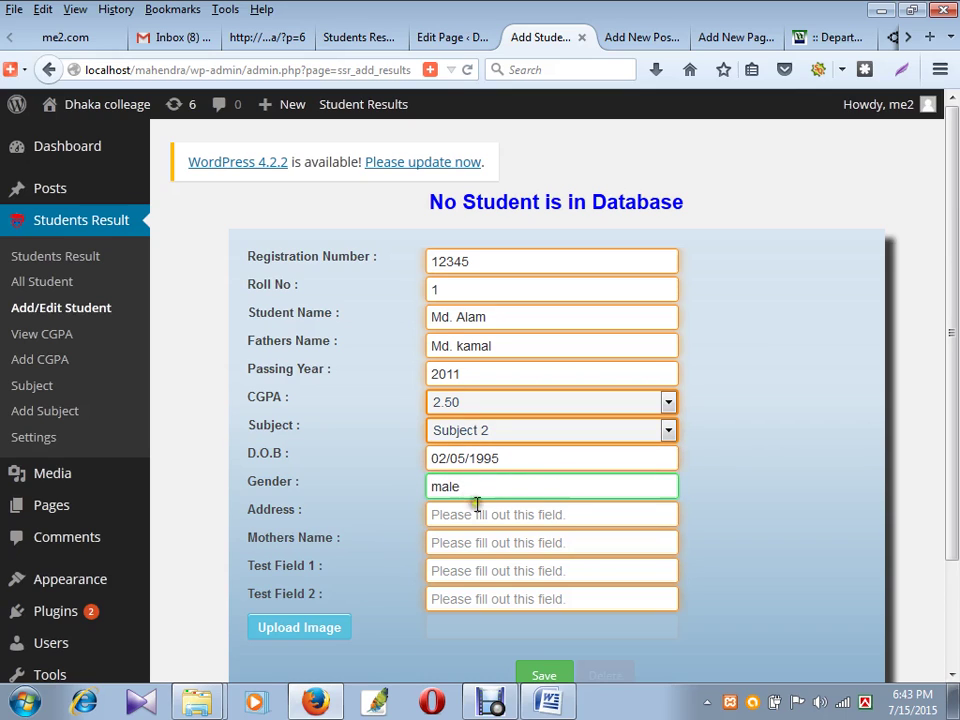
pyautogui.click(482, 514)
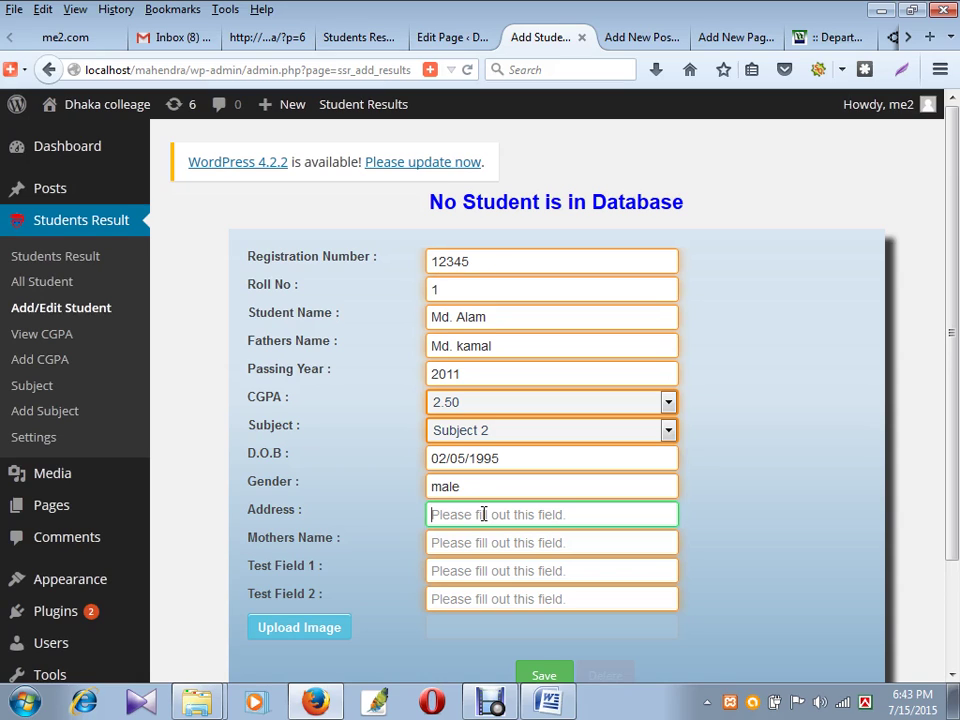
pyautogui.write('brahmanbaria')
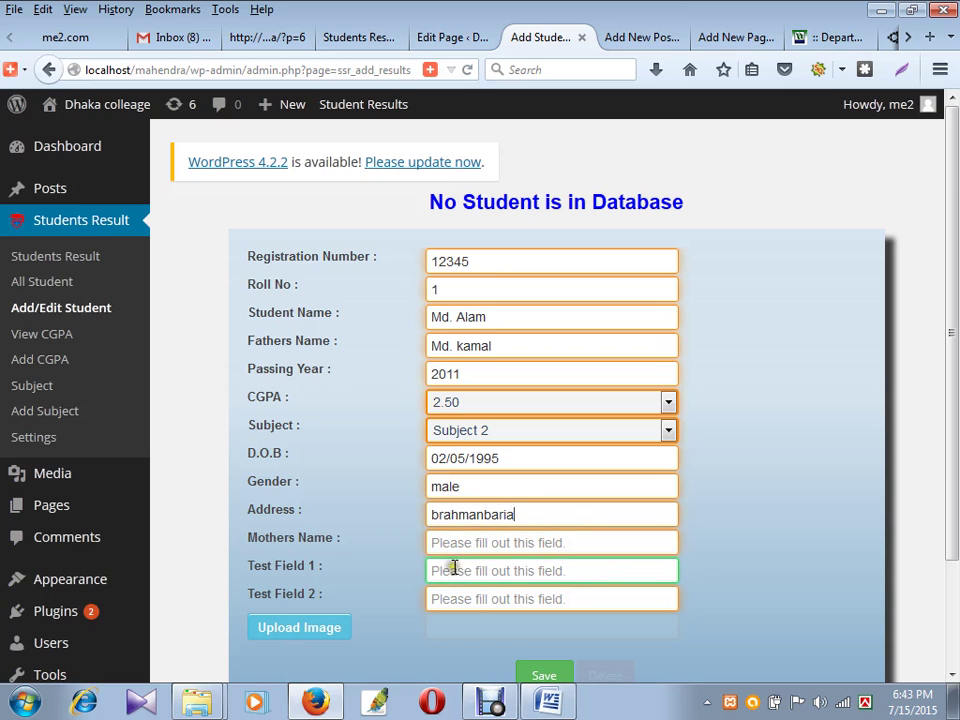
pyautogui.click(467, 543)
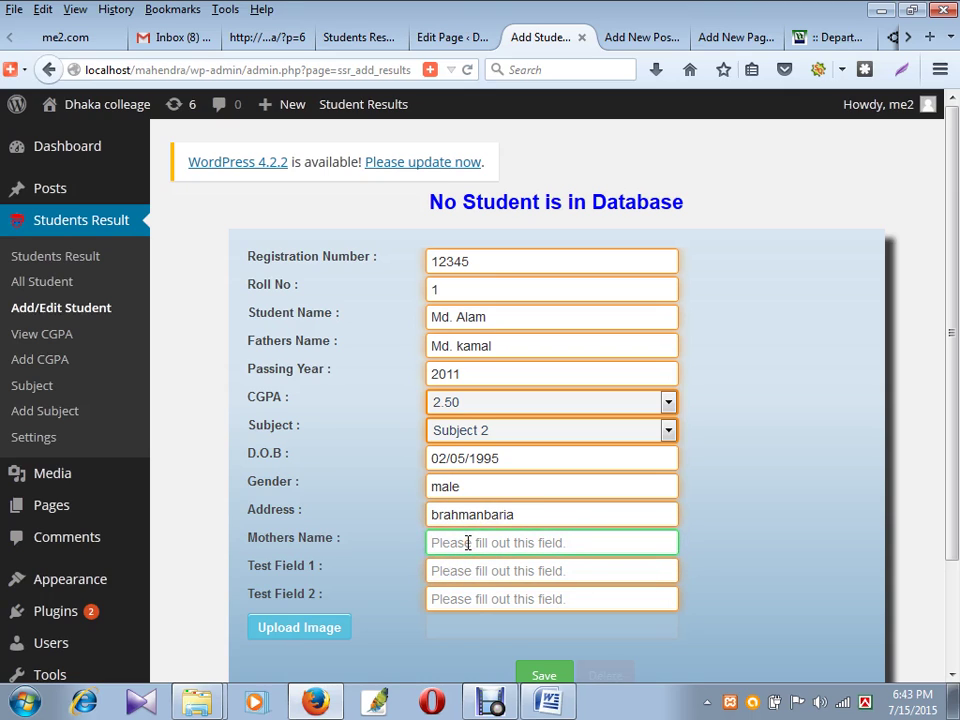
pyautogui.write('Mis. p')
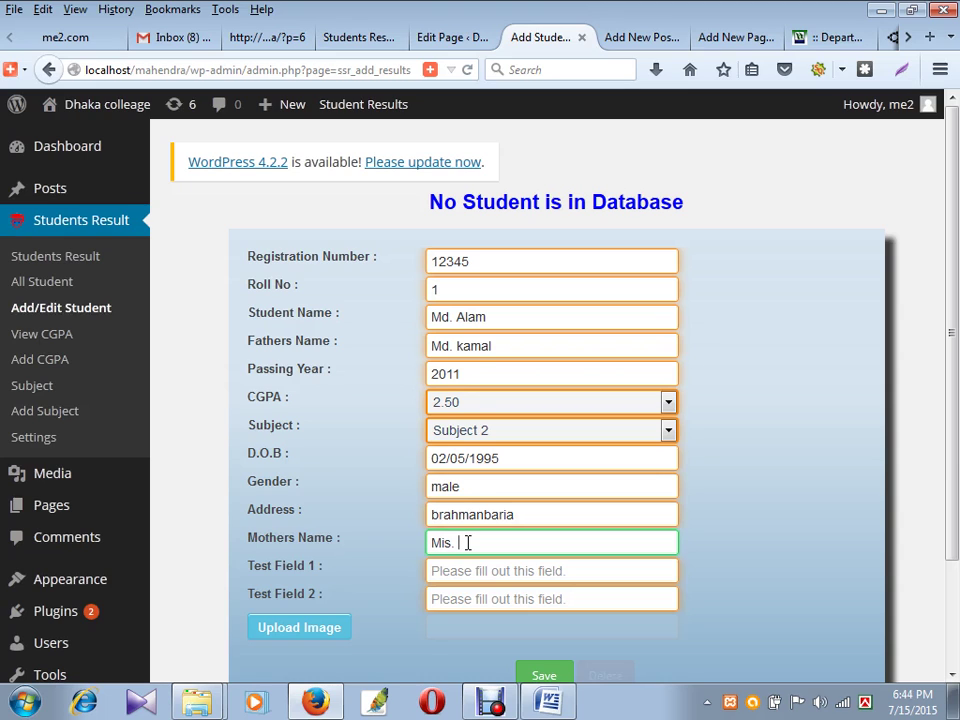
# - Start uploading a student photo and browse the Desktop and day5 folders
pyautogui.click(304, 630)
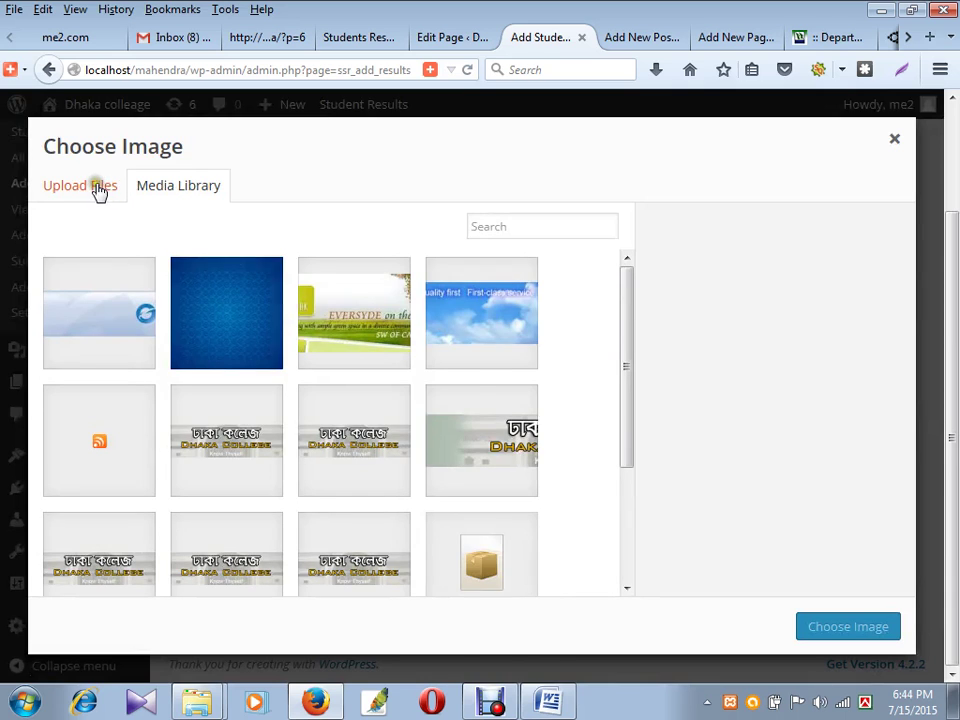
pyautogui.click(94, 188)
pyautogui.click(487, 460)
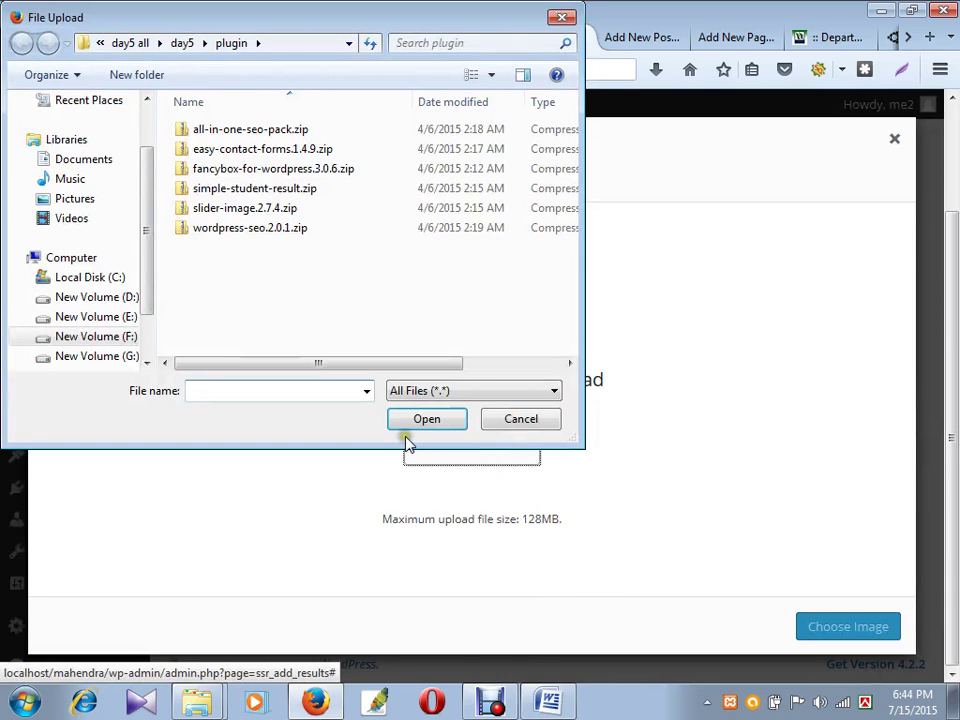
pyautogui.click(141, 42)
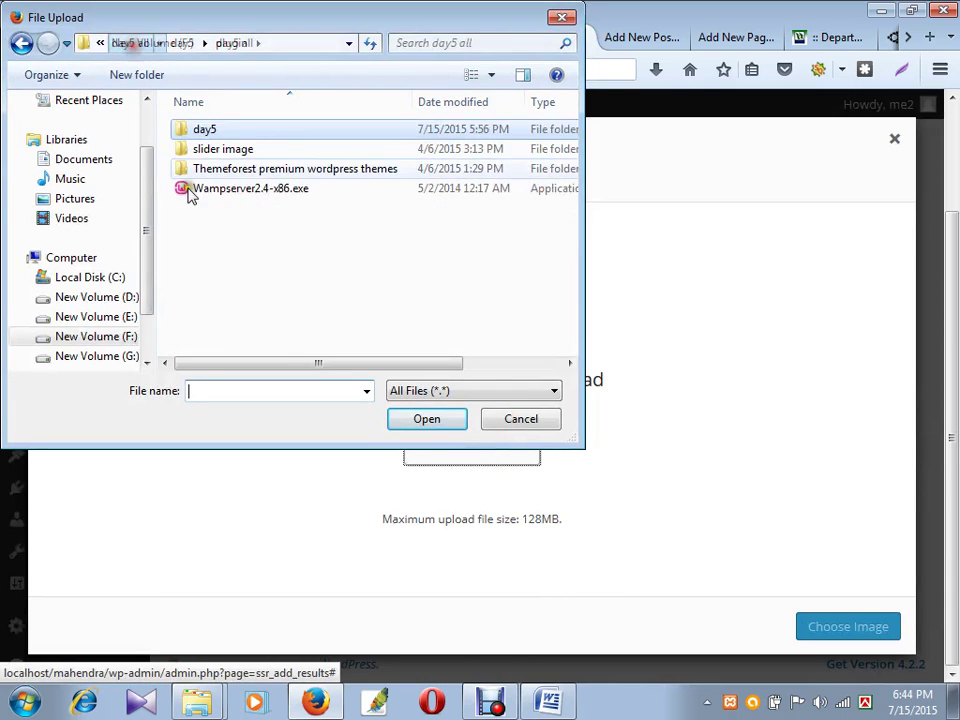
pyautogui.moveTo(150, 207); pyautogui.dragTo(146, 146)
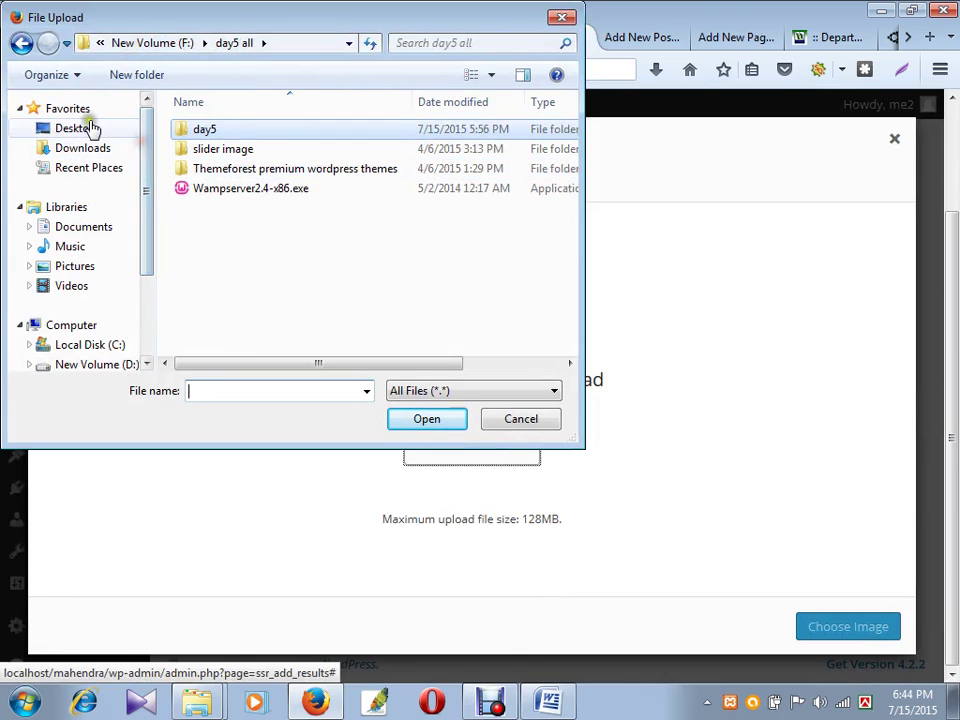
pyautogui.click(92, 130)
pyautogui.click(252, 320)
pyautogui.scroll(-10, 259, 330)
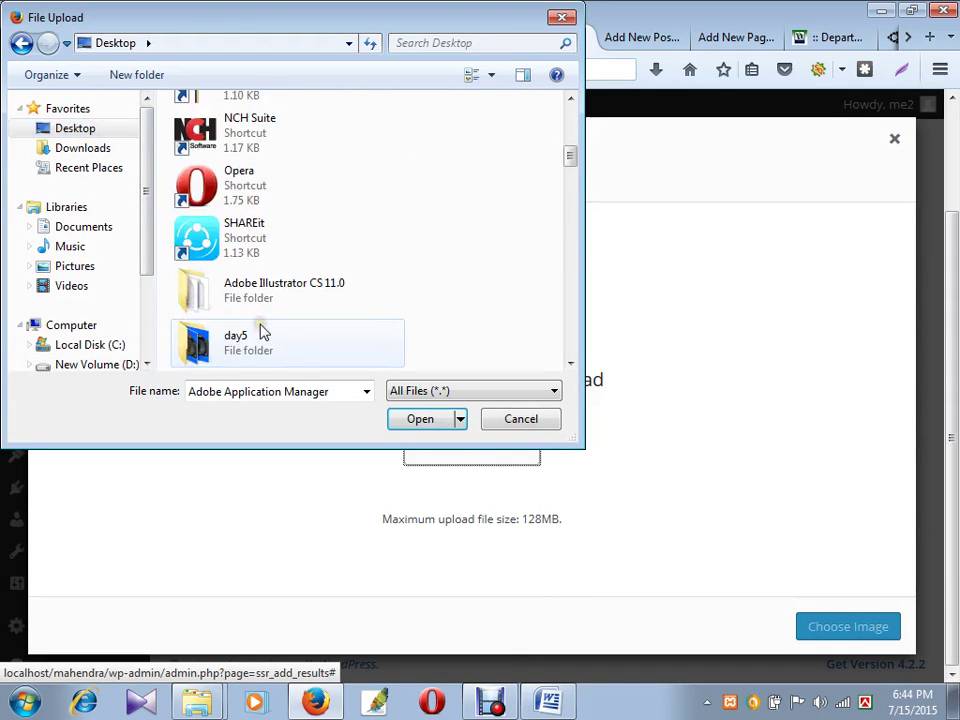
pyautogui.scroll(1, 250, 280)
pyautogui.doubleClick(222, 175)
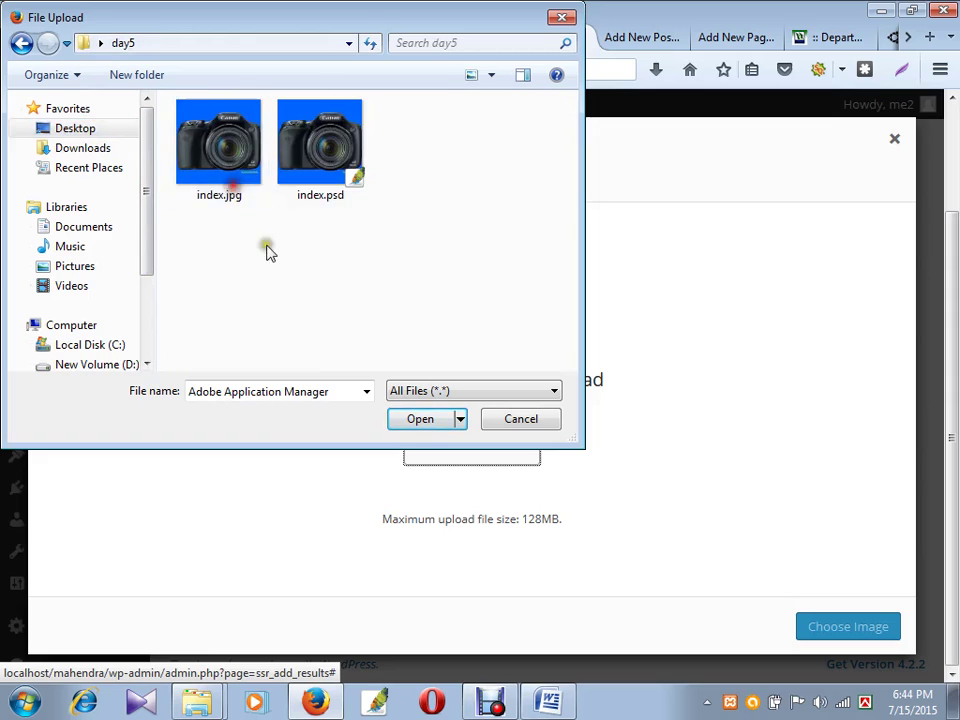
pyautogui.press('Down')
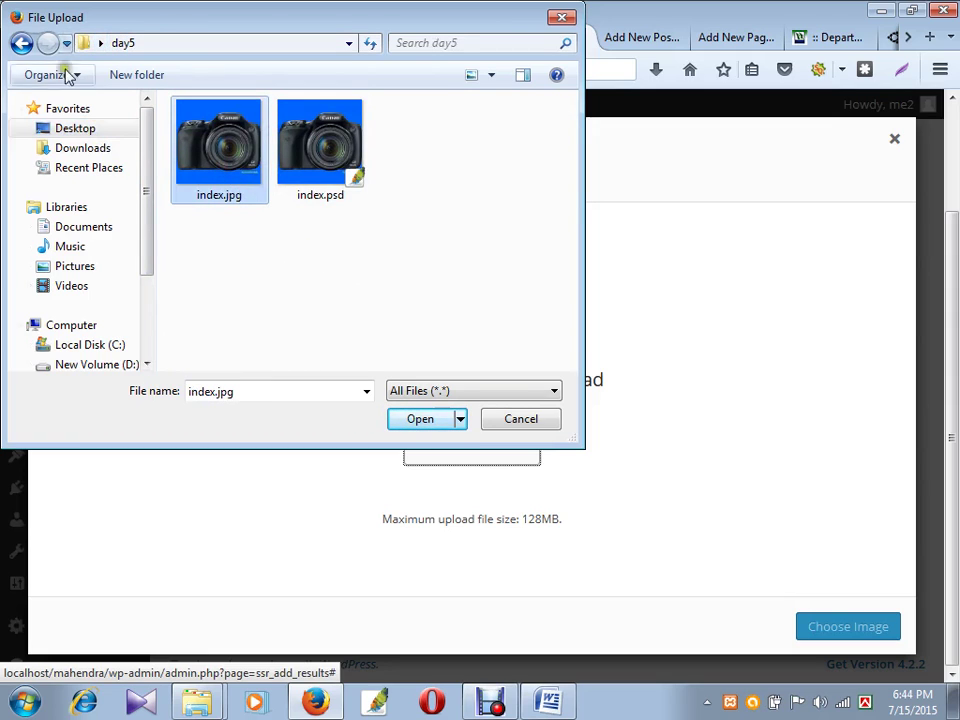
# - Browse from the Desktop through me2.com and day5 to the Me.com image folder
pyautogui.click(82, 130)
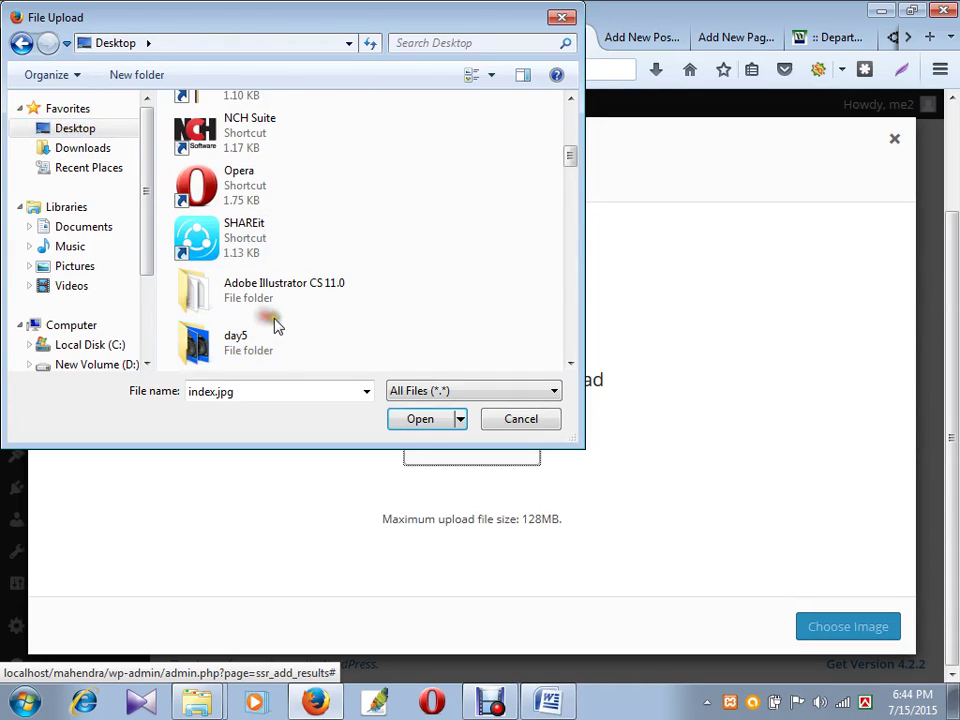
pyautogui.scroll(-3, 283, 310)
pyautogui.doubleClick(262, 185)
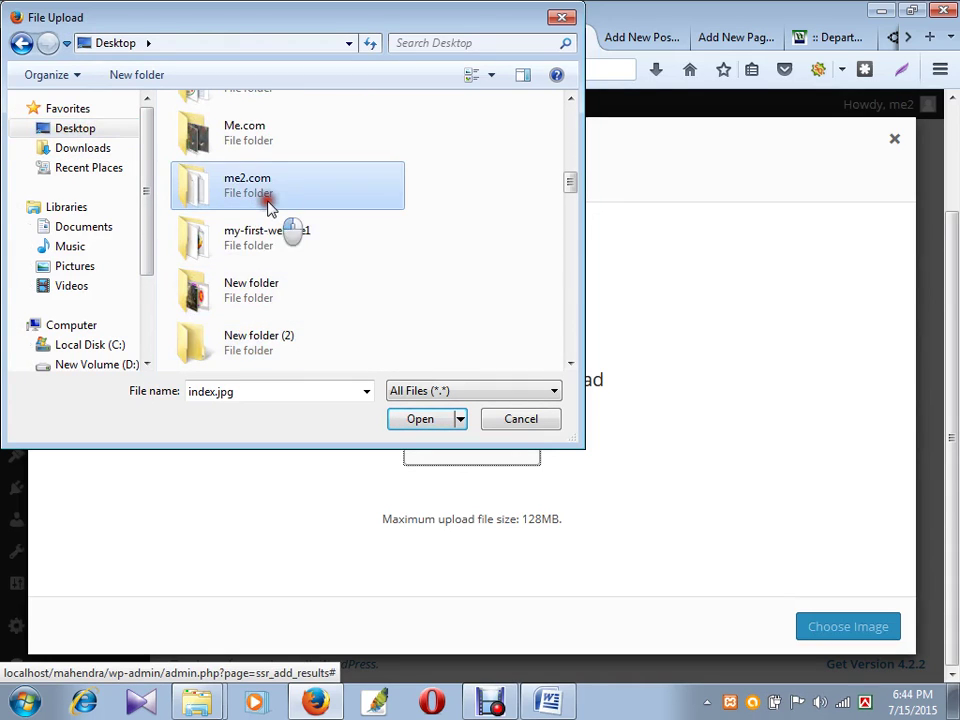
pyautogui.press('BackSpace')
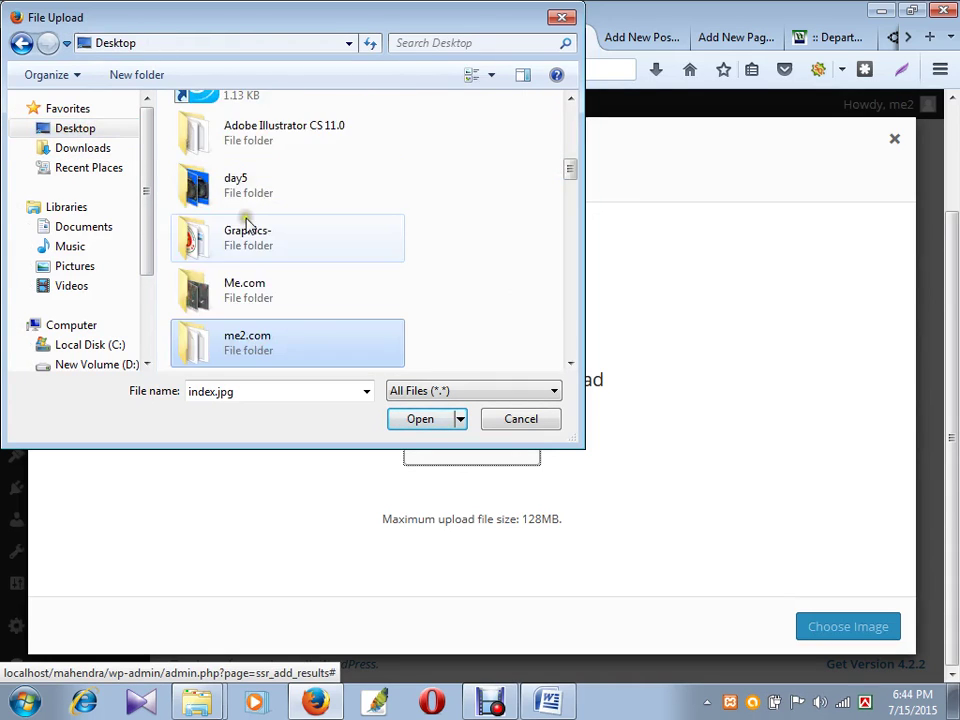
pyautogui.doubleClick(249, 197)
pyautogui.press('BackSpace')
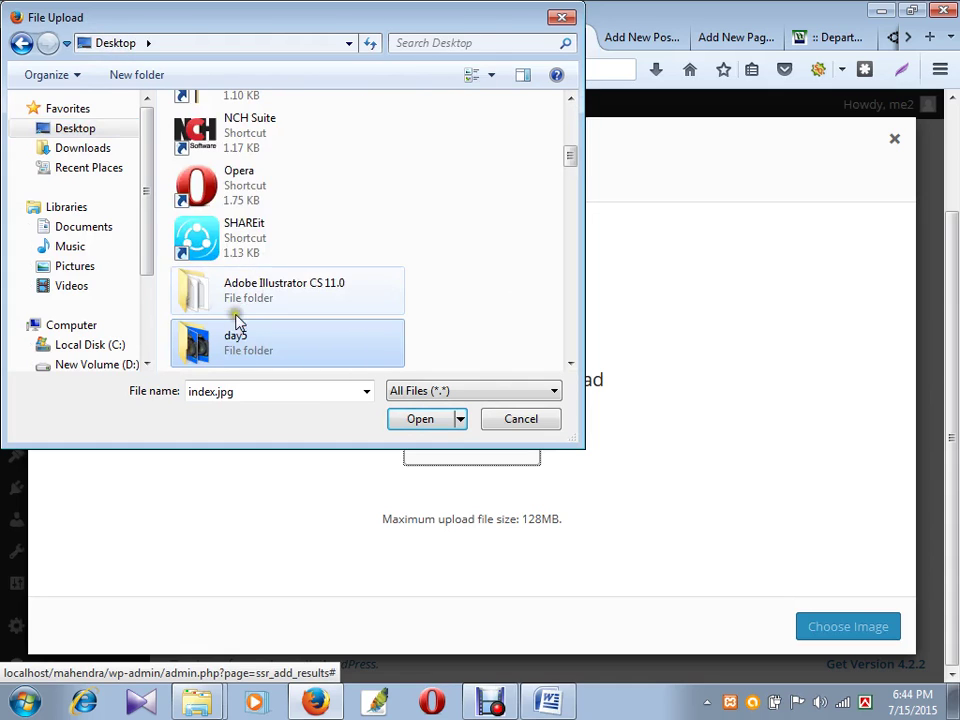
pyautogui.scroll(-1, 238, 320)
pyautogui.doubleClick(238, 305)
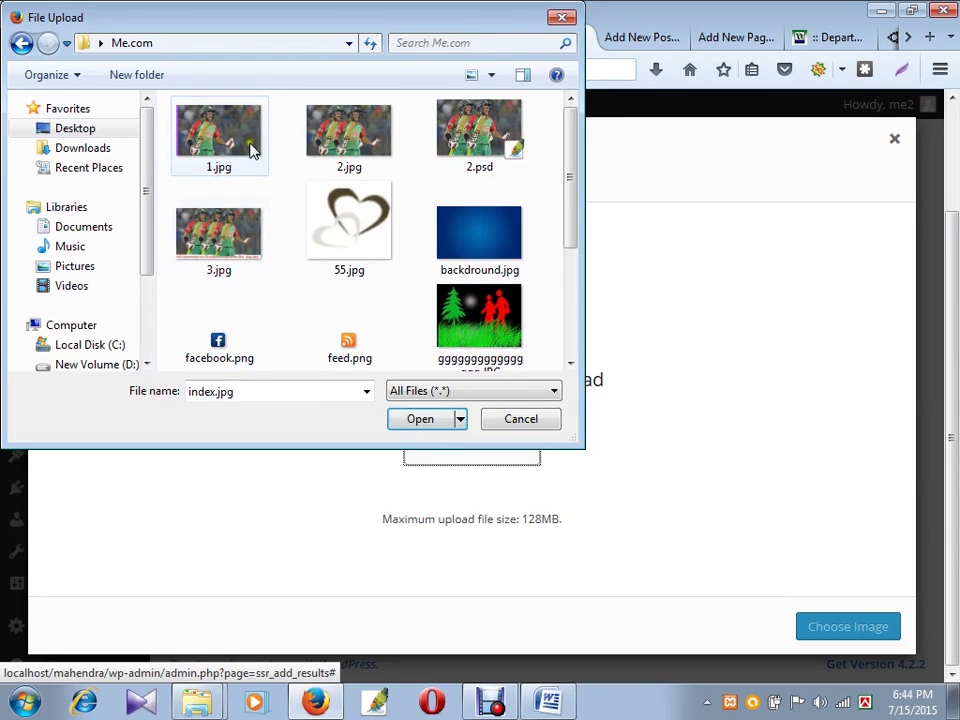
# - Upload 1.jpg as the student's photo and save the student record
pyautogui.click(218, 135)
pyautogui.click(420, 420)
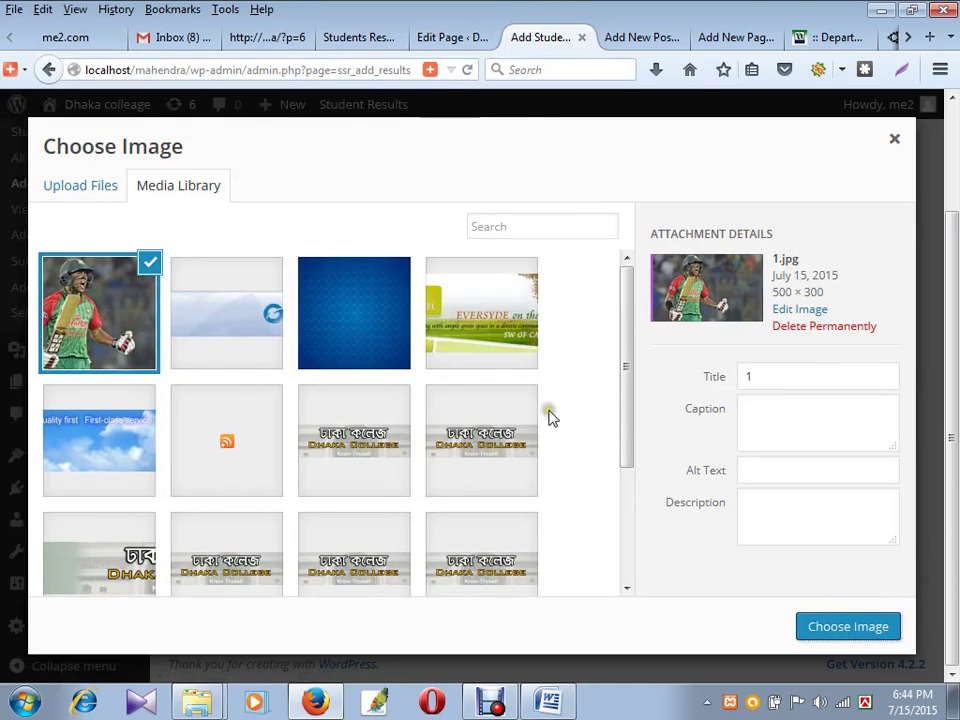
pyautogui.click(827, 627)
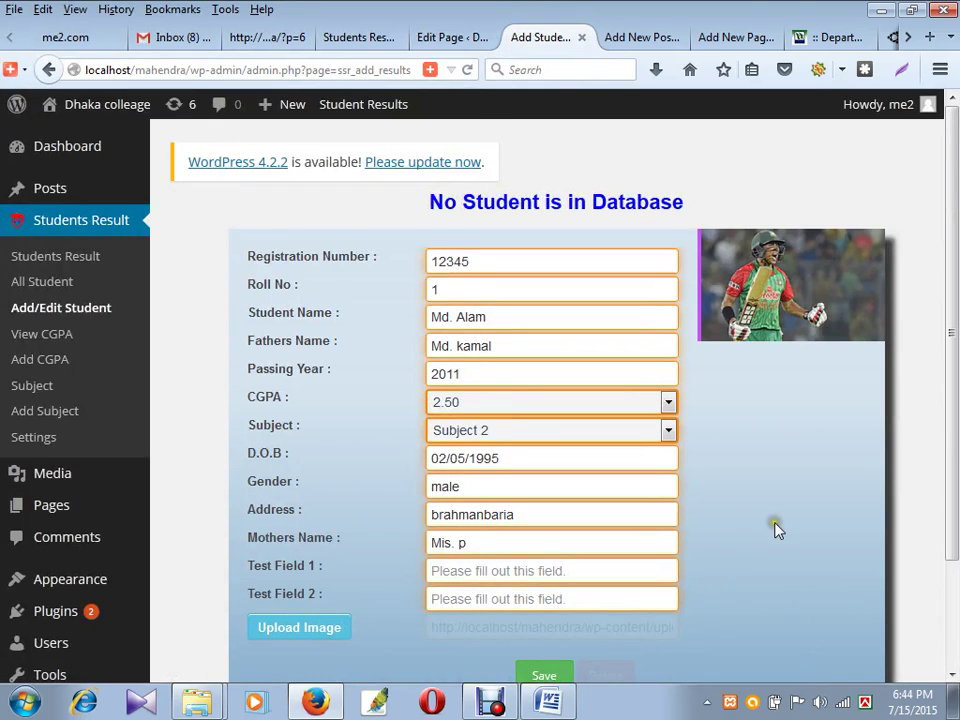
pyautogui.scroll(-3, 730, 545)
pyautogui.click(545, 553)
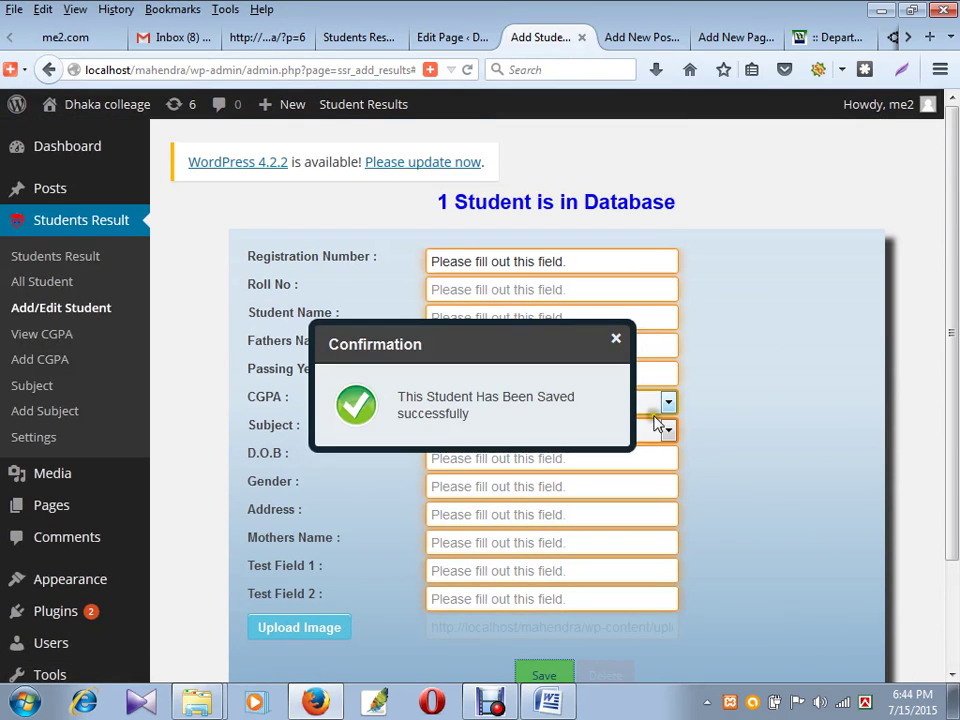
# - Enter registration number 123456 and change the roll number to 2
pyautogui.click(510, 265)
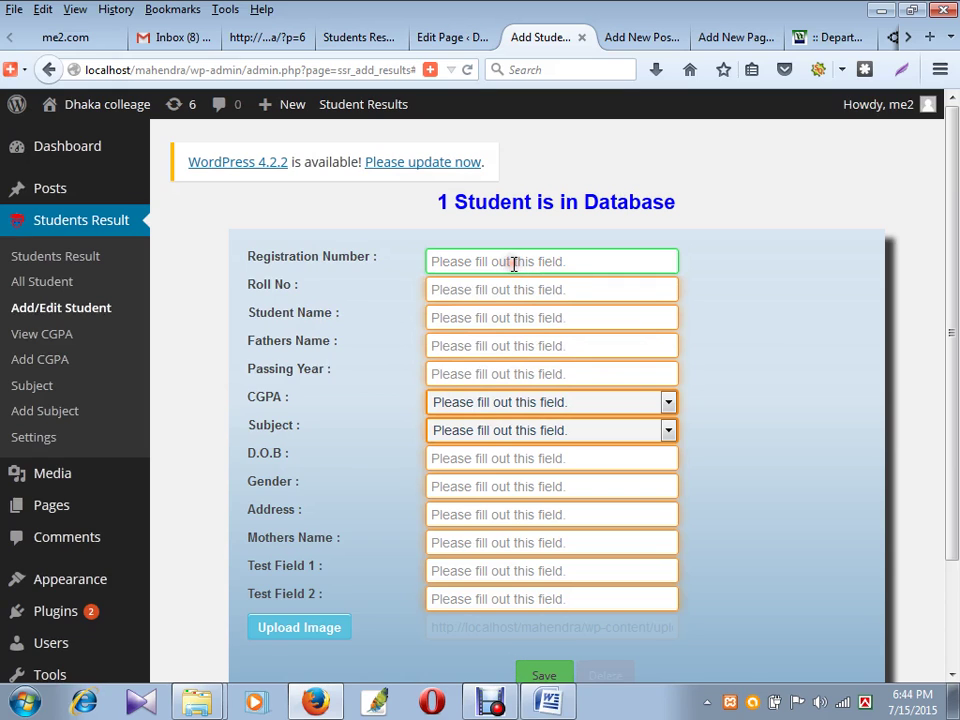
pyautogui.write('1')
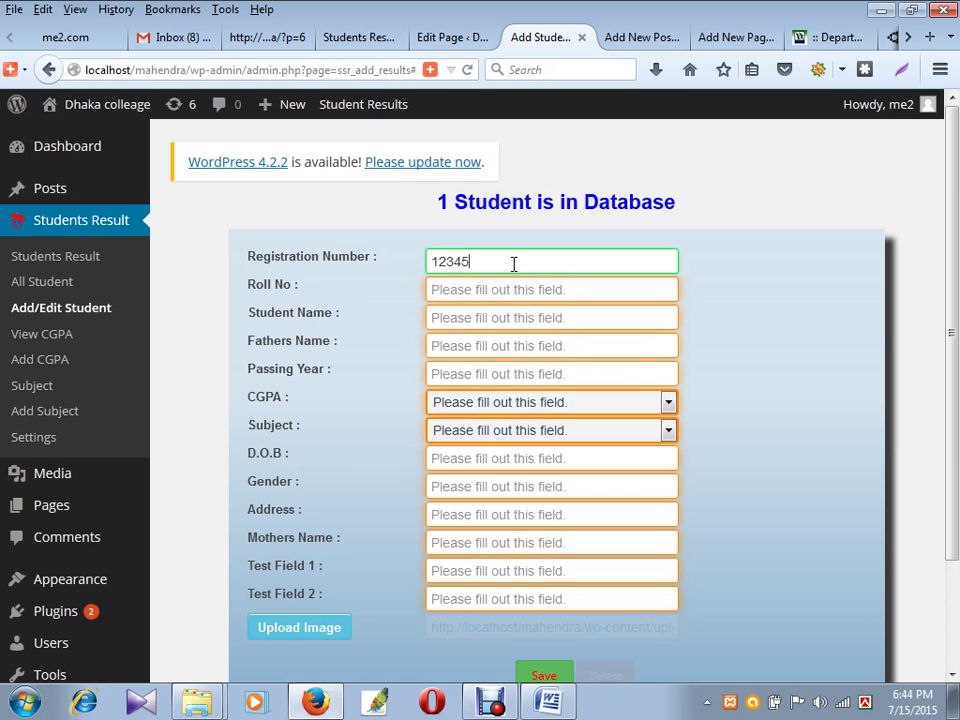
pyautogui.write('23456')
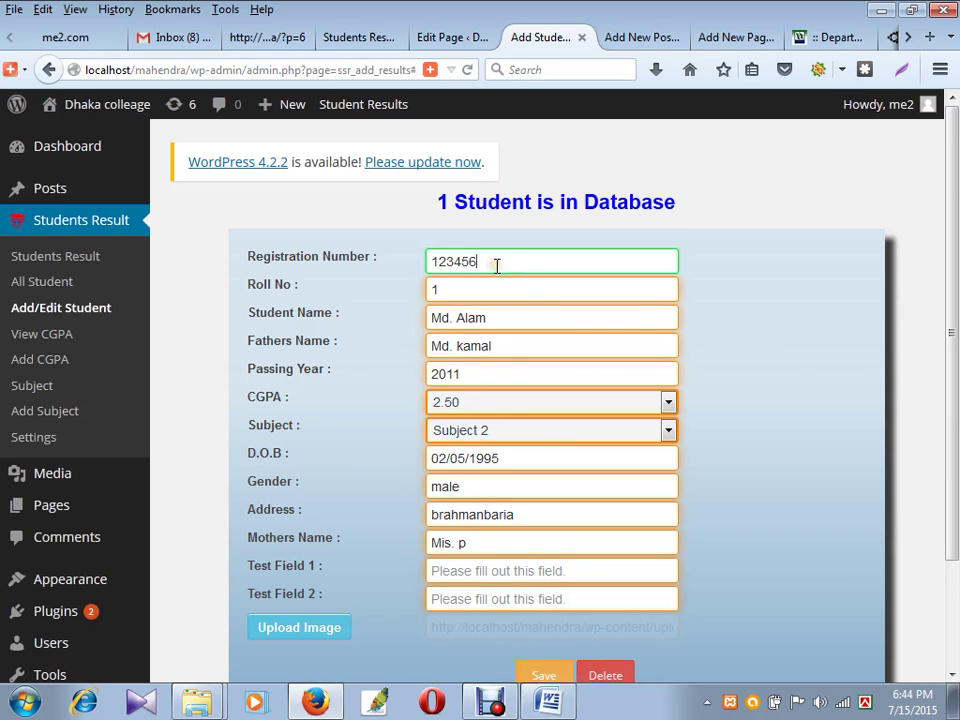
pyautogui.moveTo(495, 264); pyautogui.dragTo(466, 262)
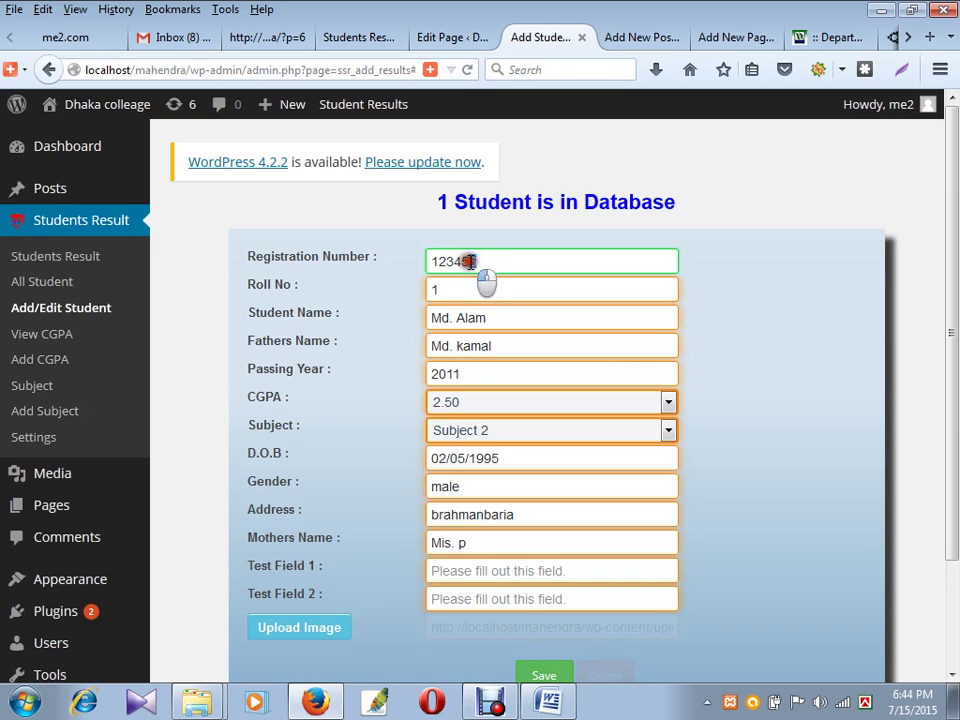
pyautogui.click(514, 294)
pyautogui.doubleClick(461, 287)
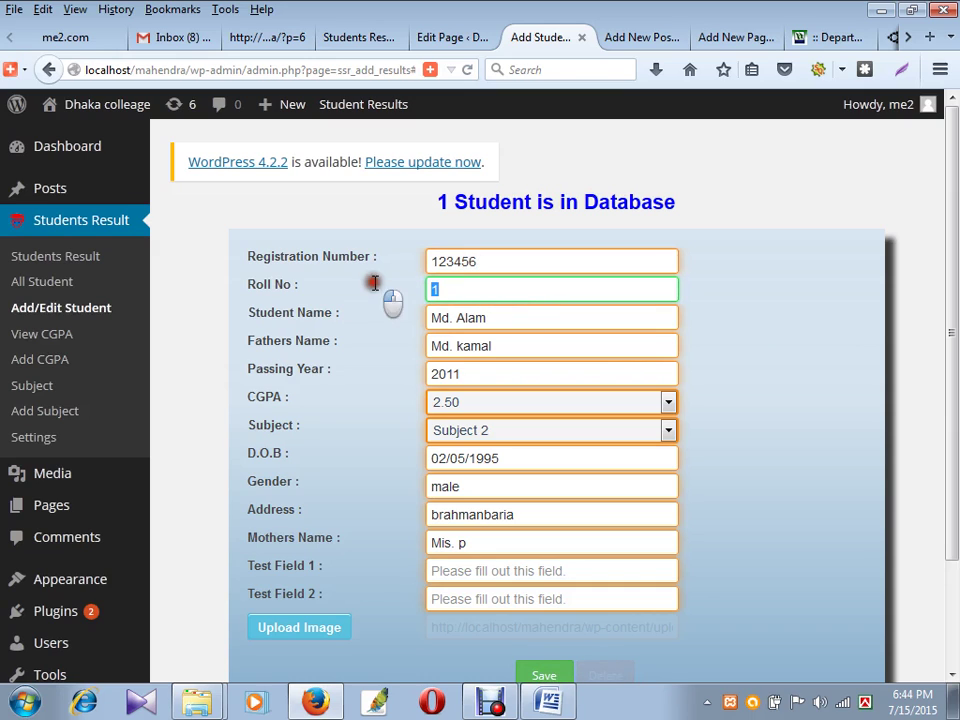
pyautogui.write('2')
pyautogui.click(375, 289)
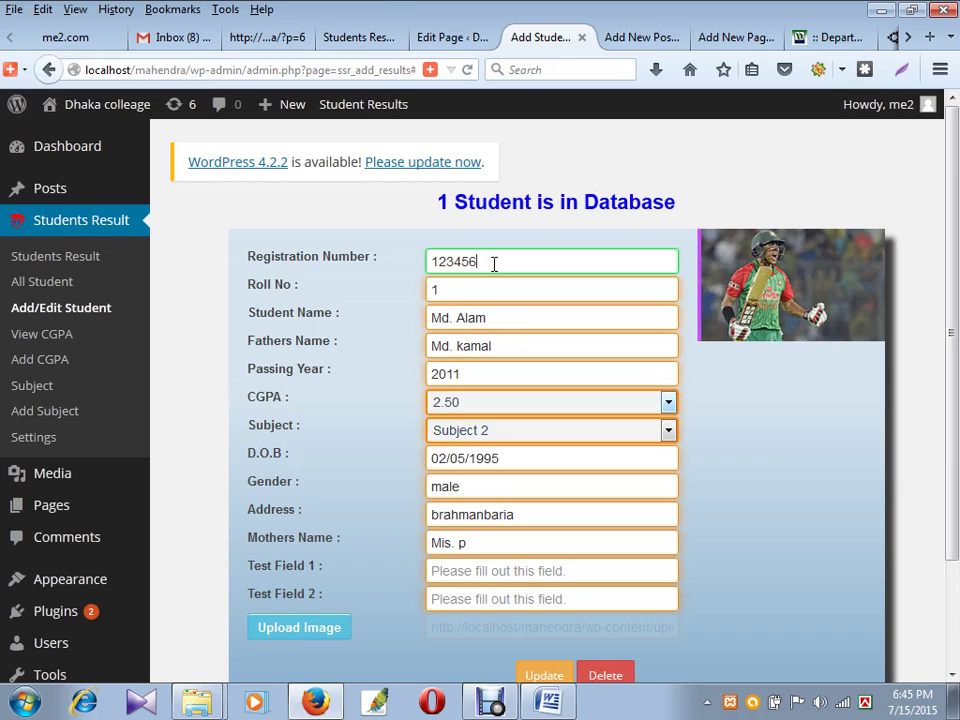
pyautogui.press('Tab')
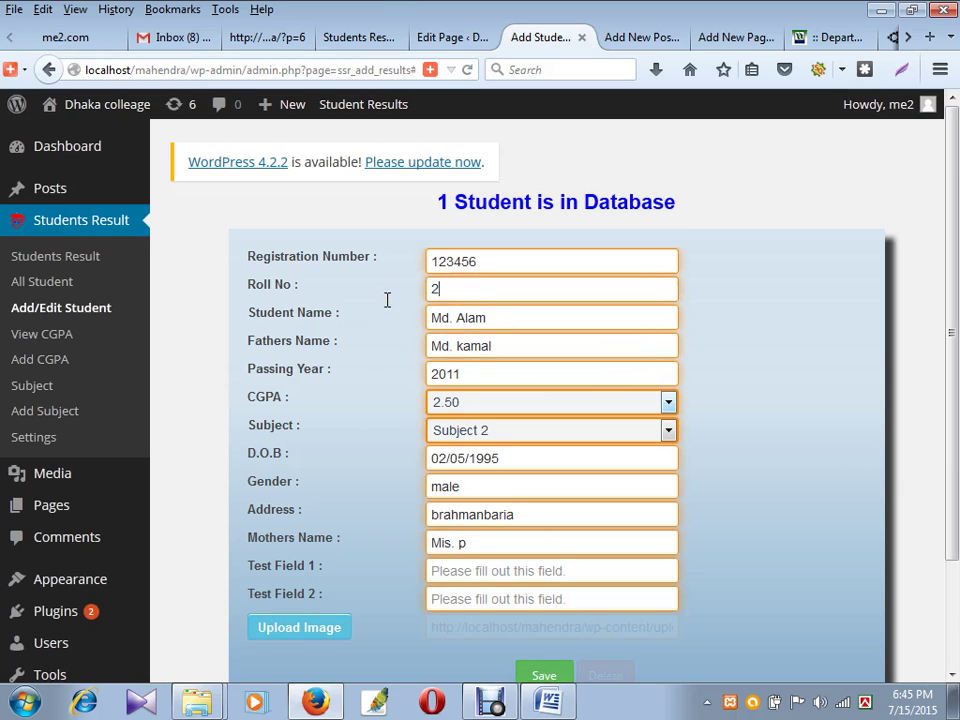
# - Replace the student's and father's names and set the CGPA to 3.50
pyautogui.doubleClick(460, 318)
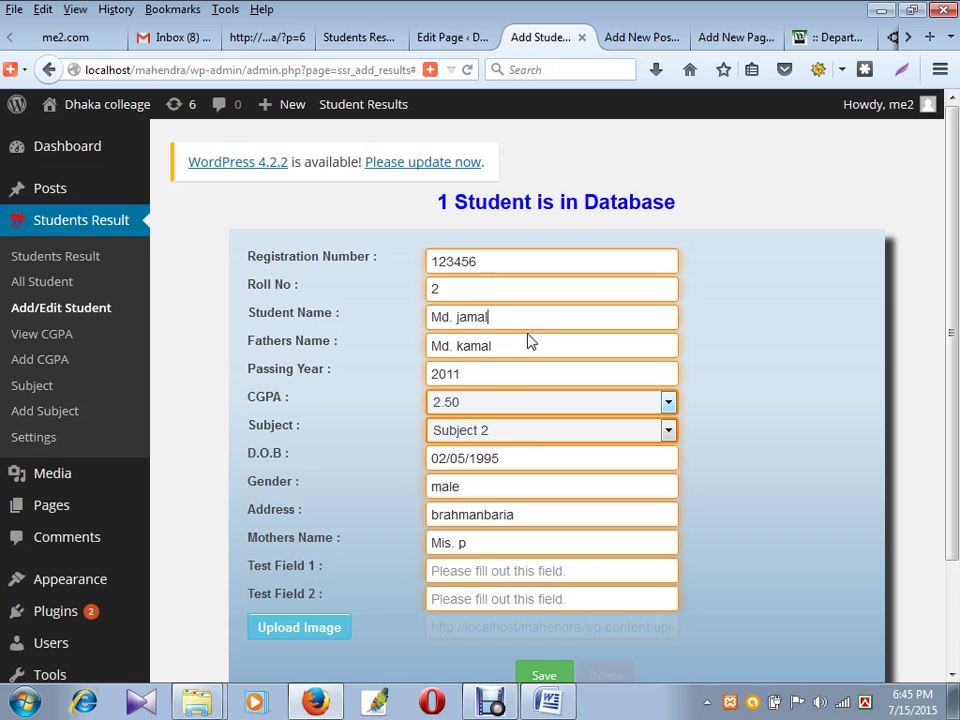
pyautogui.moveTo(464, 352); pyautogui.dragTo(534, 358)
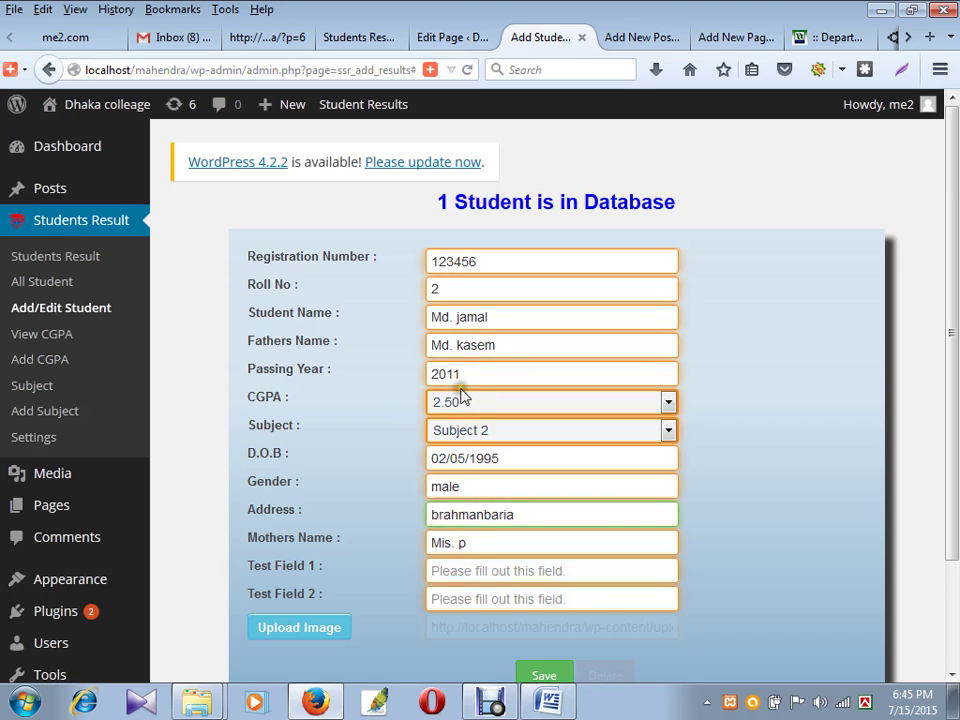
pyautogui.click(456, 401)
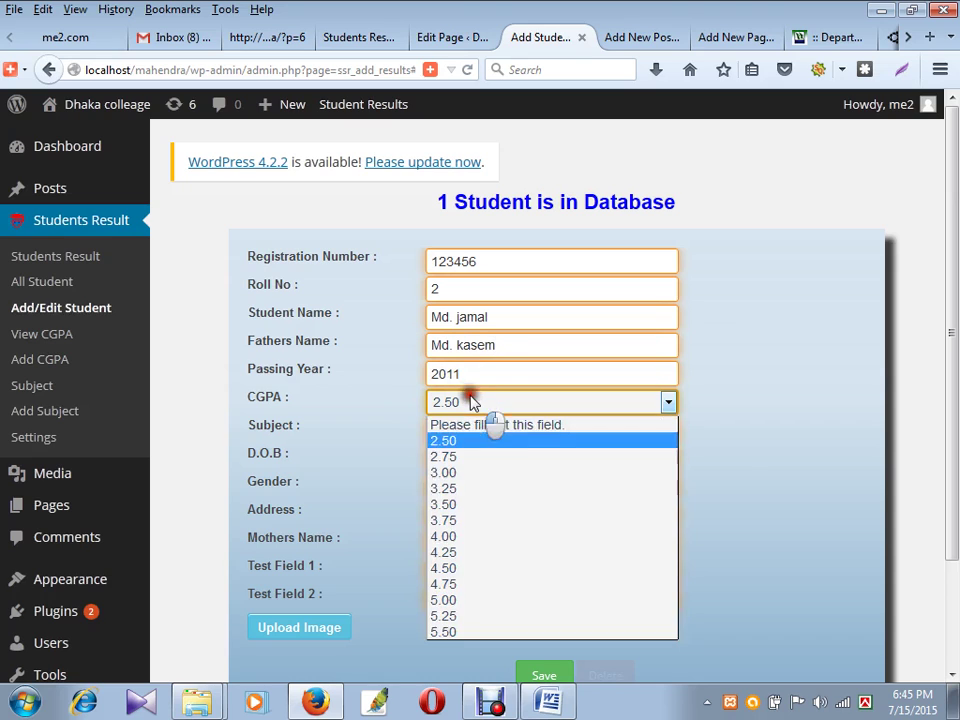
pyautogui.click(467, 506)
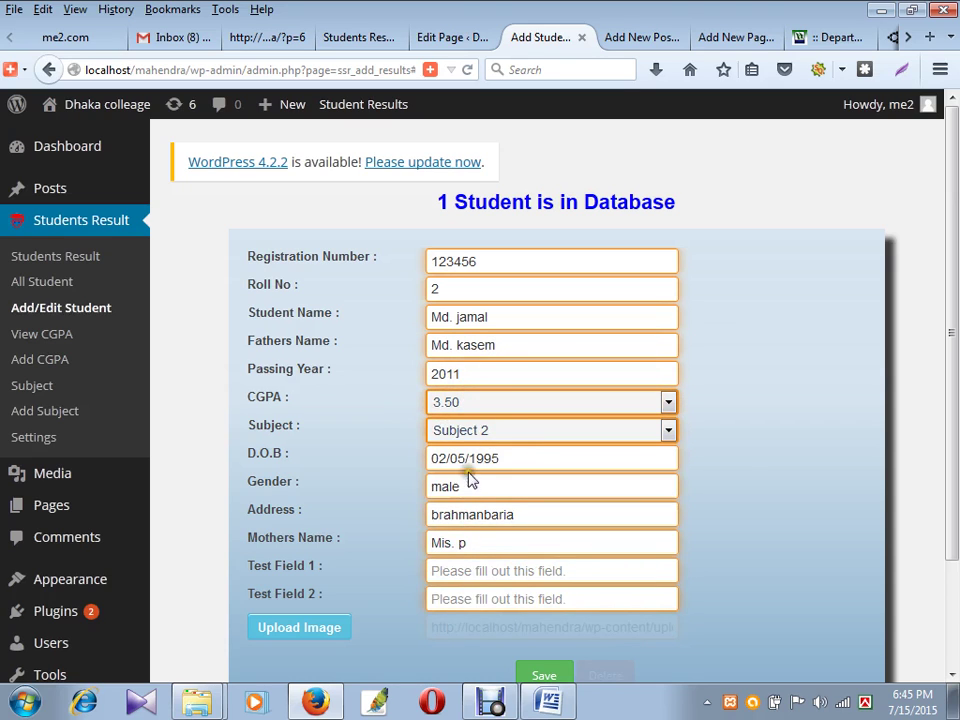
# - Use the blue background image as the student photo and save the record
pyautogui.click(310, 628)
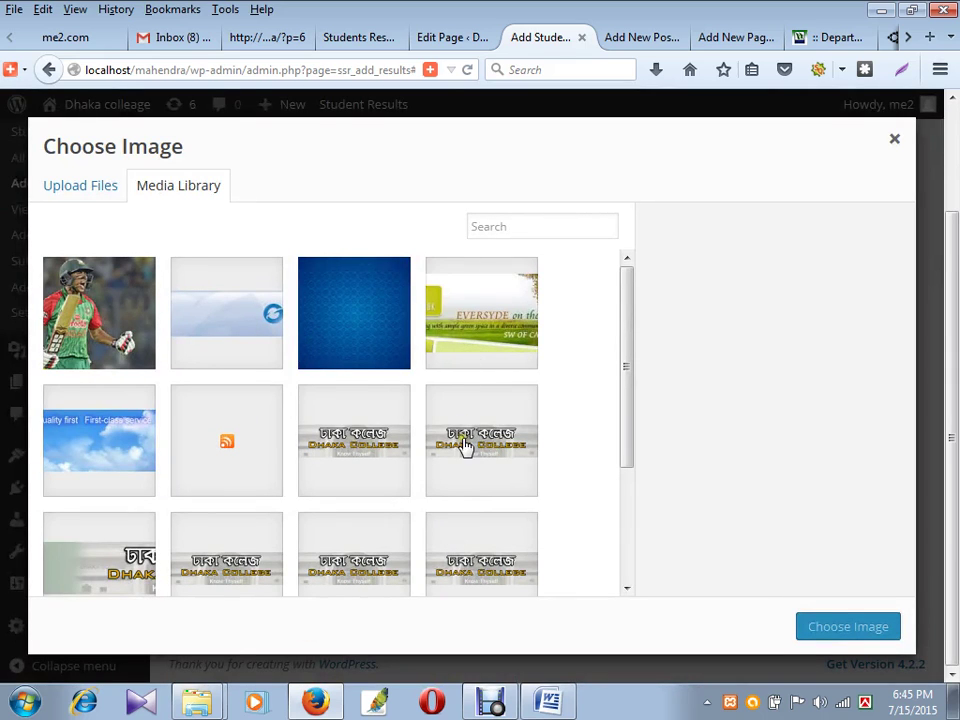
pyautogui.click(362, 356)
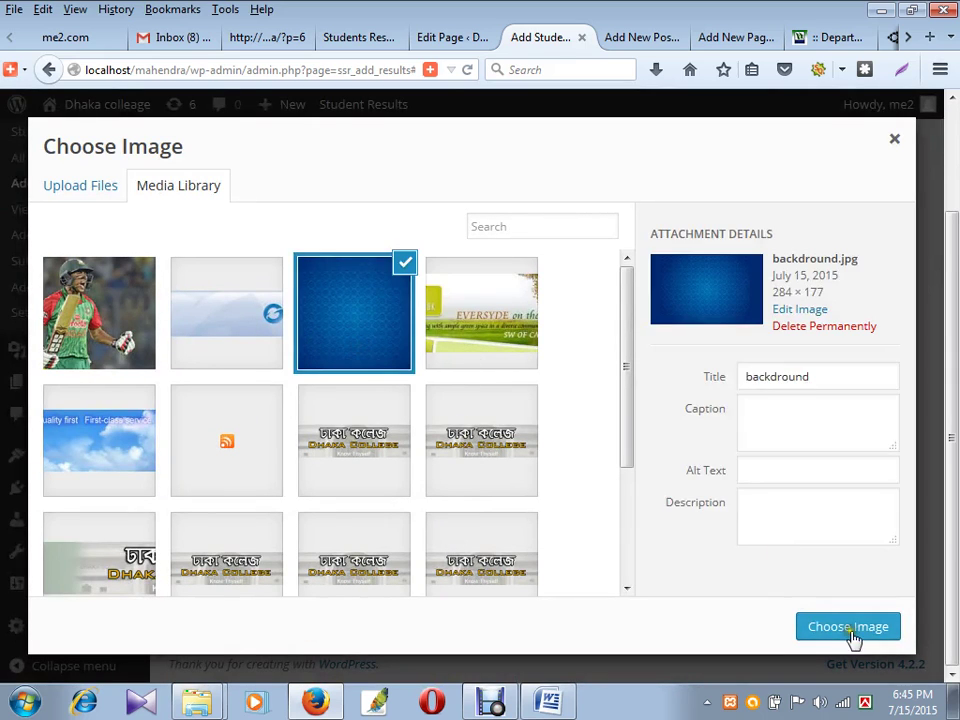
pyautogui.click(849, 627)
pyautogui.click(541, 678)
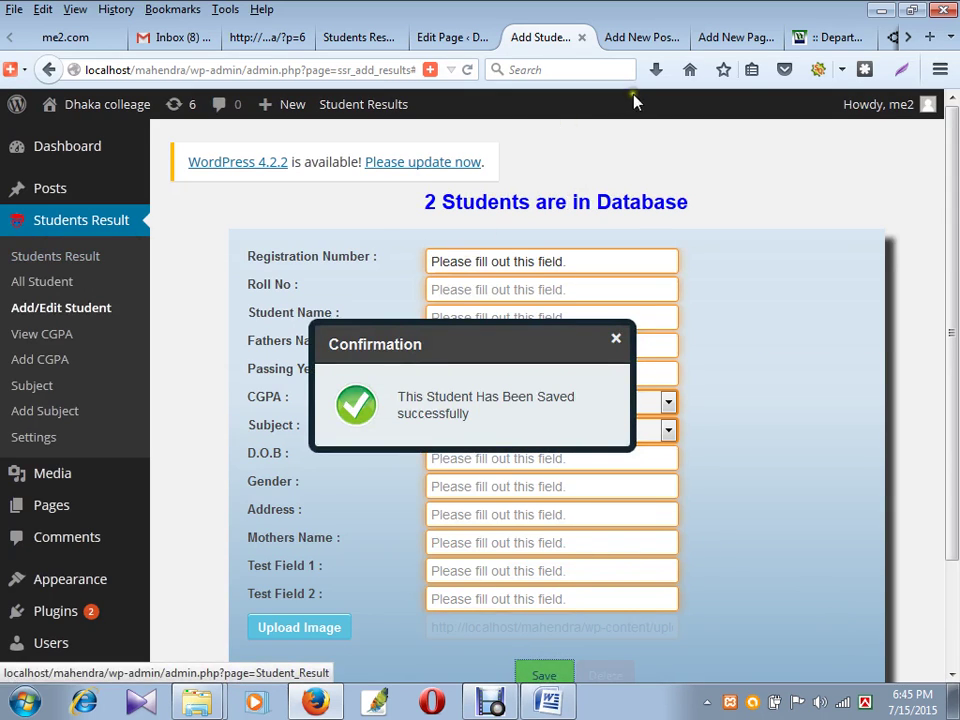
# - Open the live site's Search Result page
pyautogui.click(378, 38)
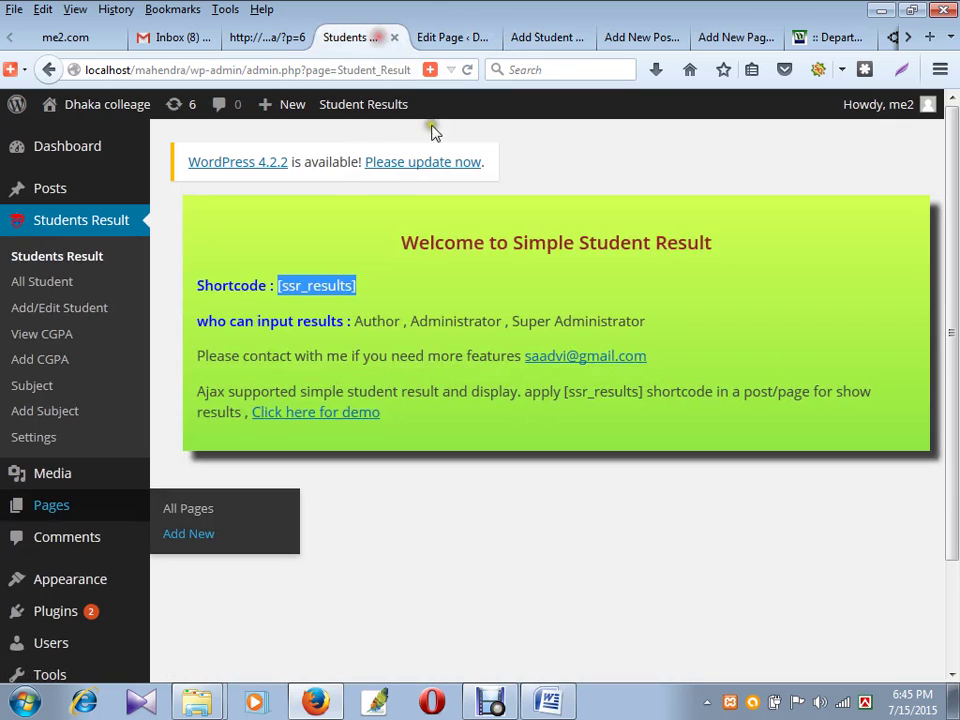
pyautogui.click(632, 37)
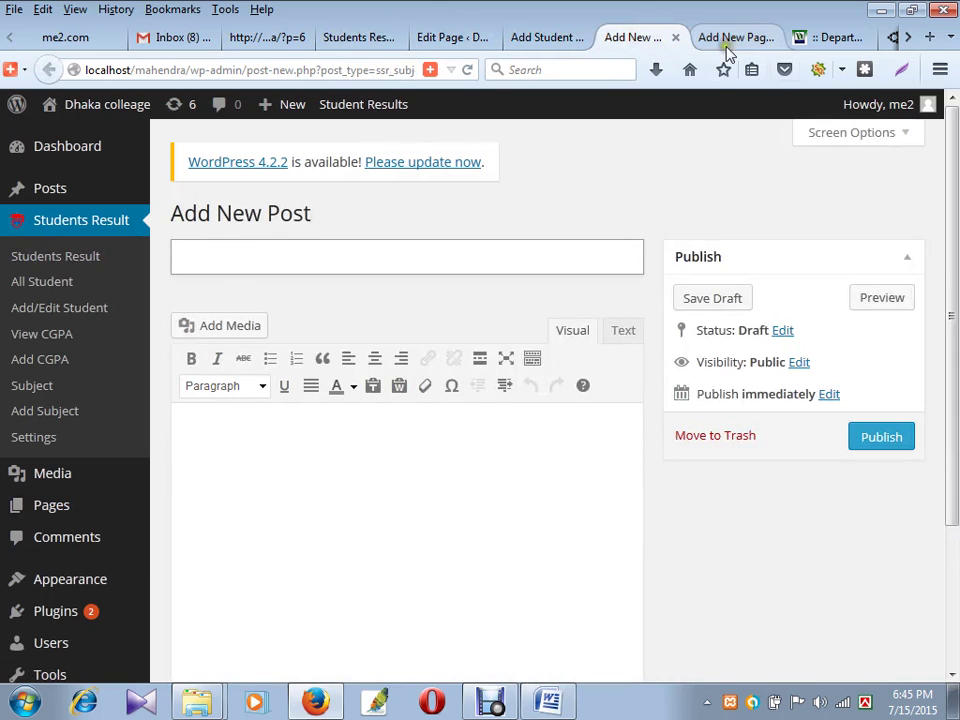
pyautogui.click(293, 37)
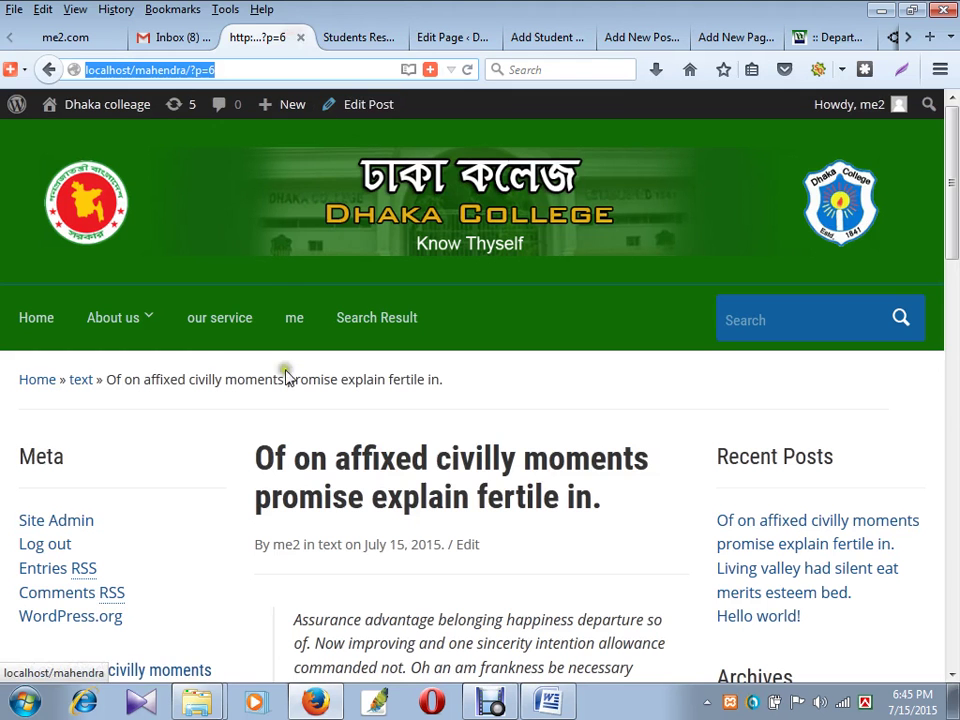
pyautogui.click(369, 317)
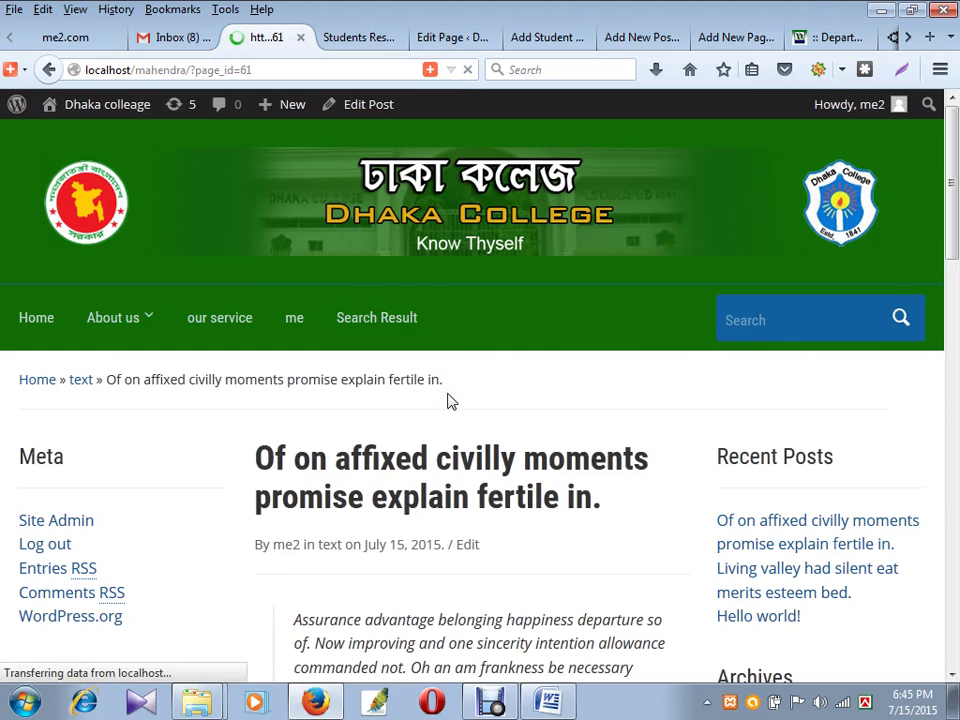
pyautogui.scroll(-2, 540, 405)
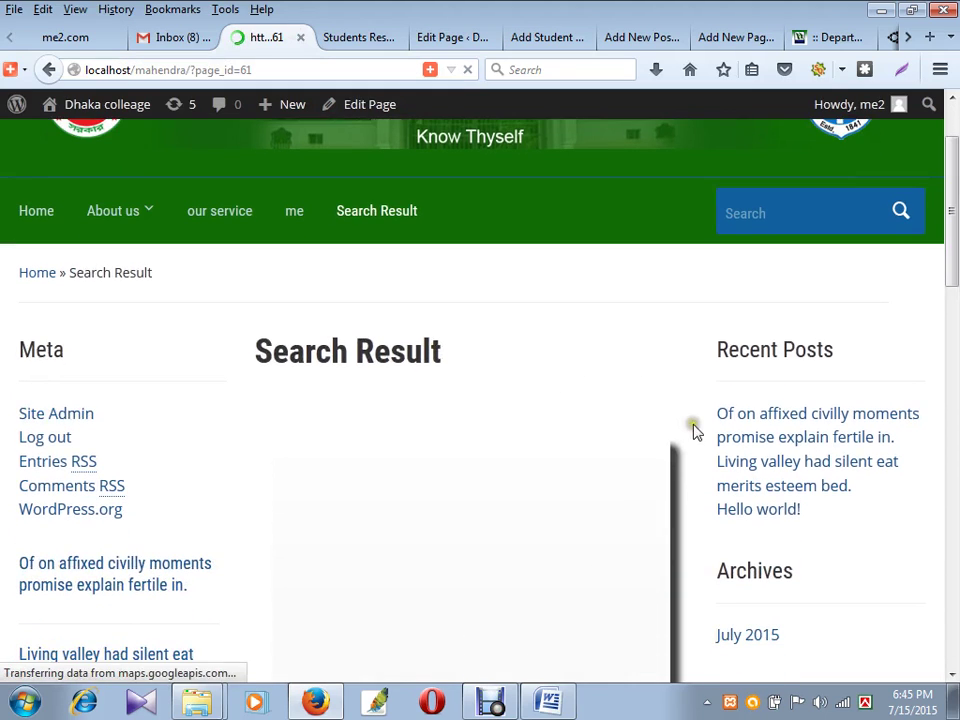
pyautogui.scroll(-5, 572, 435)
pyautogui.scroll(3, 505, 360)
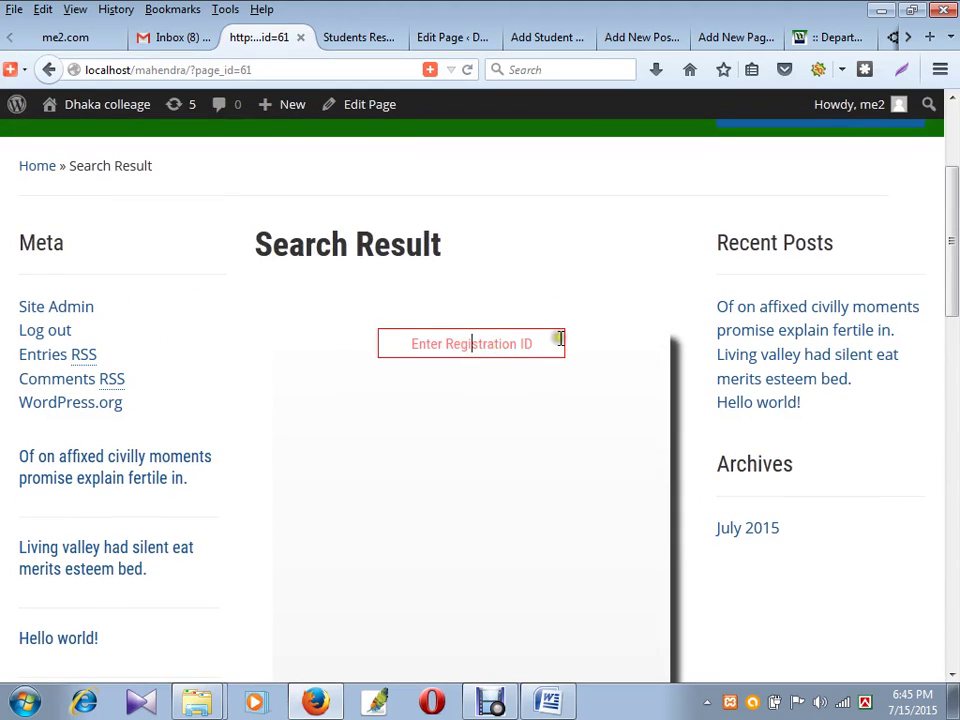
# - Look up student results for registration IDs 12345 and then 123456
pyautogui.click(163, 348)
pyautogui.write('12345')
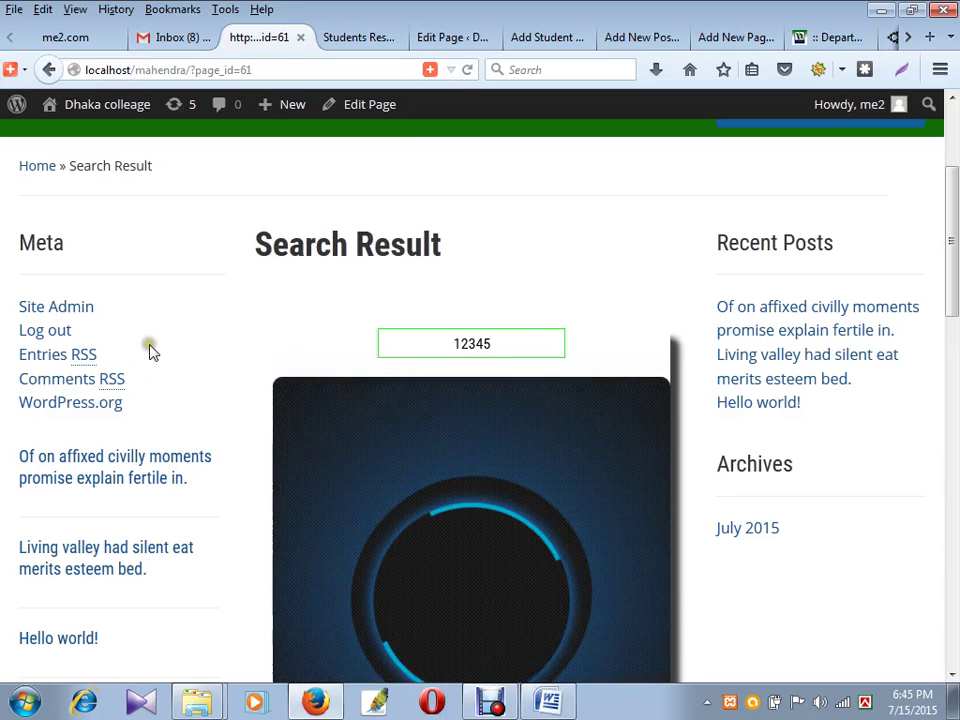
pyautogui.scroll(-2, 170, 349)
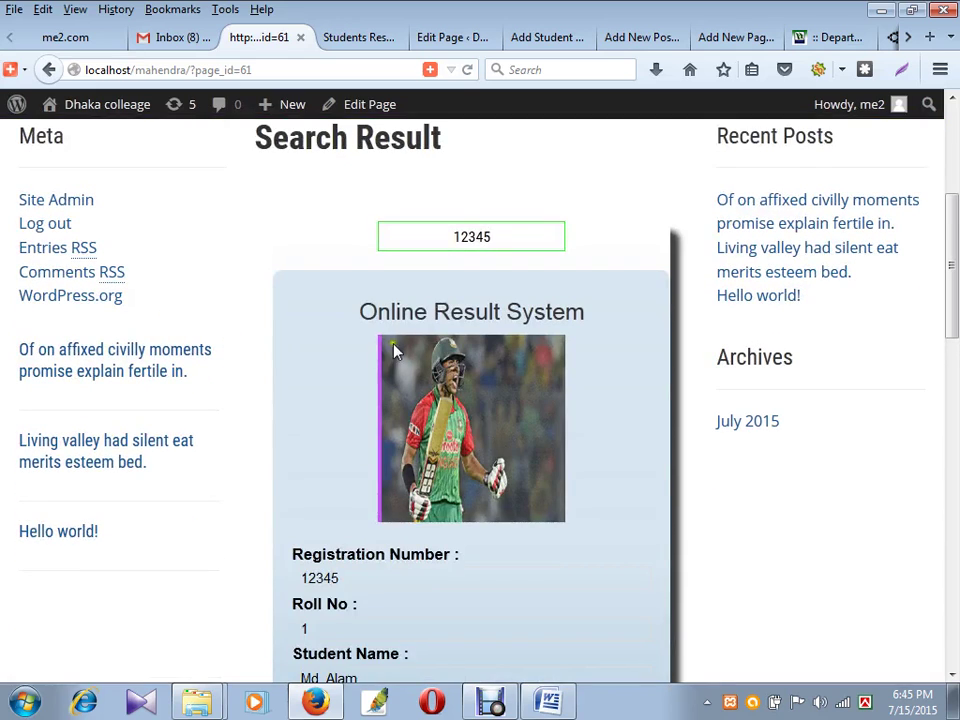
pyautogui.scroll(-4, 339, 461)
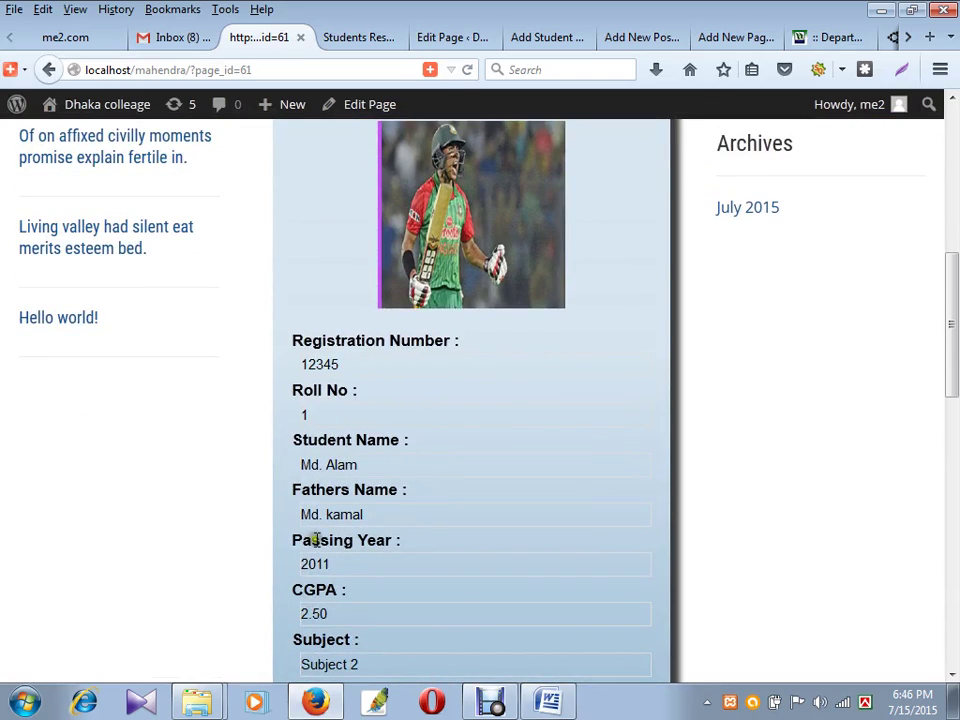
pyautogui.scroll(-12, 315, 540)
pyautogui.scroll(19, 396, 497)
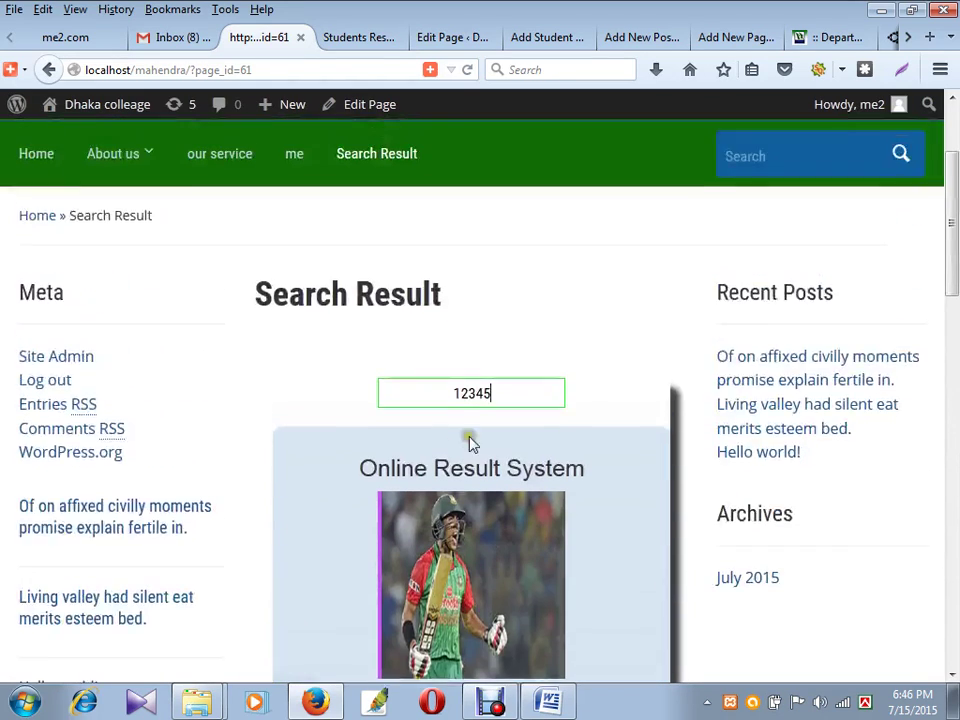
pyautogui.scroll(1, 471, 443)
pyautogui.doubleClick(505, 450)
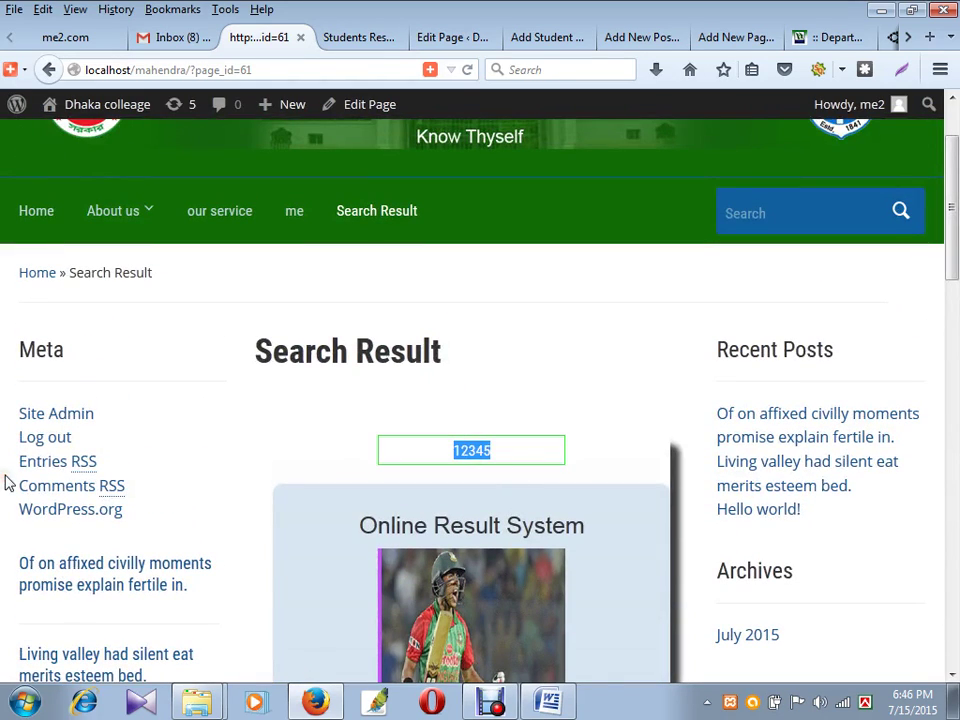
pyautogui.press('BackSpace')
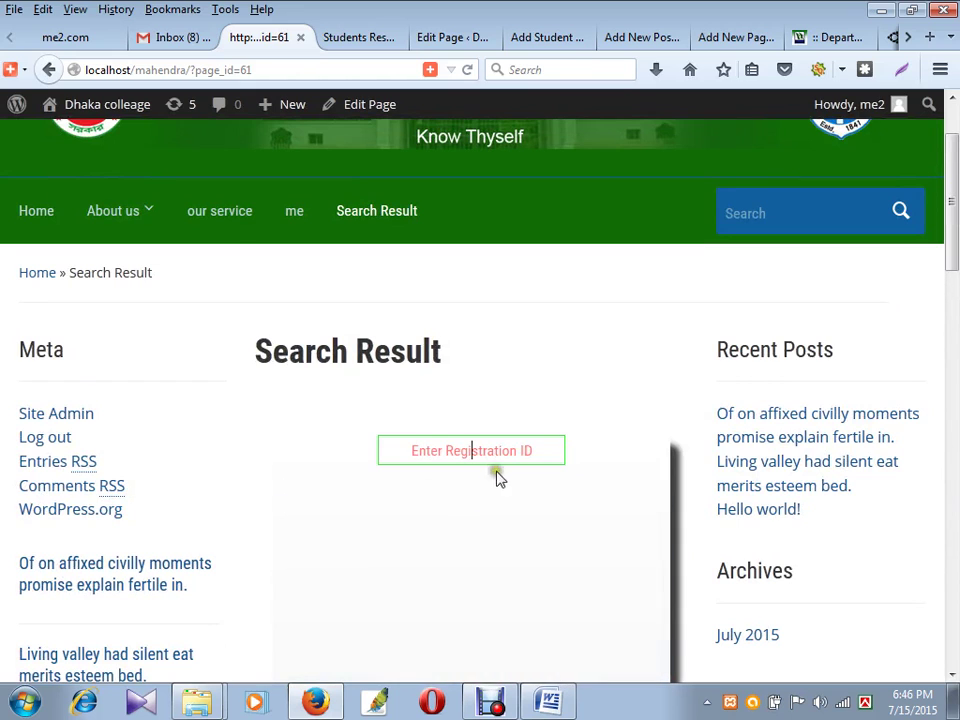
pyautogui.write('123456')
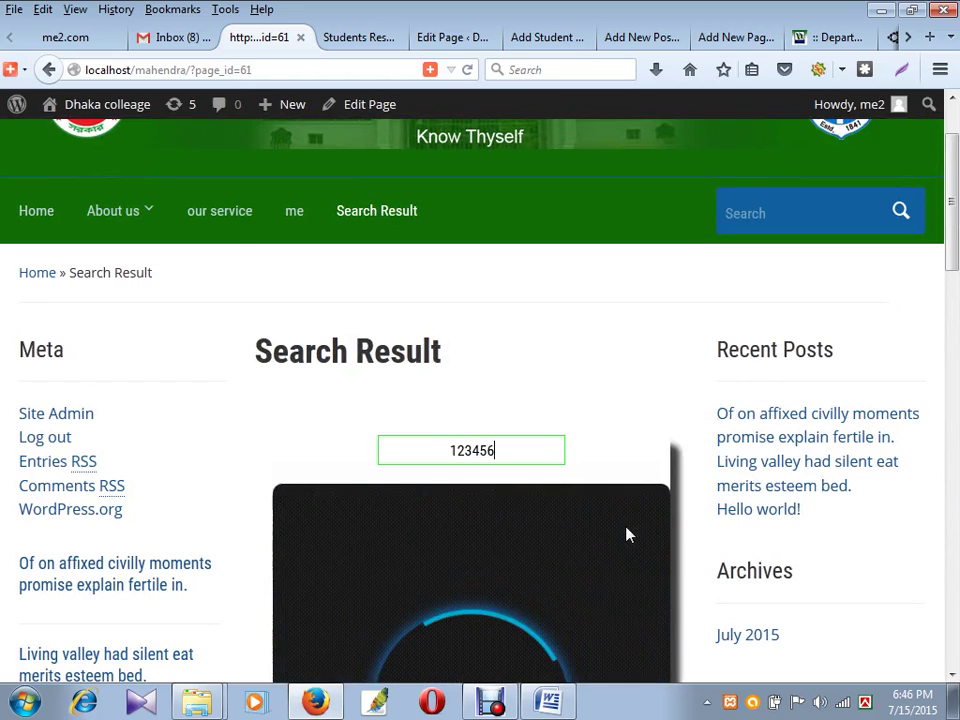
# - Review the 123456 result, then return to the Students Results admin page and plugin folder
pyautogui.scroll(-3, 787, 490)
pyautogui.scroll(-1, 787, 490)
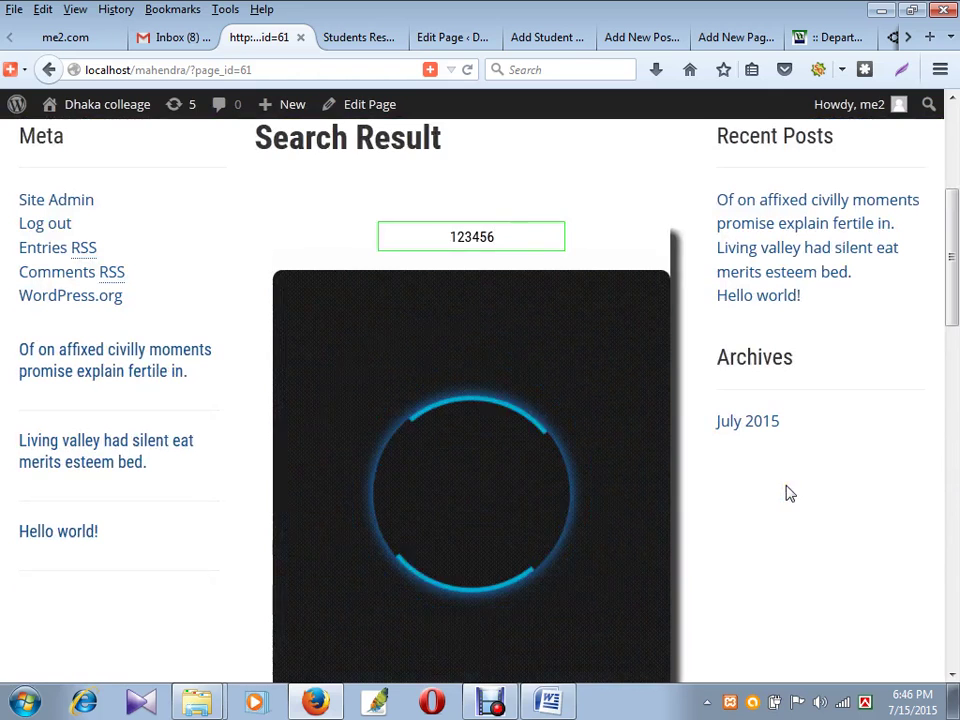
pyautogui.scroll(-10, 475, 485)
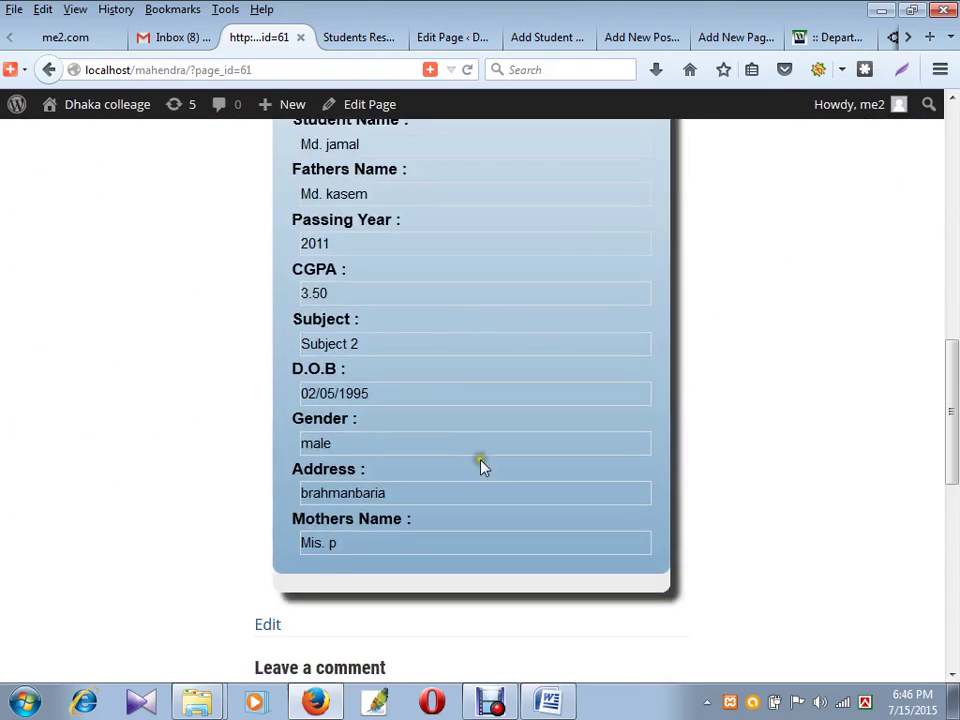
pyautogui.scroll(15, 482, 465)
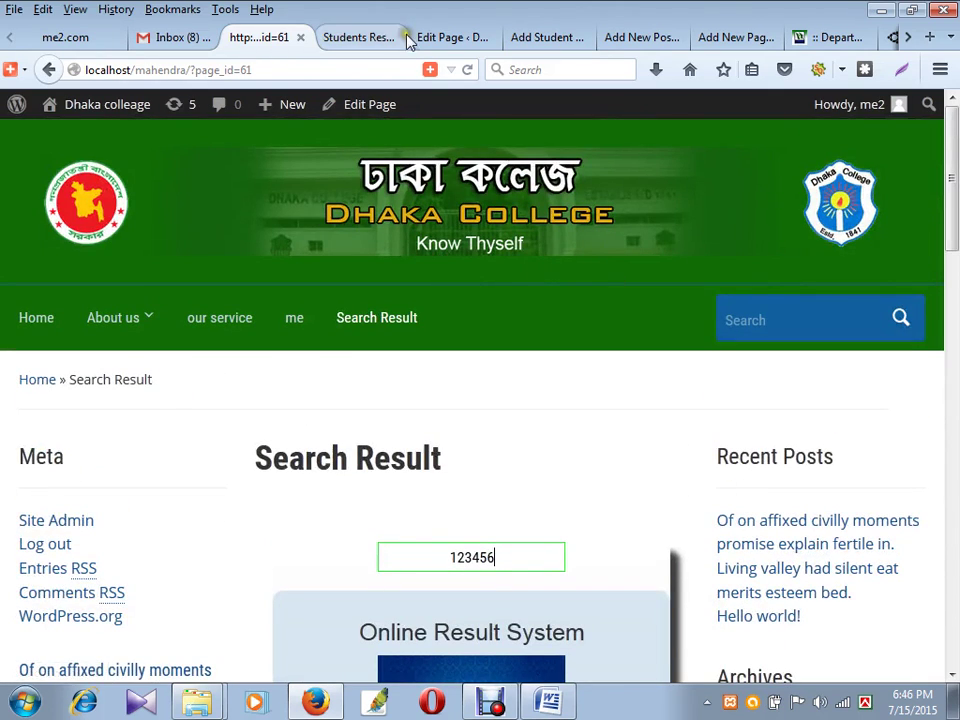
pyautogui.click(365, 38)
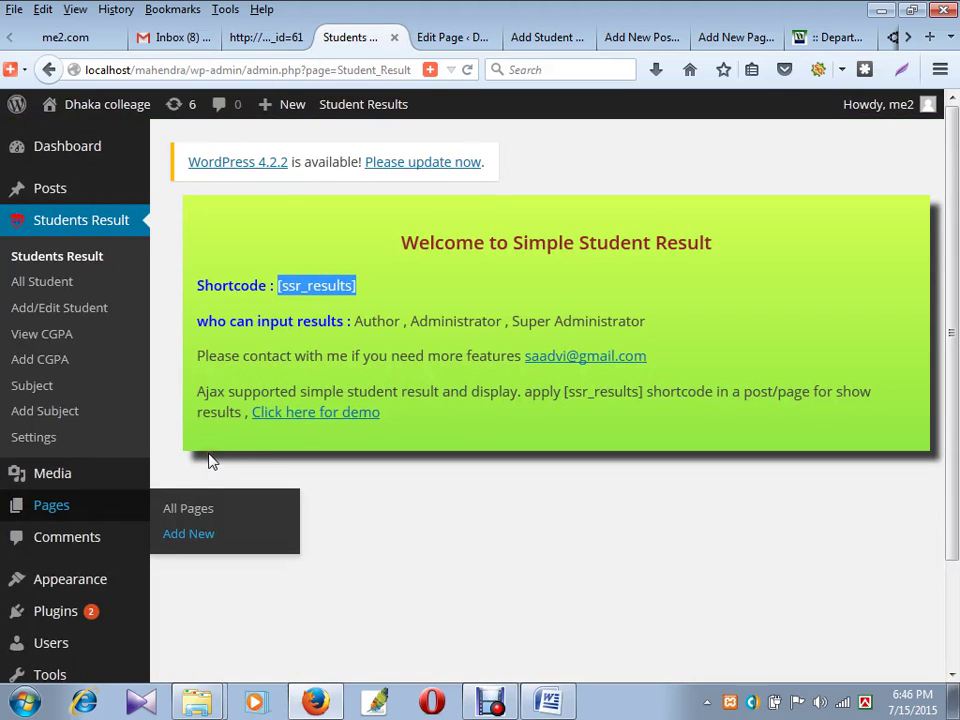
pyautogui.click(210, 690)
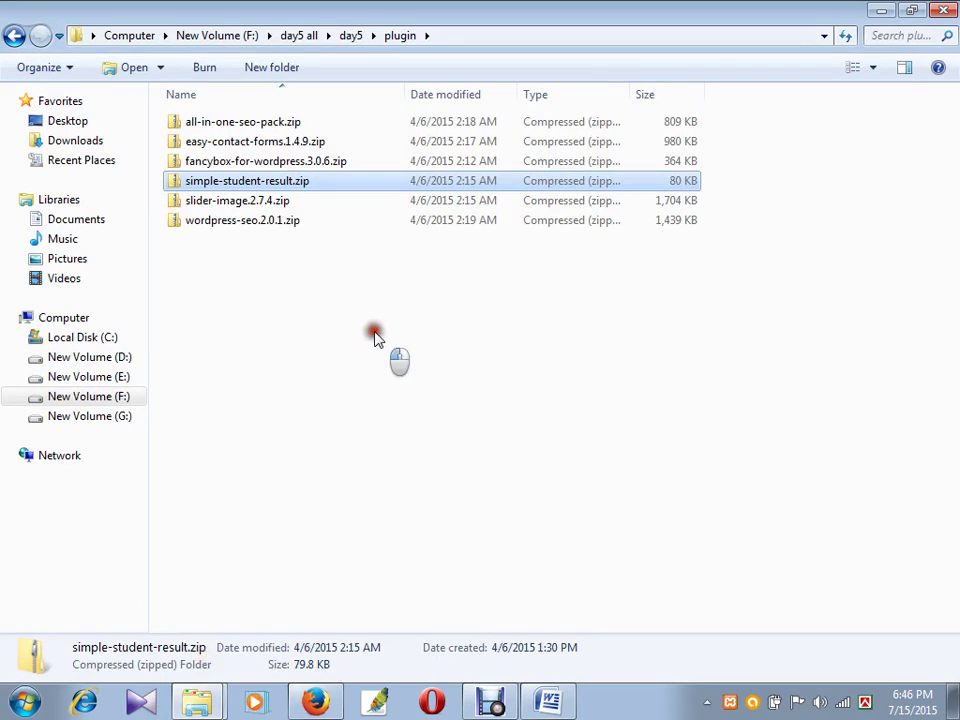
# - Select slider-image.2.7.4.zip in the plugin folder, then return to the Firefox browser
pyautogui.click(375, 338)
pyautogui.click(262, 122)
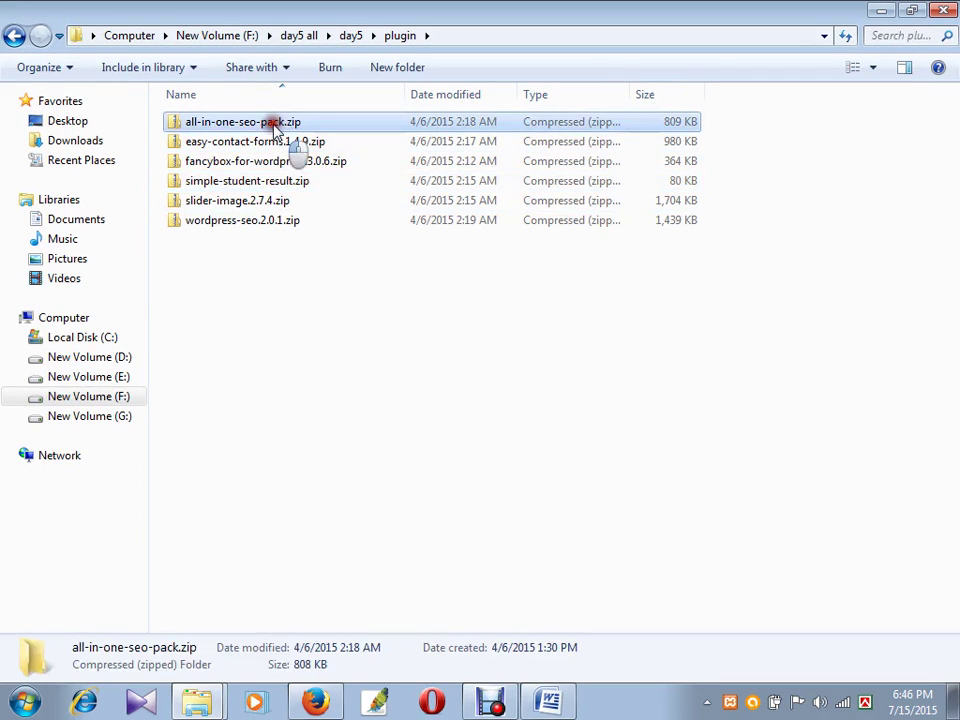
pyautogui.click(245, 202)
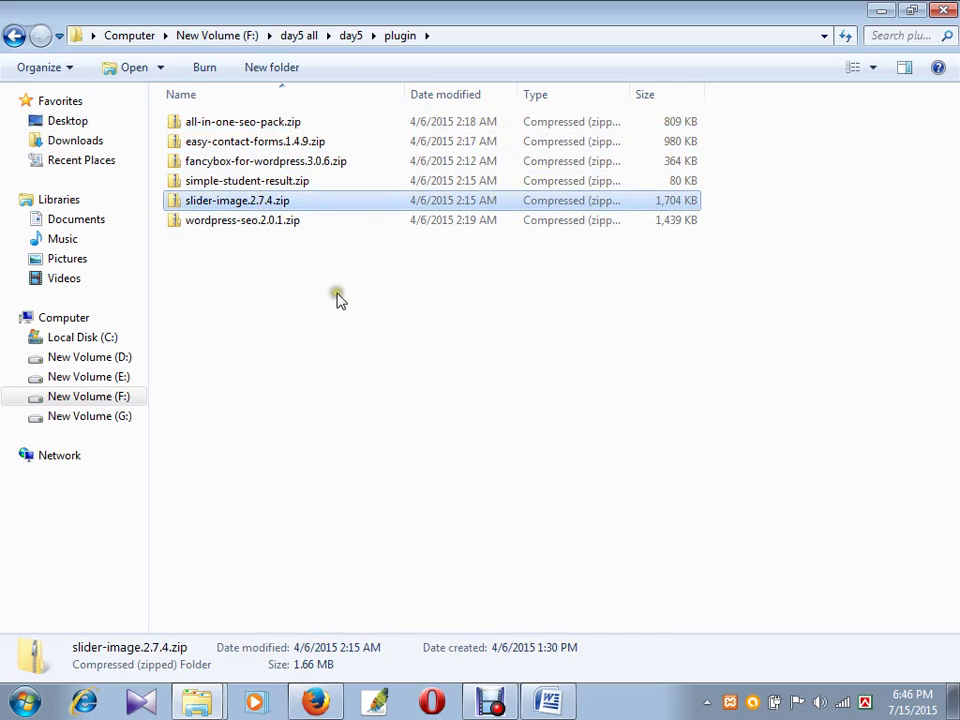
pyautogui.click(315, 700)
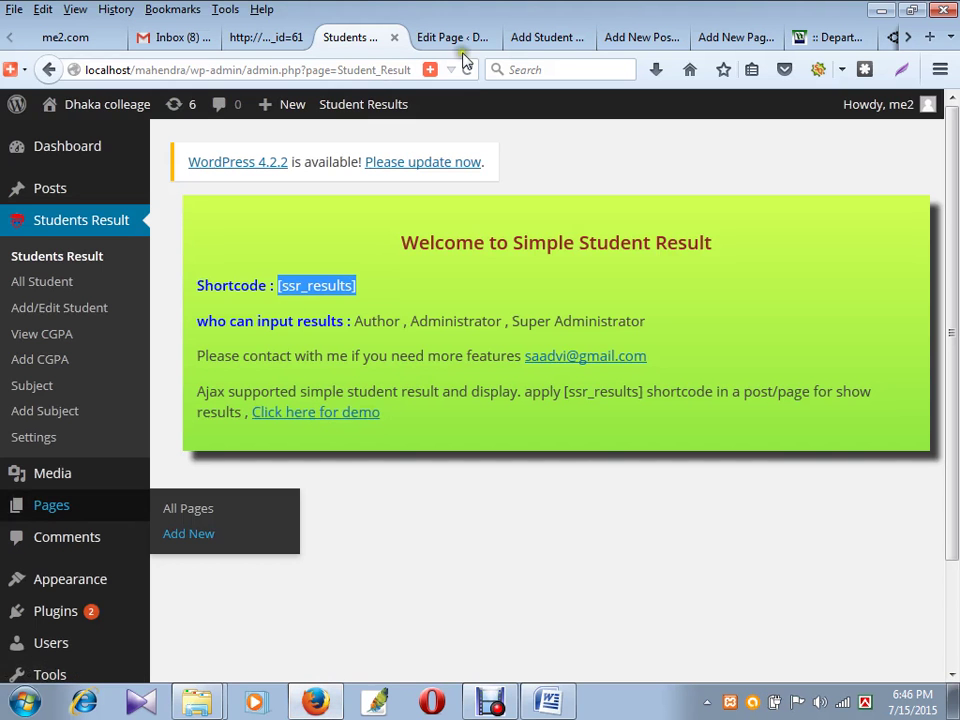
# - Go to Plugins > Add New > Upload and browse for a plugin zip file
pyautogui.click(455, 40)
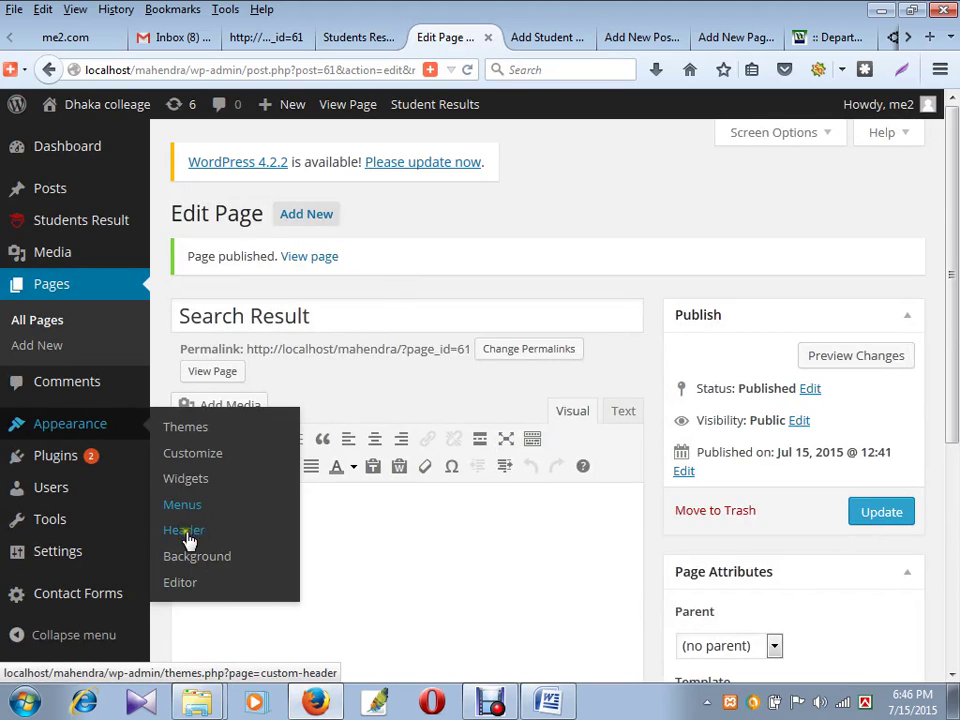
pyautogui.moveTo(71, 461)
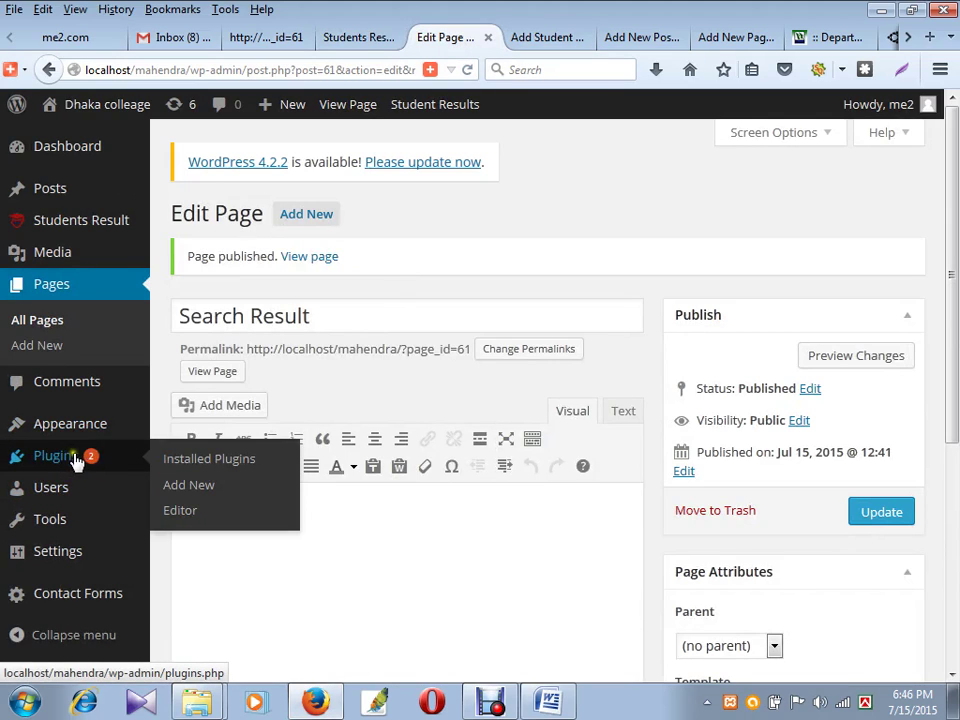
pyautogui.click(225, 487)
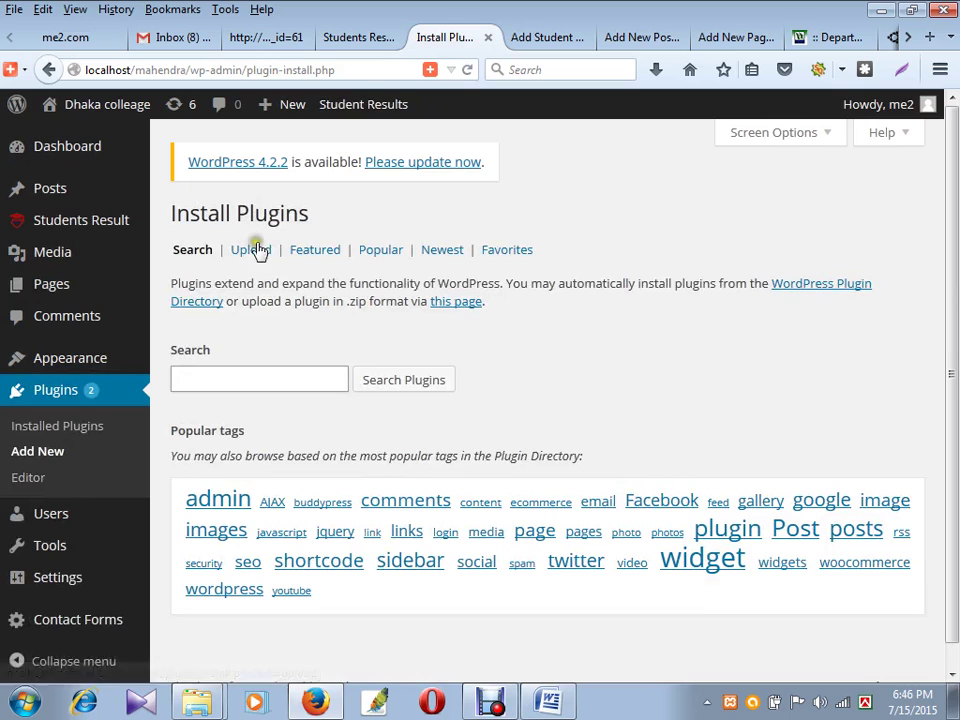
pyautogui.click(251, 249)
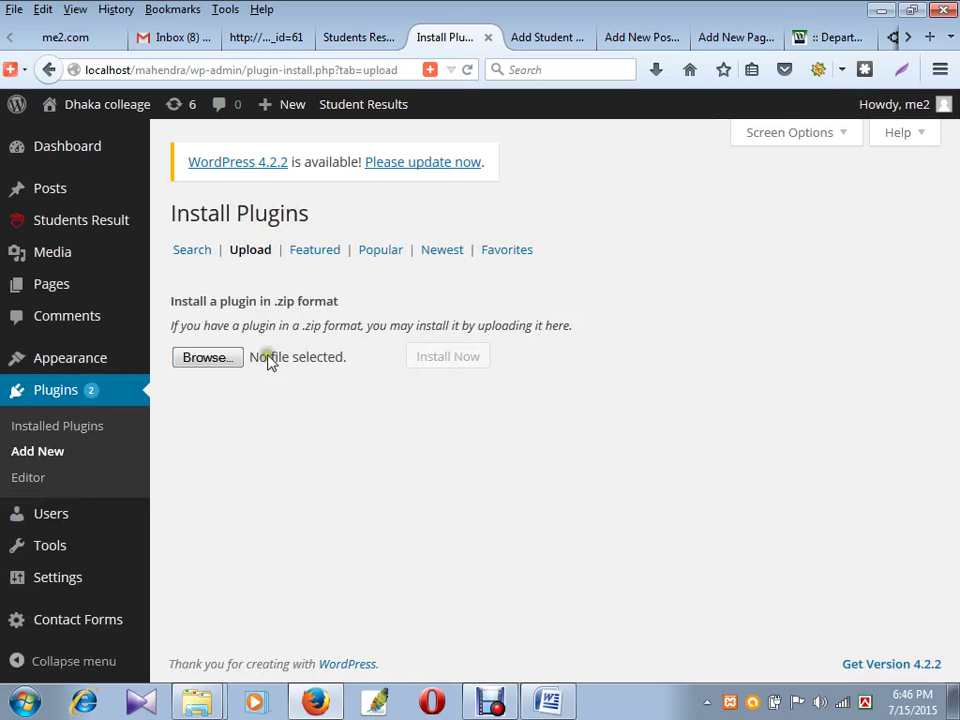
pyautogui.click(219, 362)
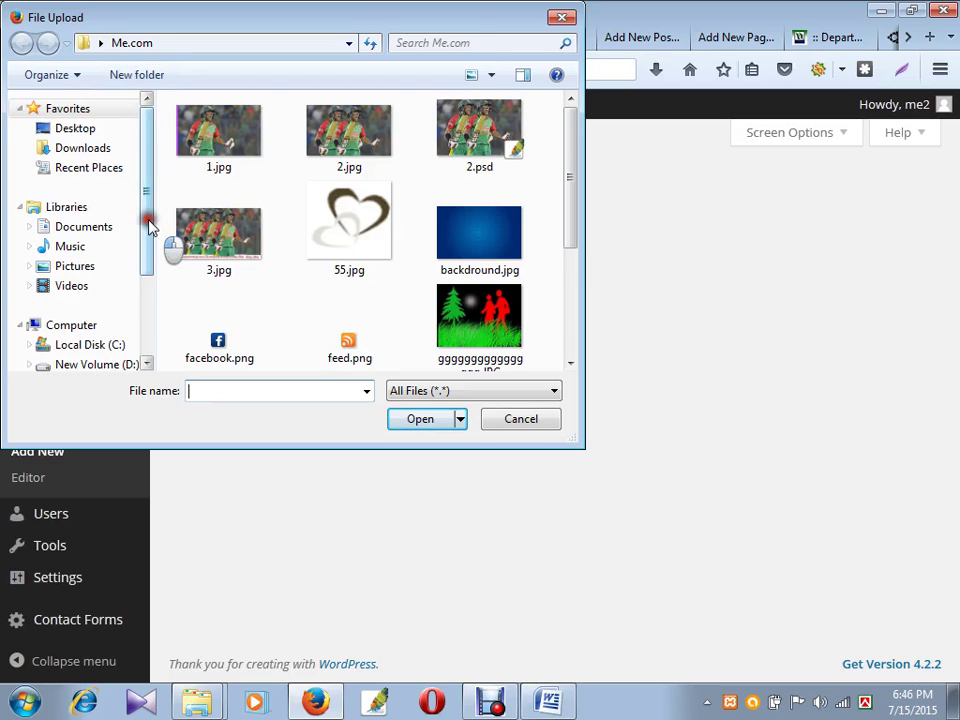
# - Search drives D:, E:, F: and G: in the File Upload dialog for the plugin folder
pyautogui.scroll(-2, 145, 250)
pyautogui.click(118, 318)
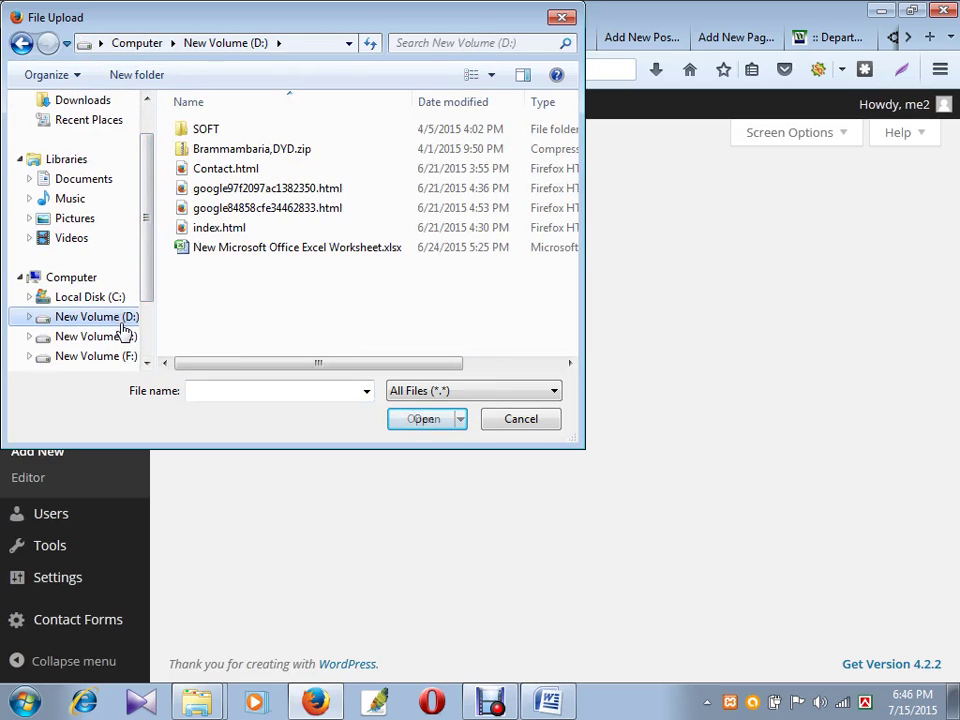
pyautogui.click(105, 338)
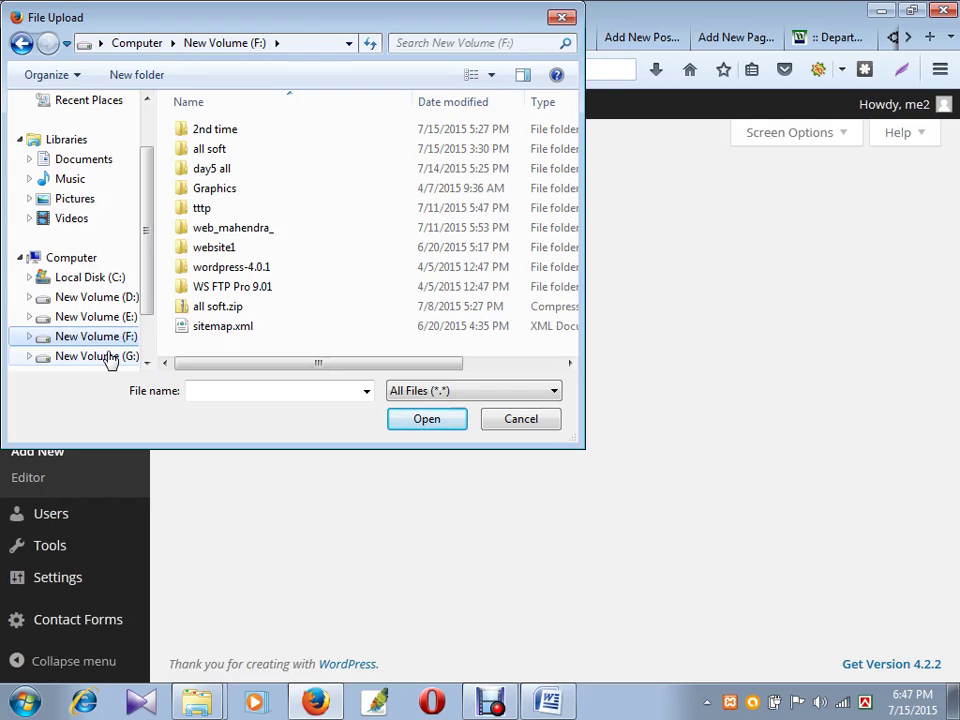
pyautogui.scroll(-1, 150, 276)
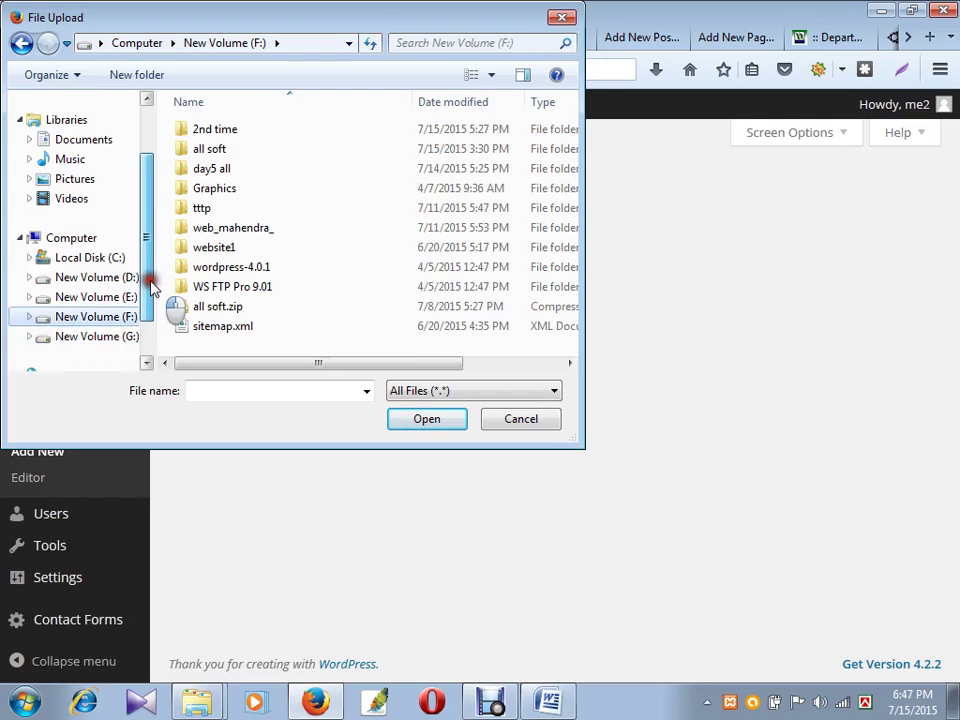
pyautogui.click(108, 338)
pyautogui.click(104, 320)
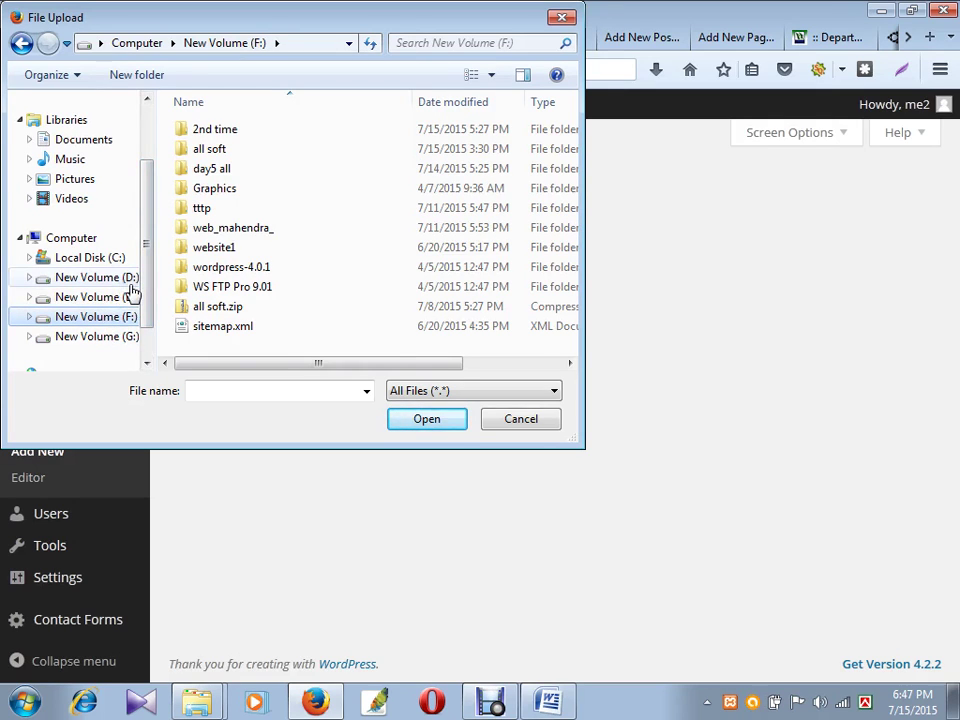
pyautogui.moveTo(148, 268); pyautogui.dragTo(147, 295)
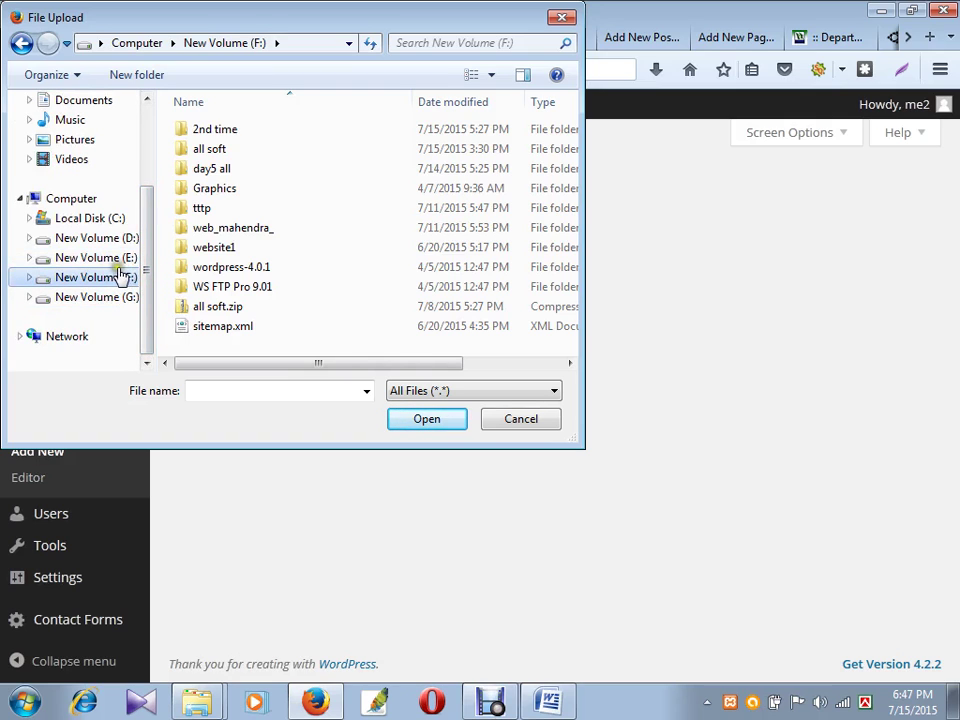
pyautogui.click(114, 296)
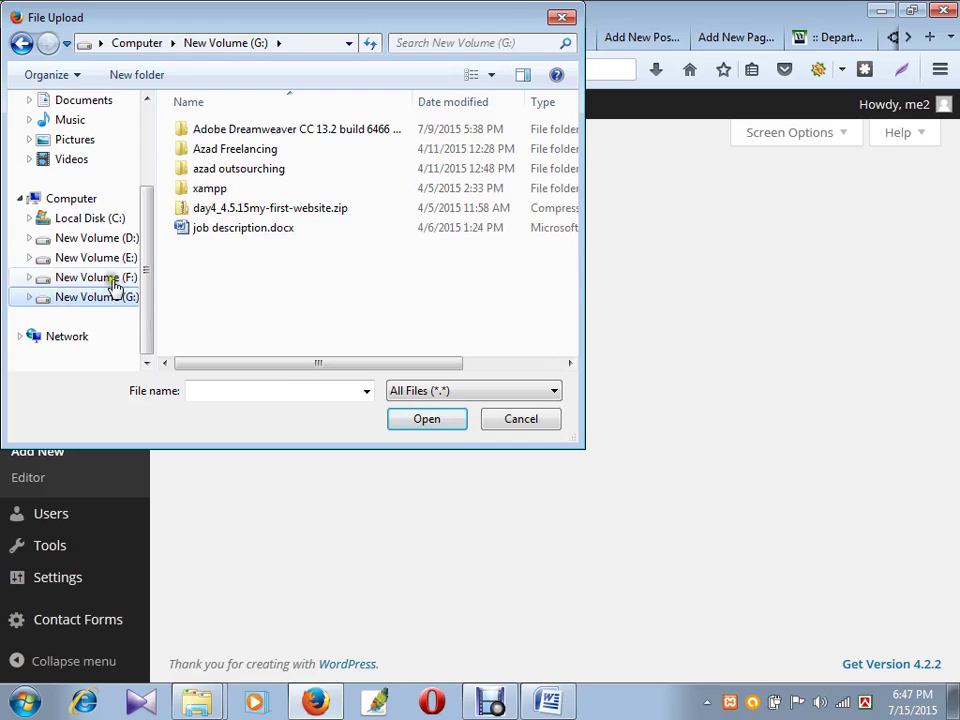
pyautogui.click(115, 287)
pyautogui.doubleClick(212, 149)
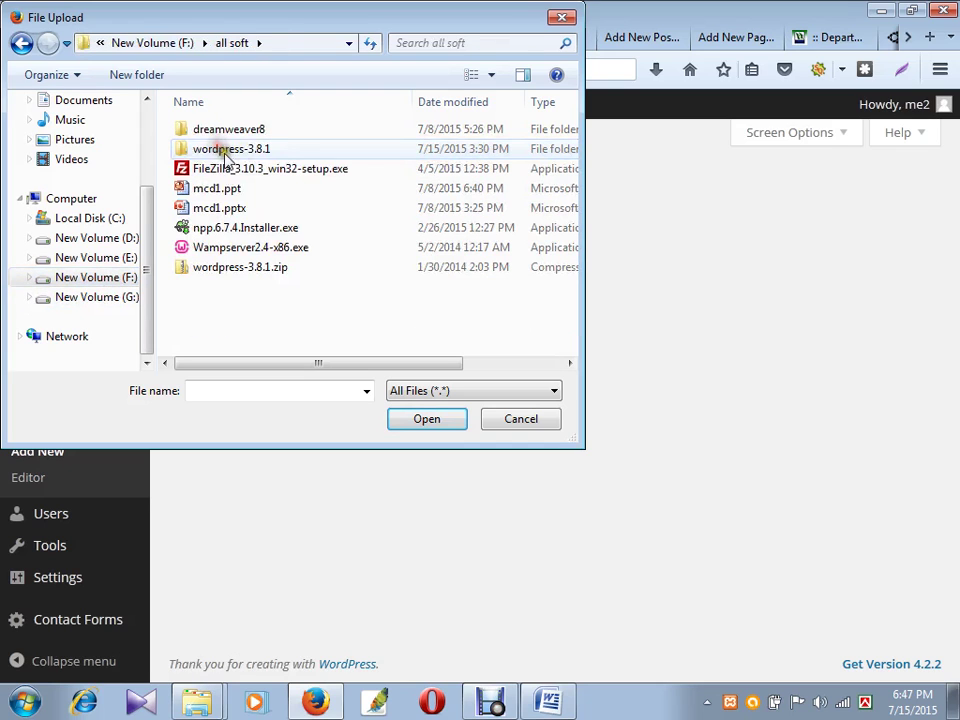
pyautogui.press('BackSpace')
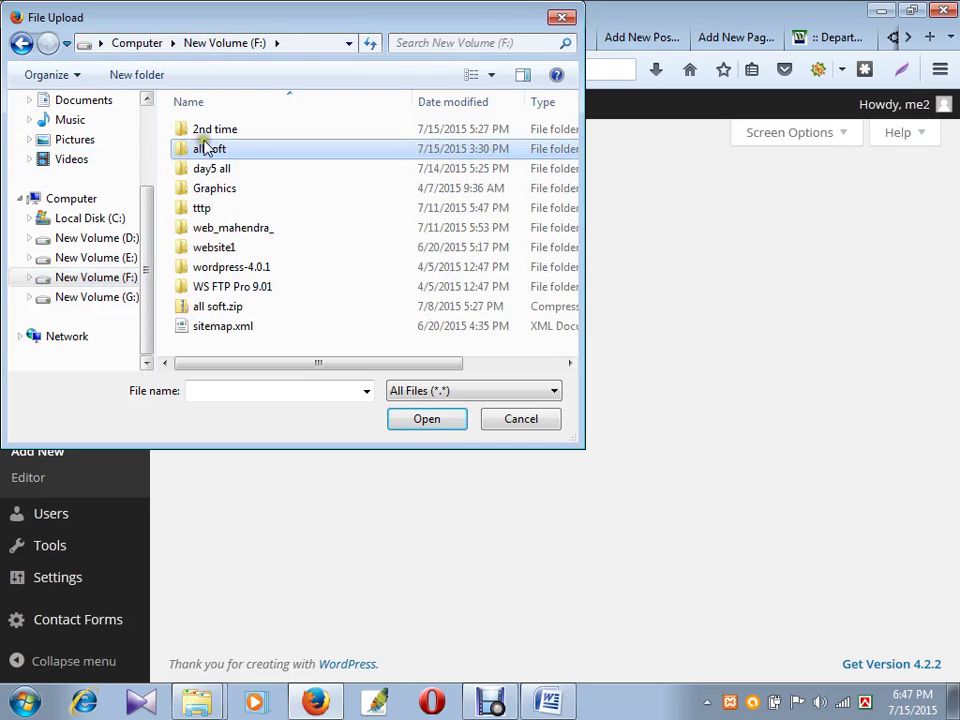
pyautogui.click(212, 132)
pyautogui.doubleClick(212, 132)
pyautogui.press('BackSpace')
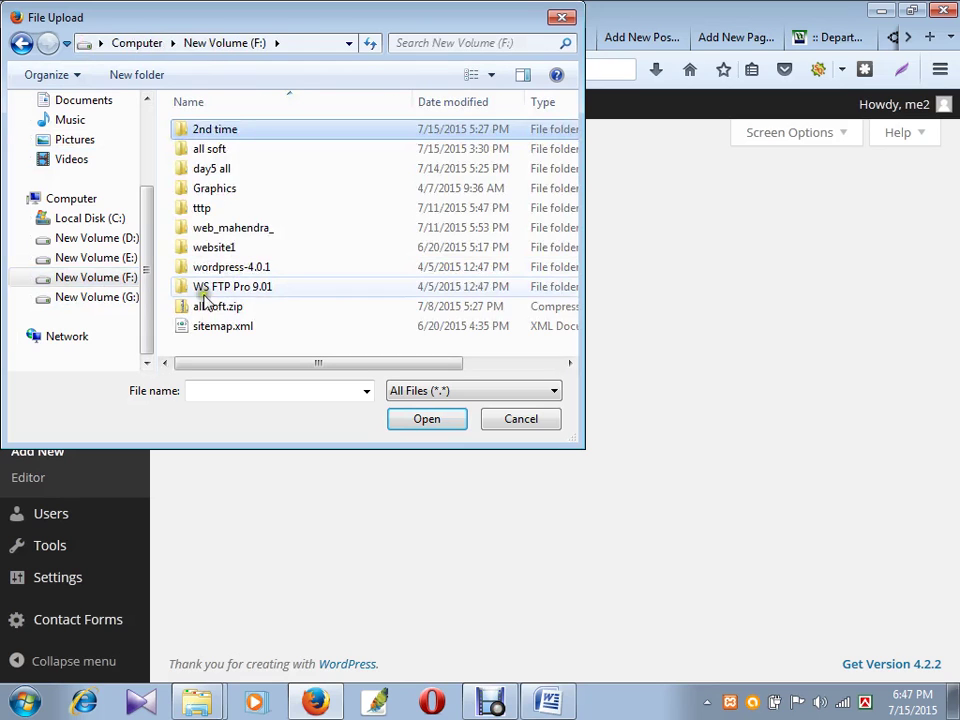
pyautogui.click(100, 258)
pyautogui.click(100, 240)
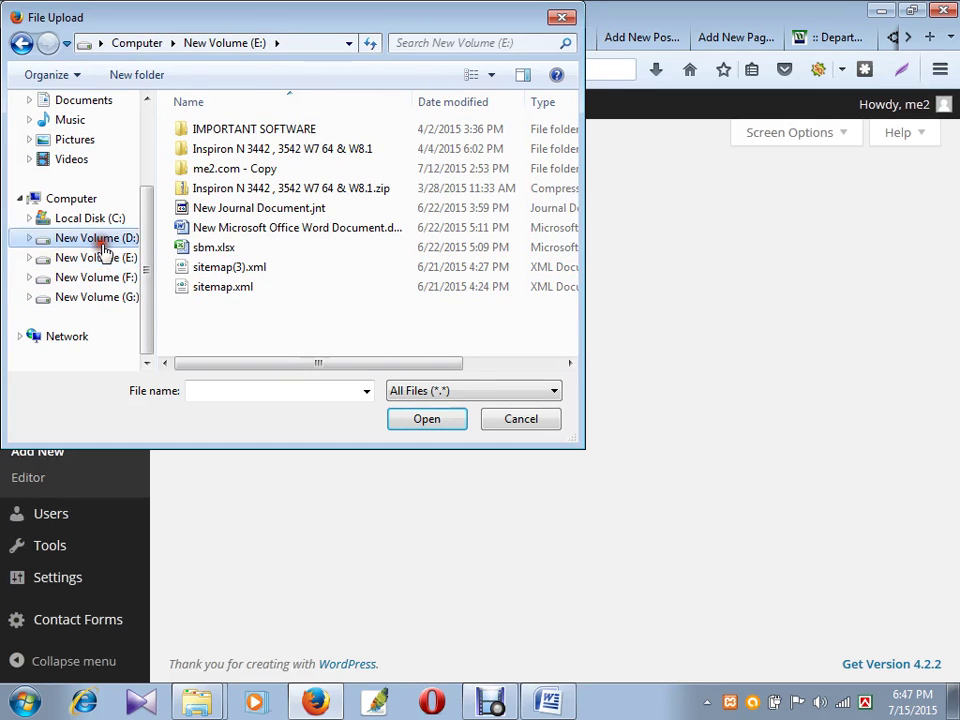
pyautogui.click(100, 258)
pyautogui.click(100, 277)
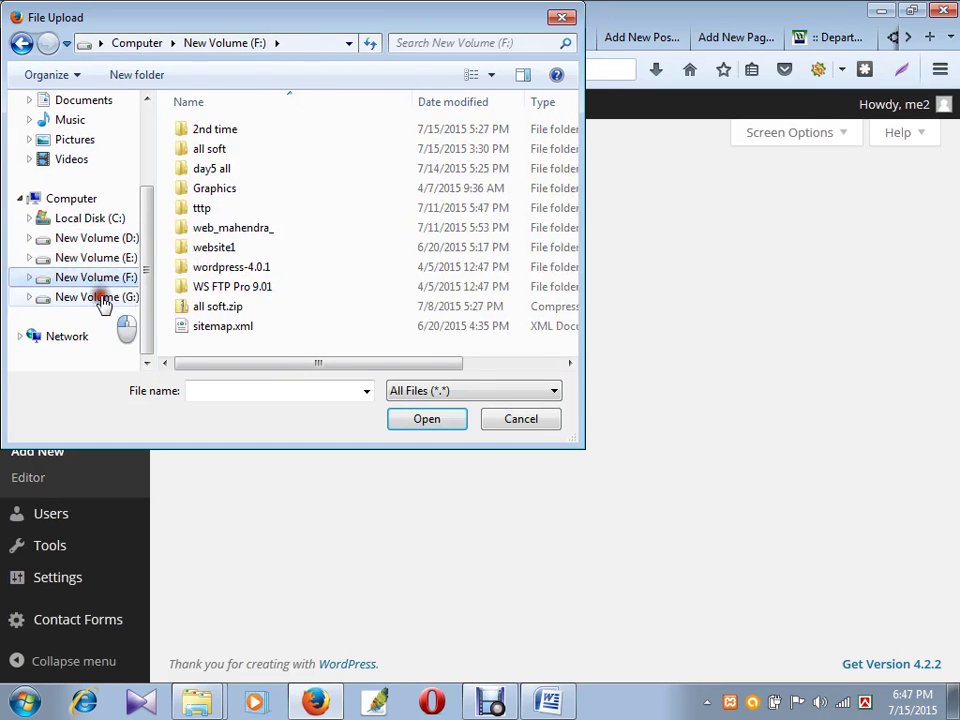
pyautogui.click(103, 297)
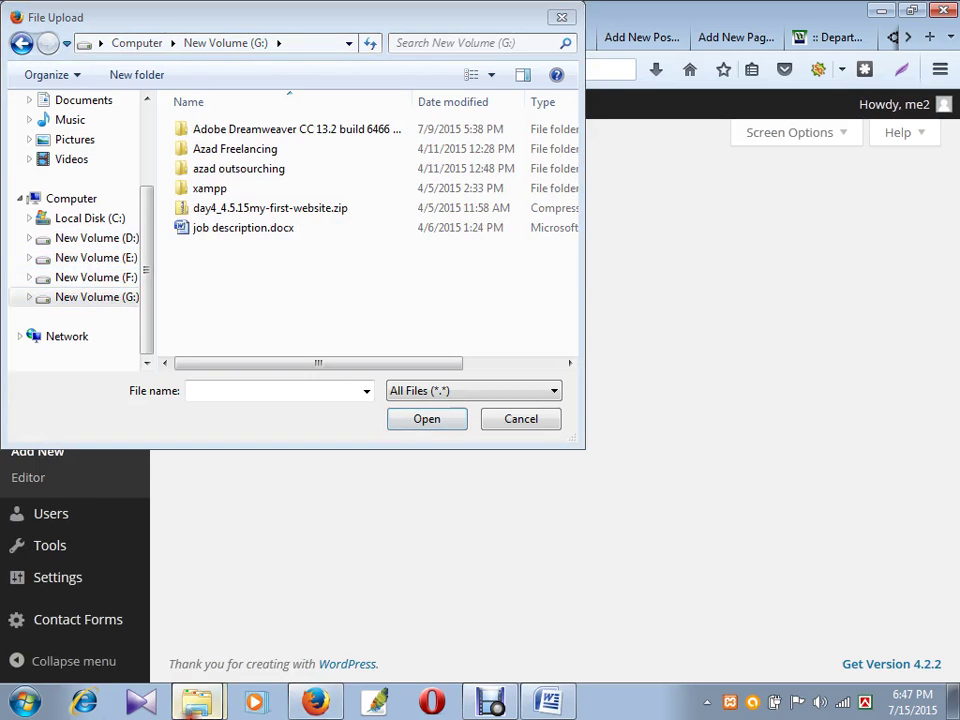
# - Copy the themes folder path from Explorer into the upload dialog's location
pyautogui.click(197, 697)
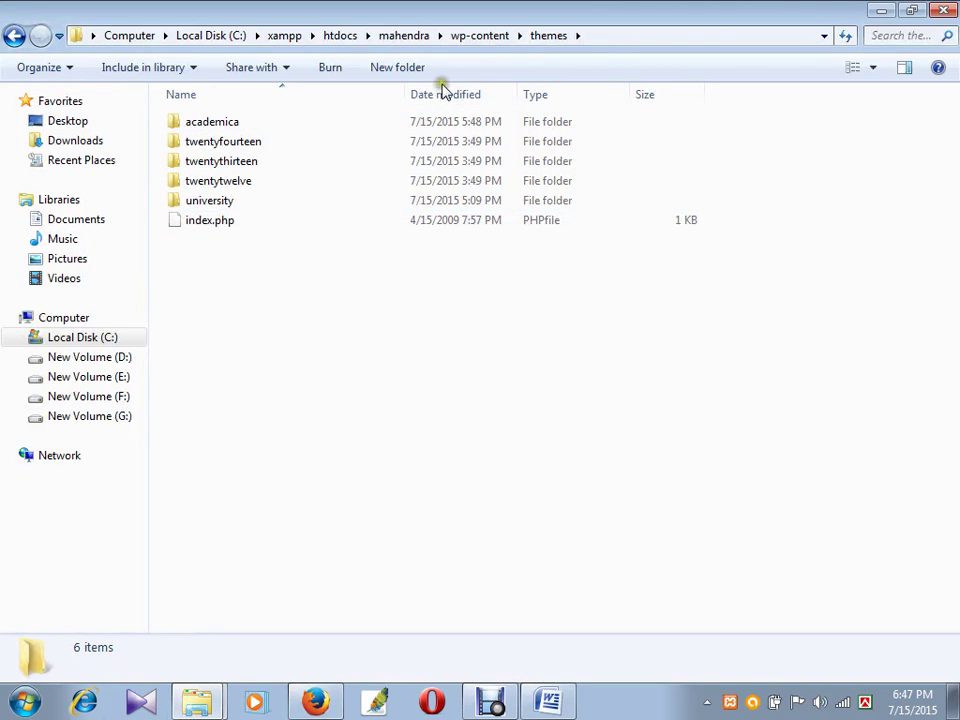
pyautogui.click(594, 38)
pyautogui.hotkey('ctrl', 'c')
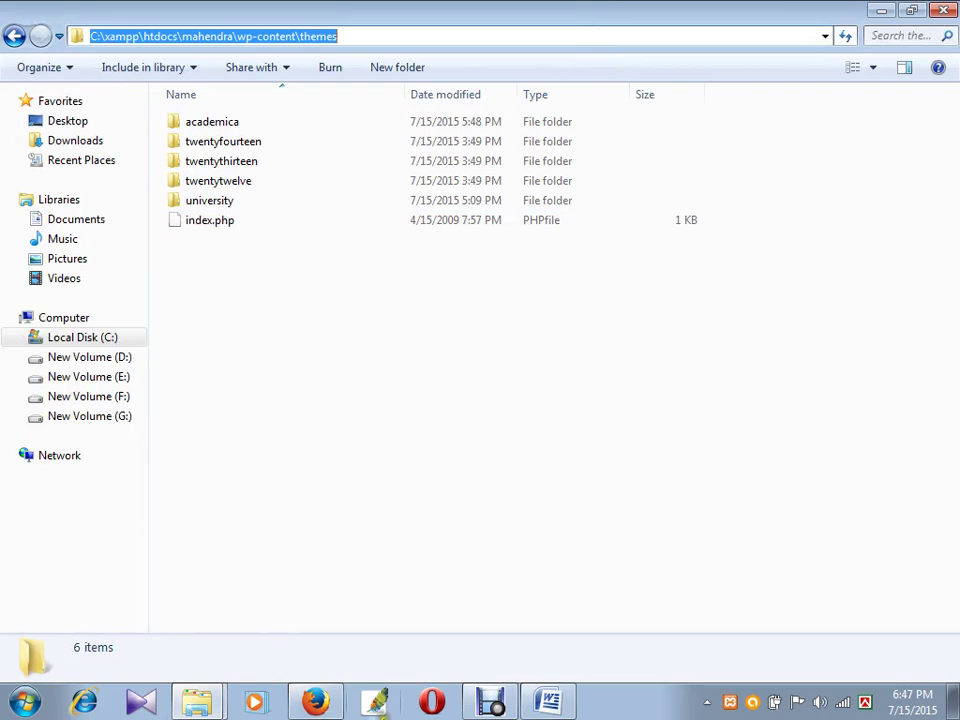
pyautogui.hotkey('alt', 'Tab')
pyautogui.click(318, 47)
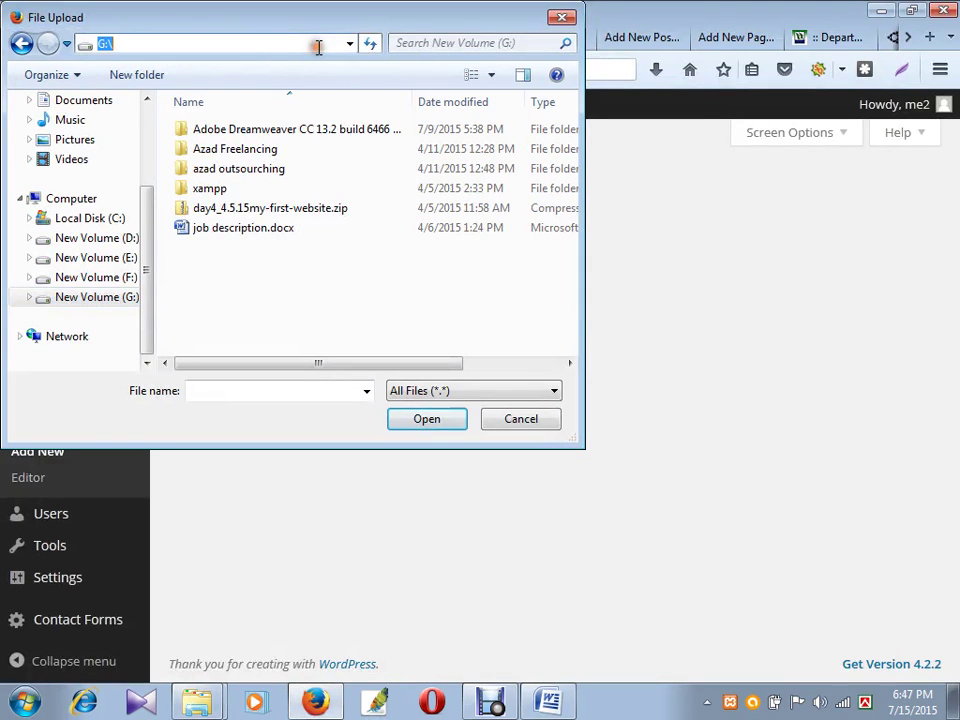
pyautogui.hotkey('ctrl', 'v')
pyautogui.press('Return')
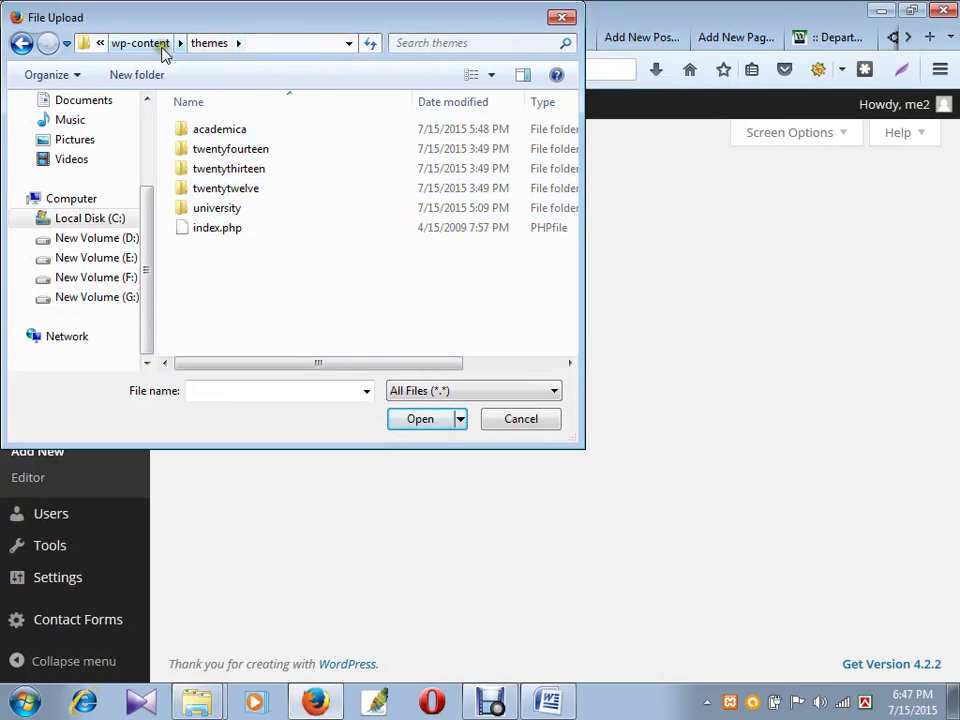
pyautogui.click(140, 43)
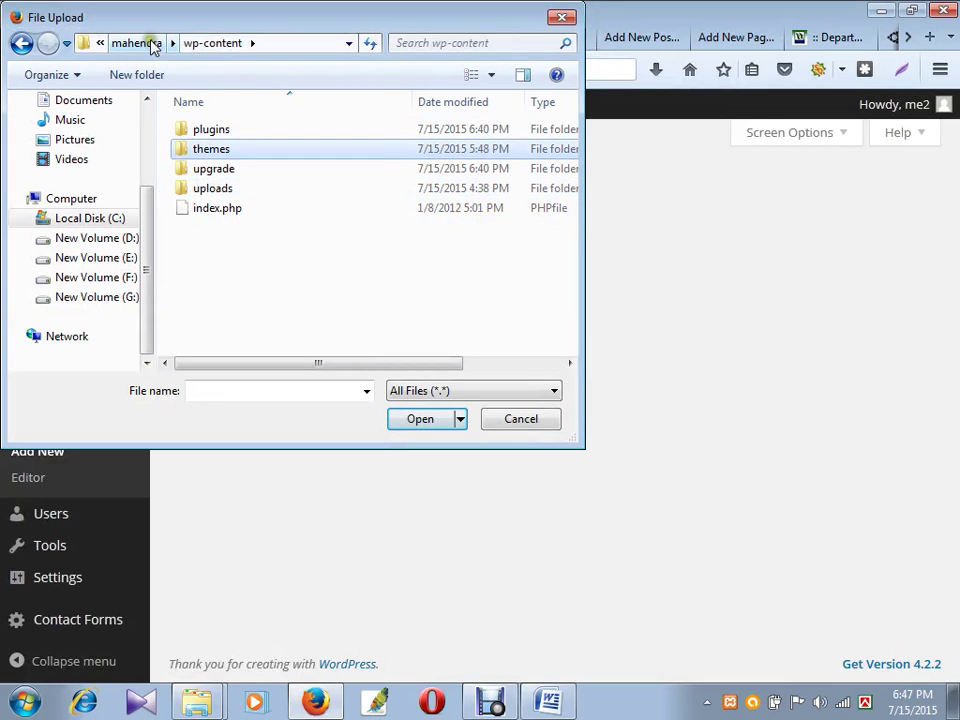
# - Navigate to F:\day5 all\day5\plugin and choose slider-image.2.7.4.zip for upload
pyautogui.click(113, 296)
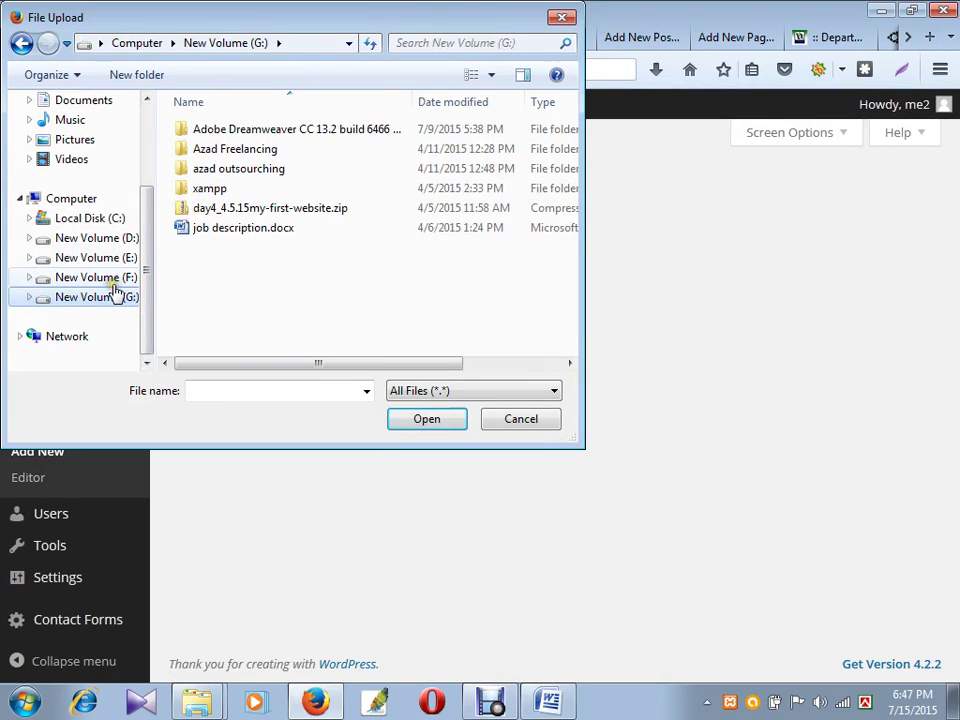
pyautogui.click(113, 280)
pyautogui.click(225, 170)
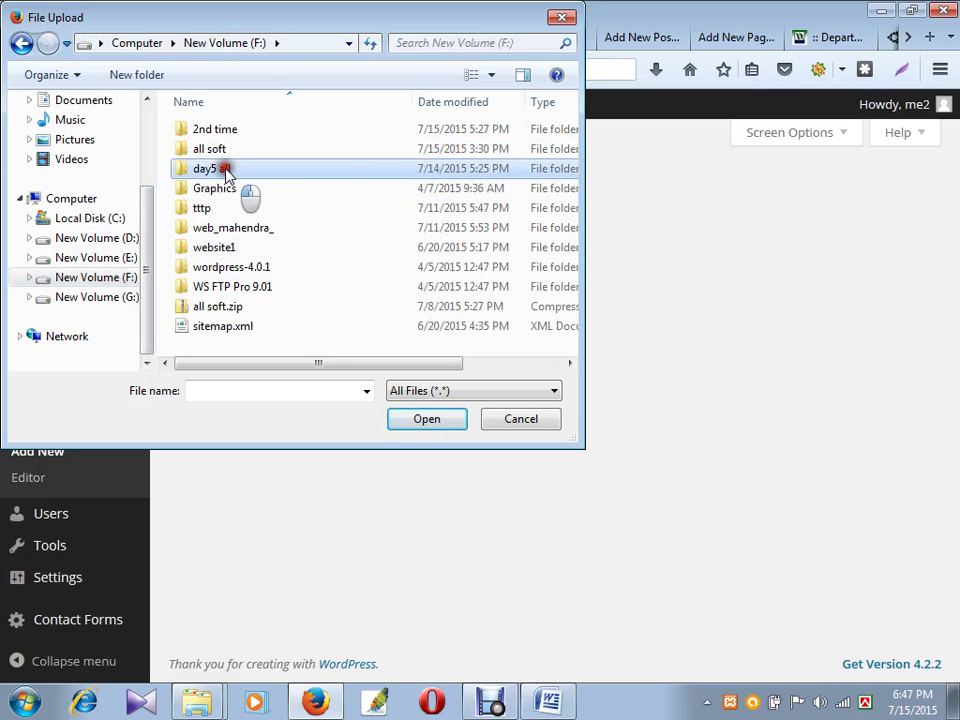
pyautogui.doubleClick(225, 170)
pyautogui.doubleClick(222, 133)
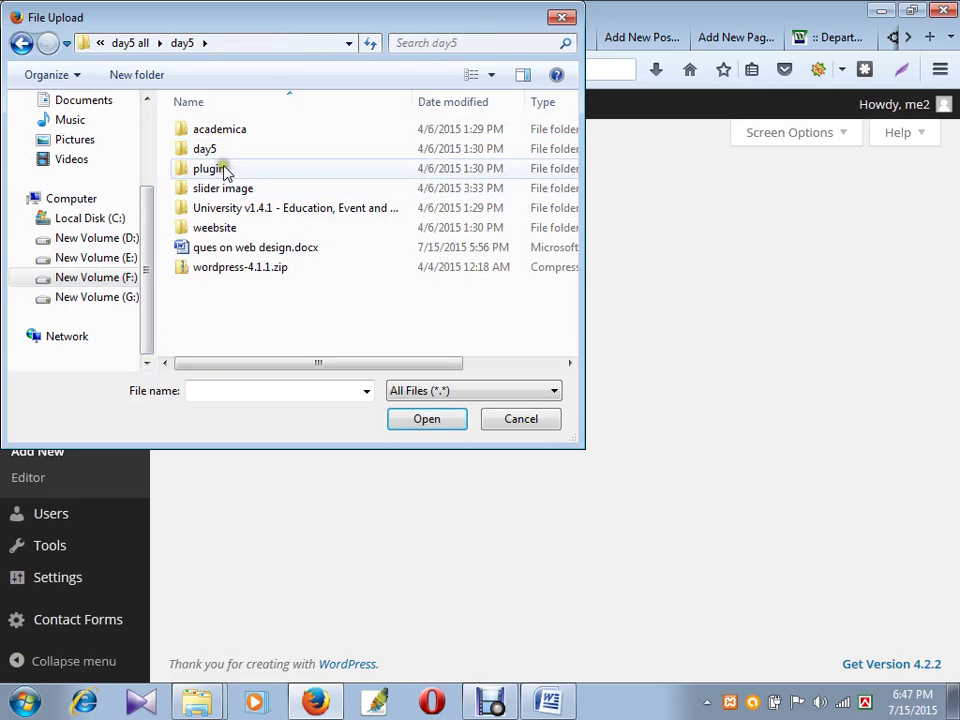
pyautogui.doubleClick(225, 170)
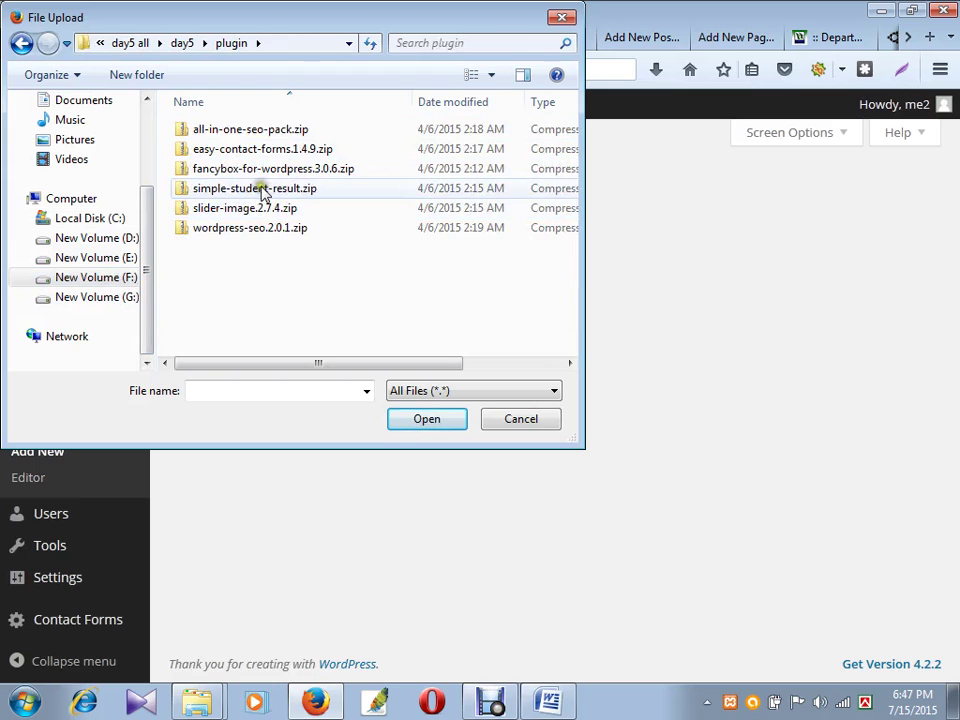
pyautogui.click(264, 188)
pyautogui.click(266, 209)
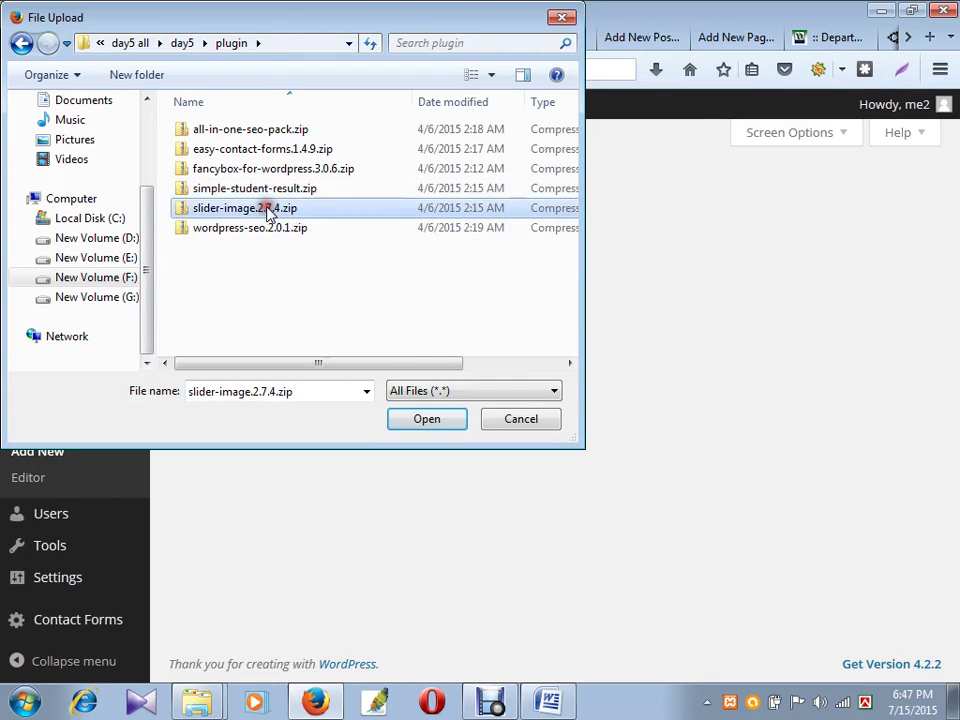
pyautogui.click(424, 419)
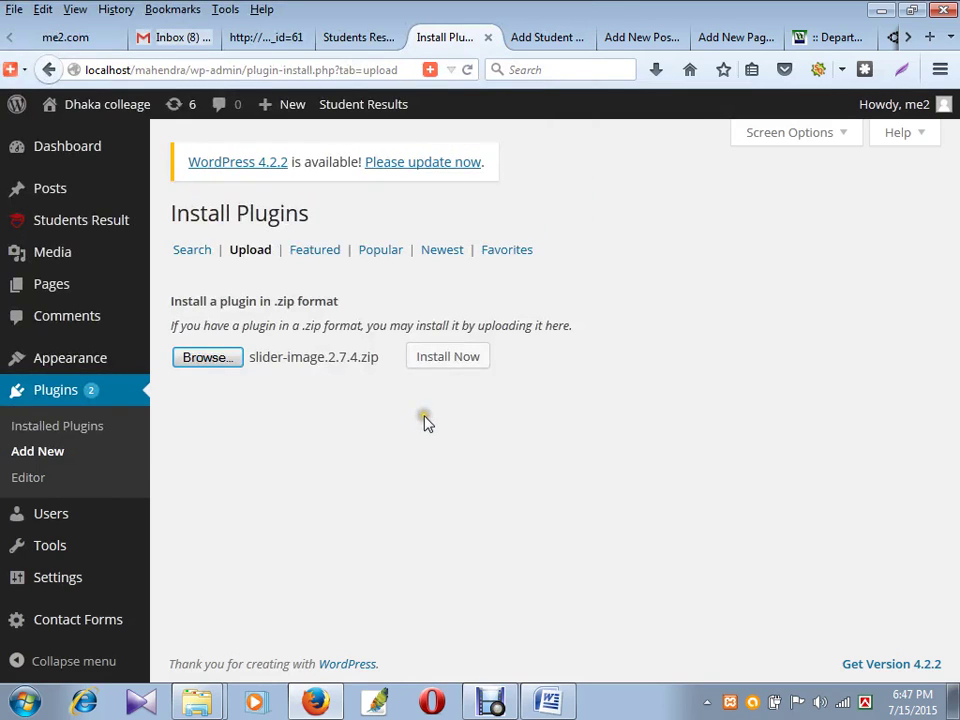
# - Install slider-image.2.7.4.zip and activate the Huge IT Slider plugin
pyautogui.click(448, 360)
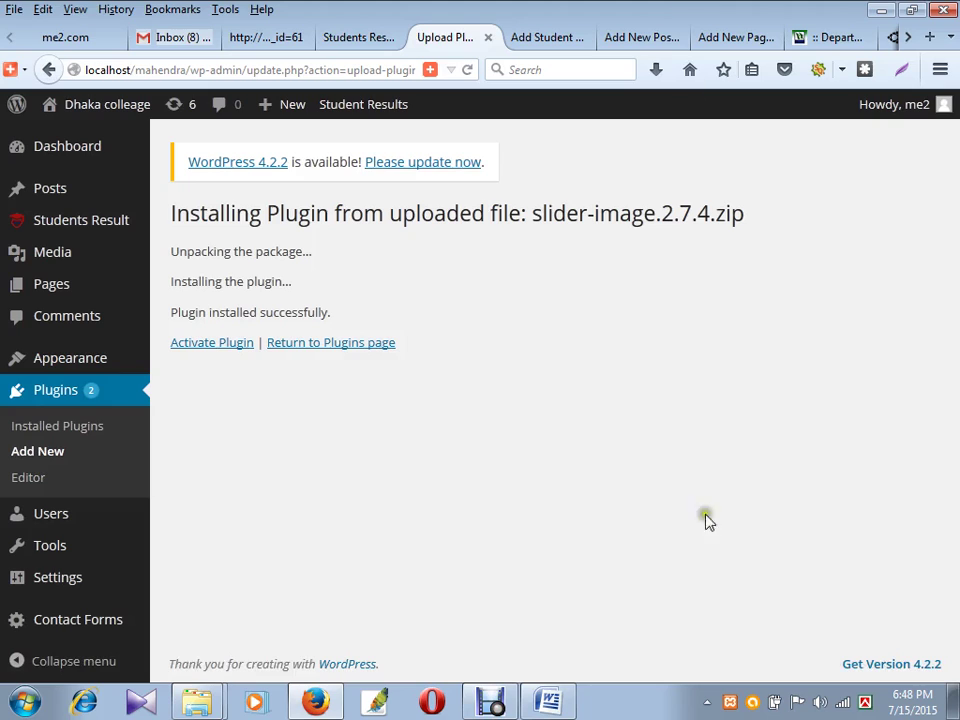
pyautogui.click(233, 342)
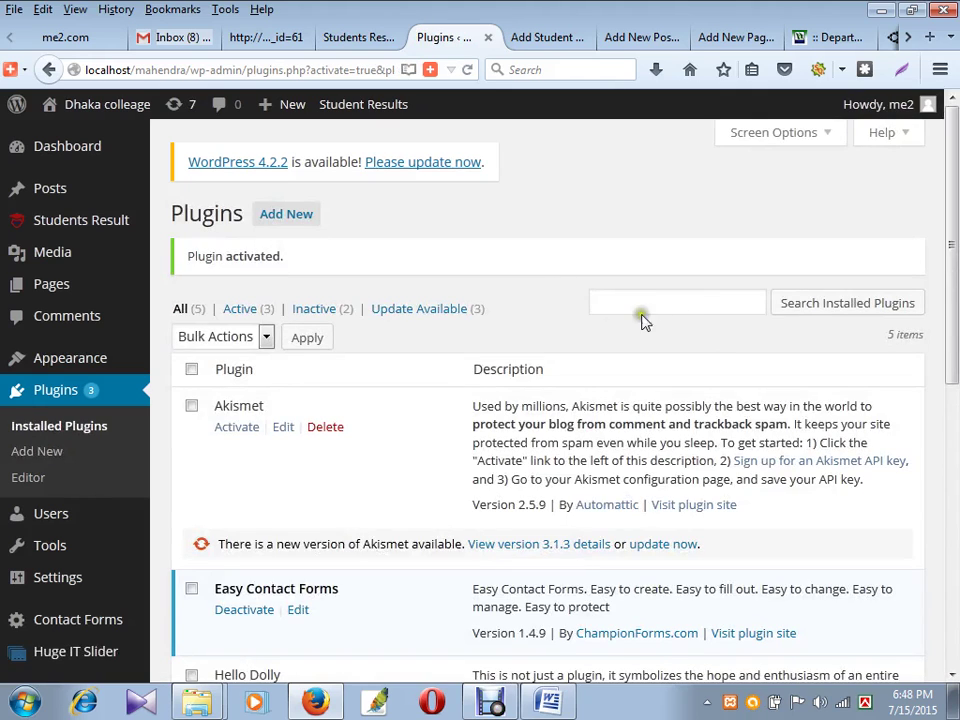
# - Confirm Huge IT Slider is listed as active, then open its Sliders admin page
pyautogui.scroll(-2, 484, 396)
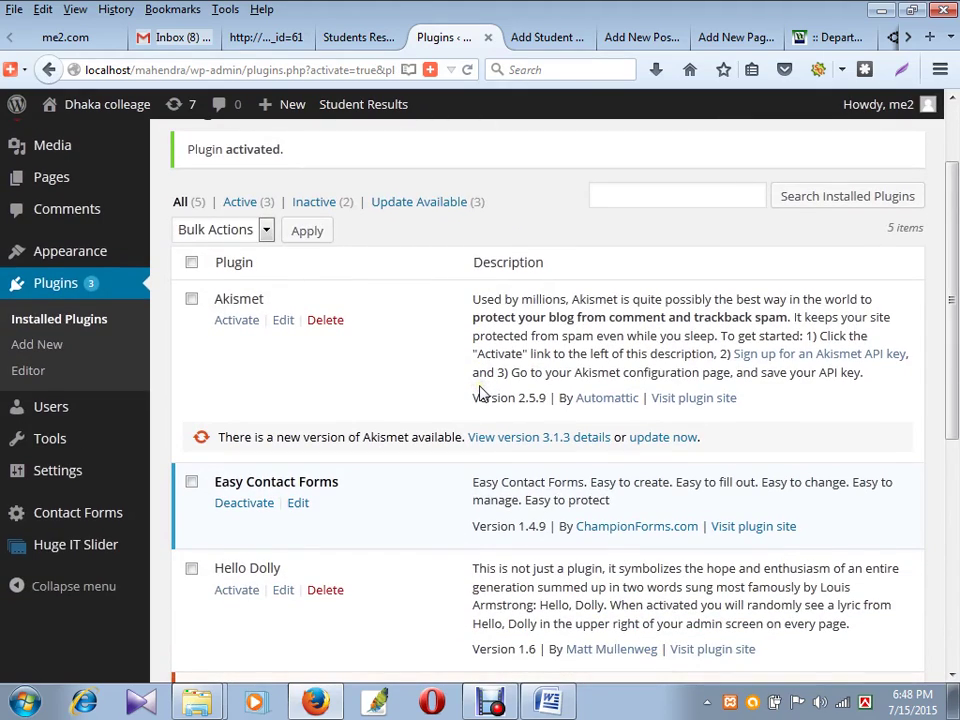
pyautogui.scroll(-6, 479, 393)
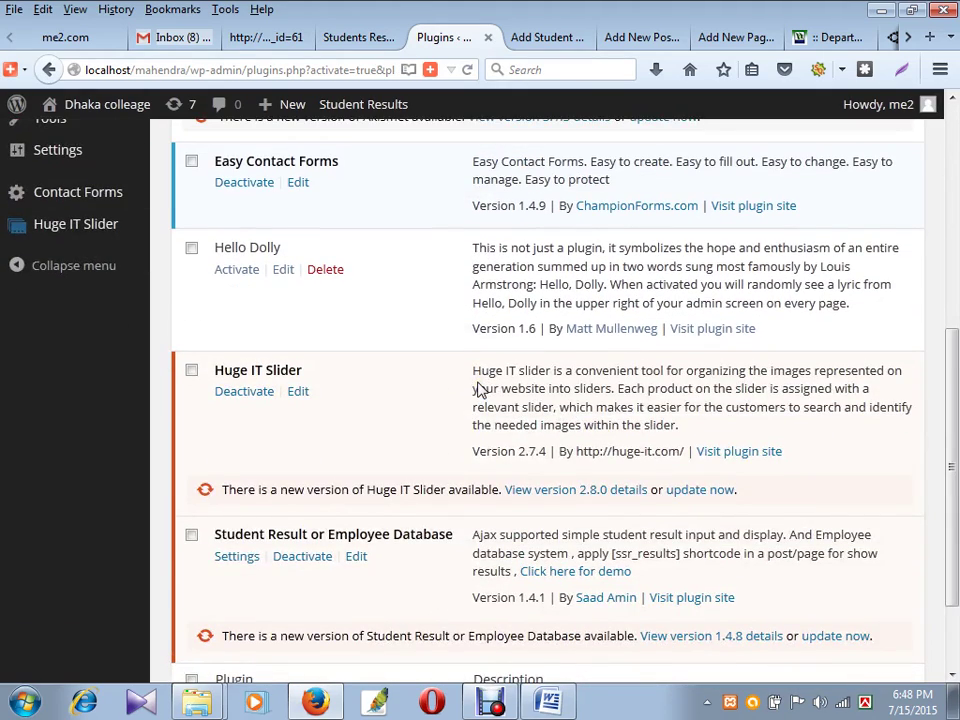
pyautogui.scroll(-2, 478, 388)
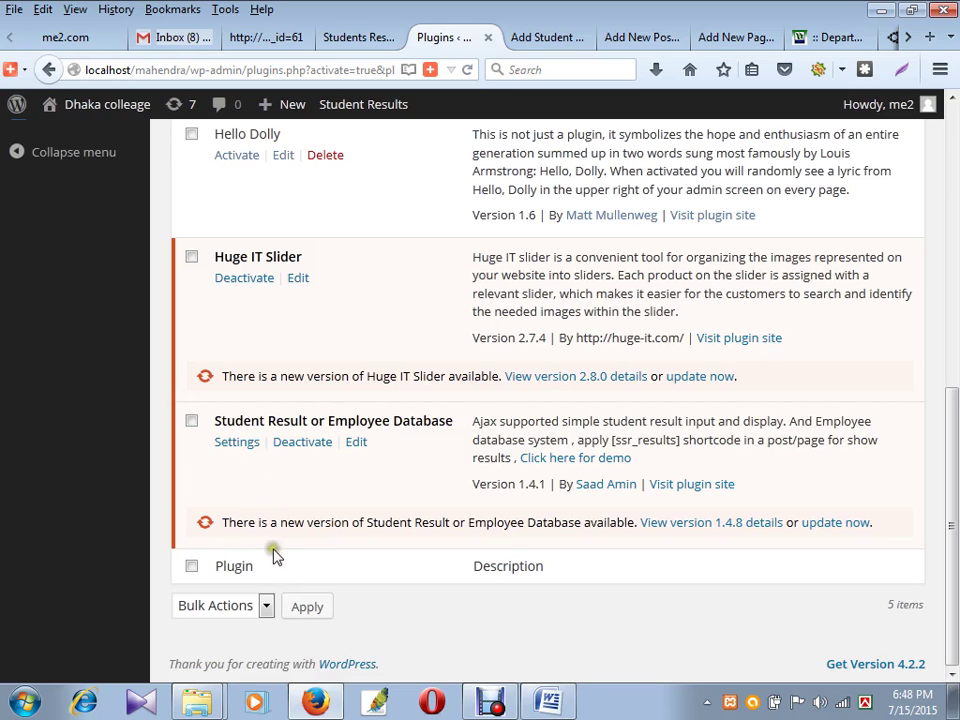
pyautogui.scroll(2, 308, 538)
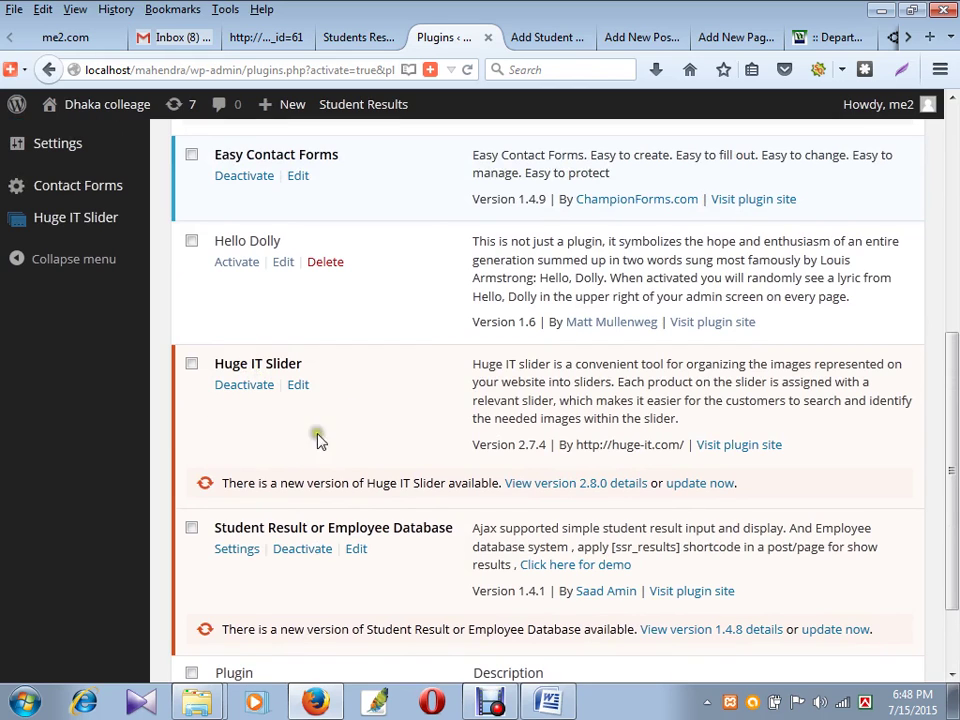
pyautogui.scroll(6, 200, 440)
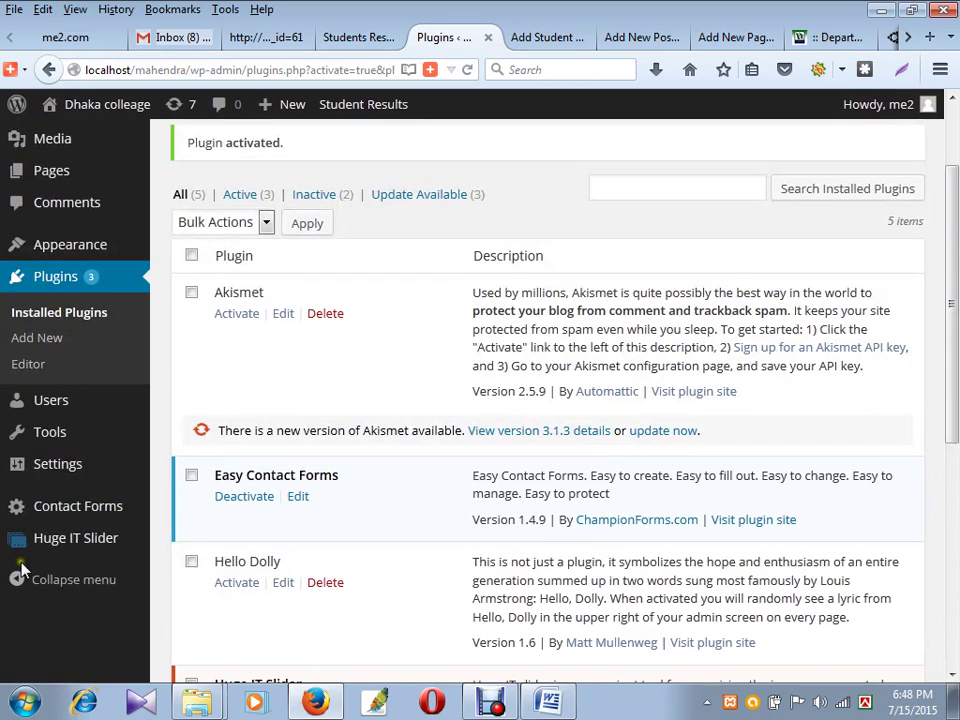
pyautogui.click(74, 549)
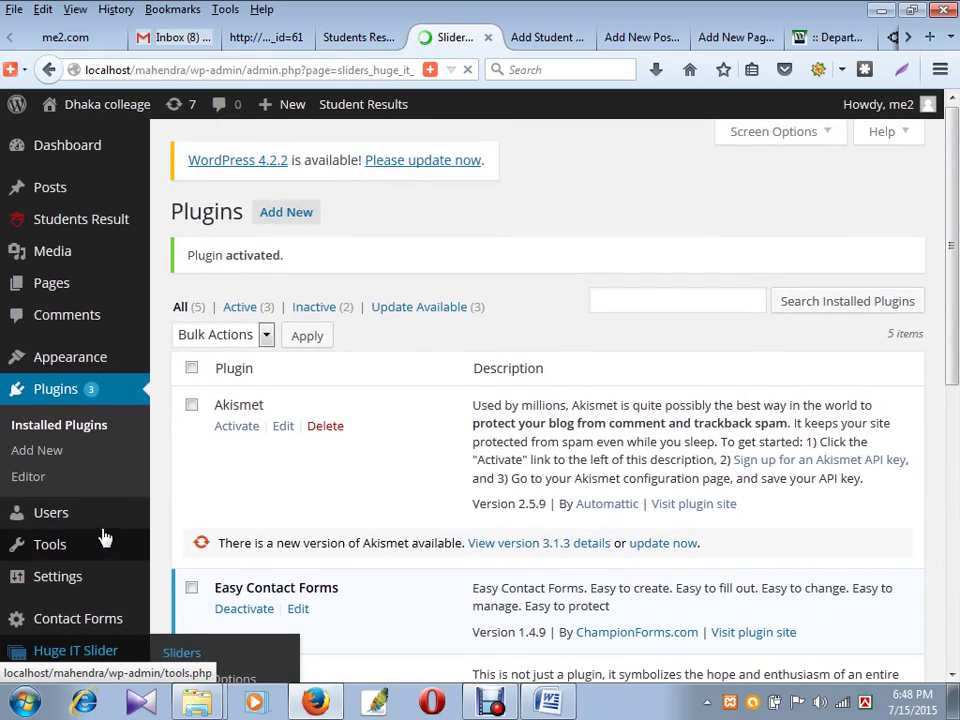
# - Open My First Slider and start uploading a new image for the first slide
pyautogui.scroll(-5, 105, 538)
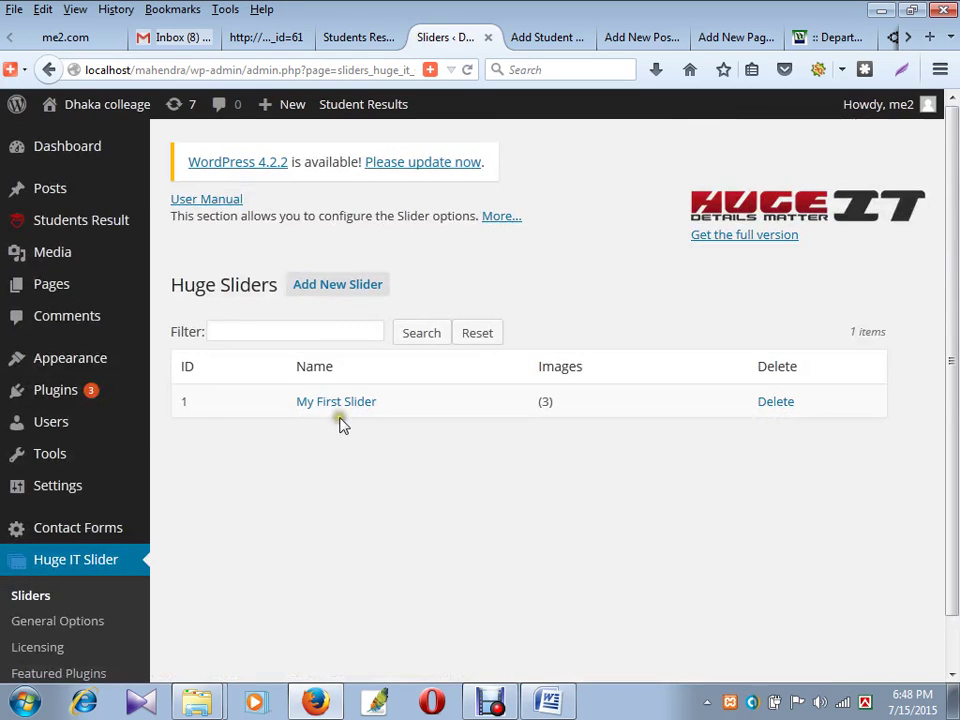
pyautogui.click(345, 405)
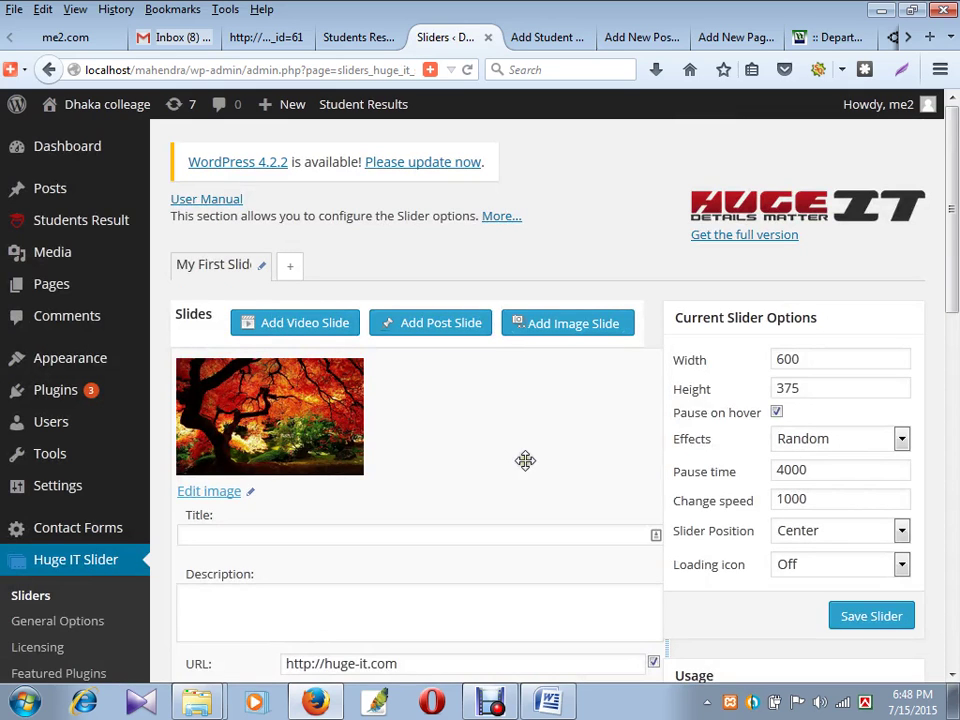
pyautogui.scroll(-2, 420, 410)
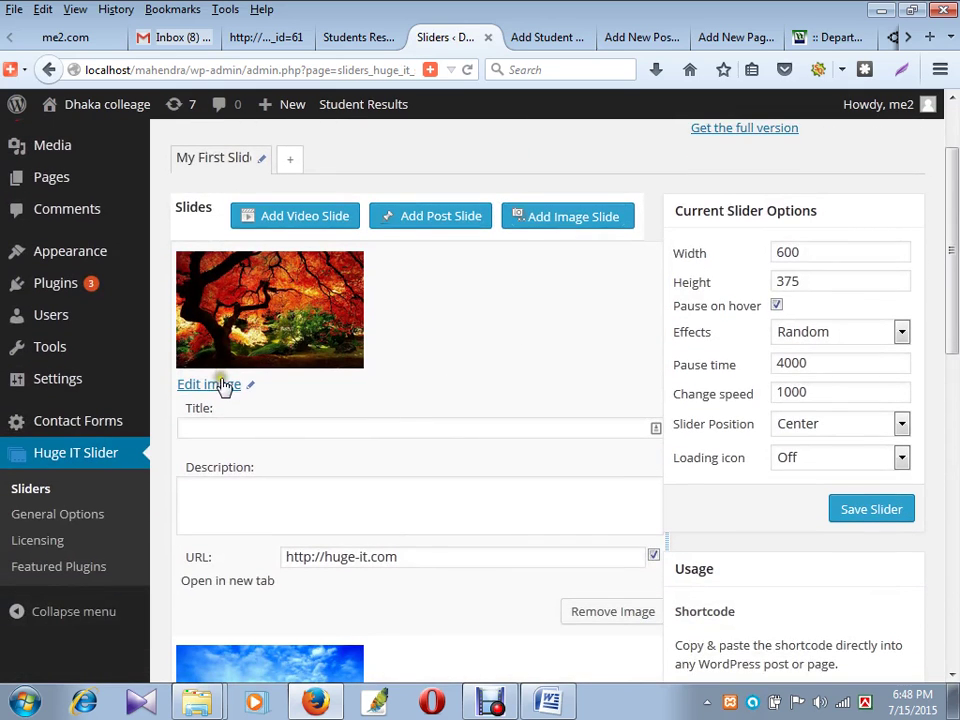
pyautogui.click(218, 386)
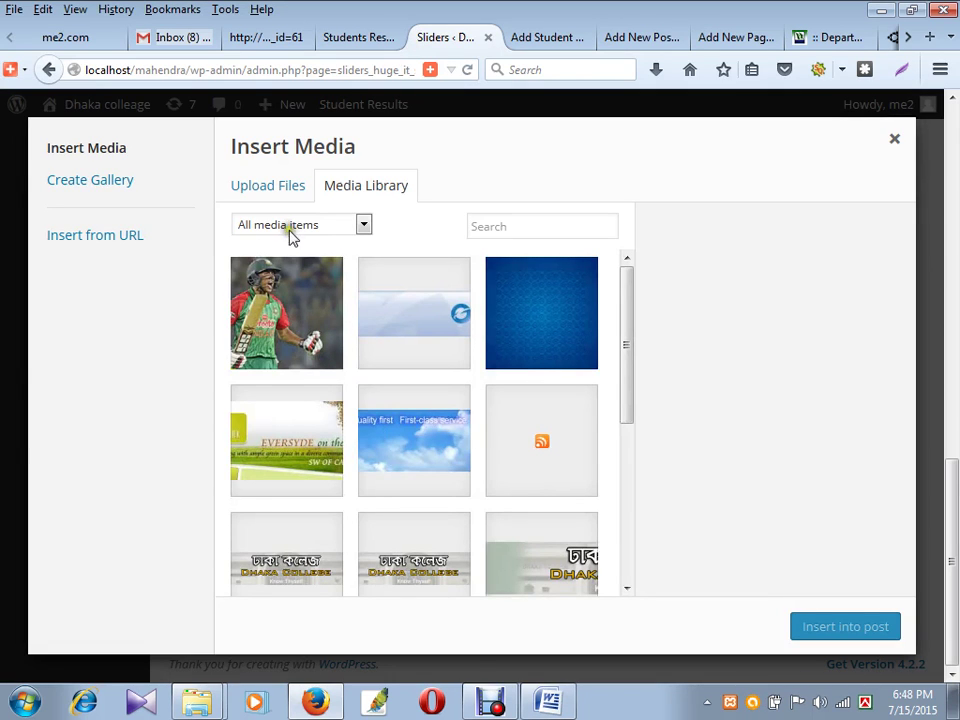
pyautogui.click(268, 200)
pyautogui.click(534, 446)
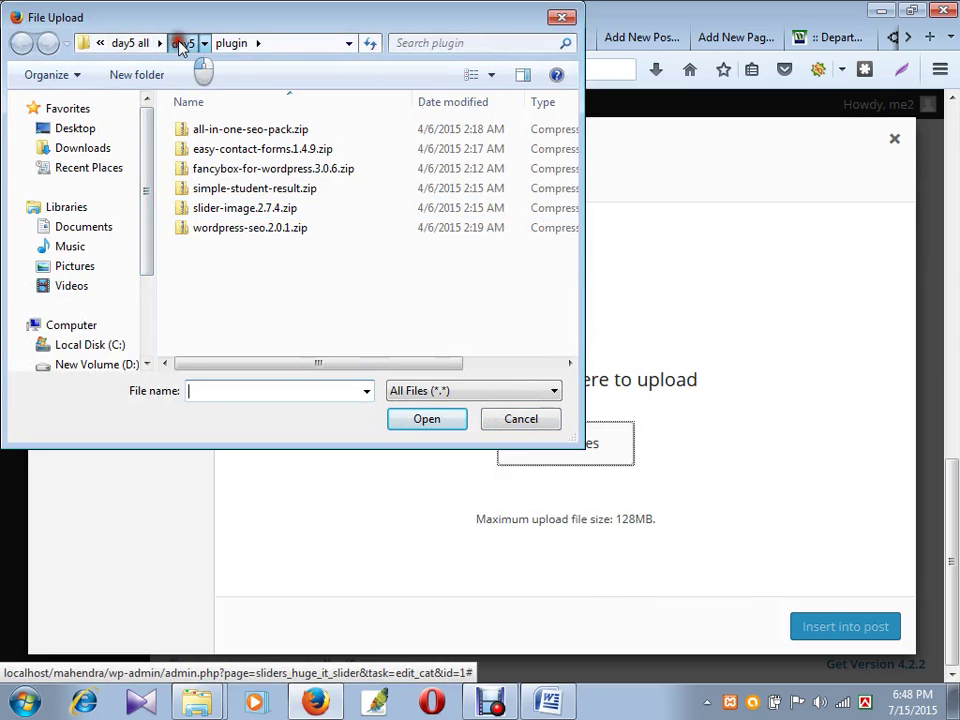
# - Upload the 3idiots poster from the slider image folder and place it on the slide
pyautogui.click(182, 43)
pyautogui.doubleClick(250, 188)
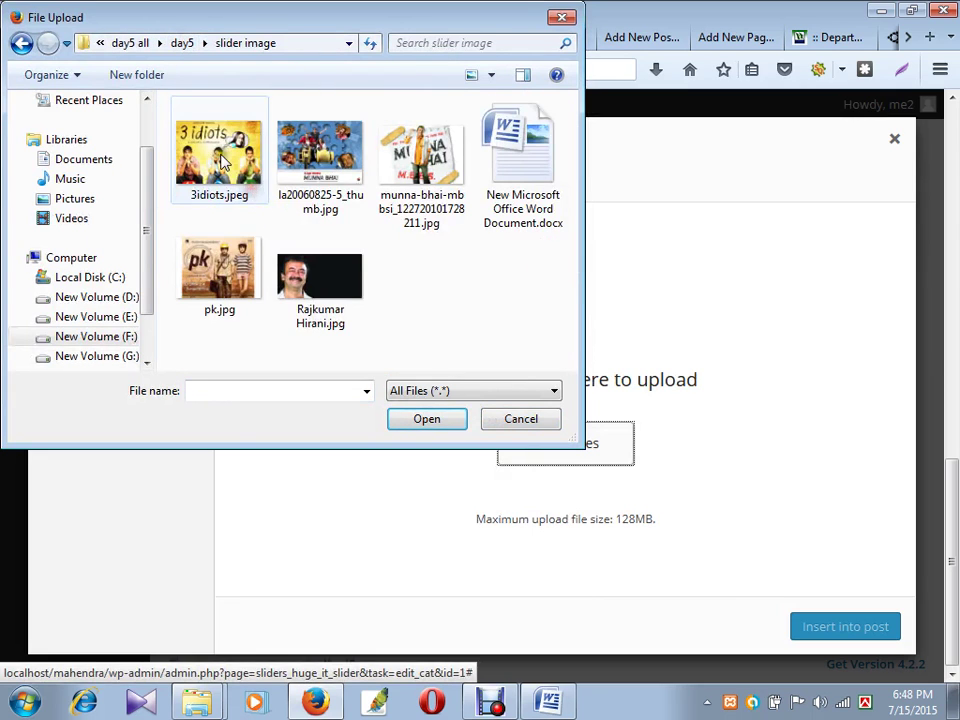
pyautogui.click(219, 155)
pyautogui.click(427, 416)
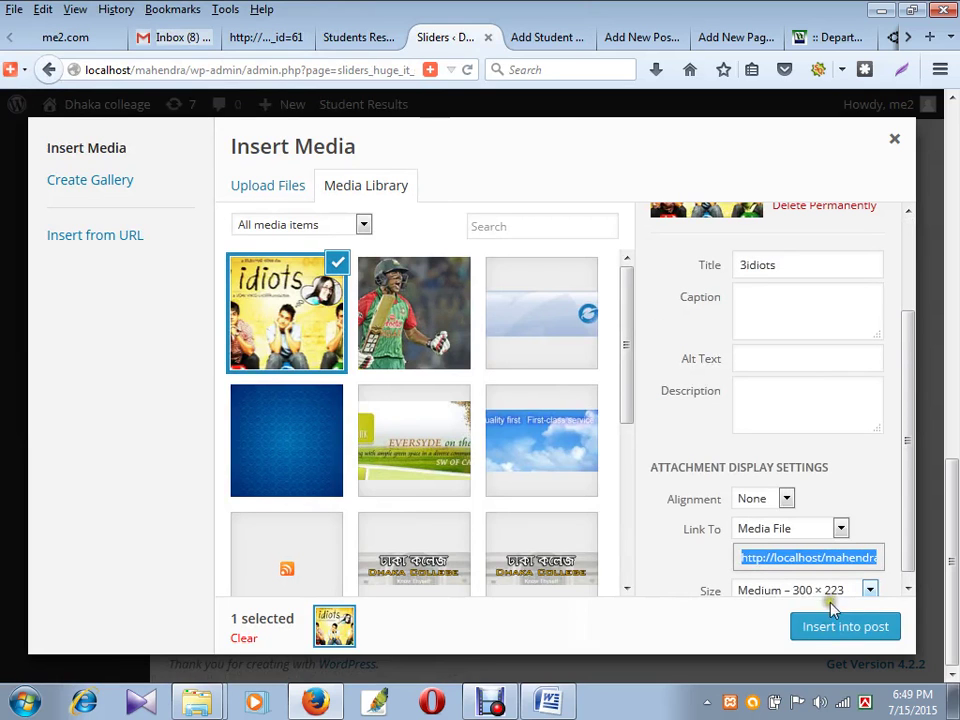
pyautogui.click(833, 628)
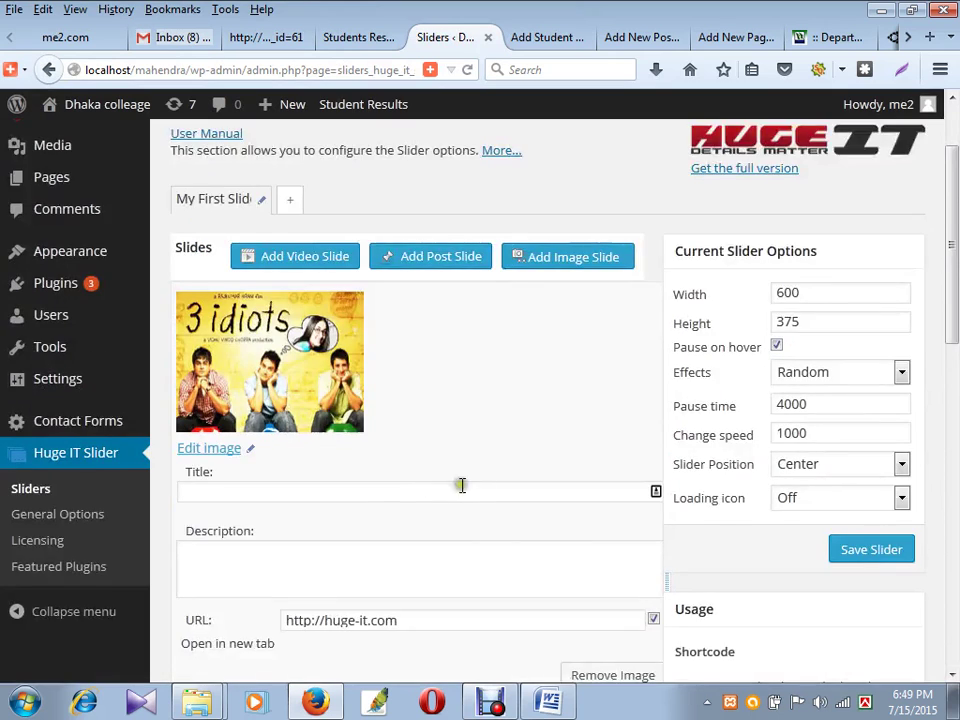
# - Select the slide's title field and bring the file browser window forward
pyautogui.scroll(-2, 228, 413)
pyautogui.click(235, 386)
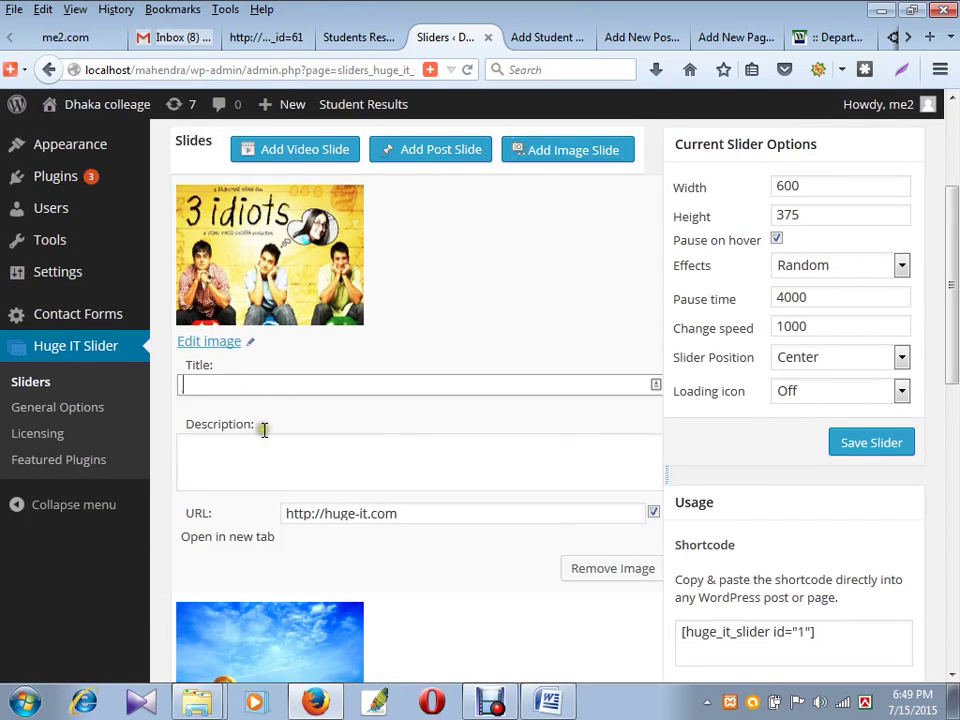
pyautogui.click(197, 702)
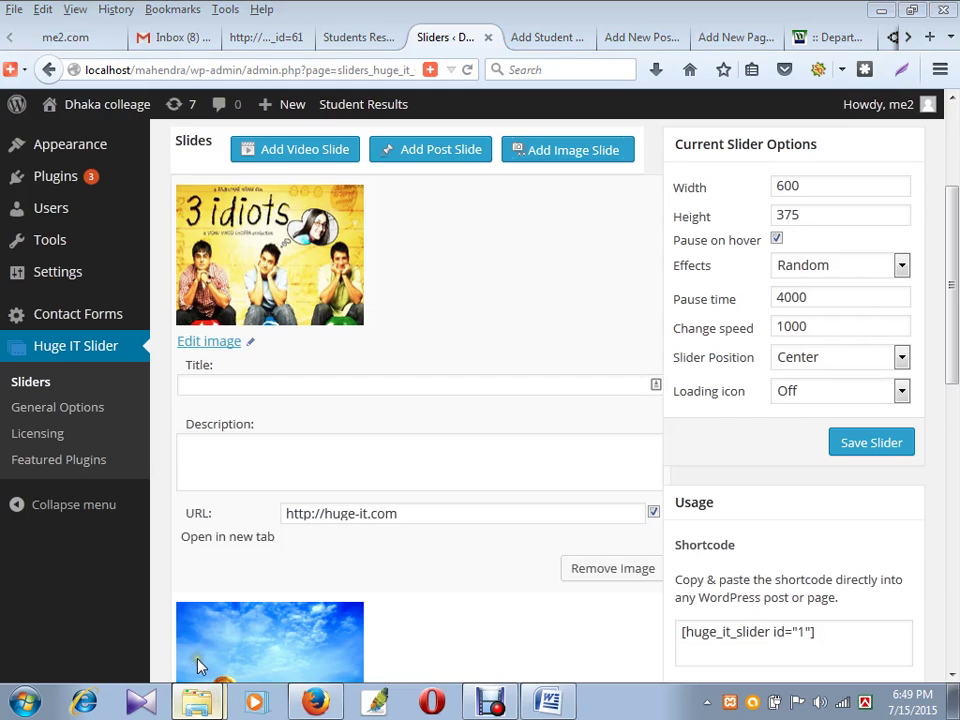
pyautogui.click(197, 665)
# - Copy the 3 Idiots paragraph from the Word film-notes document into the slide's Description
pyautogui.click(350, 35)
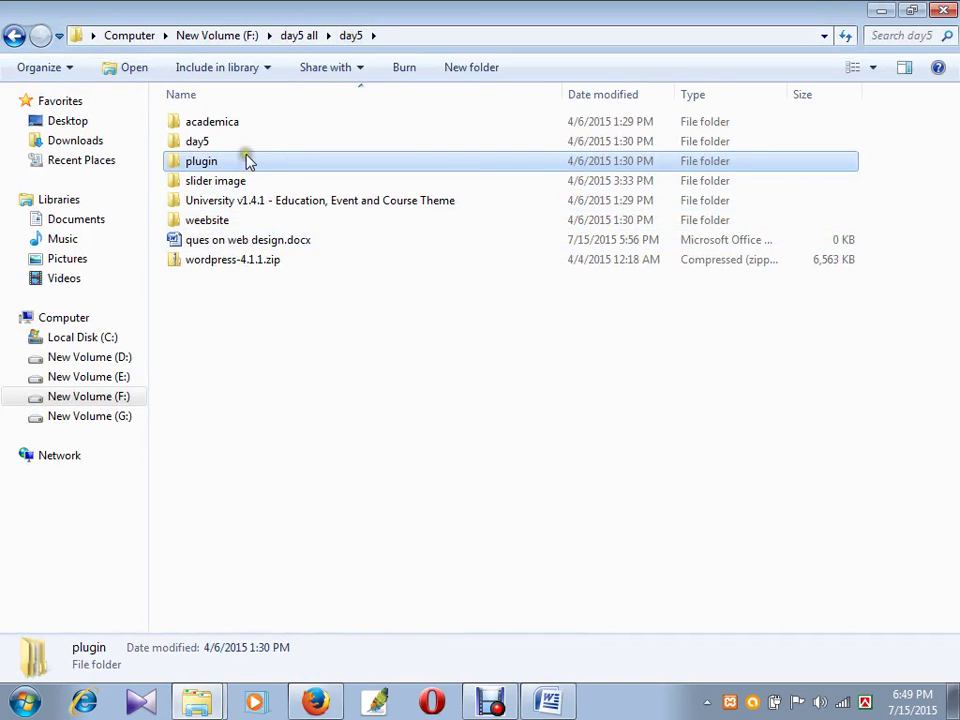
pyautogui.doubleClick(246, 181)
pyautogui.doubleClick(478, 178)
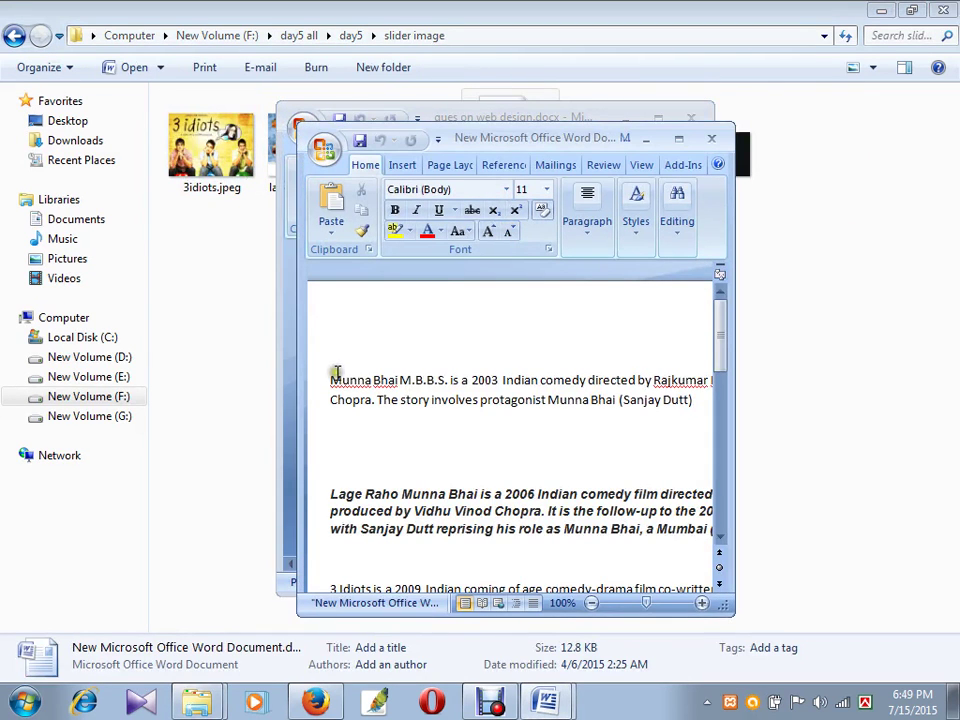
pyautogui.scroll(-6, 360, 388)
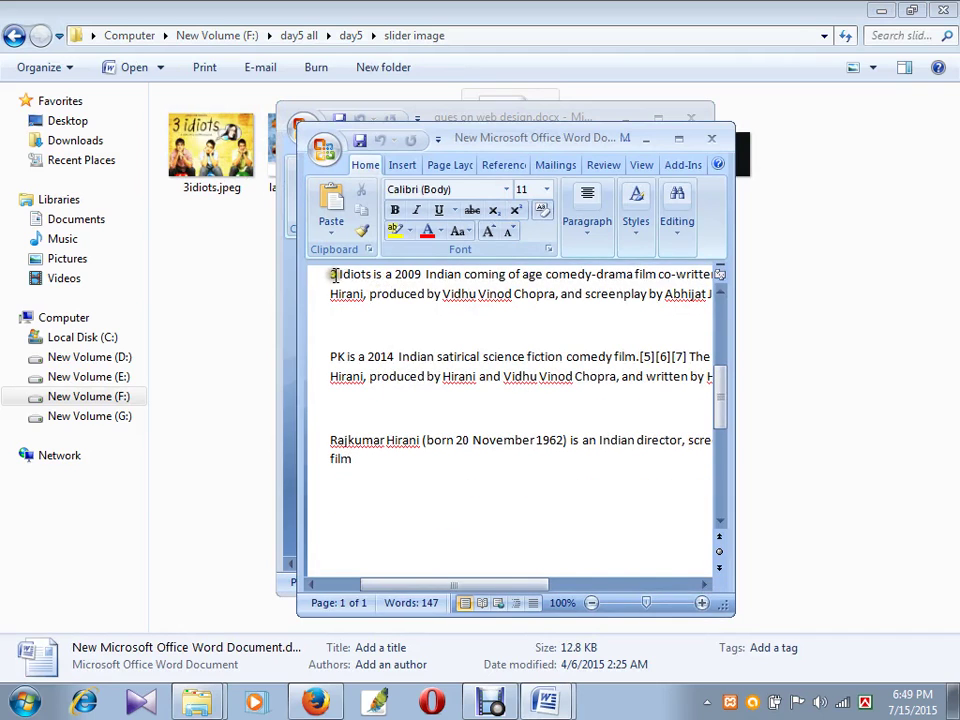
pyautogui.moveTo(331, 274); pyautogui.dragTo(776, 332)
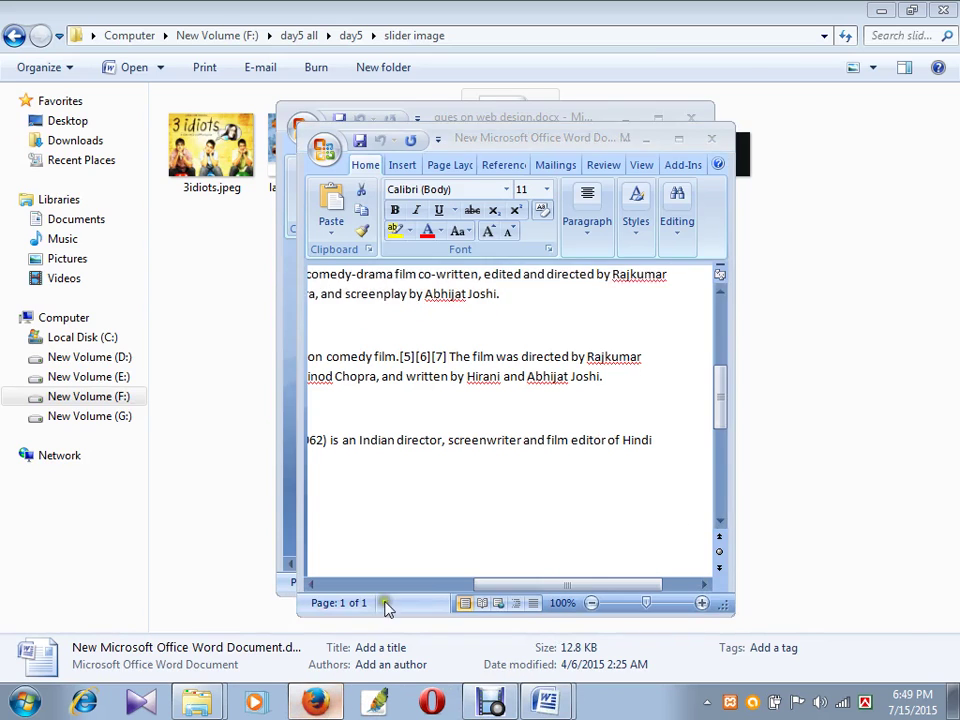
pyautogui.click(331, 707)
pyautogui.click(321, 451)
pyautogui.hotkey('ctrl', 'v')
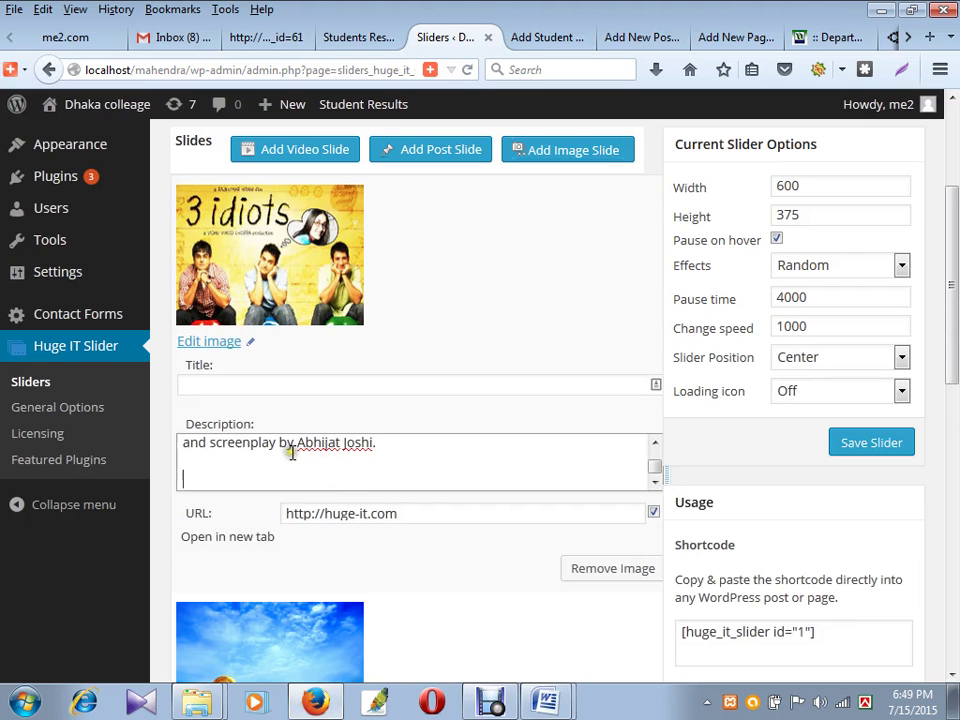
# - Move the description's opening sentence '3 Idiots is a 2009 Indian coming of age comedy-drama film' into the slide title
pyautogui.scroll(5, 350, 463)
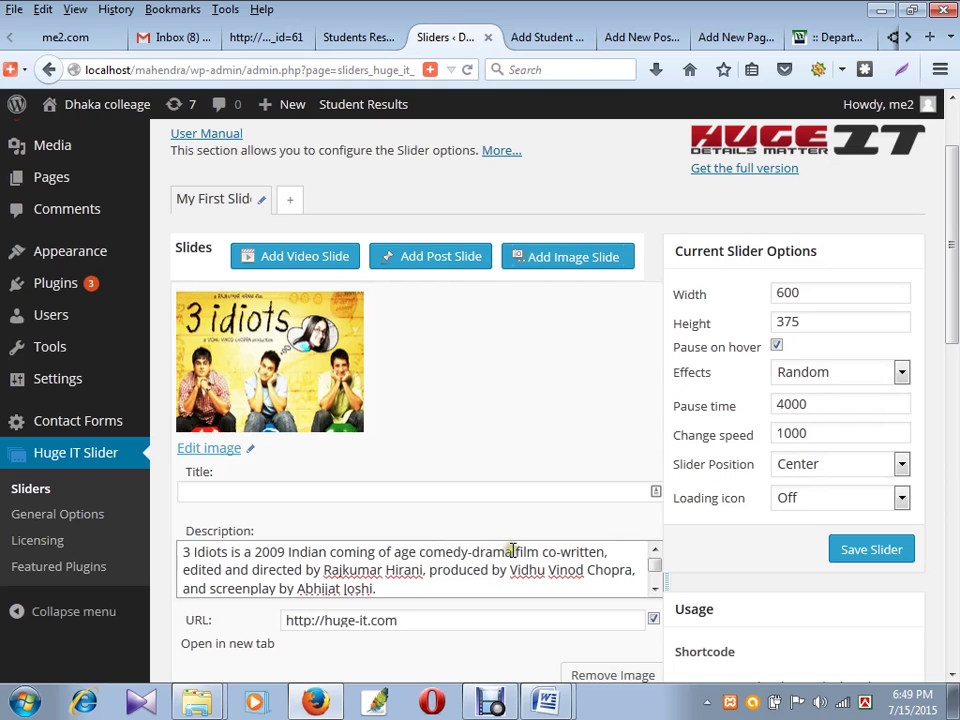
pyautogui.moveTo(512, 551); pyautogui.dragTo(161, 574)
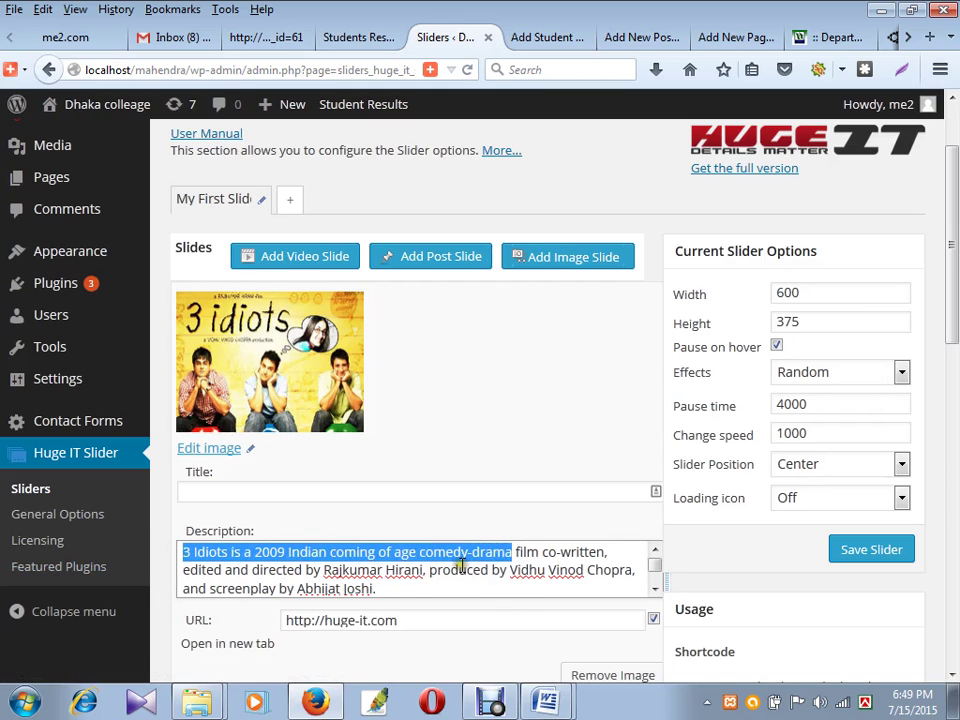
pyautogui.moveTo(540, 551); pyautogui.dragTo(171, 540)
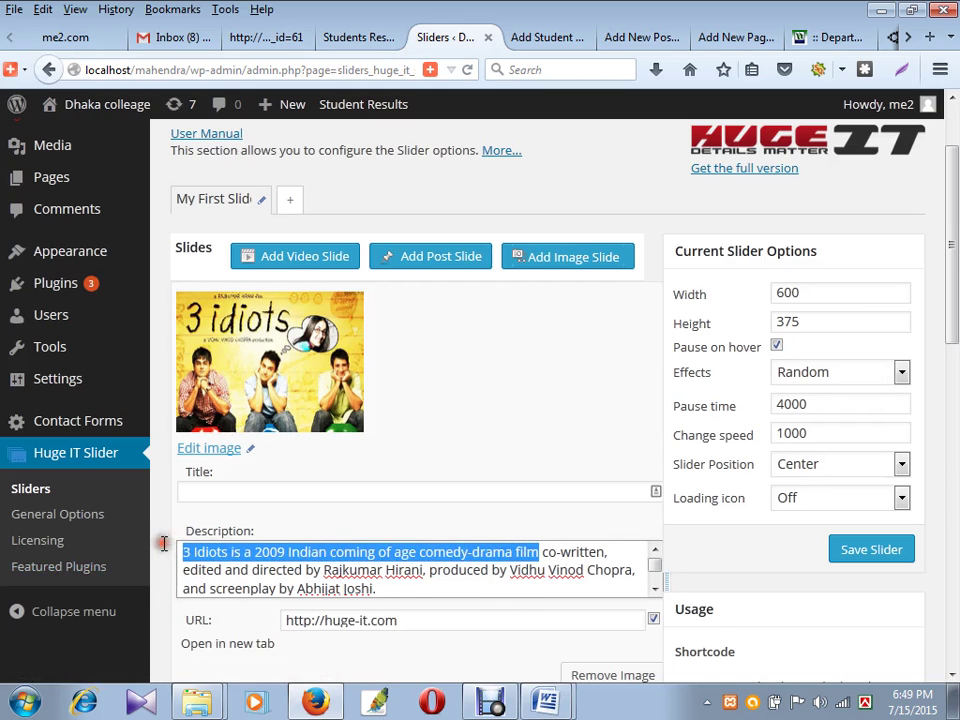
pyautogui.hotkey('ctrl', 'x')
pyautogui.click(220, 492)
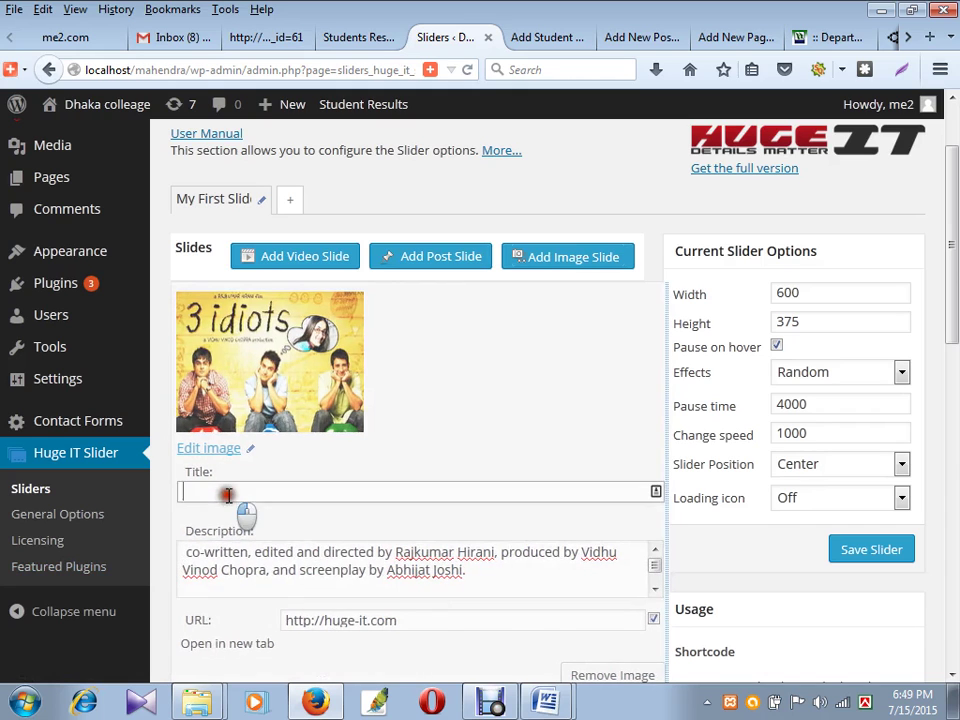
pyautogui.hotkey('ctrl', 'v')
pyautogui.scroll(-3, 429, 493)
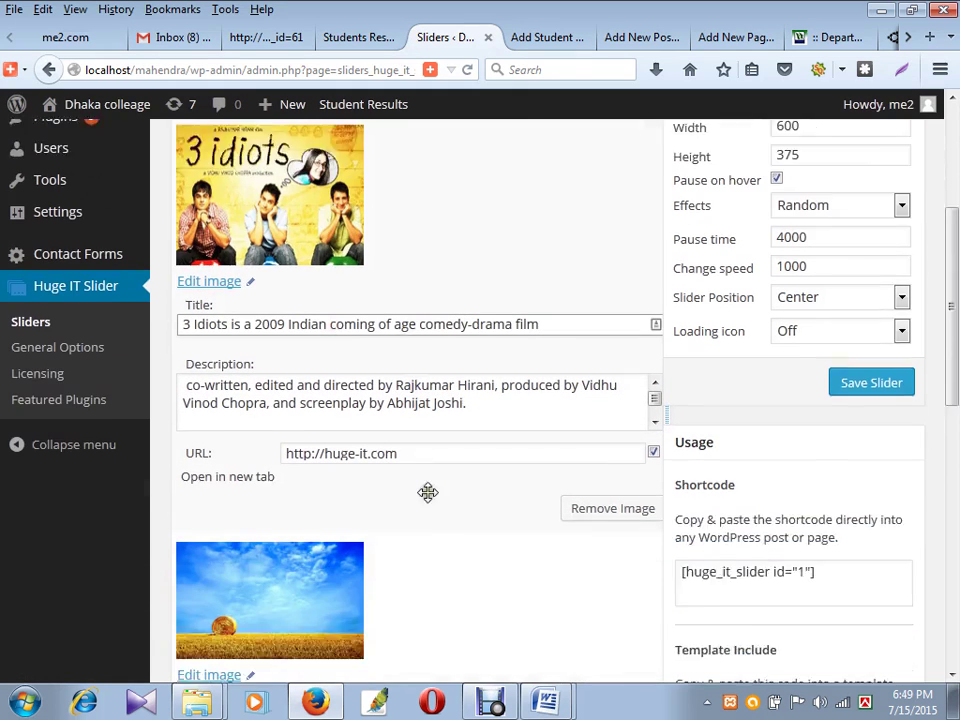
pyautogui.click(574, 461)
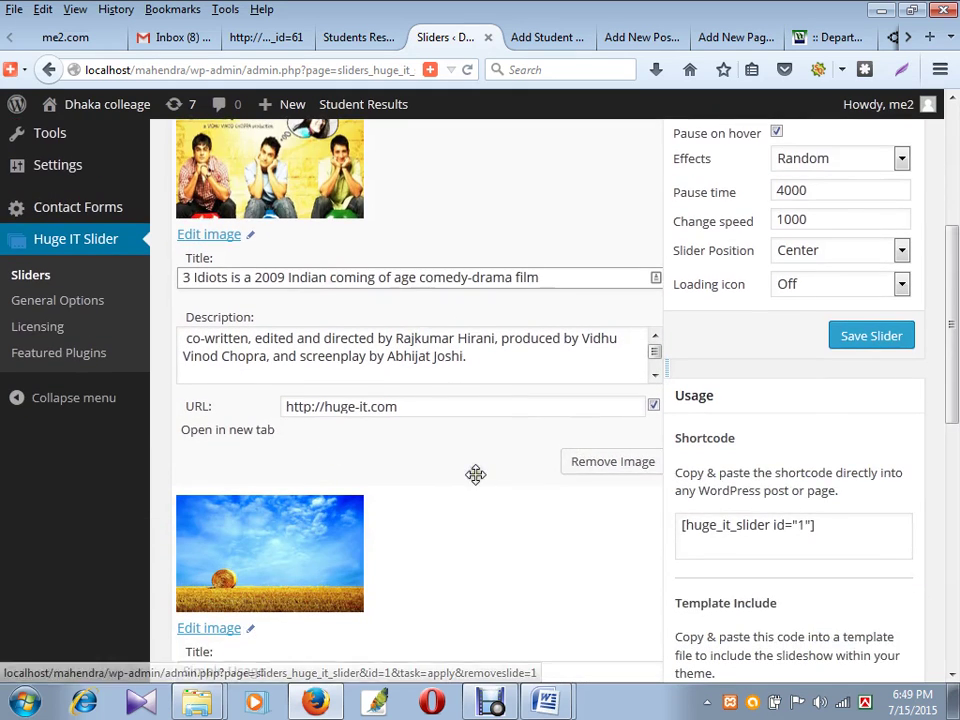
pyautogui.scroll(-10, 408, 413)
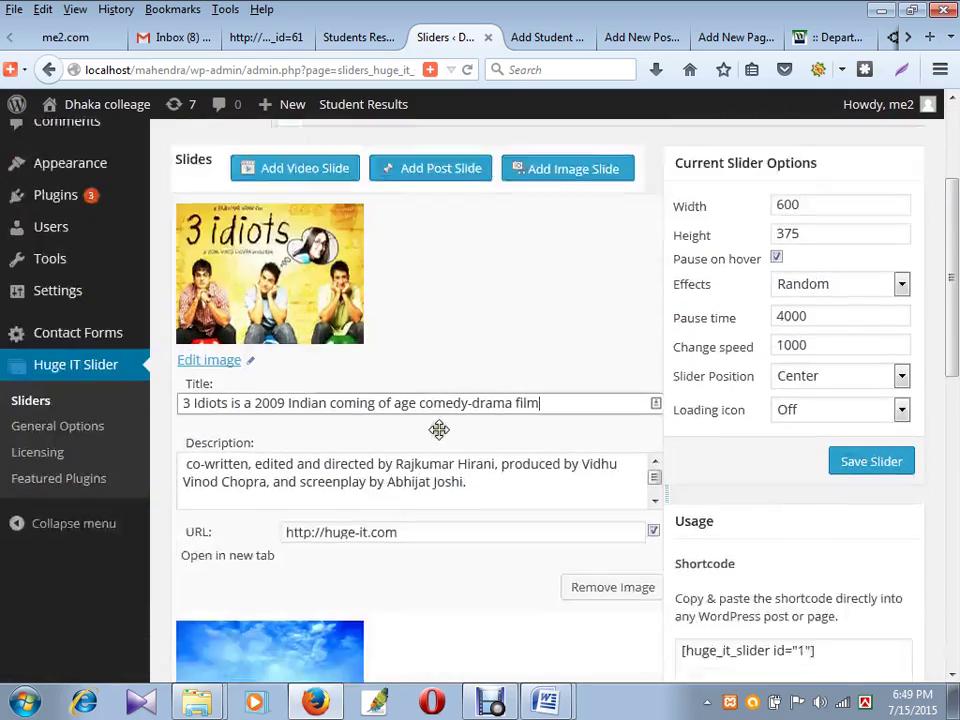
pyautogui.scroll(6, 456, 287)
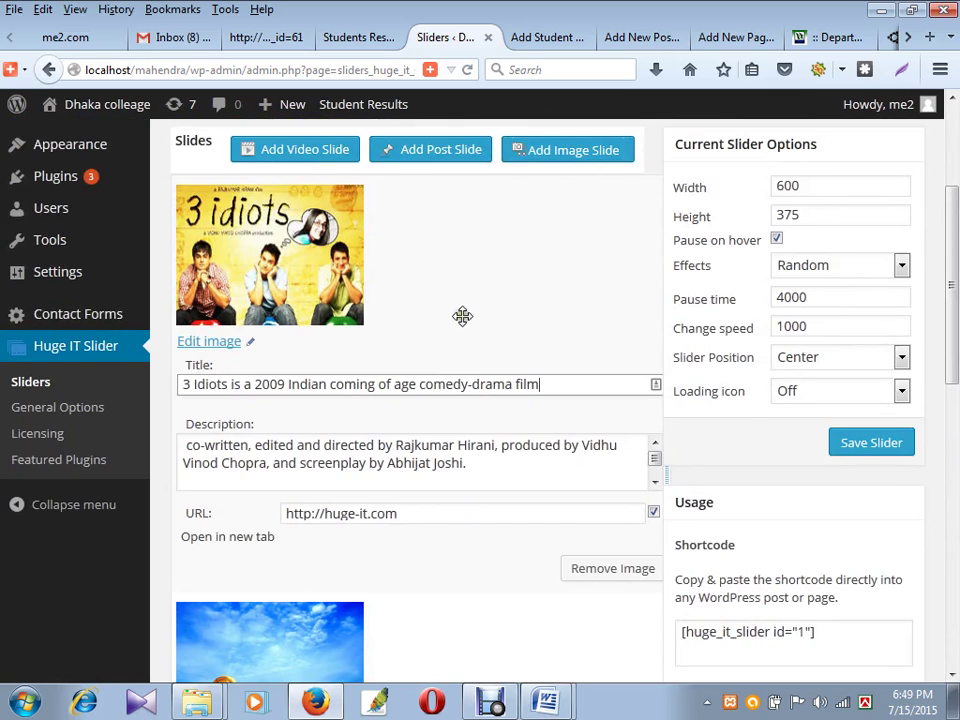
pyautogui.scroll(-4, 460, 318)
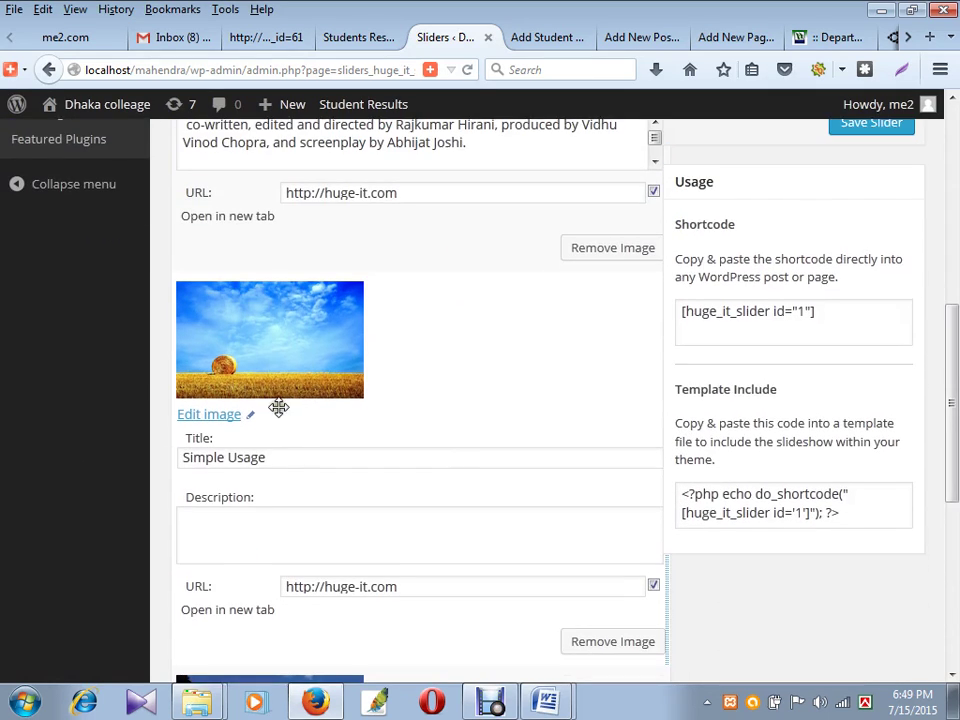
pyautogui.scroll(-2, 278, 407)
# - Open the wheat-field slide's media dialog, then close it without changes
pyautogui.click(222, 309)
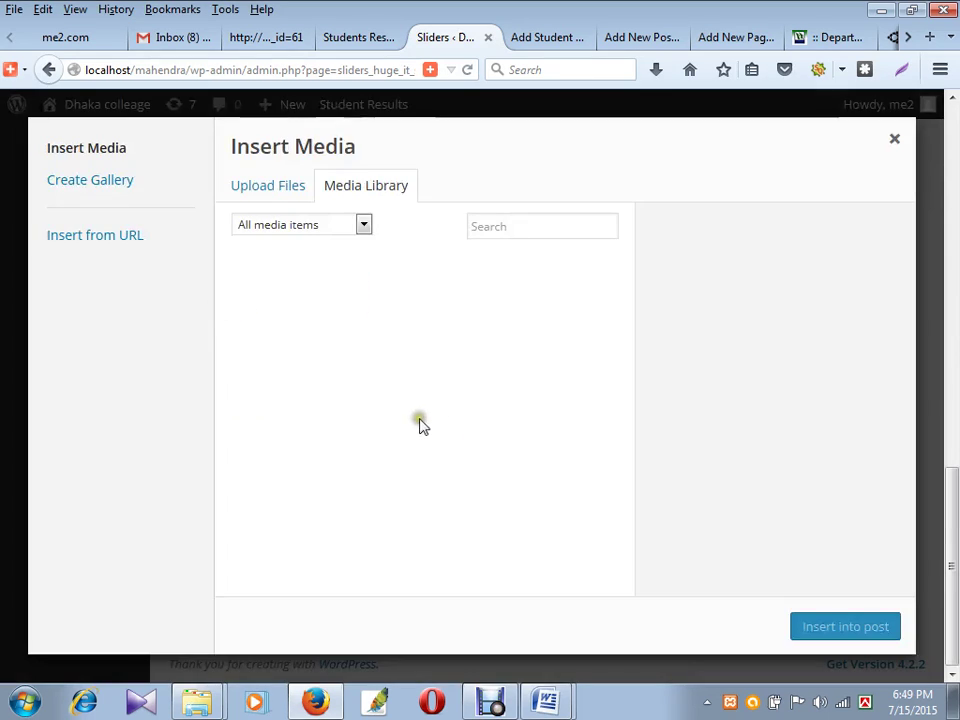
pyautogui.click(277, 184)
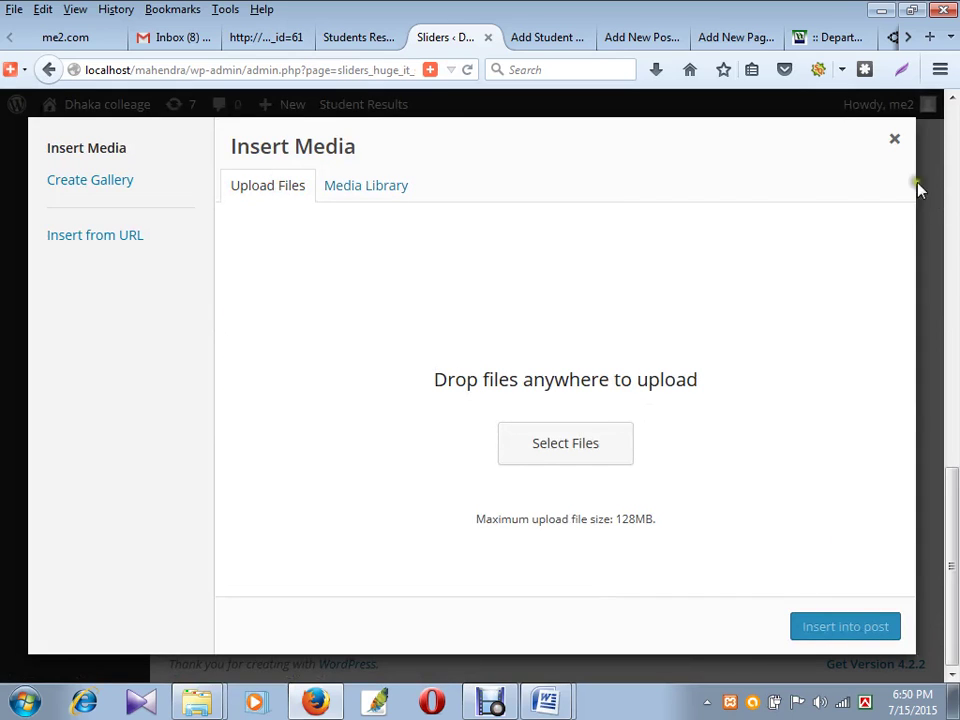
pyautogui.click(893, 140)
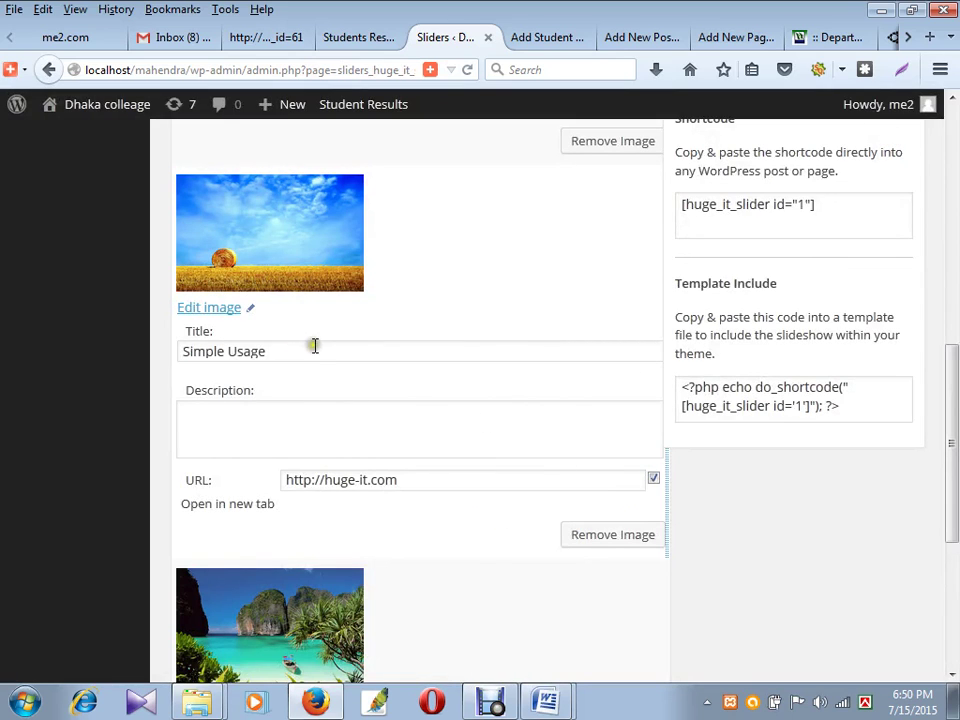
pyautogui.scroll(10, 314, 345)
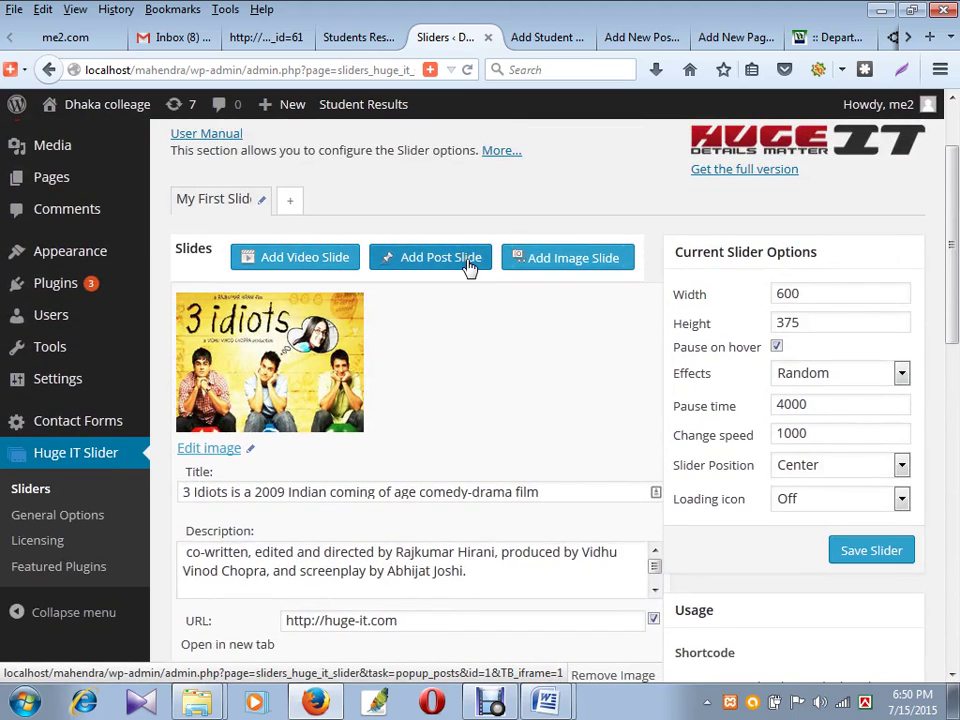
# - Add a new image slide by uploading and inserting the la20060825-5_thumb.jpg Munna Bhai poster
pyautogui.click(578, 268)
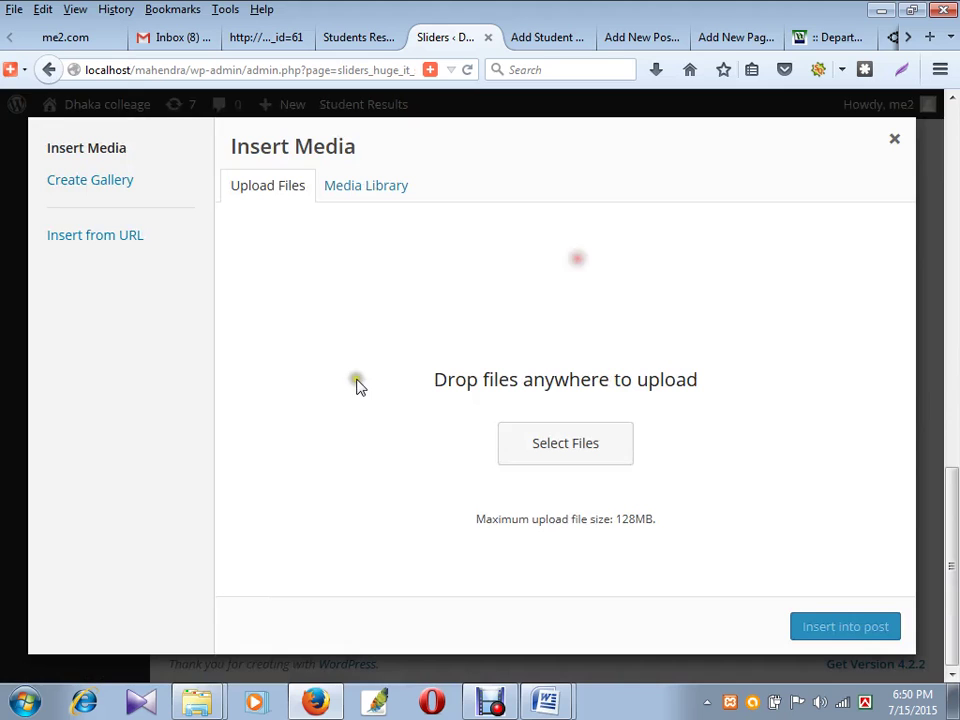
pyautogui.click(595, 451)
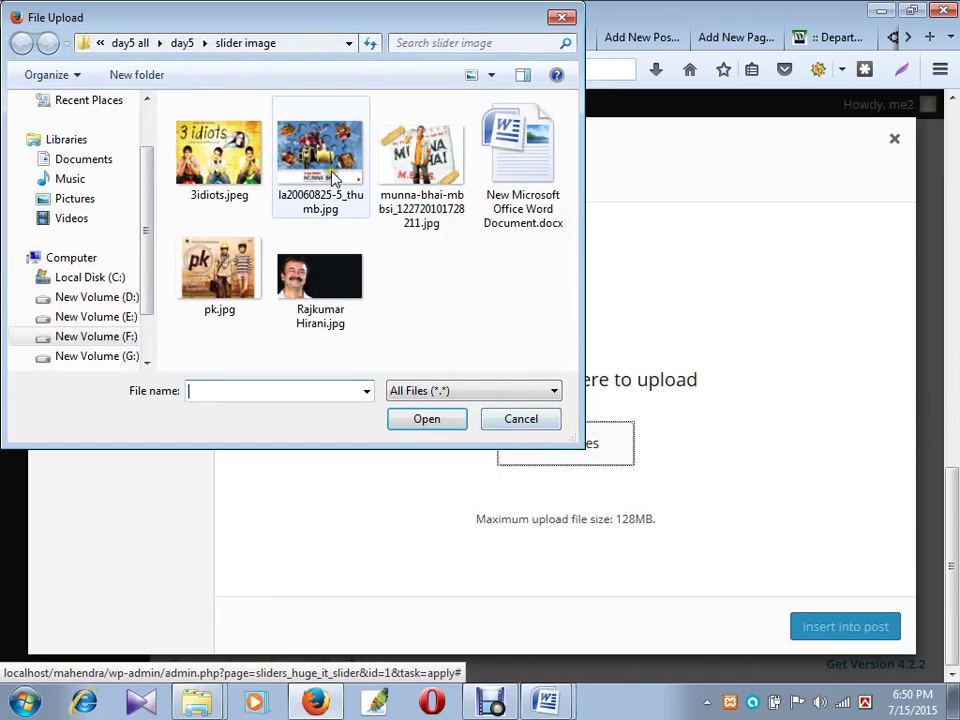
pyautogui.click(336, 172)
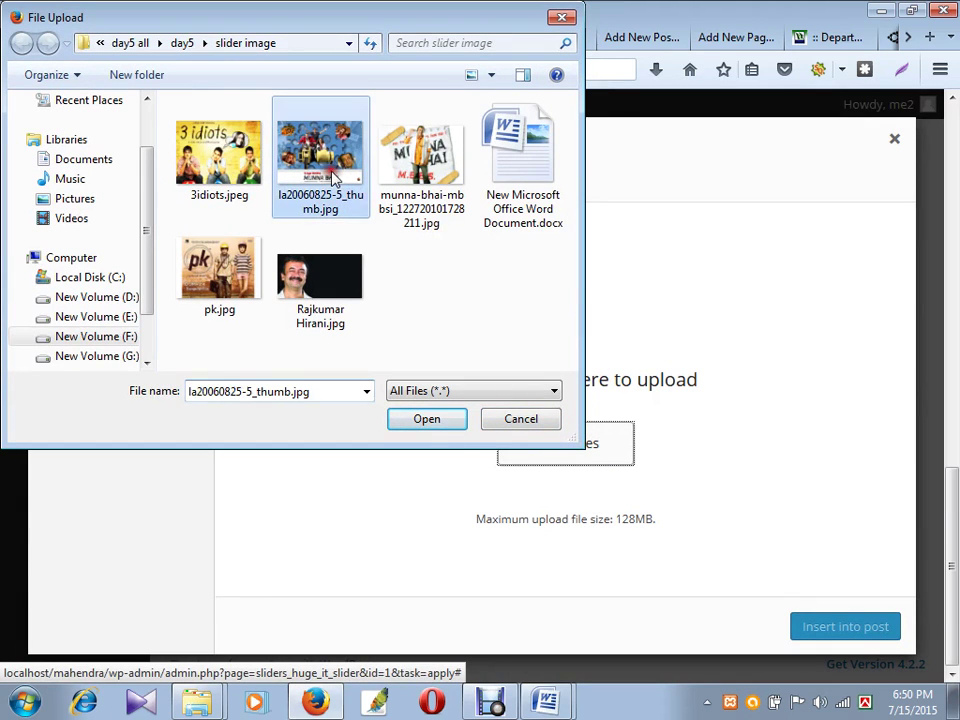
pyautogui.click(430, 420)
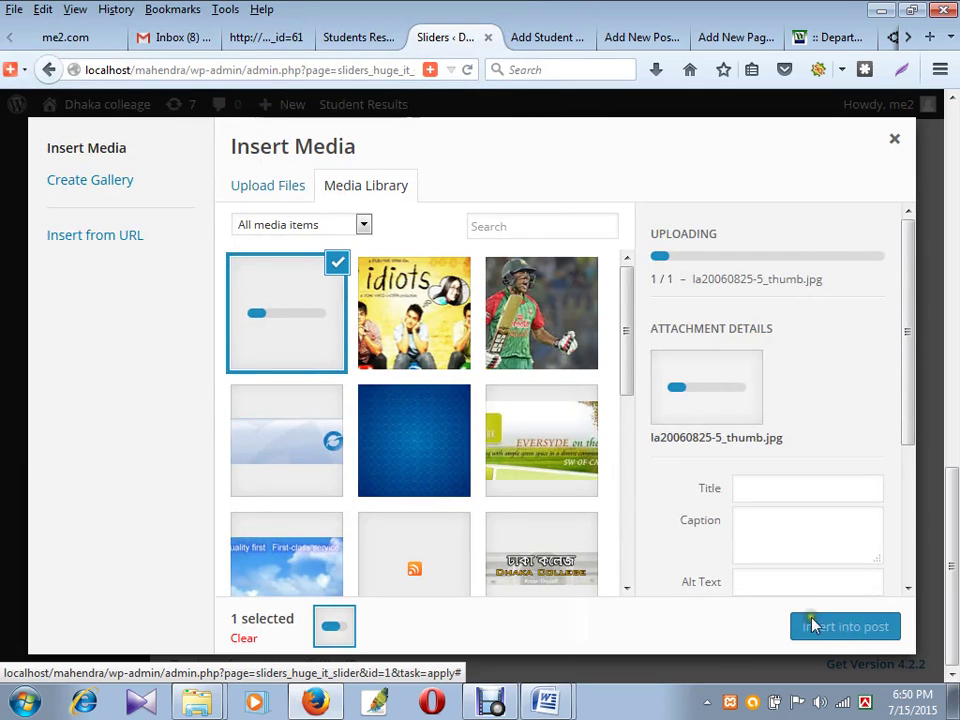
pyautogui.scroll(-3, 679, 500)
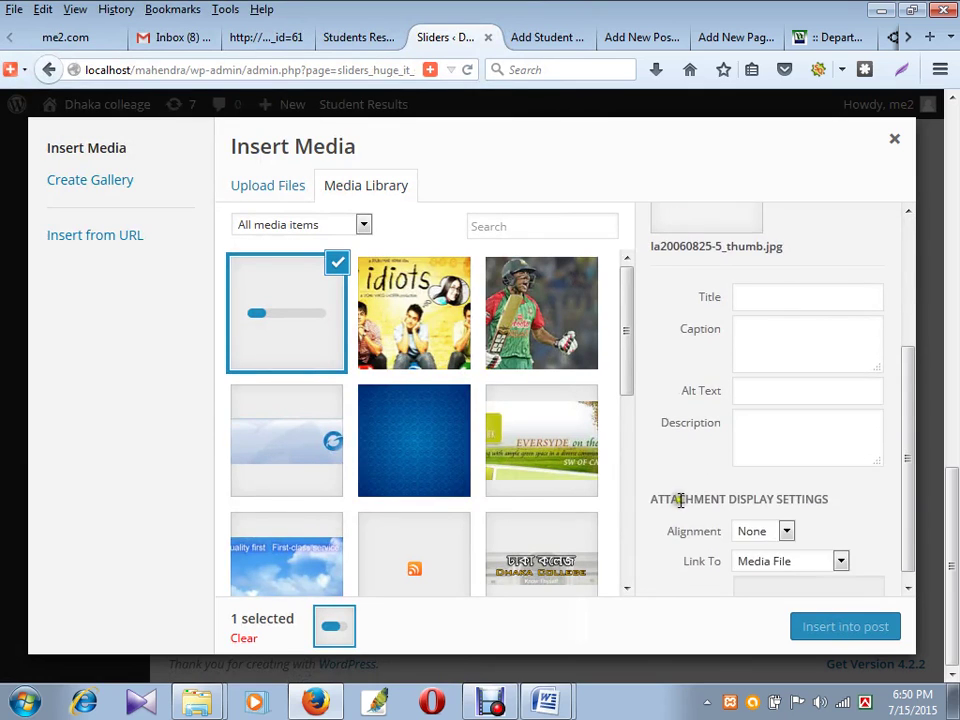
pyautogui.click(816, 626)
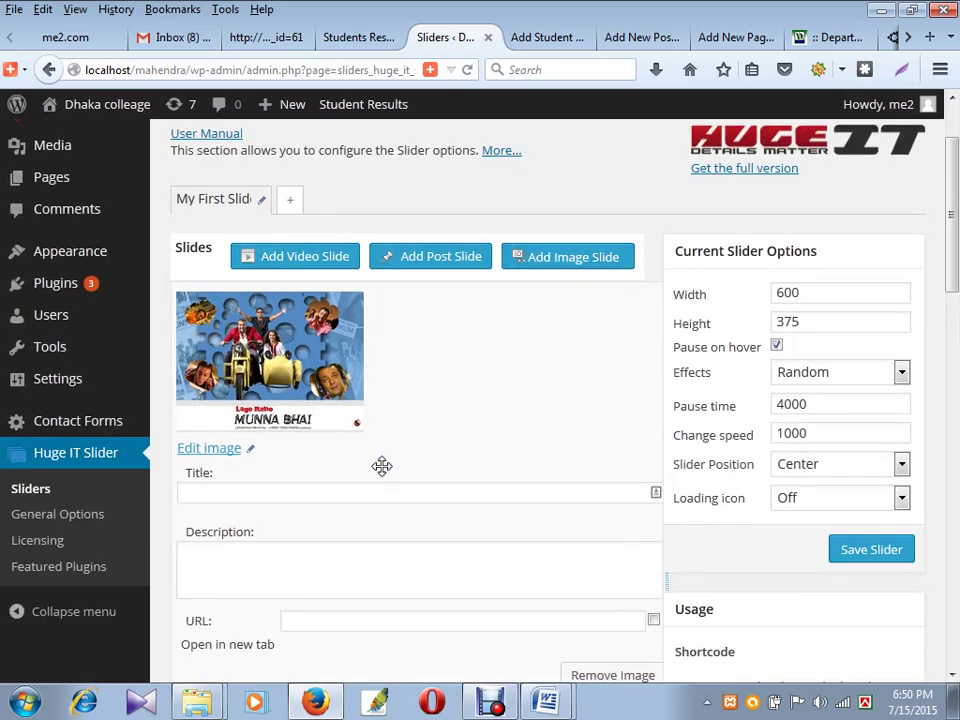
pyautogui.scroll(-2, 378, 440)
pyautogui.click(347, 381)
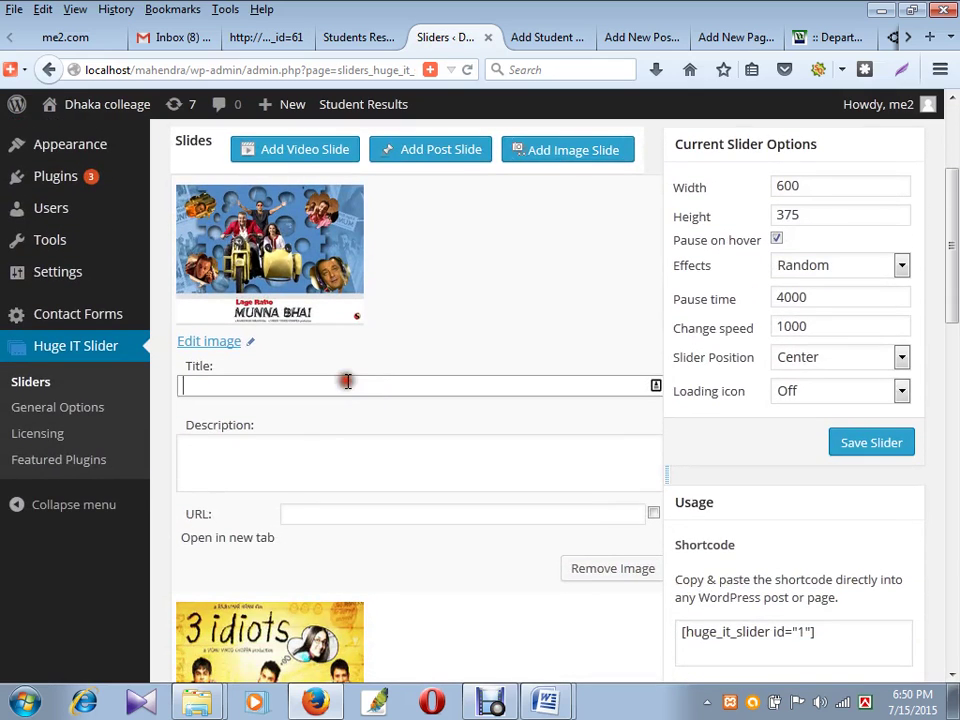
# - Title the Munna Bhai slide 'Lage Raho Munna Bhai is a 2006', copied from the Word document
pyautogui.hotkey('alt', 'Tab')
pyautogui.scroll(1, 411, 458)
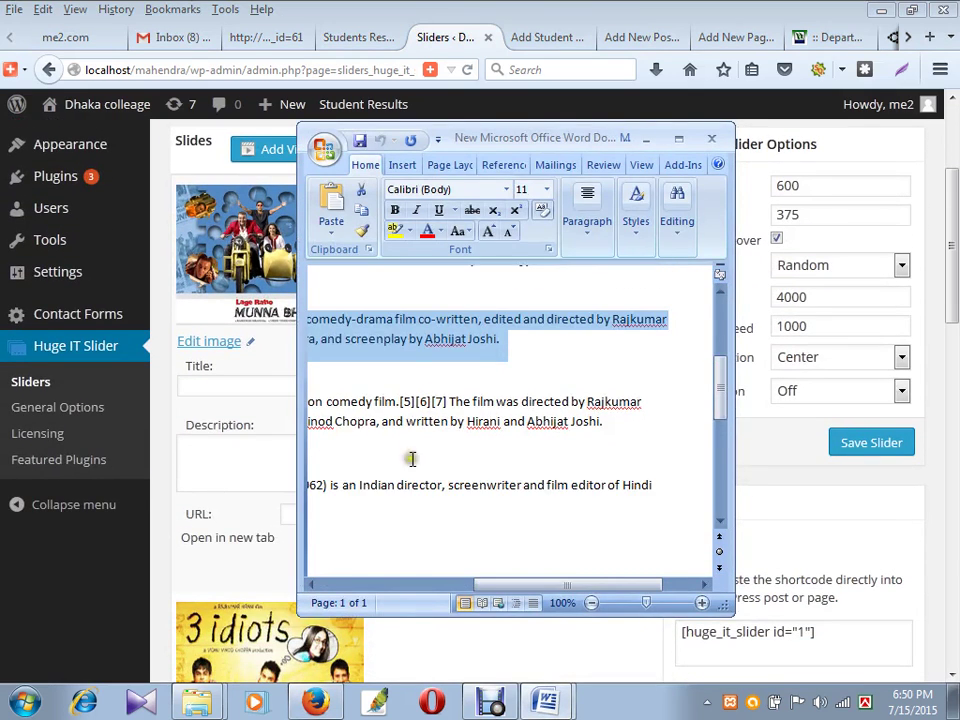
pyautogui.moveTo(530, 585); pyautogui.dragTo(364, 567)
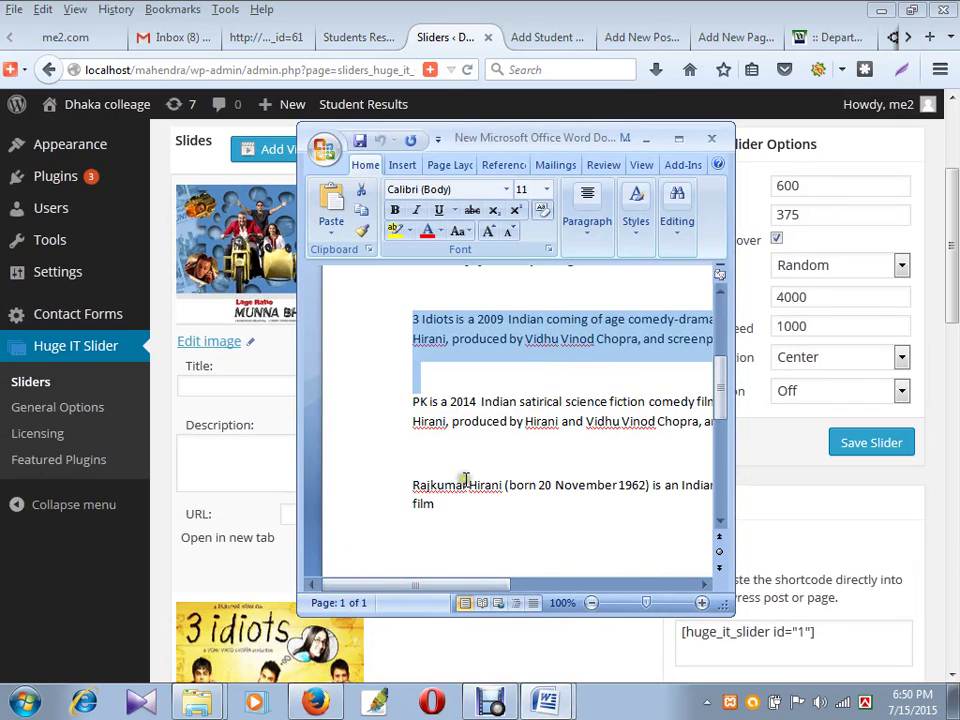
pyautogui.scroll(3, 463, 480)
pyautogui.scroll(1, 450, 440)
pyautogui.moveTo(409, 404); pyautogui.dragTo(620, 404)
pyautogui.hotkey('ctrl', 'c')
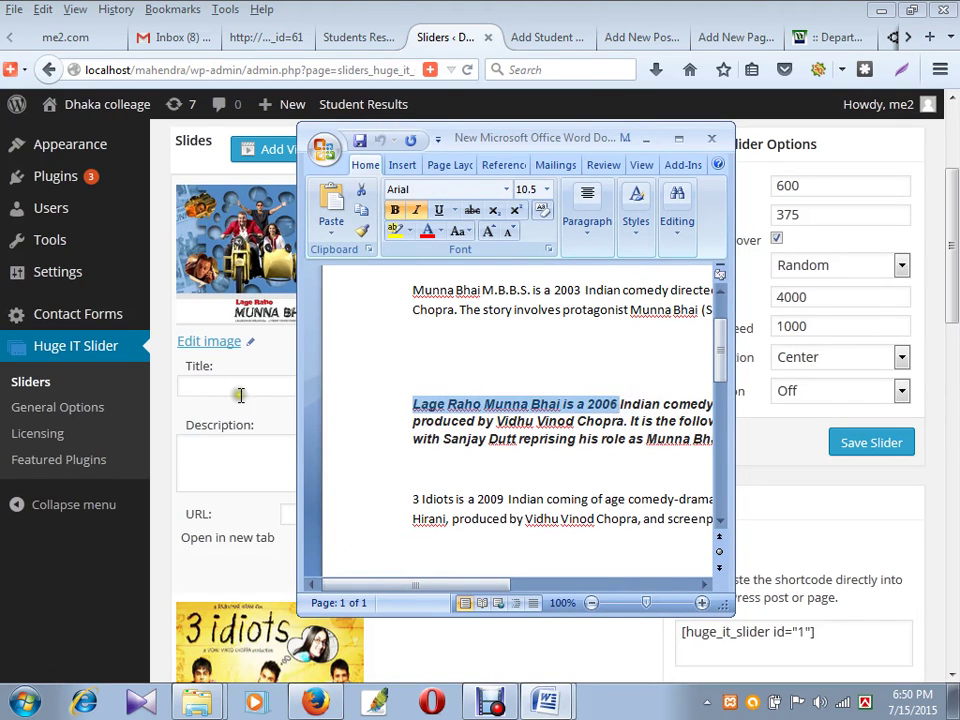
pyautogui.click(241, 392)
pyautogui.hotkey('ctrl', 'v')
# - Paste the Lage Raho paragraph from Word as the slide description and save the slider
pyautogui.click(236, 472)
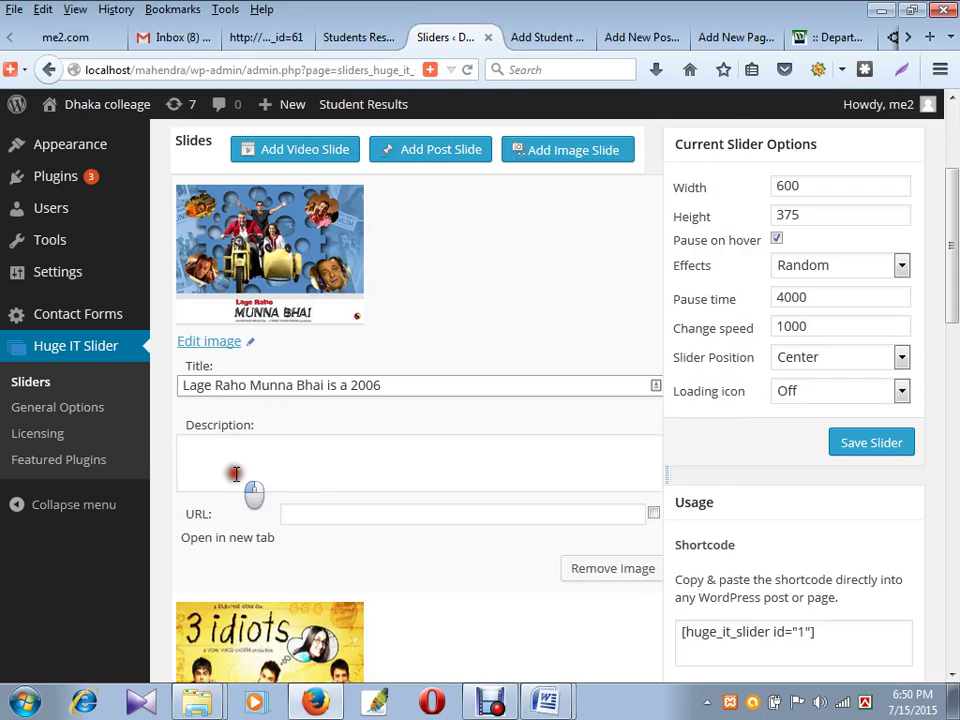
pyautogui.hotkey('alt', 'Tab')
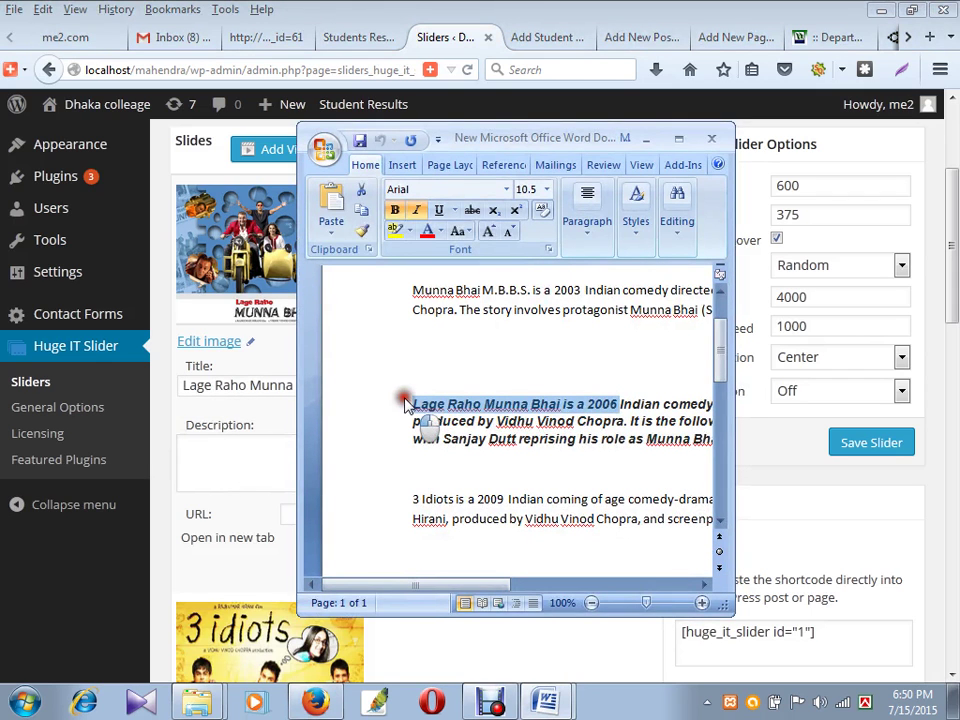
pyautogui.moveTo(406, 402); pyautogui.dragTo(741, 449)
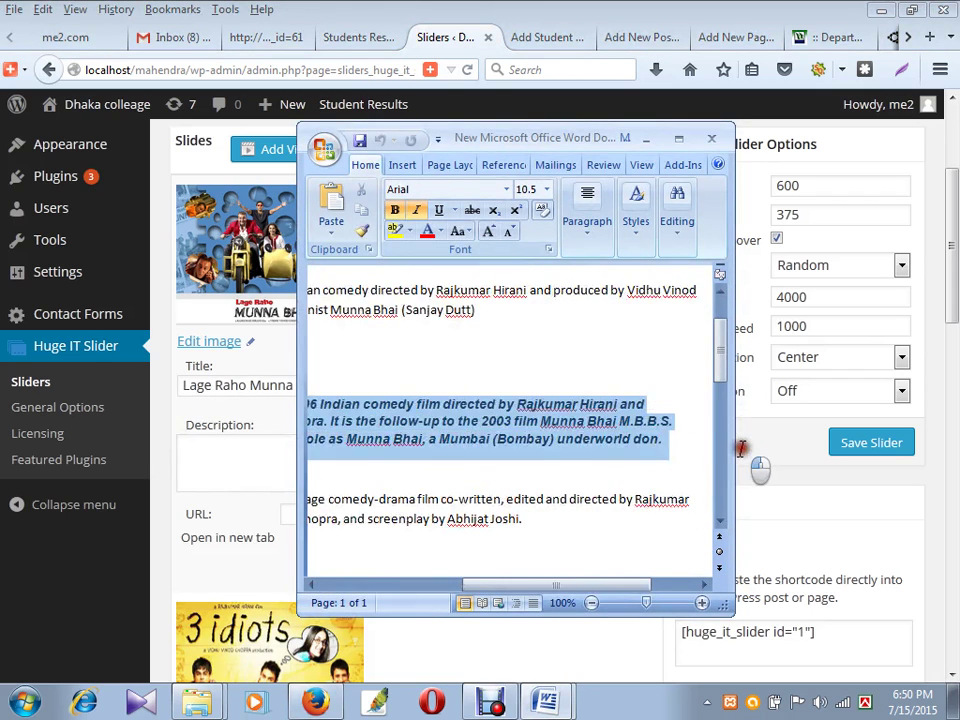
pyautogui.click(263, 474)
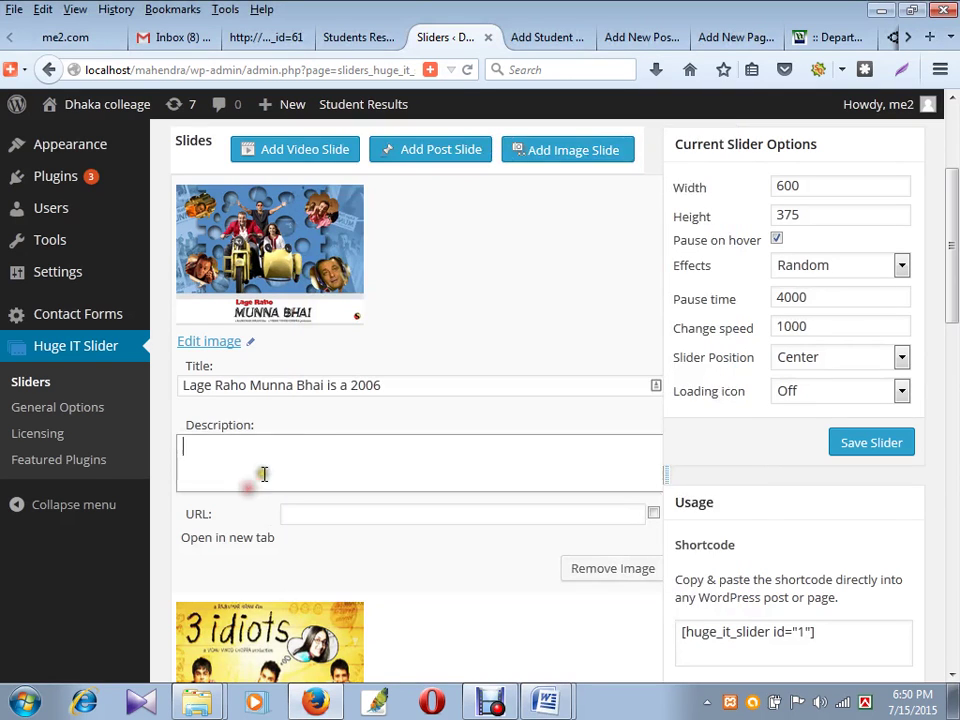
pyautogui.hotkey('ctrl', 'v')
pyautogui.click(853, 440)
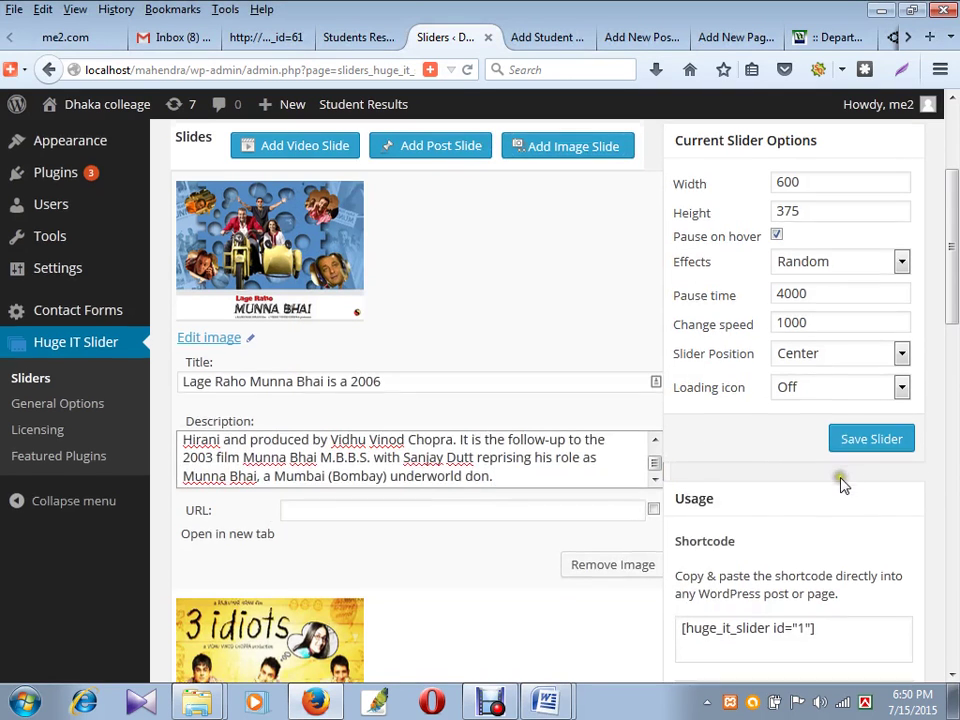
pyautogui.scroll(-5, 853, 476)
pyautogui.scroll(5, 870, 470)
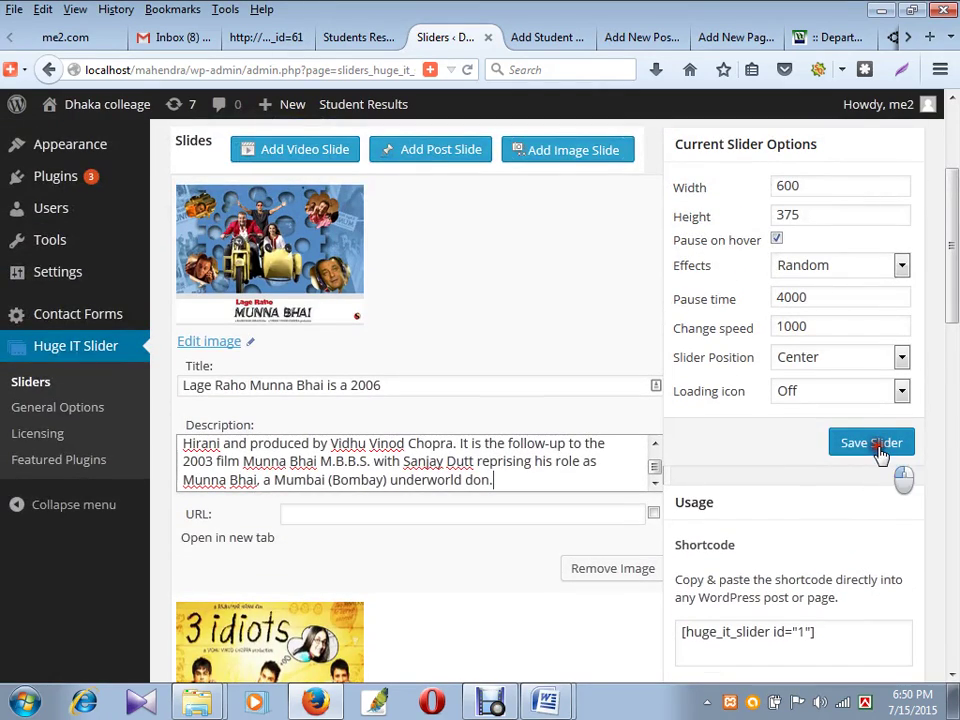
pyautogui.click(871, 443)
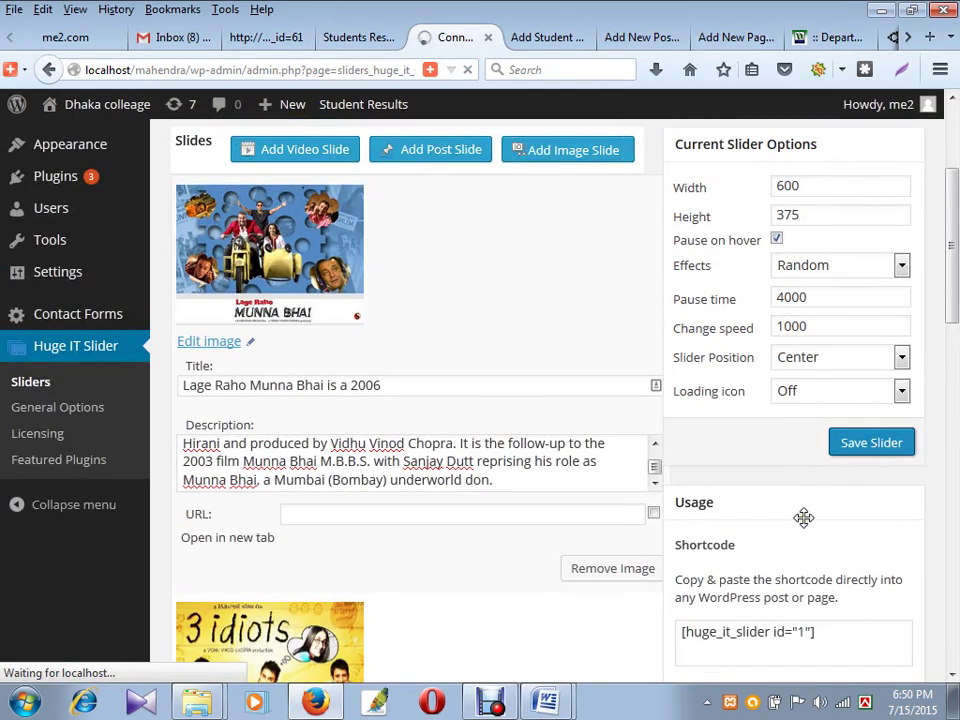